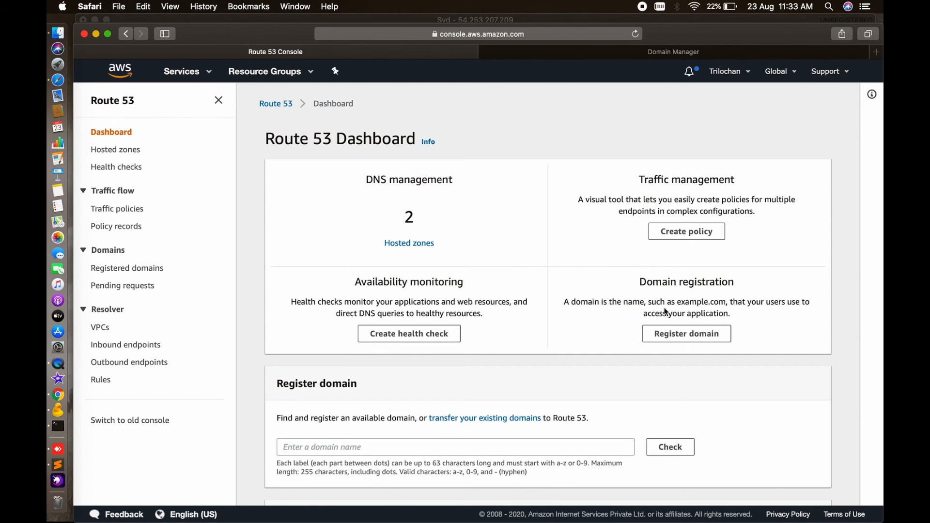
- Start a domain registration and check the availability of codingxyz with the .com extension
{"action": "left_click", "coordinate": [689, 334]}
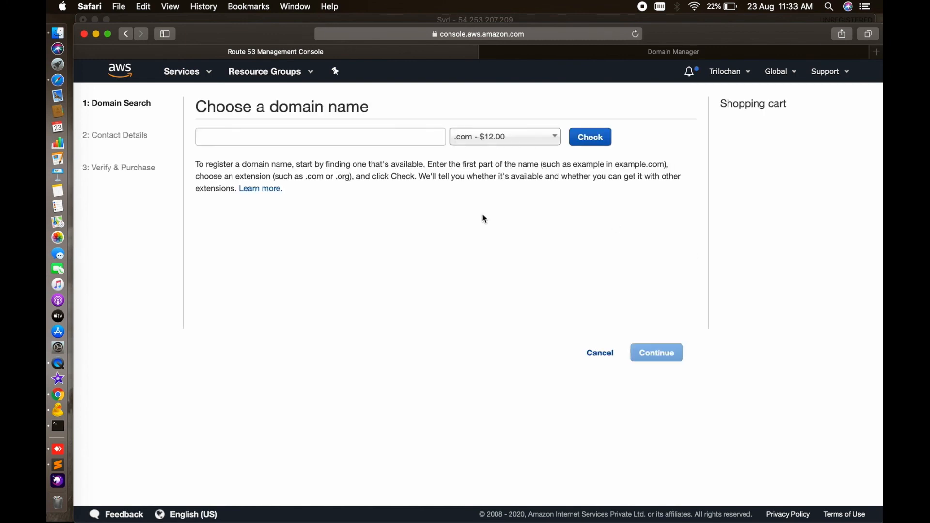
{"action": "left_click", "coordinate": [484, 138]}
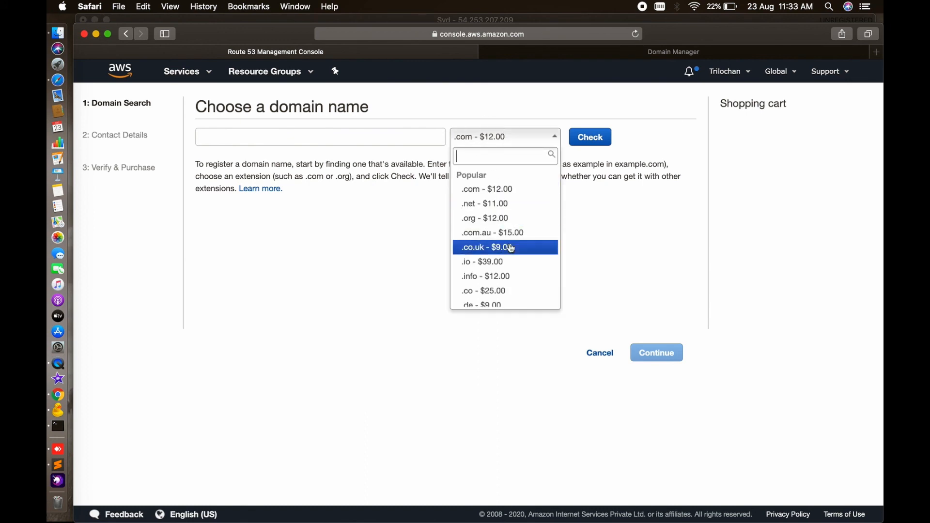
{"action": "scroll", "coordinate": [511, 248], "scroll_direction": "down", "scroll_amount": 10}
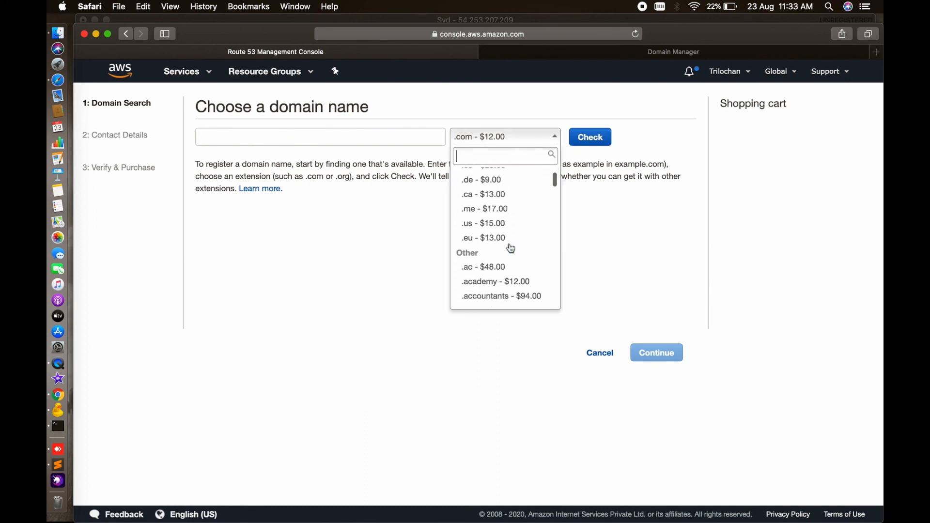
{"action": "scroll", "coordinate": [494, 218], "scroll_direction": "up", "scroll_amount": 10}
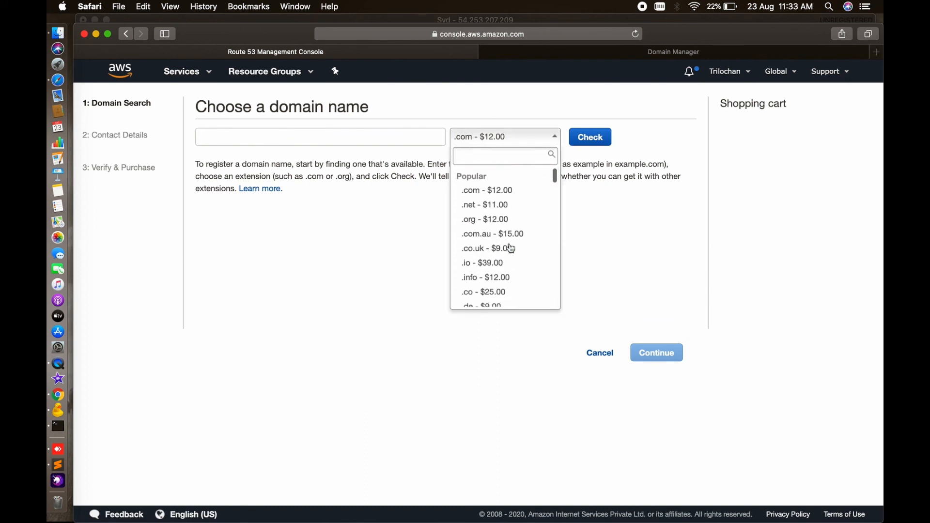
{"action": "left_click", "coordinate": [476, 189]}
{"action": "left_click", "coordinate": [301, 139]}
{"action": "type", "text": "codingxyz"}
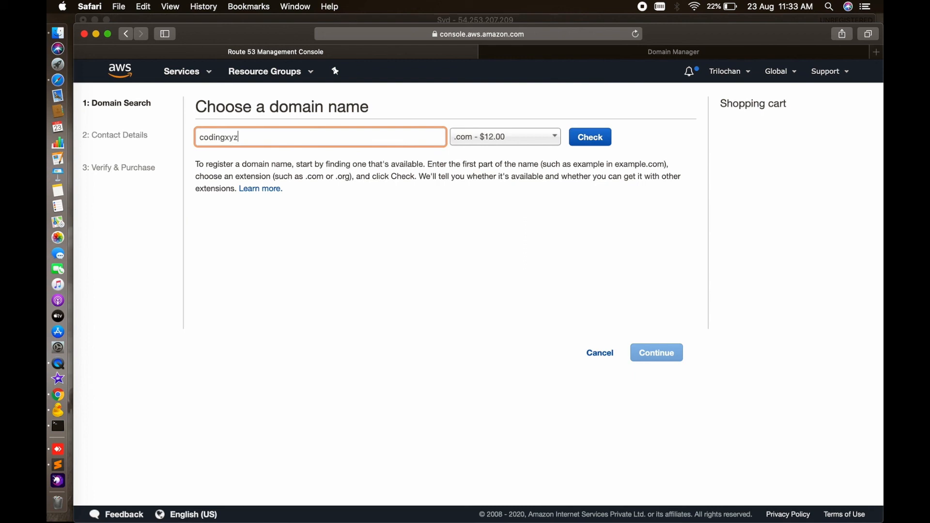
{"action": "left_click", "coordinate": [590, 137]}
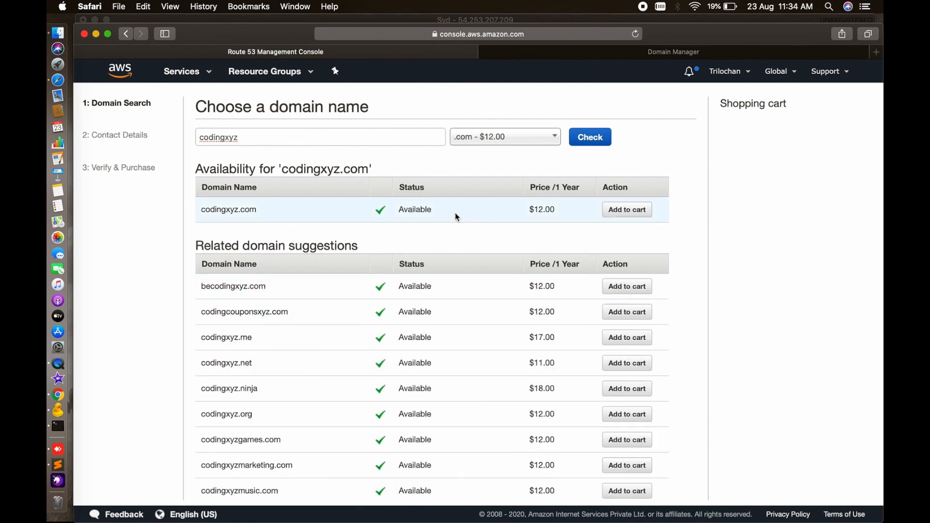
- Add codingxyz.com to the shopping cart, continue to the contact details, and review the registrant form
{"action": "left_click", "coordinate": [634, 210]}
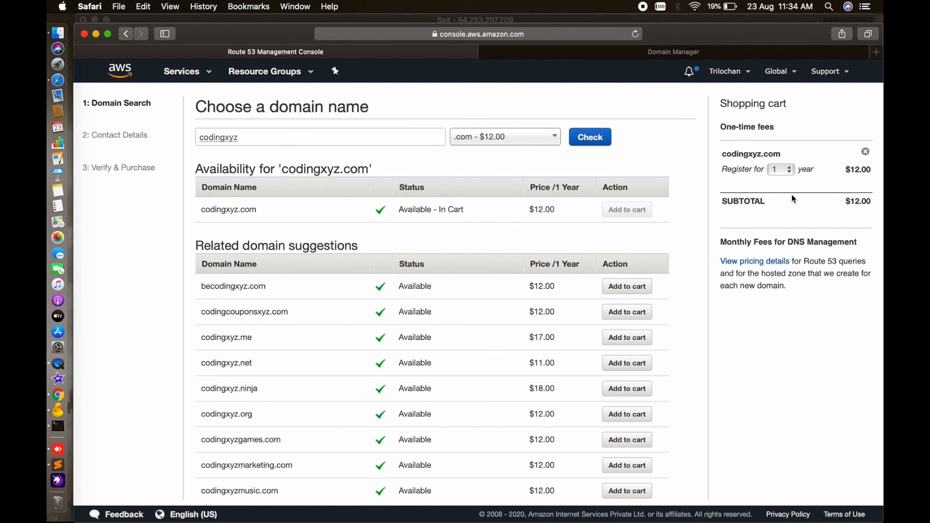
{"action": "scroll", "coordinate": [783, 212], "scroll_direction": "down", "scroll_amount": 5}
{"action": "left_click", "coordinate": [669, 475]}
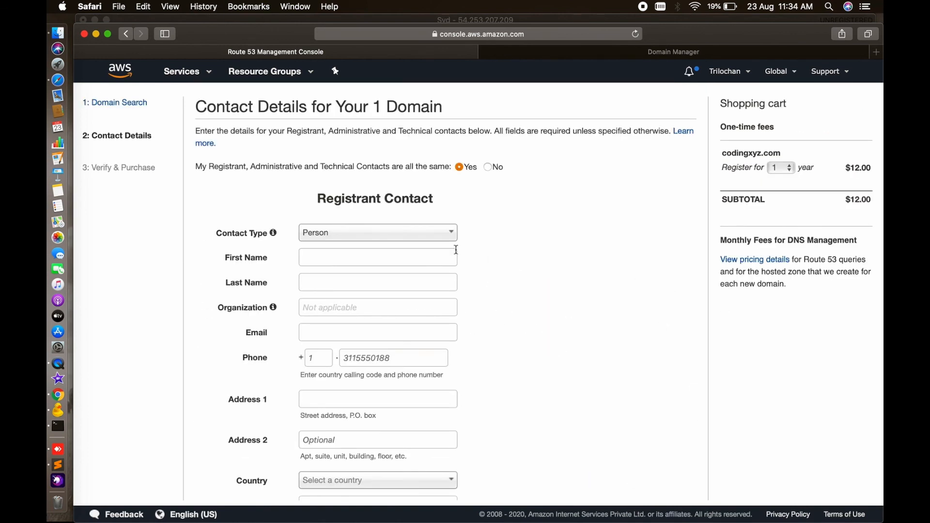
{"action": "scroll", "coordinate": [449, 384], "scroll_direction": "down", "scroll_amount": 5}
{"action": "scroll", "coordinate": [449, 384], "scroll_direction": "down", "scroll_amount": 1}
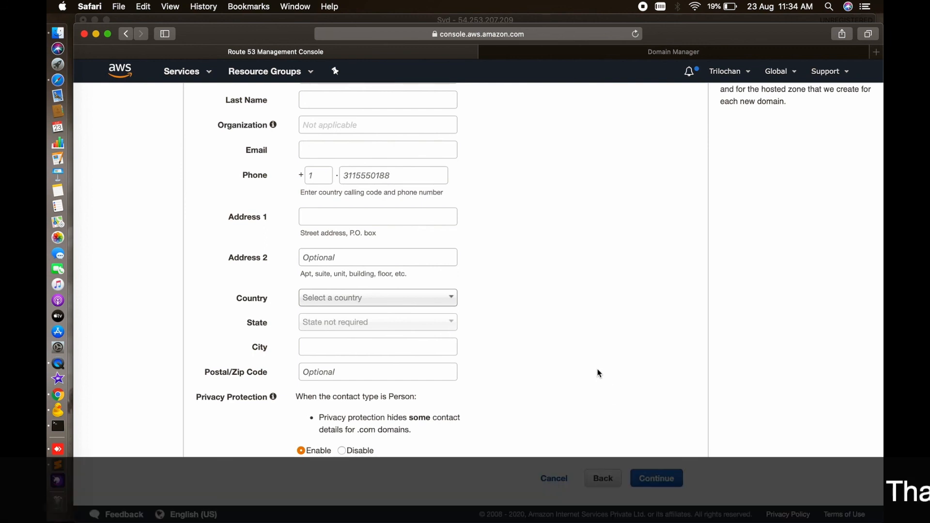
{"action": "scroll", "coordinate": [600, 374], "scroll_direction": "up", "scroll_amount": 4}
{"action": "scroll", "coordinate": [600, 374], "scroll_direction": "up", "scroll_amount": 2}
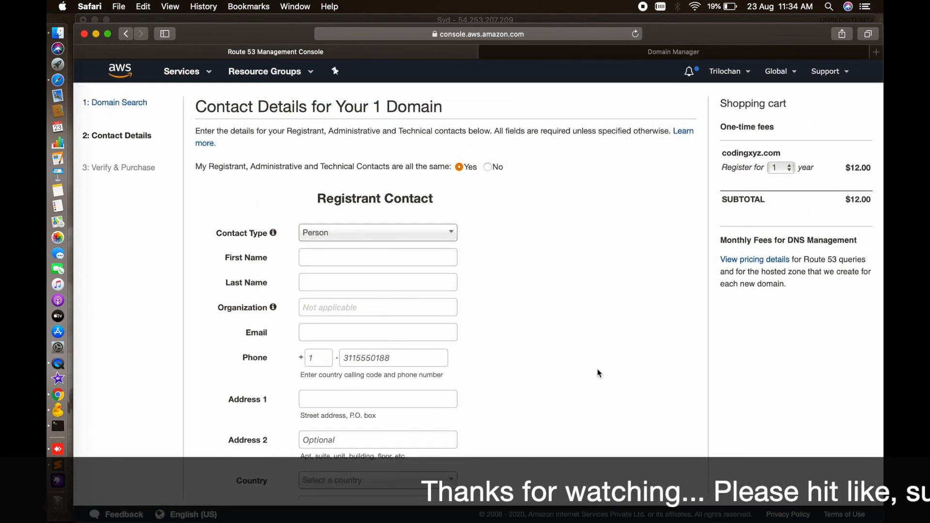
- Return to Route 53 and create a public hosted zone for the domain codingx.in
{"action": "left_click", "coordinate": [203, 72]}
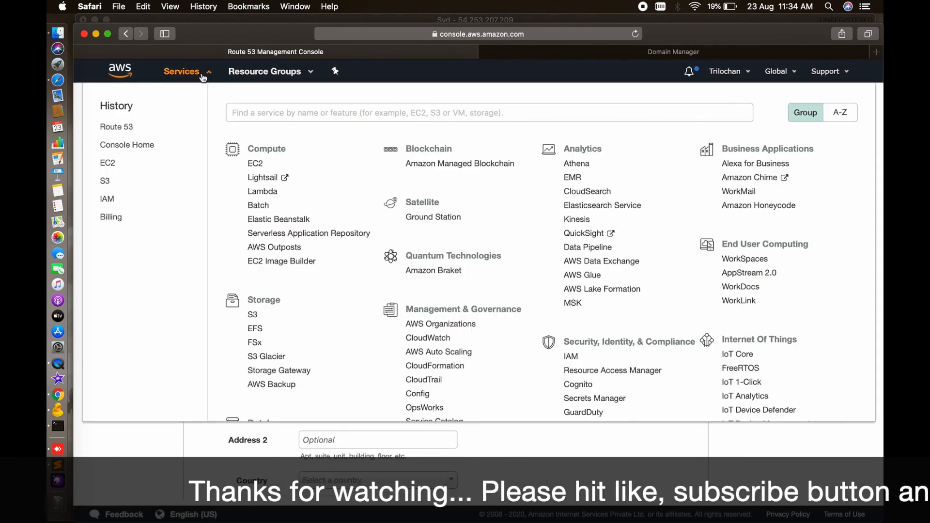
{"action": "left_click", "coordinate": [123, 129]}
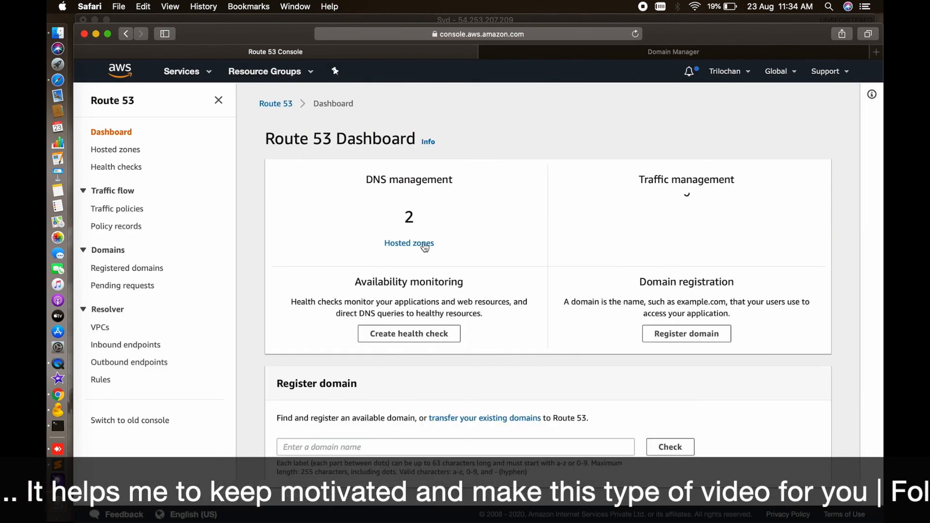
{"action": "left_click", "coordinate": [412, 249]}
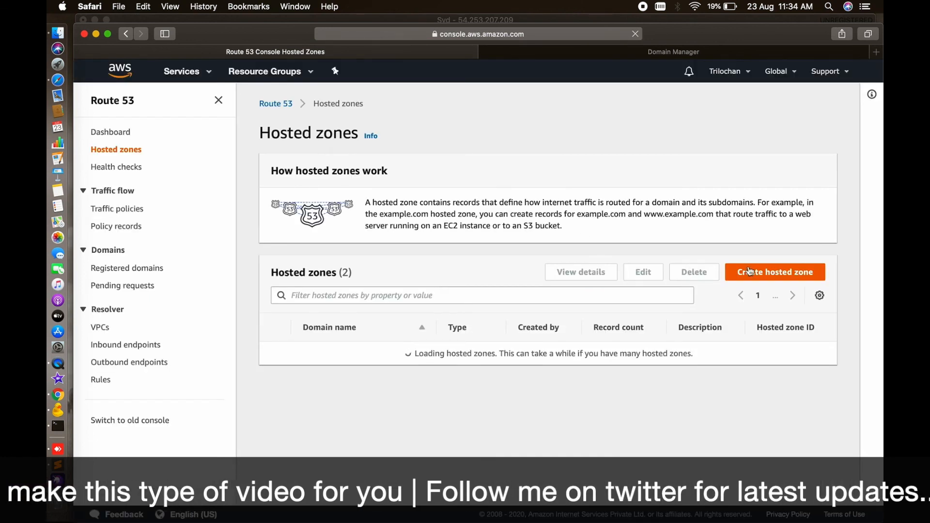
{"action": "left_click", "coordinate": [758, 274]}
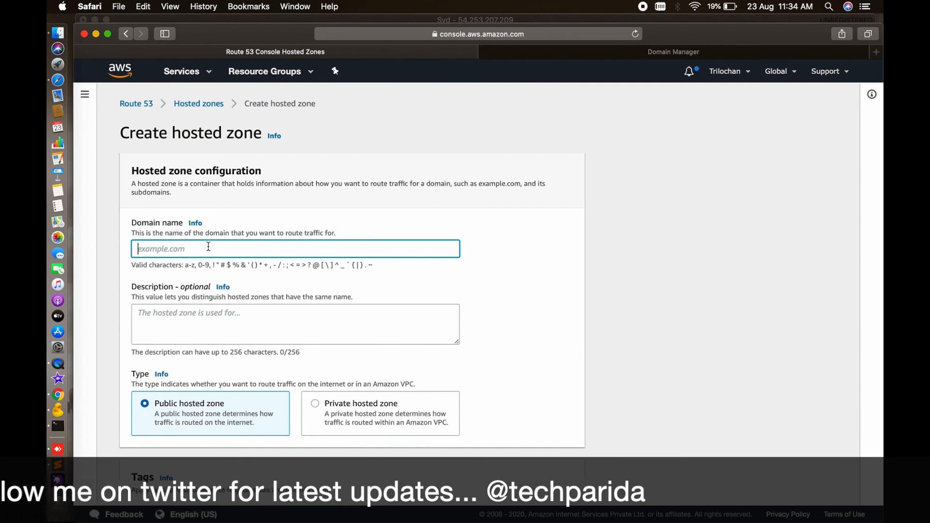
{"action": "type", "text": "coding"}
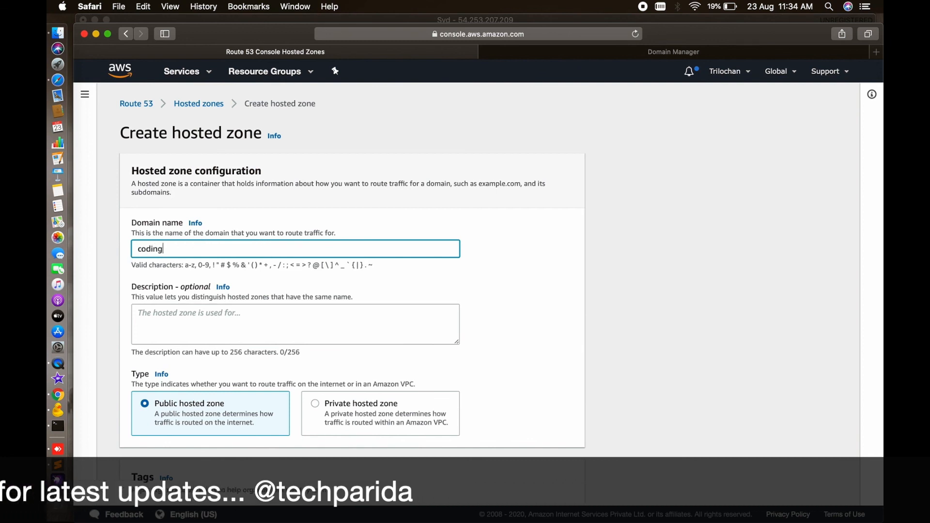
{"action": "type", "text": "x.in"}
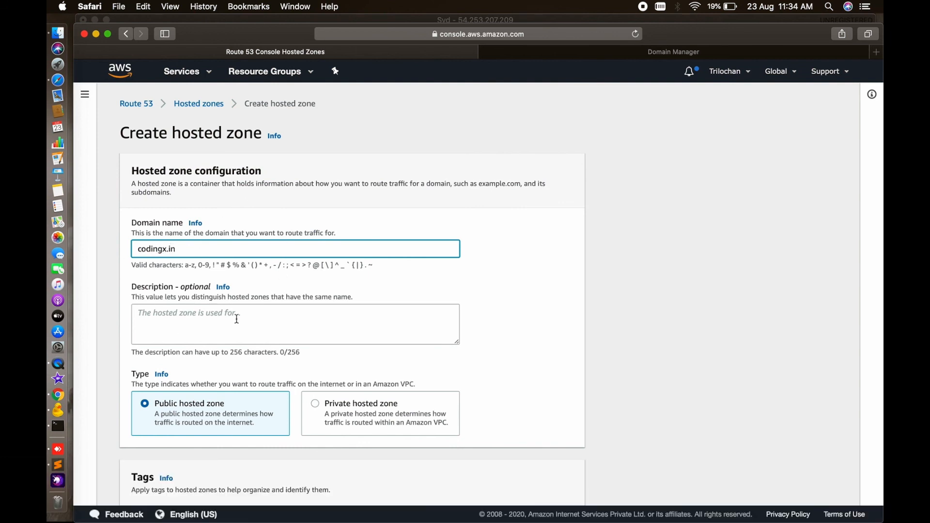
{"action": "scroll", "coordinate": [186, 335], "scroll_direction": "down", "scroll_amount": 3}
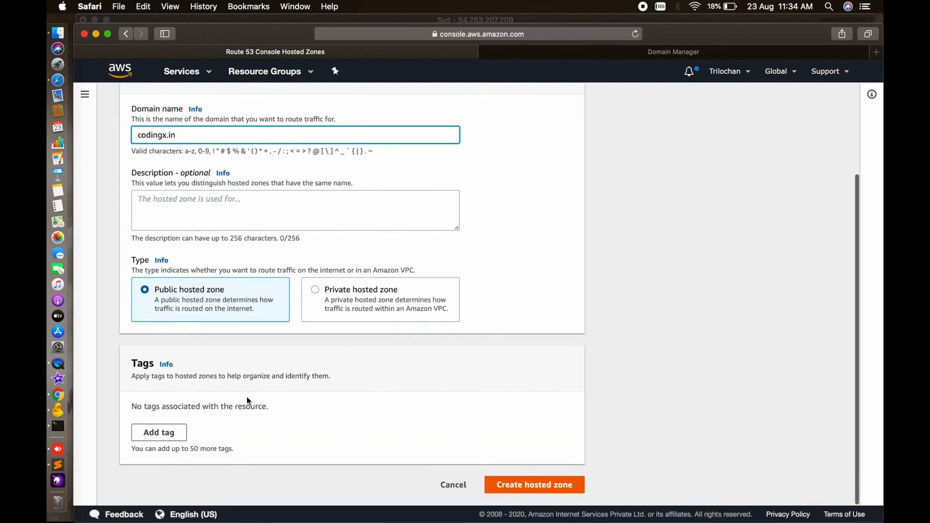
{"action": "left_click", "coordinate": [525, 486]}
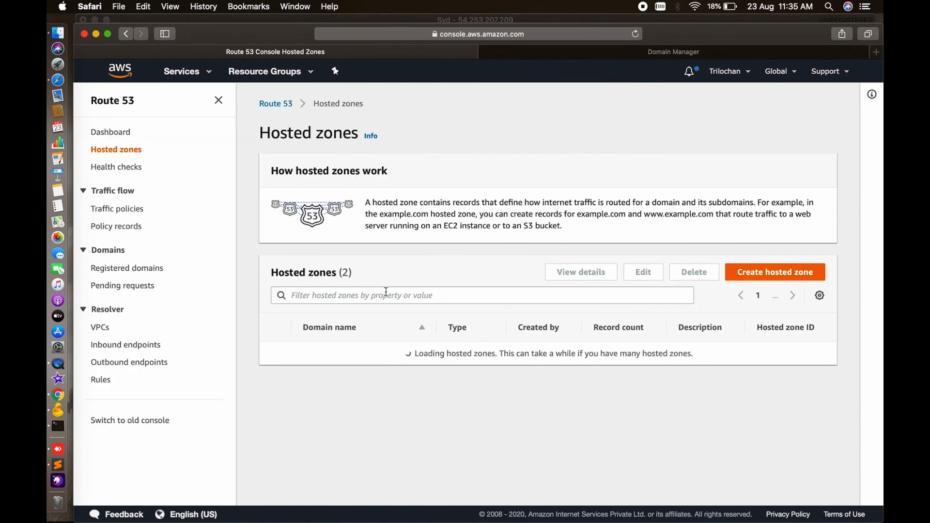
- Open the codingx.in hosted zone and compare its NS record values with the domain's nameservers in GoDaddy Domain Manager
{"action": "left_click", "coordinate": [322, 362]}
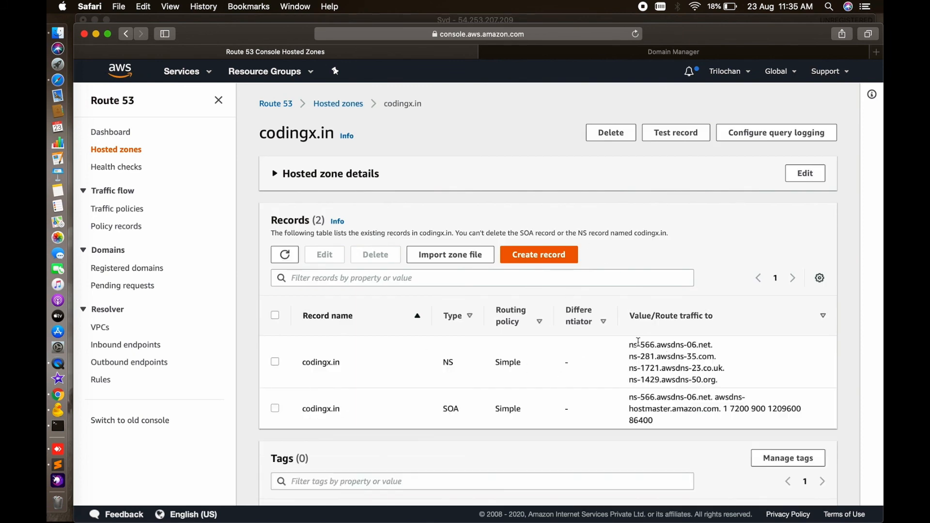
{"action": "left_click_drag", "start_coordinate": [627, 343], "coordinate": [695, 375]}
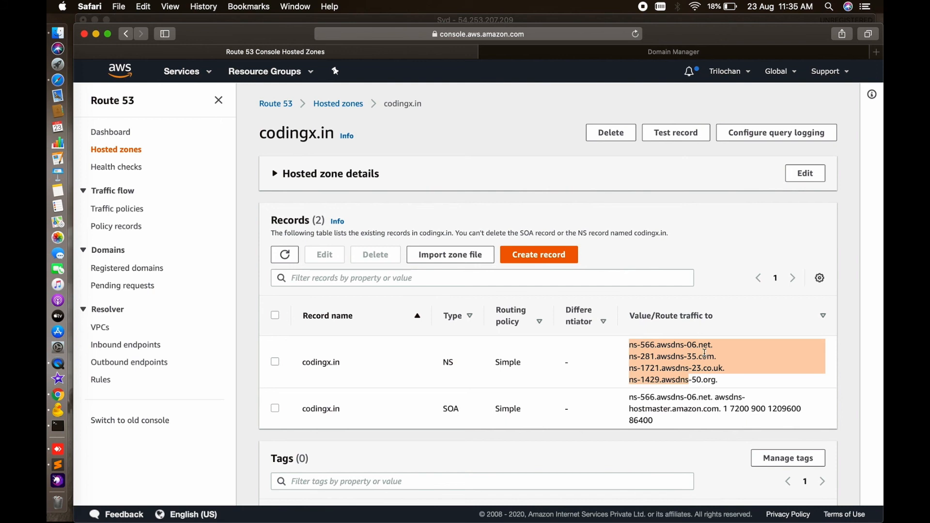
{"action": "left_click", "coordinate": [663, 54]}
{"action": "scroll", "coordinate": [453, 227], "scroll_direction": "up", "scroll_amount": 5}
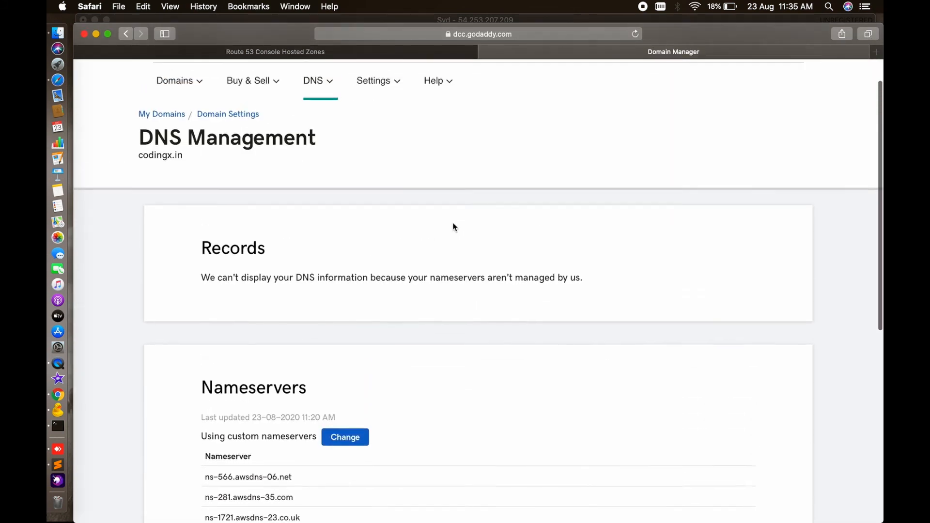
{"action": "scroll", "coordinate": [454, 227], "scroll_direction": "down", "scroll_amount": 2}
{"action": "scroll", "coordinate": [452, 224], "scroll_direction": "up", "scroll_amount": 4}
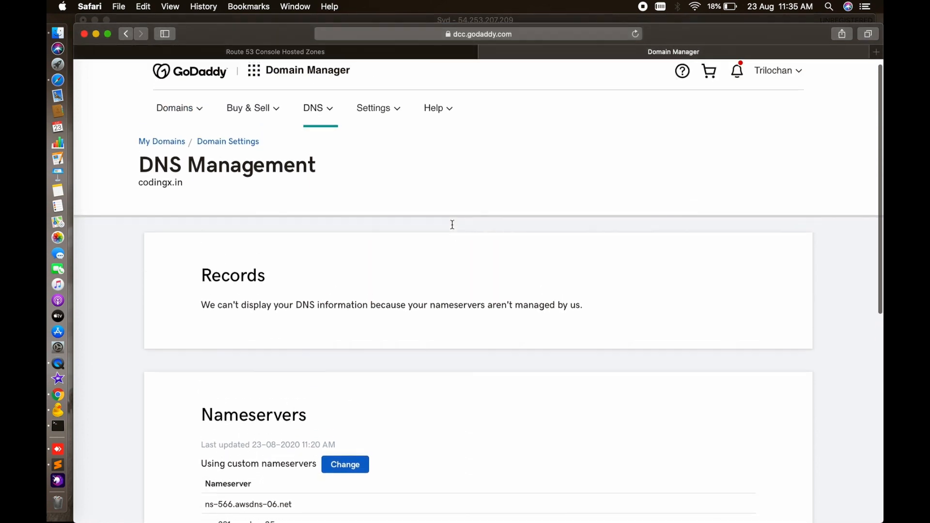
{"action": "scroll", "coordinate": [246, 186], "scroll_direction": "down", "scroll_amount": 4}
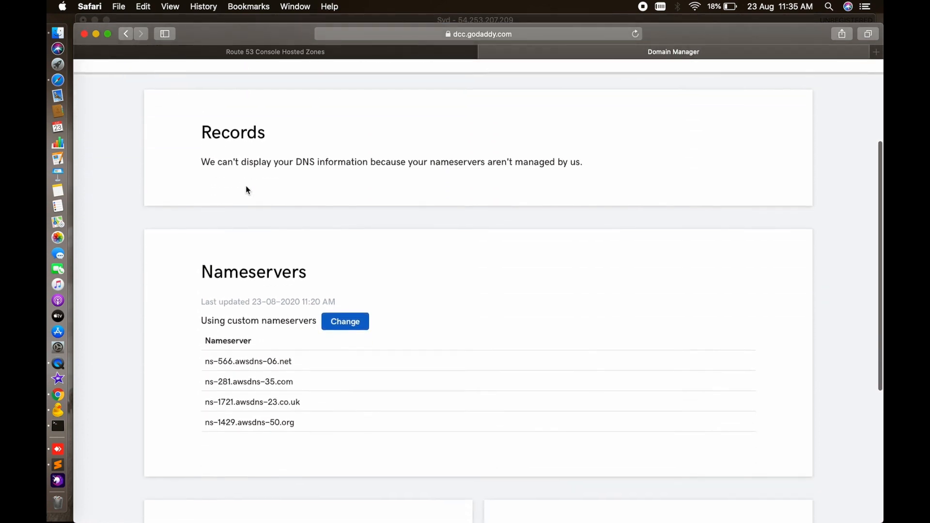
{"action": "left_click_drag", "start_coordinate": [211, 352], "coordinate": [328, 412]}
{"action": "left_click", "coordinate": [328, 428]}
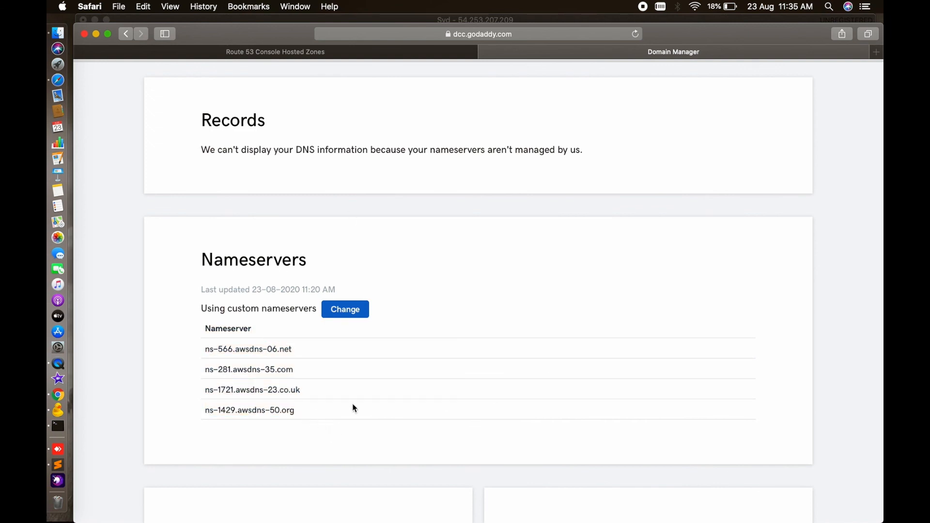
- Return to the codingx.in hosted zone in Route 53 and start defining a new record with the simple routing policy
{"action": "left_click", "coordinate": [336, 55]}
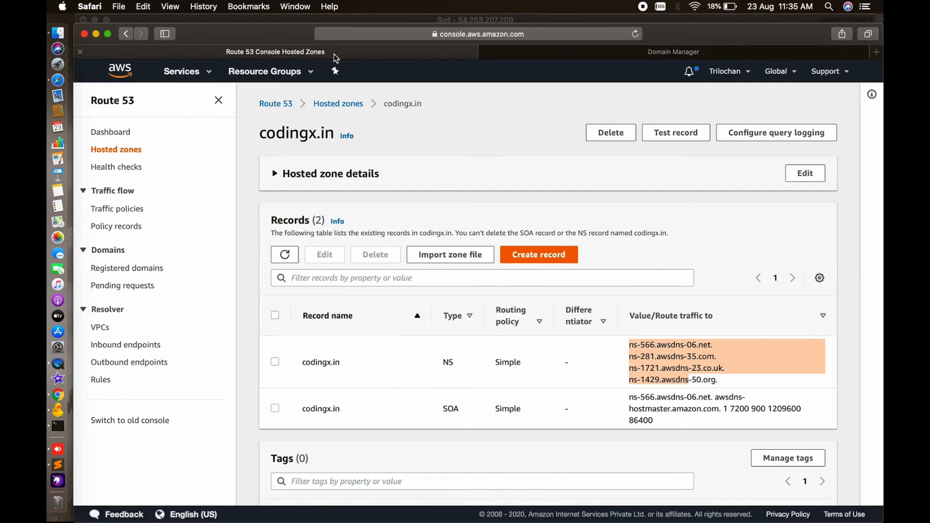
{"action": "left_click", "coordinate": [691, 249]}
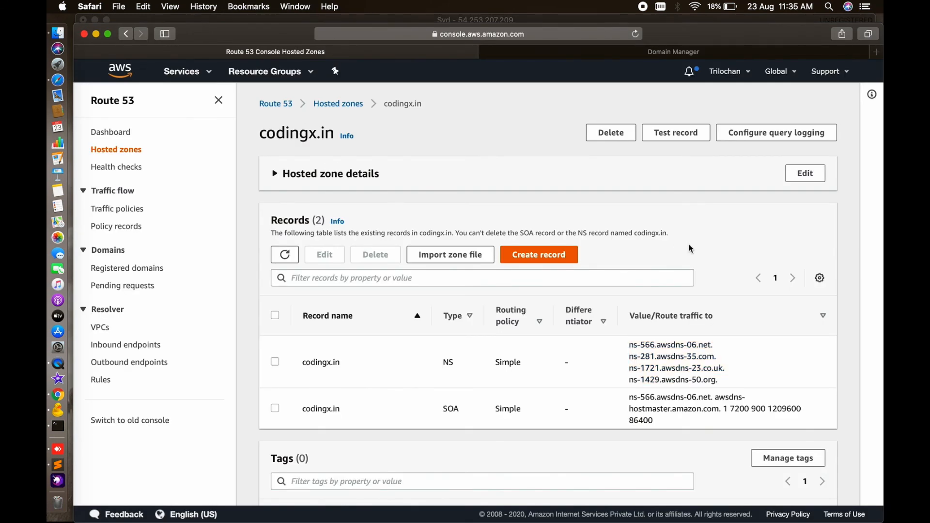
{"action": "left_click", "coordinate": [541, 257]}
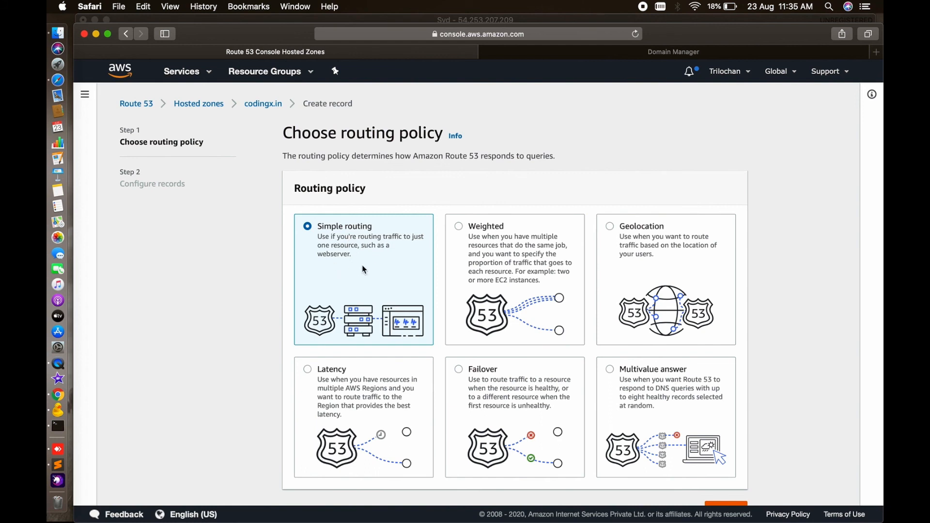
{"action": "scroll", "coordinate": [369, 263], "scroll_direction": "down", "scroll_amount": 1}
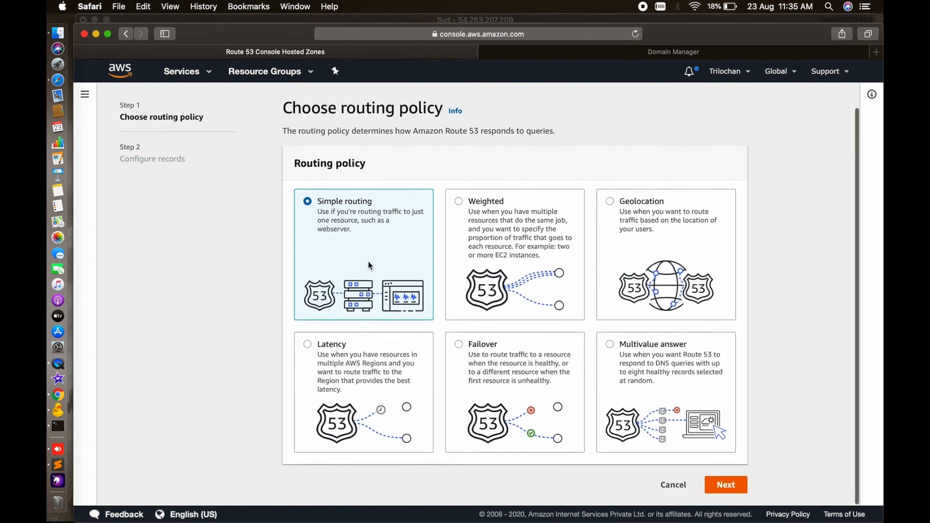
{"action": "left_click", "coordinate": [732, 486]}
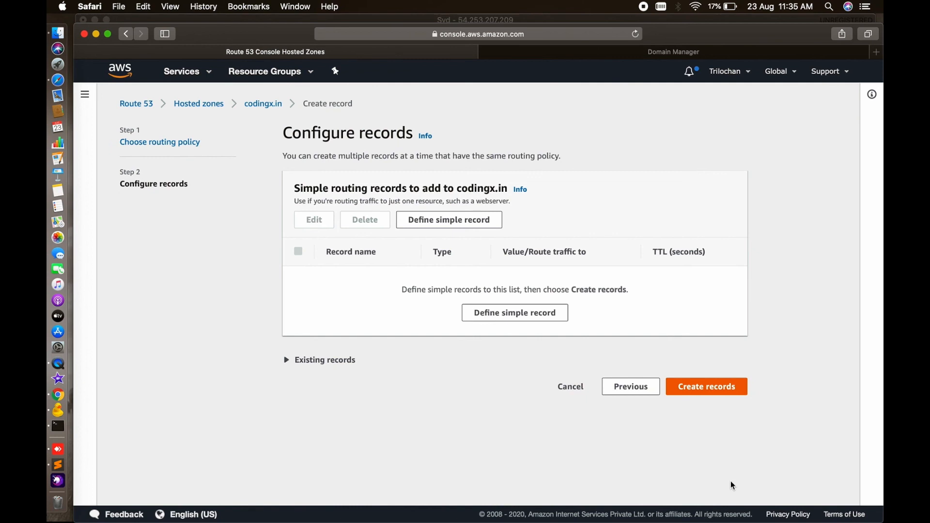
{"action": "left_click", "coordinate": [491, 316]}
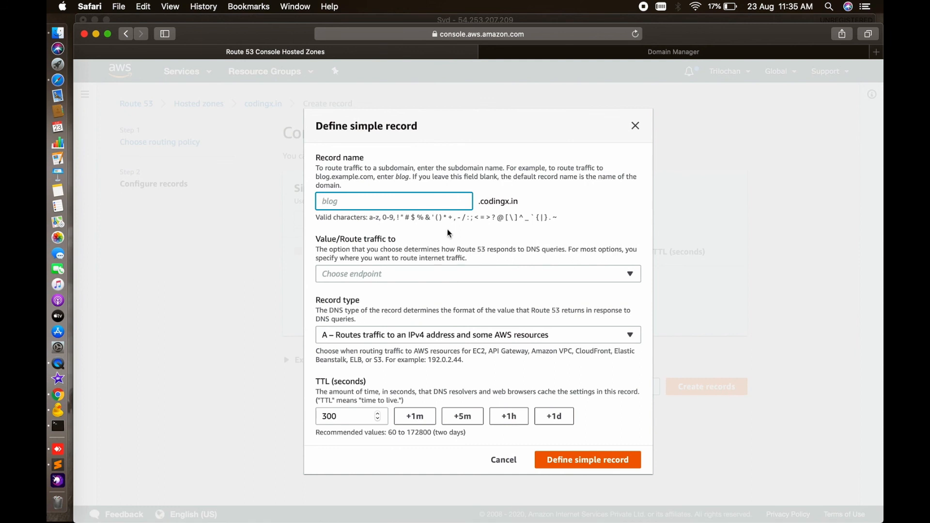
- Route the record to "IP address or another value depending on the record type" and set its TTL to 420 seconds
{"action": "left_click", "coordinate": [423, 273]}
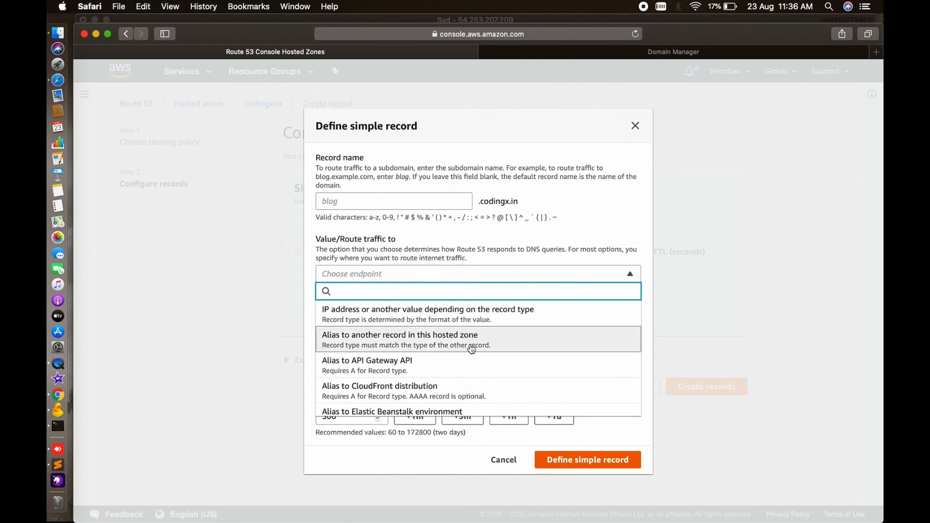
{"action": "scroll", "coordinate": [477, 369], "scroll_direction": "down", "scroll_amount": 5}
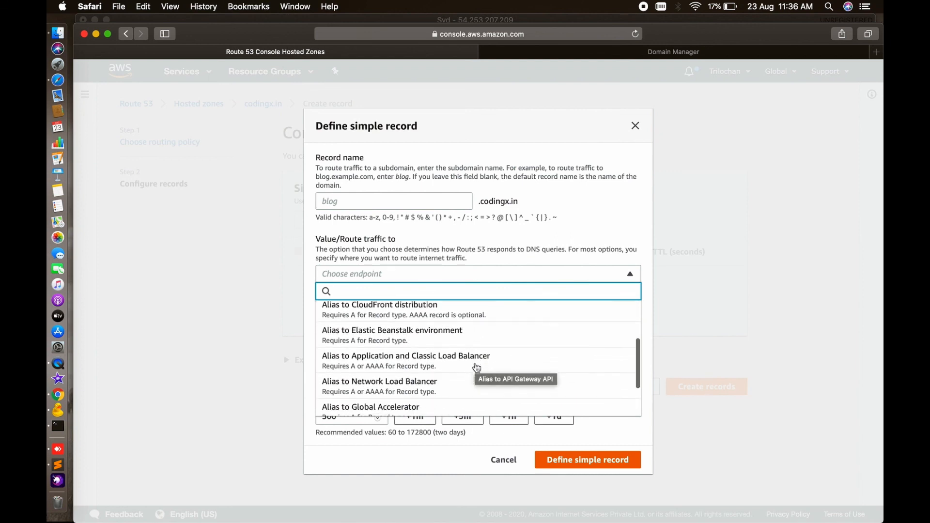
{"action": "scroll", "coordinate": [477, 368], "scroll_direction": "up", "scroll_amount": 5}
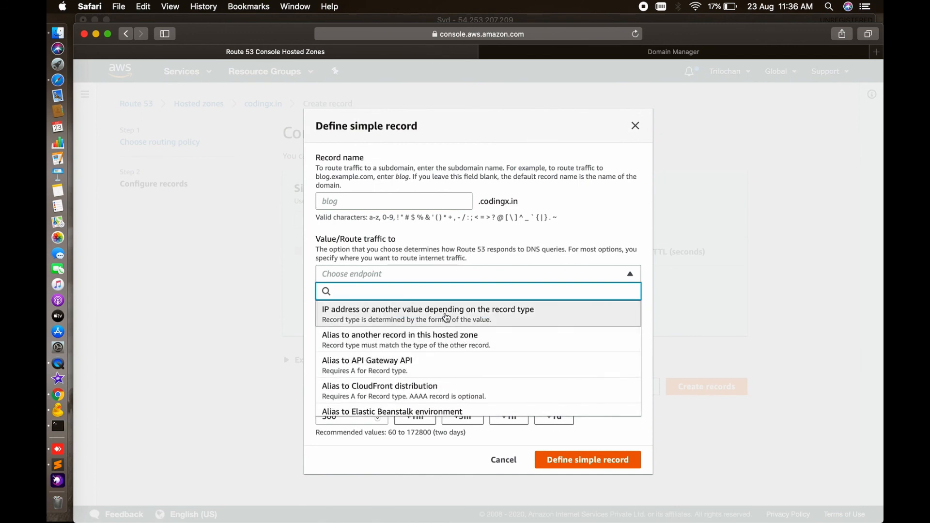
{"action": "left_click", "coordinate": [446, 314]}
{"action": "left_click", "coordinate": [415, 302]}
{"action": "scroll", "coordinate": [416, 303], "scroll_direction": "down", "scroll_amount": 3}
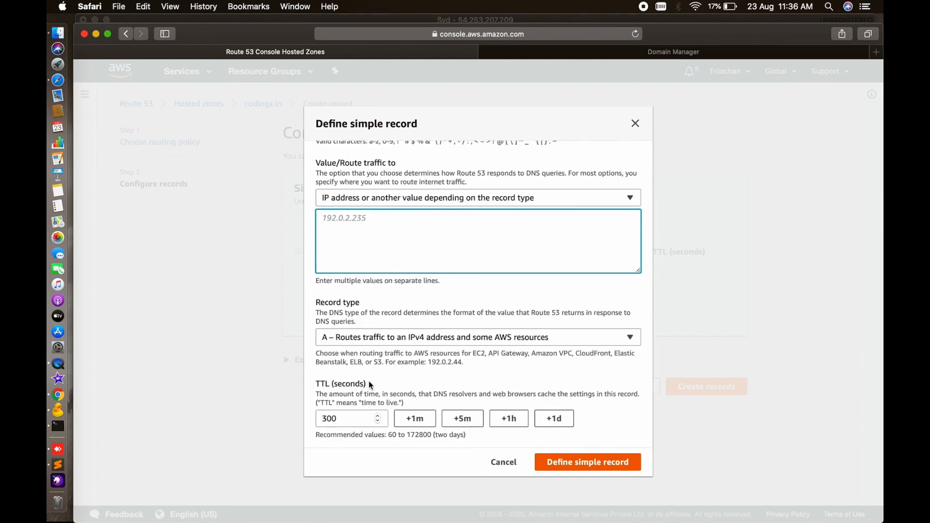
{"action": "left_click", "coordinate": [417, 423]}
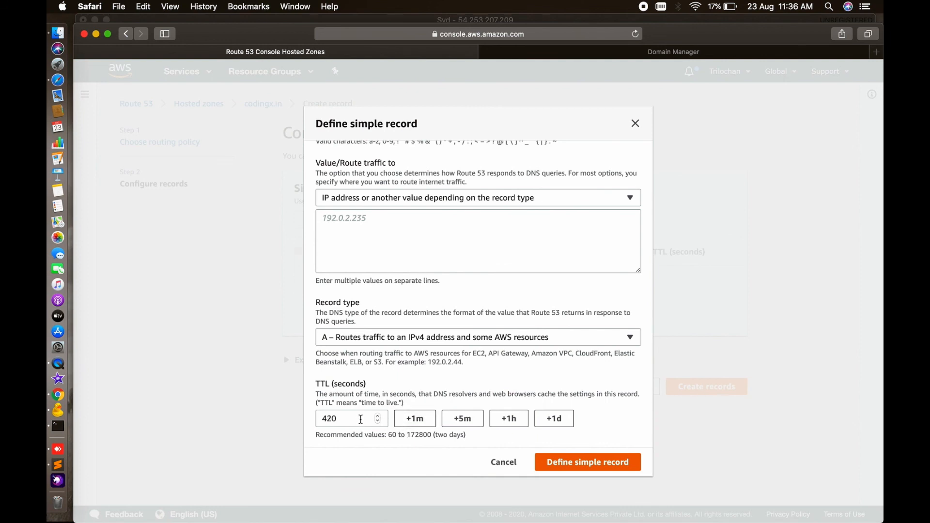
- Clear the simple record's TTL and set it to 60 seconds
{"action": "left_click_drag", "start_coordinate": [358, 421], "coordinate": [307, 420]}
{"action": "key", "text": "BackSpace"}
{"action": "left_click", "coordinate": [415, 418]}
- Switch to Sublime Text and copy the Sydney, Ireland and US server IP lines, starting from 54.253.207.209
{"action": "scroll", "coordinate": [420, 353], "scroll_direction": "up", "scroll_amount": 2}
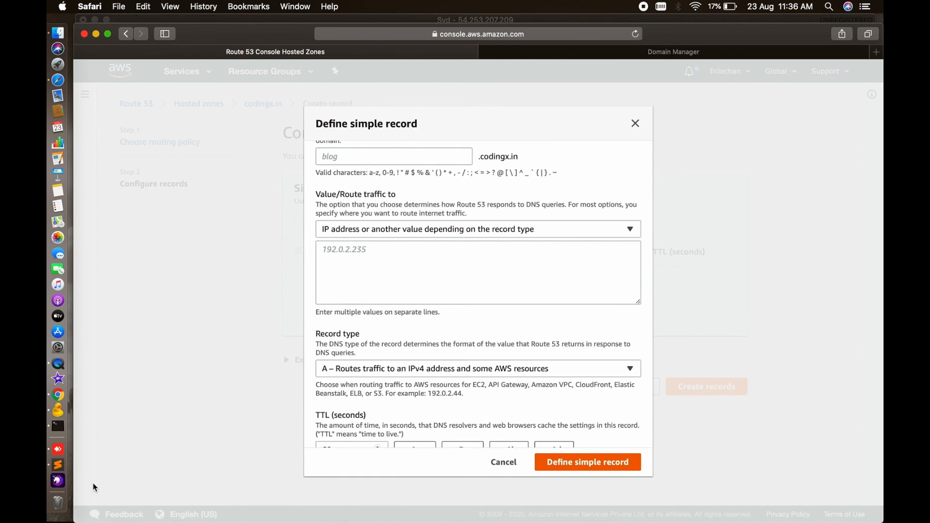
{"action": "left_click", "coordinate": [59, 465]}
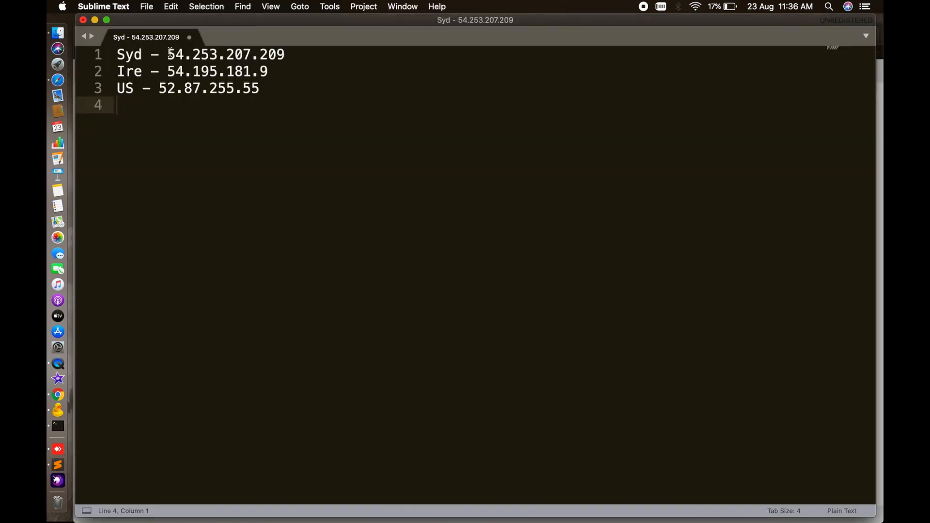
{"action": "left_click_drag", "start_coordinate": [167, 54], "coordinate": [323, 92]}
{"action": "key", "text": "super+c"}
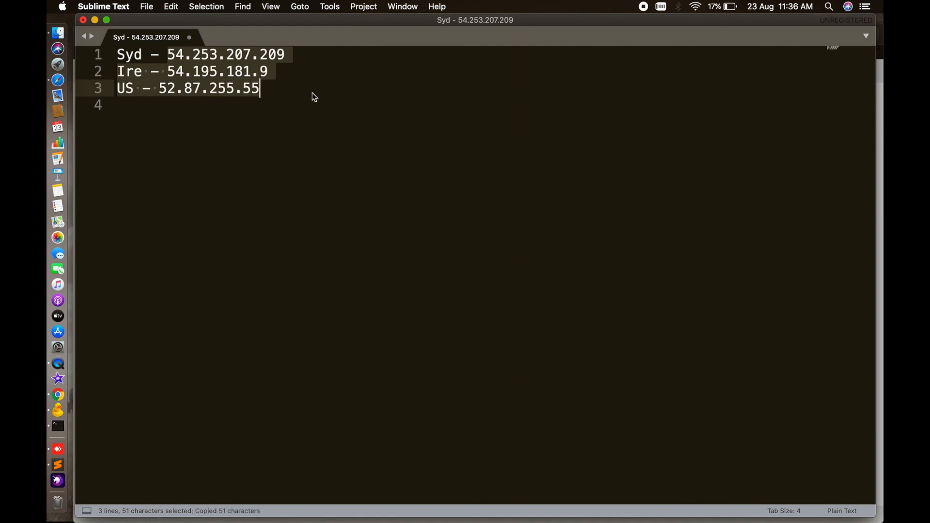
- Return to Safari and fill the record value with 54.253.207.209, 54.195.181.9 and 52.87.255.55, removing the pasted region labels
{"action": "left_click", "coordinate": [58, 395]}
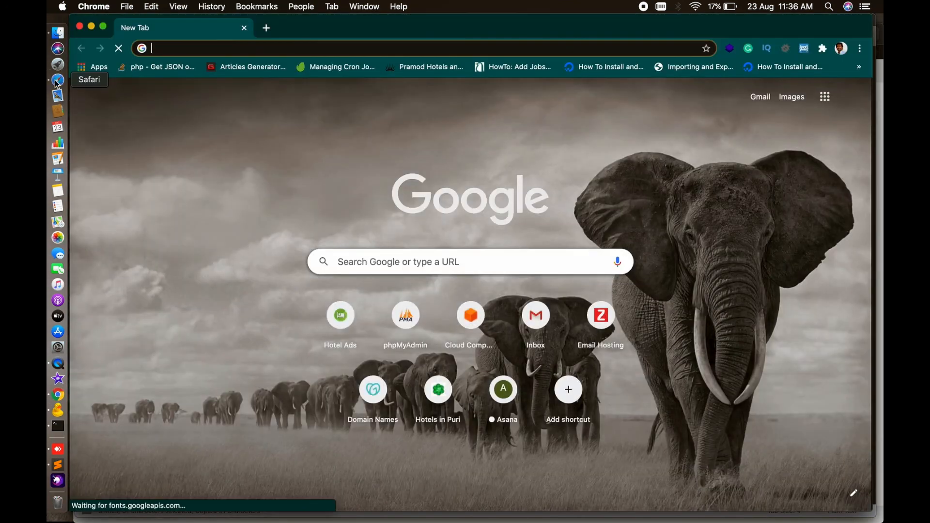
{"action": "left_click", "coordinate": [59, 80]}
{"action": "left_click", "coordinate": [362, 260]}
{"action": "key", "text": "super+v"}
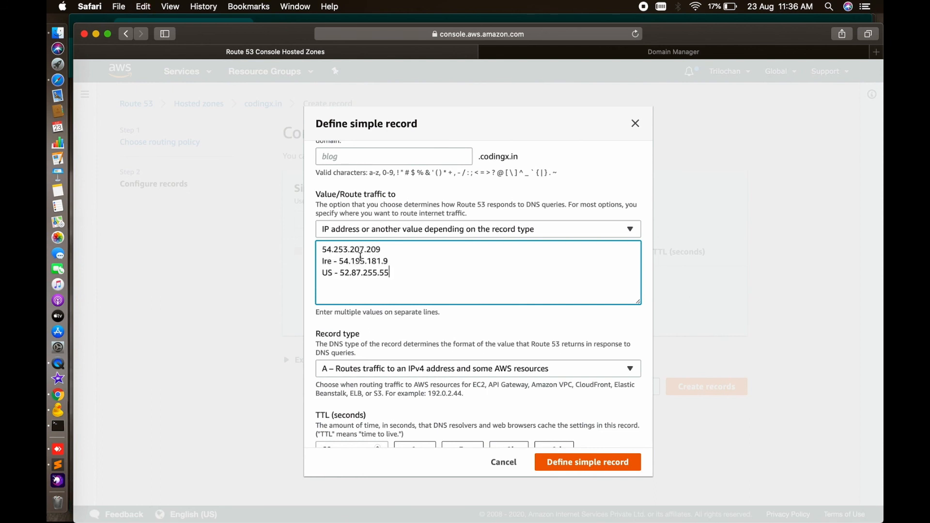
{"action": "key", "text": "BackSpace"}
{"action": "left_click_drag", "start_coordinate": [340, 272], "coordinate": [321, 273]}
{"action": "key", "text": "BackSpace"}
- Finish defining the simple A record and create it in the codingx.in hosted zone
{"action": "scroll", "coordinate": [474, 271], "scroll_direction": "up", "scroll_amount": 3}
{"action": "scroll", "coordinate": [474, 272], "scroll_direction": "down", "scroll_amount": 5}
{"action": "left_click", "coordinate": [608, 465]}
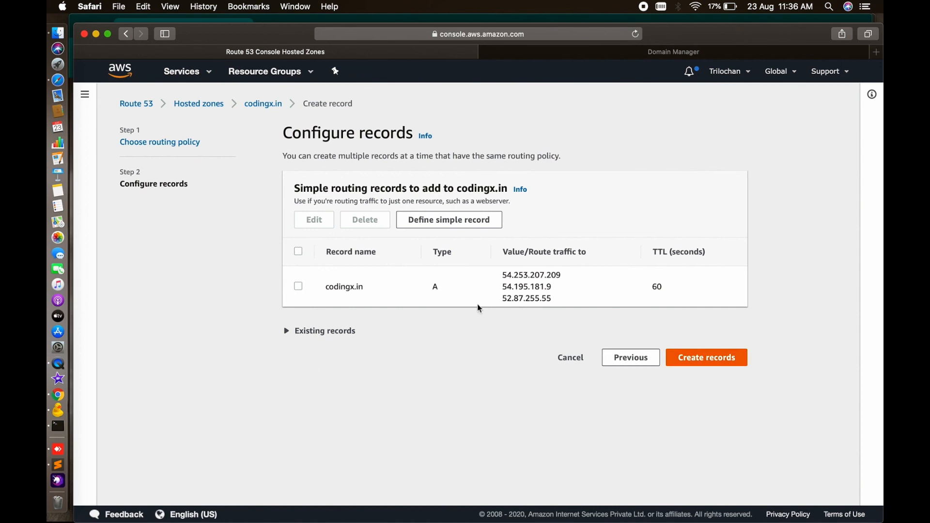
{"action": "left_click", "coordinate": [728, 359]}
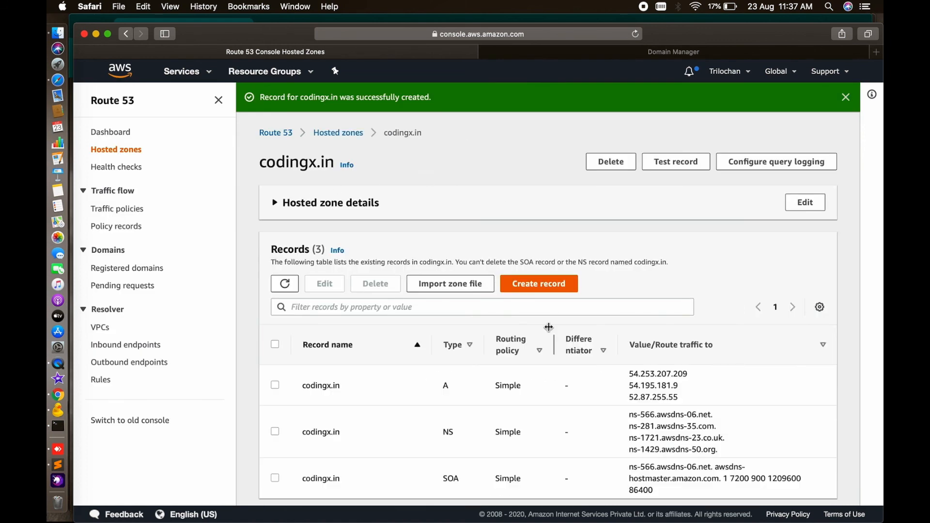
- Copy the A record's name from the records list and open codingx.in in a new browser tab
{"action": "scroll", "coordinate": [549, 327], "scroll_direction": "down", "scroll_amount": 1}
{"action": "scroll", "coordinate": [549, 328], "scroll_direction": "down", "scroll_amount": 1}
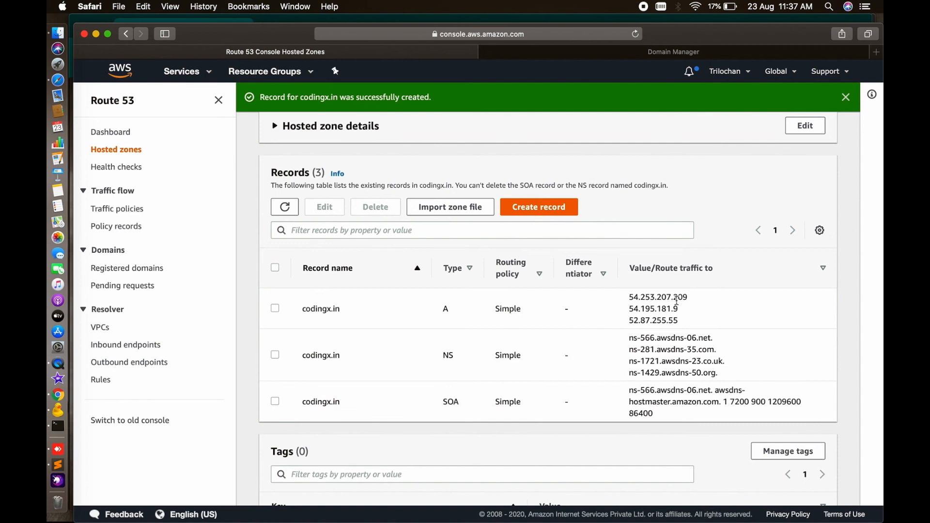
{"action": "left_click_drag", "start_coordinate": [352, 314], "coordinate": [301, 309]}
{"action": "left_click", "coordinate": [877, 52]}
{"action": "key", "text": "super+v"}
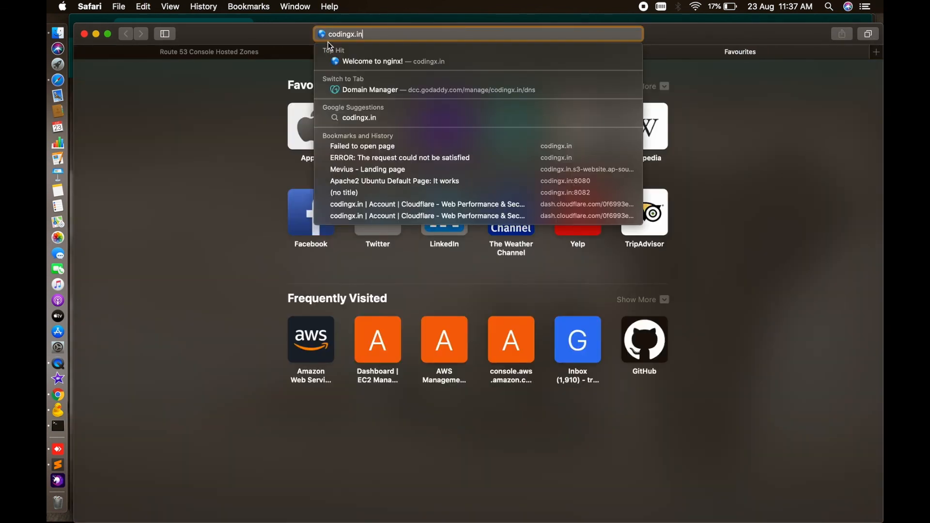
{"action": "key", "text": "Return"}
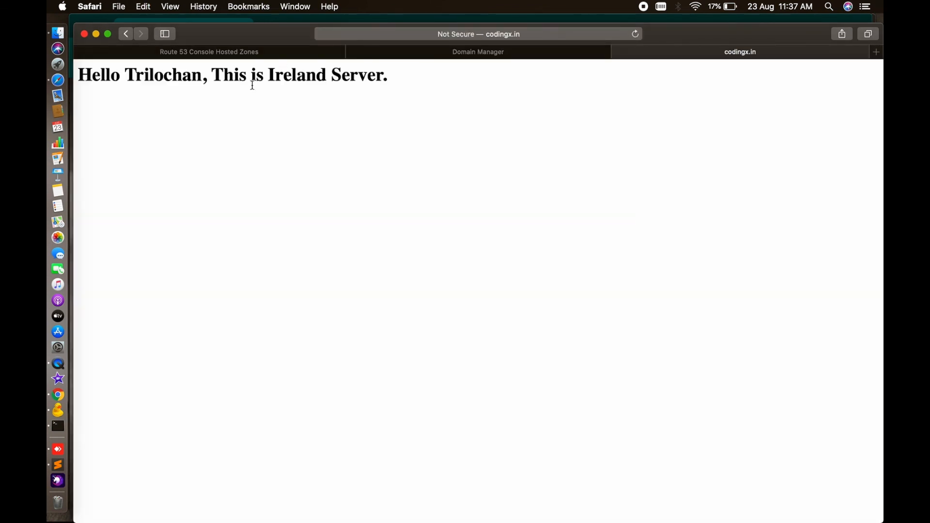
- Reload the codingx.in page repeatedly to check which regional server answers each request
{"action": "left_click", "coordinate": [636, 34]}
{"action": "left_click", "coordinate": [635, 35]}
{"action": "key", "text": "super+shift+r"}
{"action": "left_click", "coordinate": [226, 287]}
{"action": "key", "text": "super+shift+r"}
{"action": "left_click", "coordinate": [220, 213]}
{"action": "left_click", "coordinate": [635, 34]}
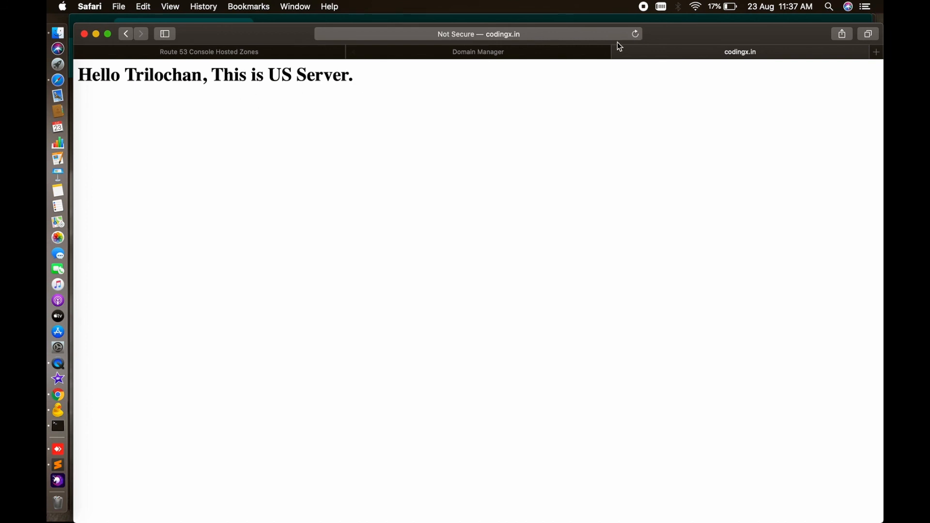
{"action": "left_click", "coordinate": [635, 35]}
{"action": "left_click", "coordinate": [636, 35]}
{"action": "left_click", "coordinate": [636, 34]}
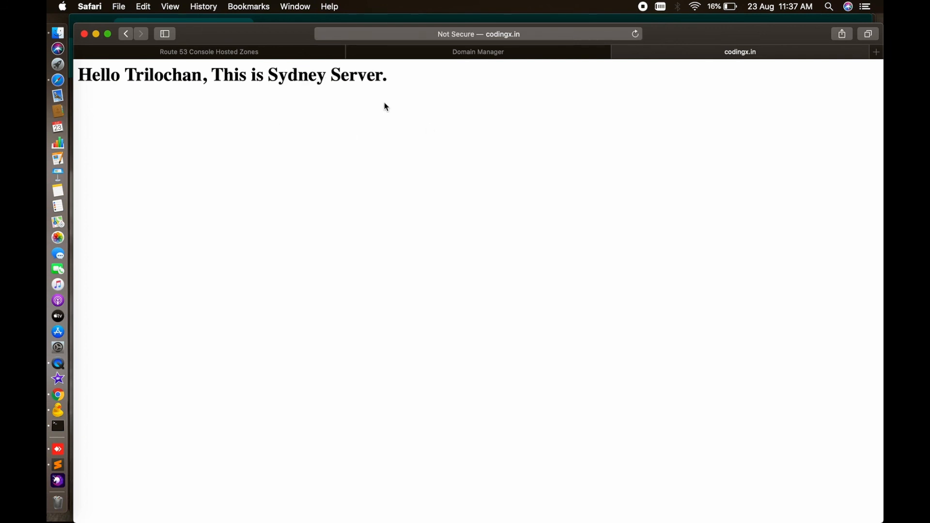
{"action": "left_click", "coordinate": [636, 34]}
{"action": "left_click", "coordinate": [637, 35]}
{"action": "left_click", "coordinate": [637, 35]}
{"action": "left_click", "coordinate": [636, 34]}
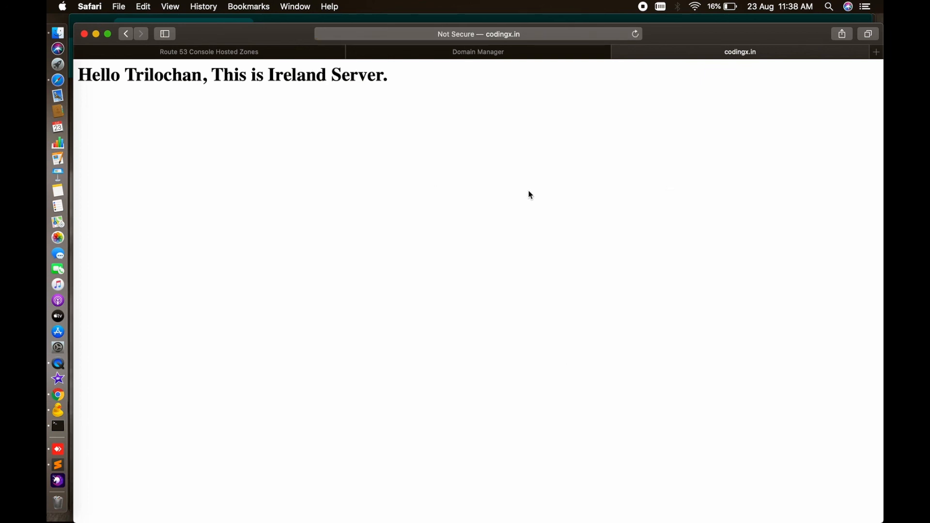
- Return to Route 53, delete the codingx.in A record and dismiss the notifications
{"action": "left_click", "coordinate": [259, 52]}
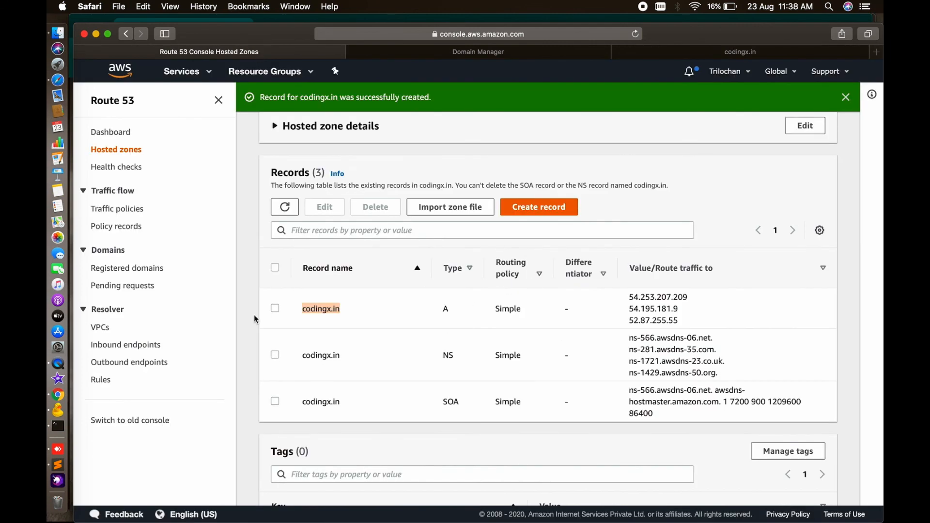
{"action": "left_click", "coordinate": [275, 310]}
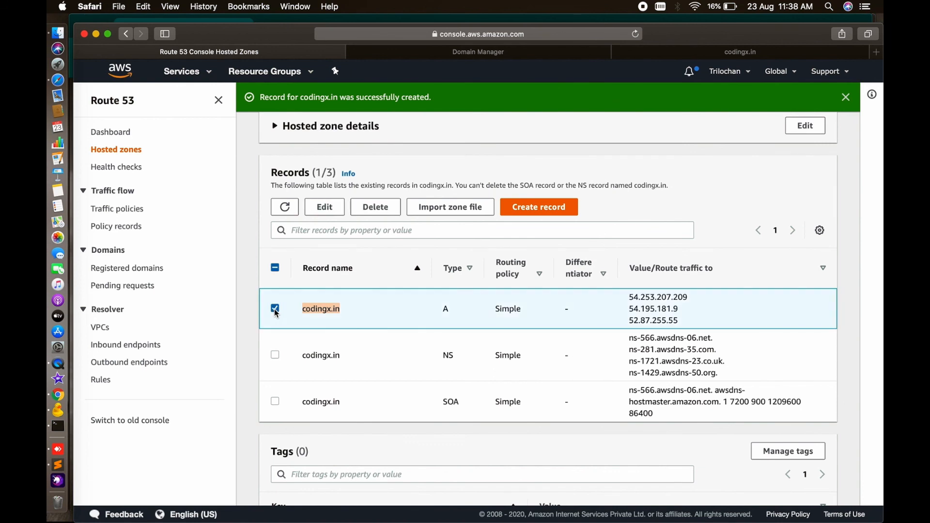
{"action": "left_click", "coordinate": [380, 208]}
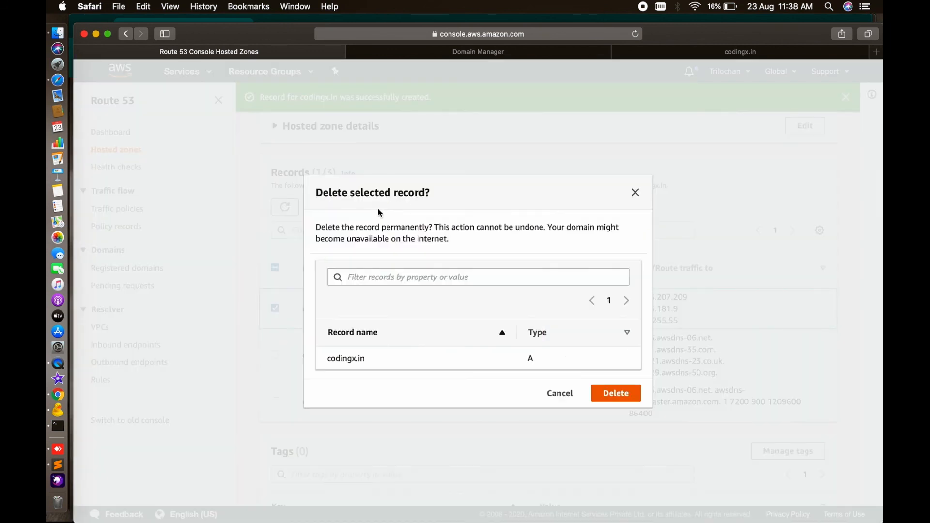
{"action": "left_click", "coordinate": [616, 393]}
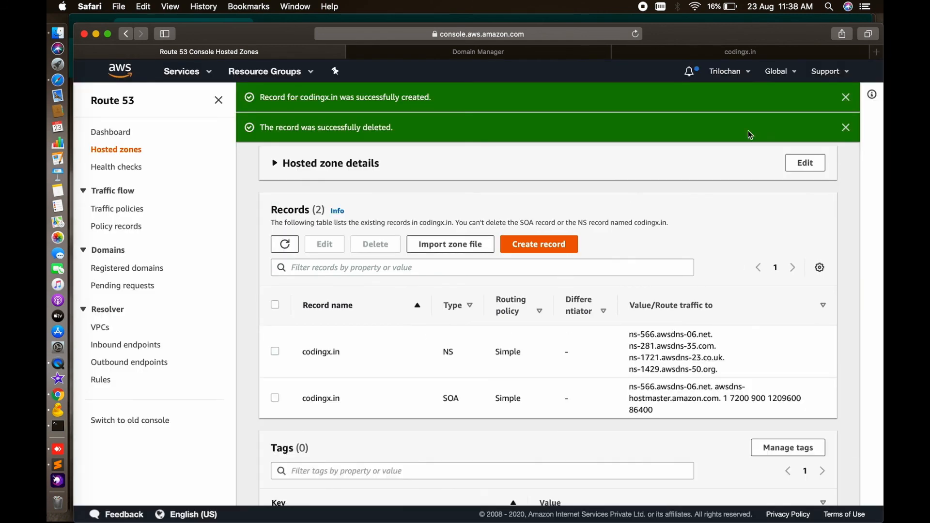
{"action": "left_click", "coordinate": [845, 132]}
{"action": "left_click", "coordinate": [845, 99]}
- Start creating a new record for codingx.in with the weighted routing policy
{"action": "left_click", "coordinate": [547, 189]}
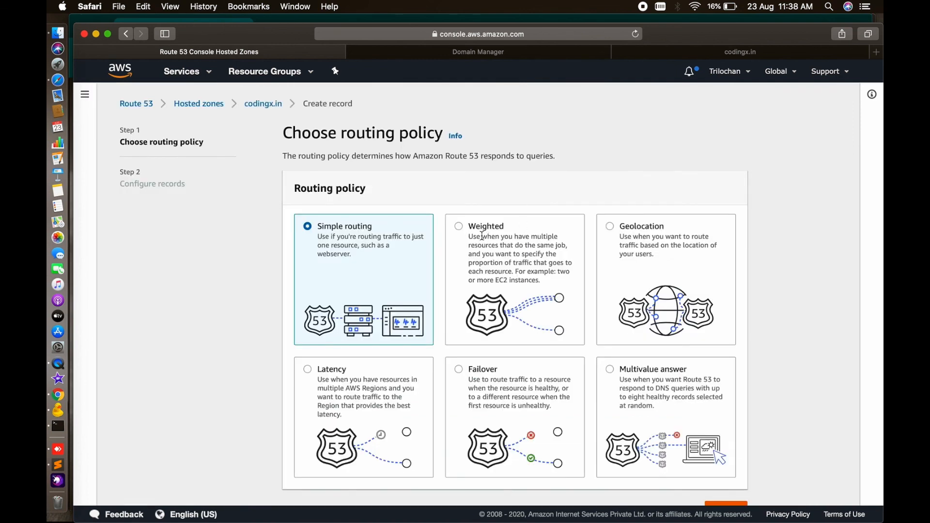
{"action": "left_click", "coordinate": [460, 227]}
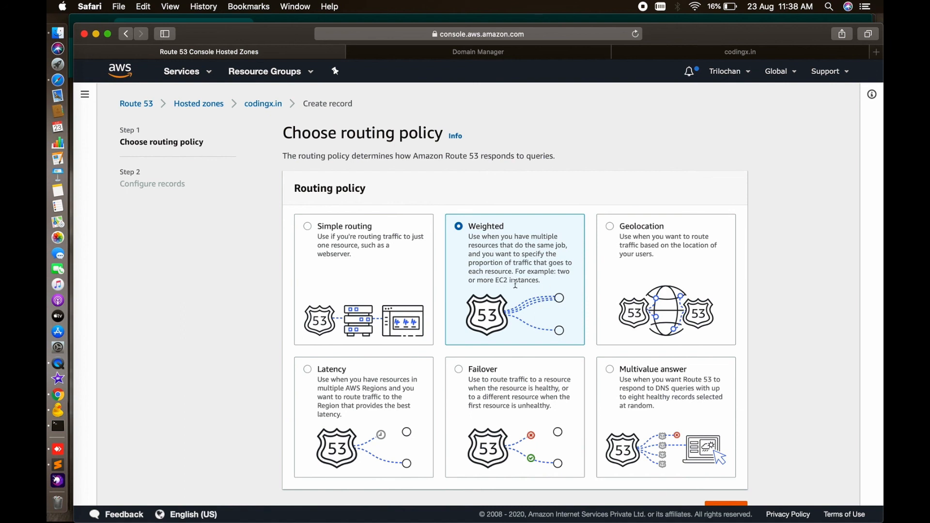
{"action": "scroll", "coordinate": [516, 281], "scroll_direction": "down", "scroll_amount": 1}
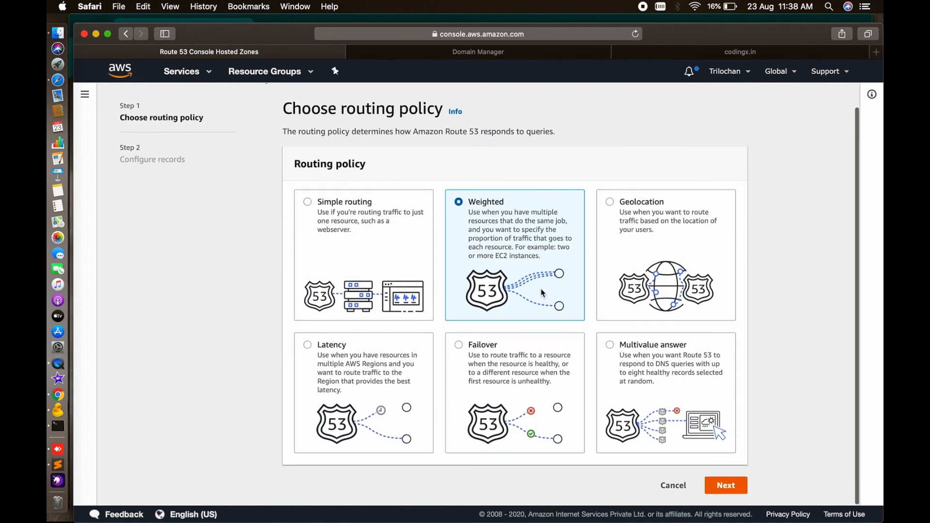
{"action": "left_click", "coordinate": [733, 486]}
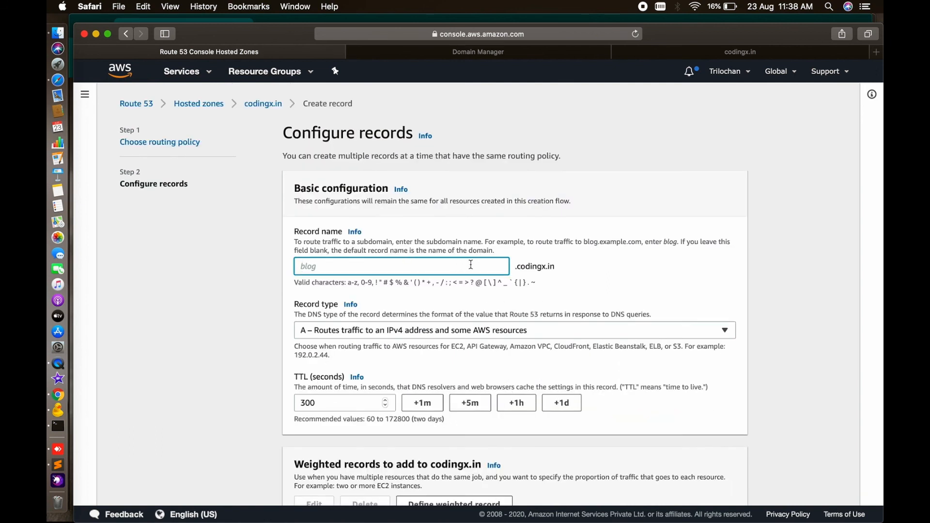
- Set the TTL for the weighted records to 60 seconds
{"action": "scroll", "coordinate": [470, 265], "scroll_direction": "down", "scroll_amount": 5}
{"action": "left_click", "coordinate": [359, 297]}
{"action": "key", "text": "BackSpace"}
{"action": "key", "text": "BackSpace"}
{"action": "key", "text": "BackSpace"}
{"action": "left_click", "coordinate": [403, 299]}
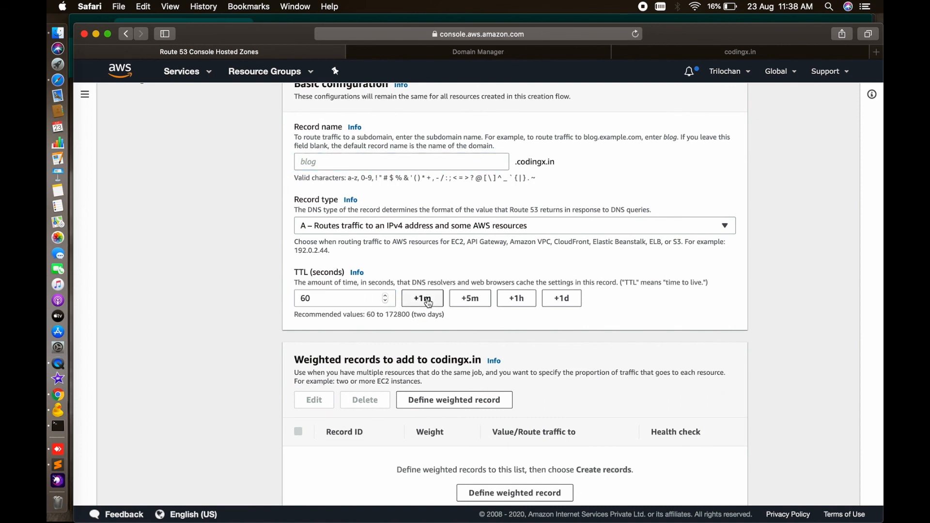
- Start defining a weighted record that routes traffic to "IP address or another value depending on the record type"
{"action": "scroll", "coordinate": [450, 335], "scroll_direction": "down", "scroll_amount": 4}
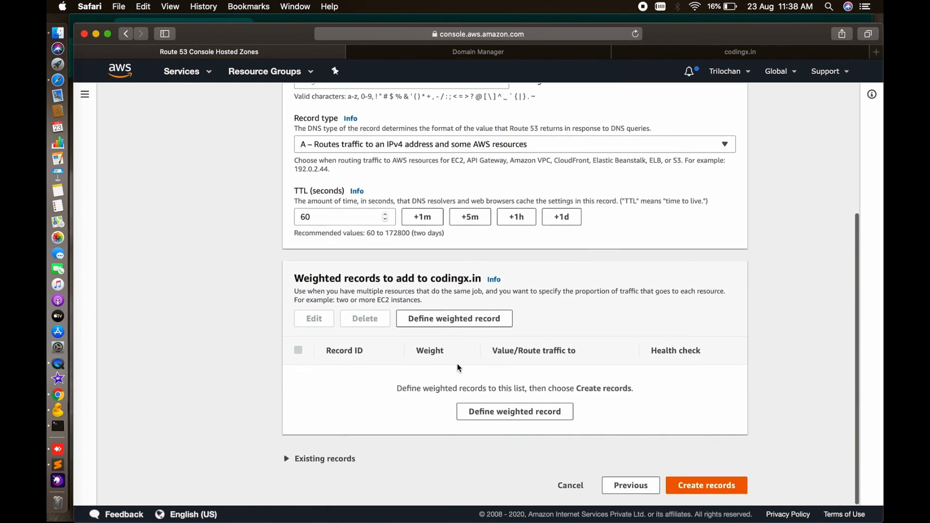
{"action": "left_click", "coordinate": [499, 412]}
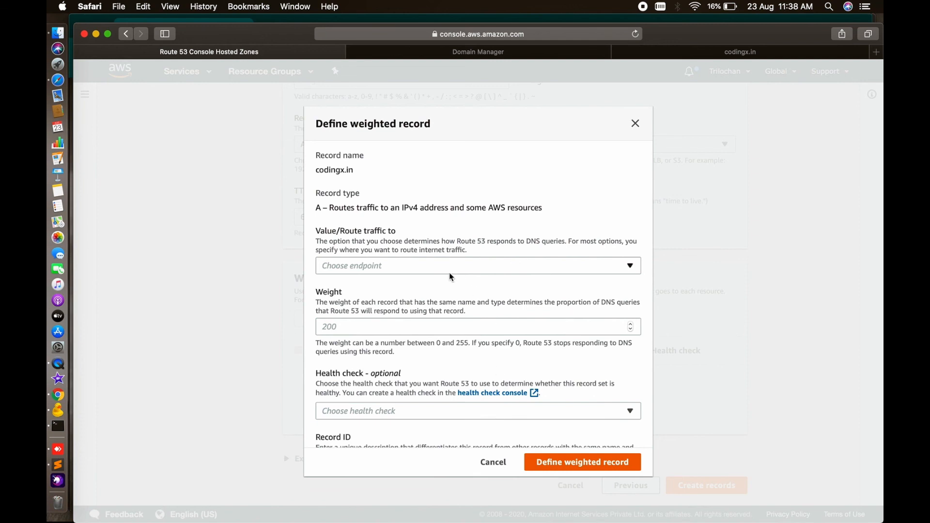
{"action": "left_click", "coordinate": [423, 267]}
{"action": "left_click", "coordinate": [411, 302]}
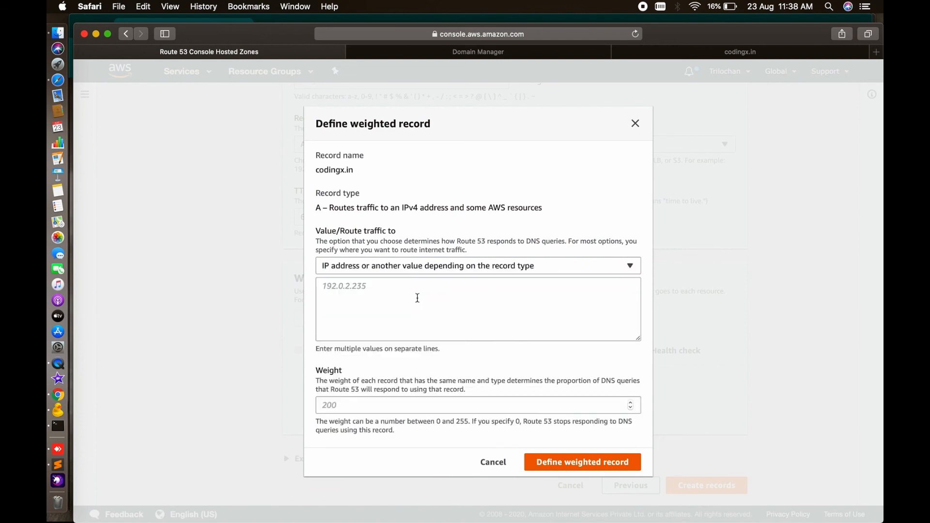
- Copy the Sydney server IP 54.253.207.209 from Sublime Text and enter it as the weighted record's value
{"action": "left_click", "coordinate": [397, 292]}
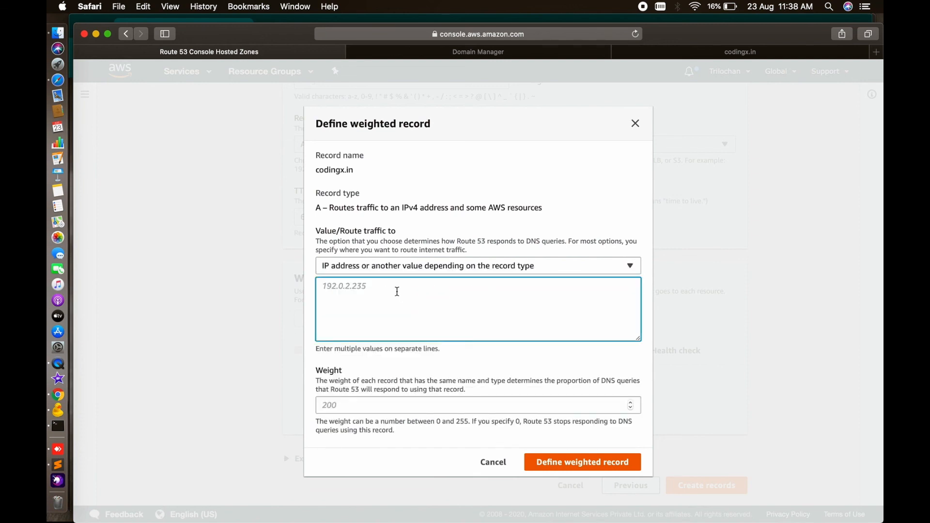
{"action": "left_click", "coordinate": [58, 466]}
{"action": "left_click", "coordinate": [261, 72]}
{"action": "left_click_drag", "start_coordinate": [167, 54], "coordinate": [286, 55]}
{"action": "key", "text": "super+c"}
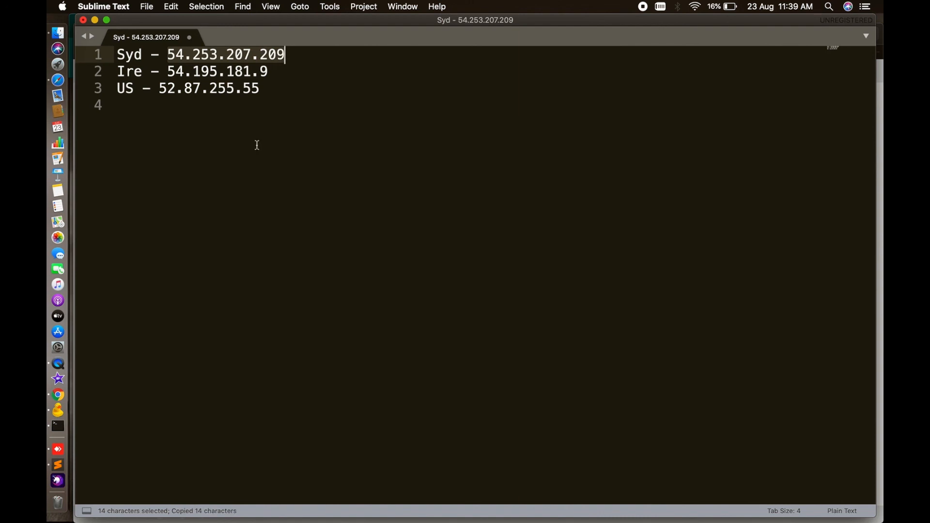
{"action": "left_click", "coordinate": [58, 80]}
{"action": "key", "text": "super+v"}
- Set the record's weight to 20 and check which health checks are available for it
{"action": "scroll", "coordinate": [355, 355], "scroll_direction": "down", "scroll_amount": 3}
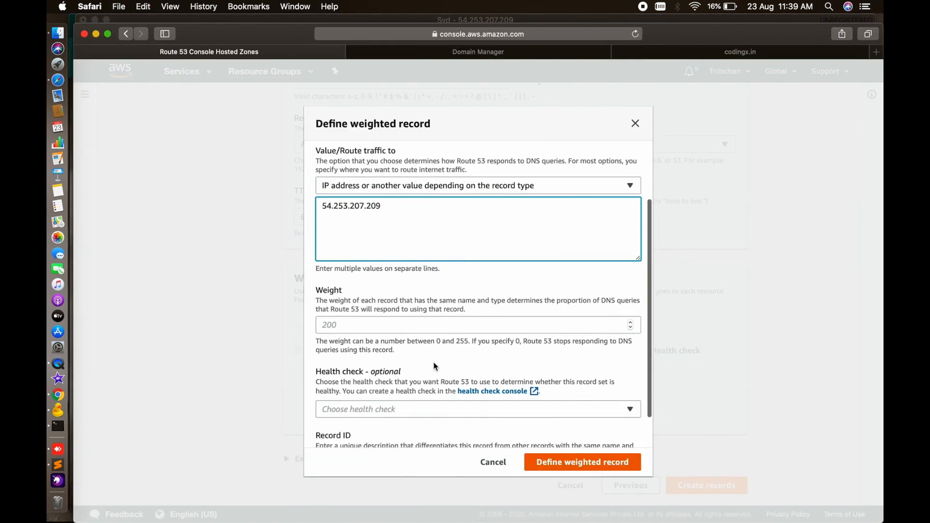
{"action": "left_click", "coordinate": [356, 325]}
{"action": "type", "text": "20"}
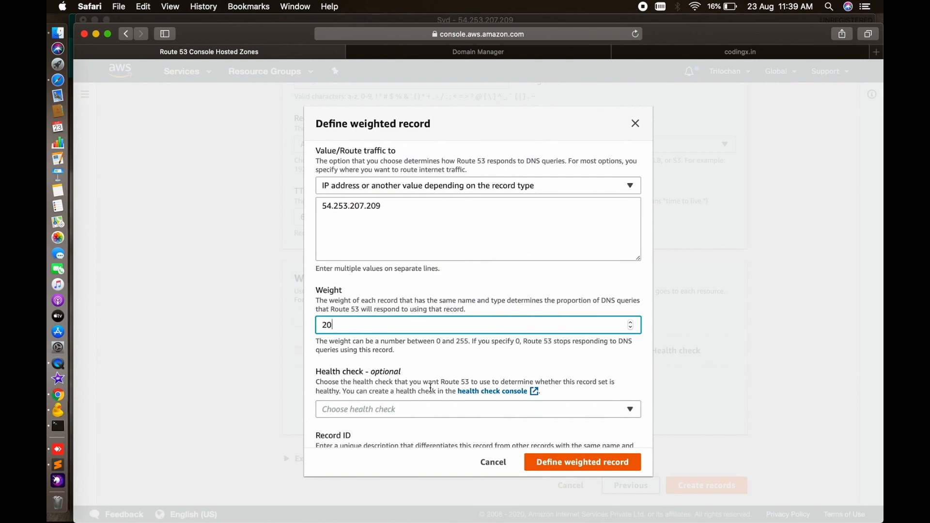
{"action": "scroll", "coordinate": [430, 388], "scroll_direction": "down", "scroll_amount": 2}
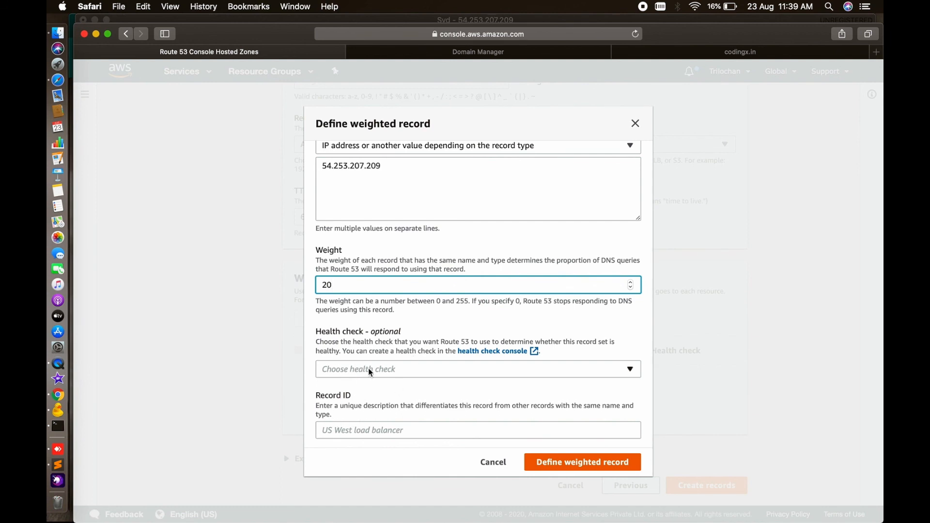
{"action": "left_click", "coordinate": [402, 370]}
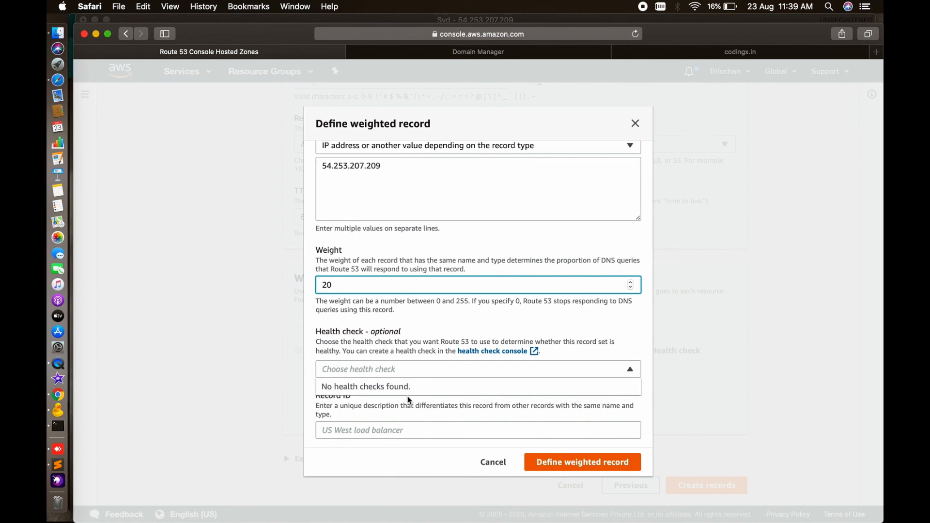
{"action": "left_click", "coordinate": [399, 333]}
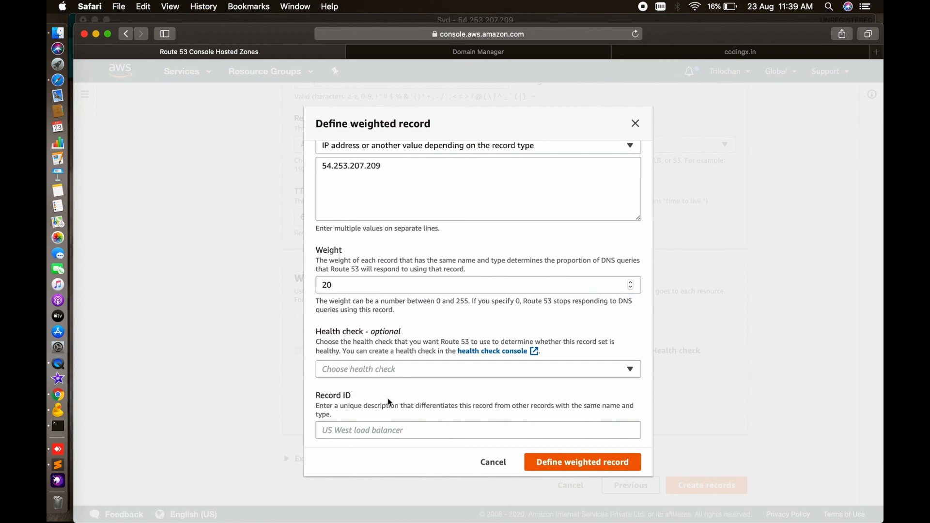
- Cancel the weighted record definition and go back to the codingx.in hosted zone
{"action": "left_click", "coordinate": [493, 461]}
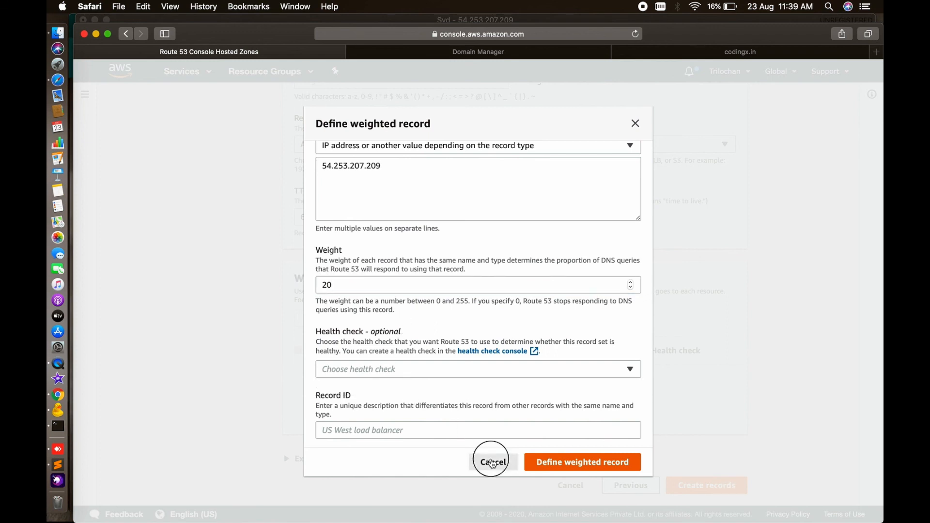
{"action": "scroll", "coordinate": [436, 300], "scroll_direction": "up", "scroll_amount": 8}
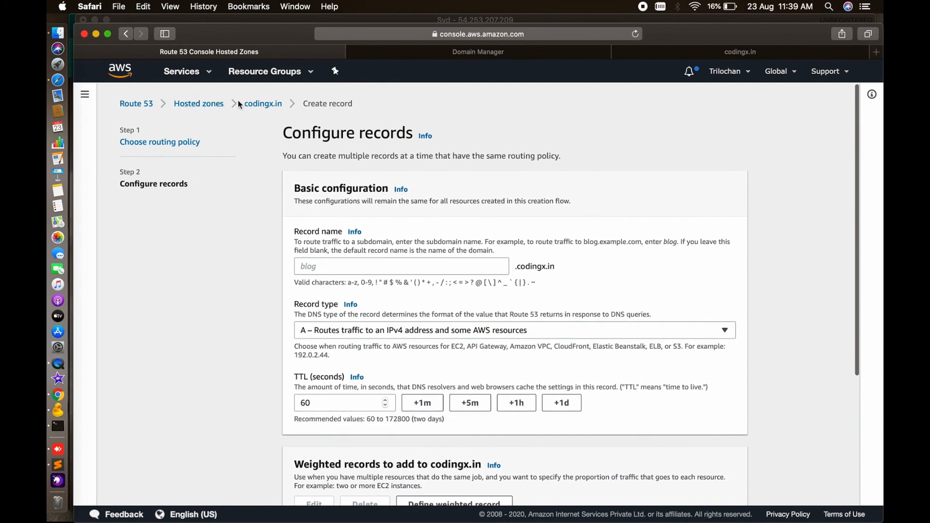
{"action": "left_click", "coordinate": [261, 109]}
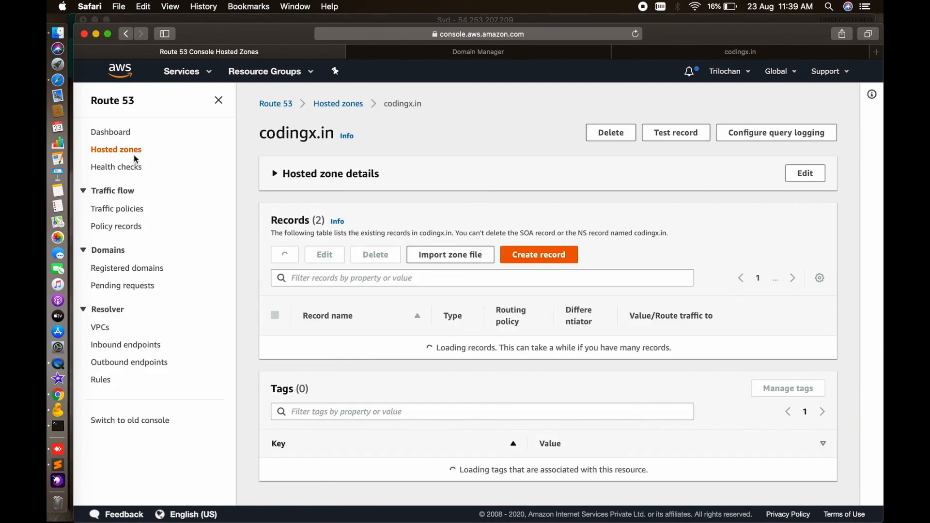
- Start creating a Route 53 health check and name it Sydney
{"action": "left_click", "coordinate": [122, 167]}
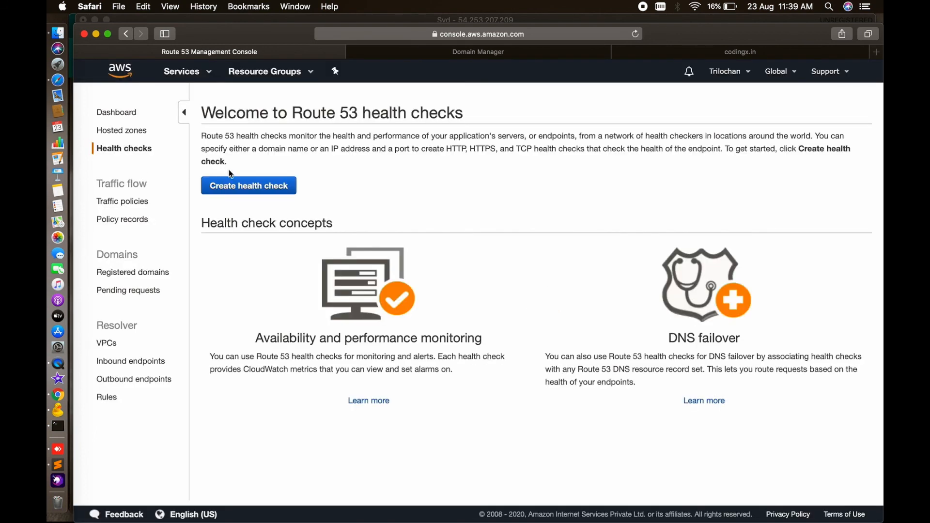
{"action": "left_click", "coordinate": [249, 190]}
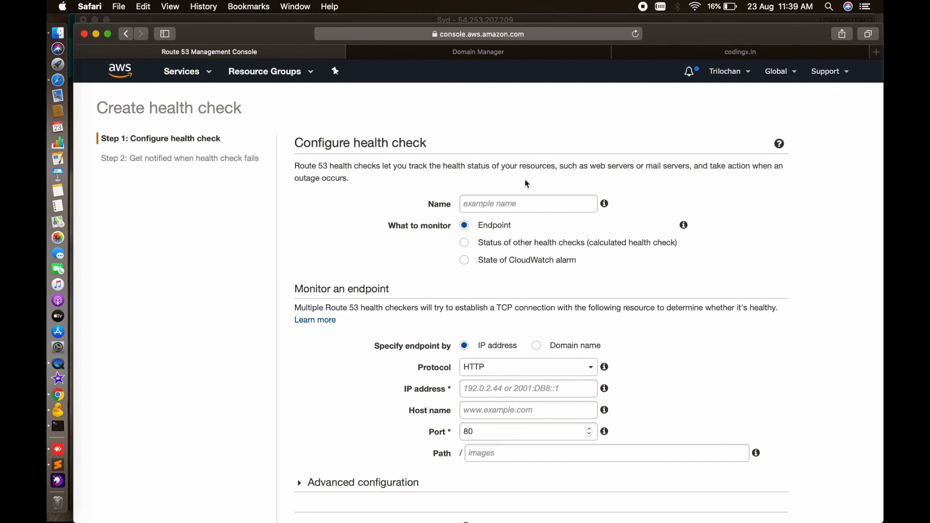
{"action": "left_click", "coordinate": [497, 205]}
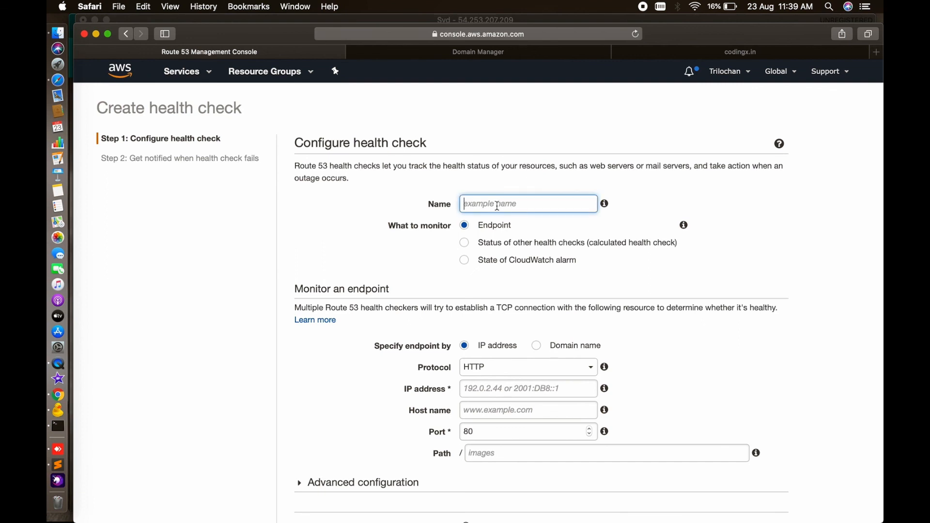
{"action": "type", "text": "Sydney"}
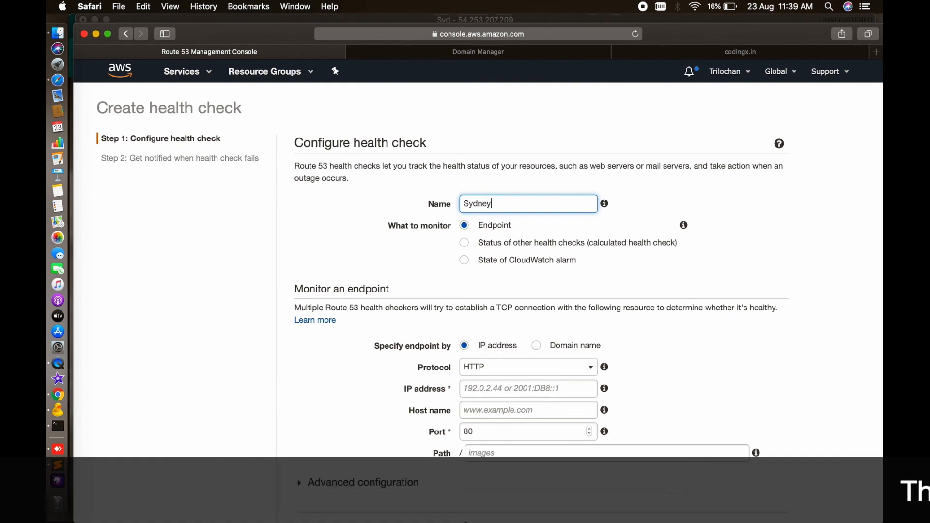
- Set the health check endpoint to IP address 54.253.207.209, host name codingx.in and path index.html
{"action": "scroll", "coordinate": [485, 261], "scroll_direction": "down", "scroll_amount": 5}
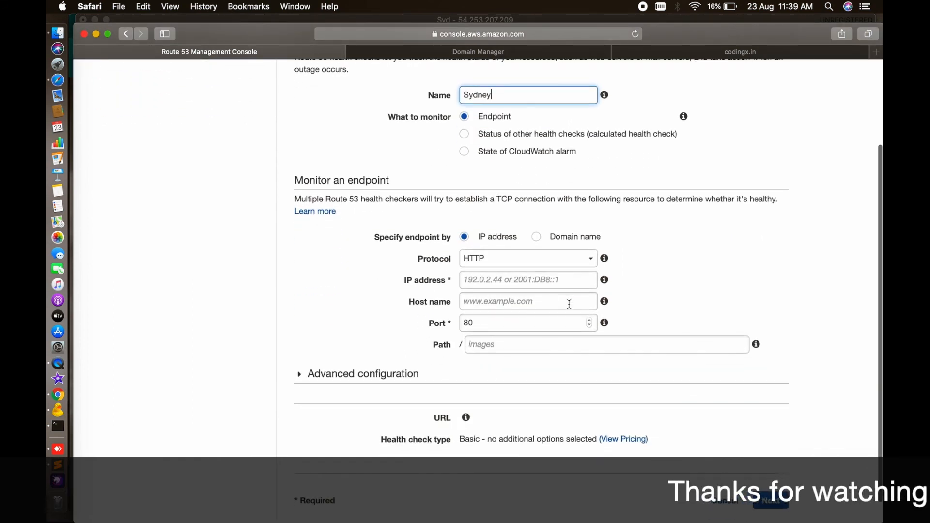
{"action": "left_click", "coordinate": [483, 280]}
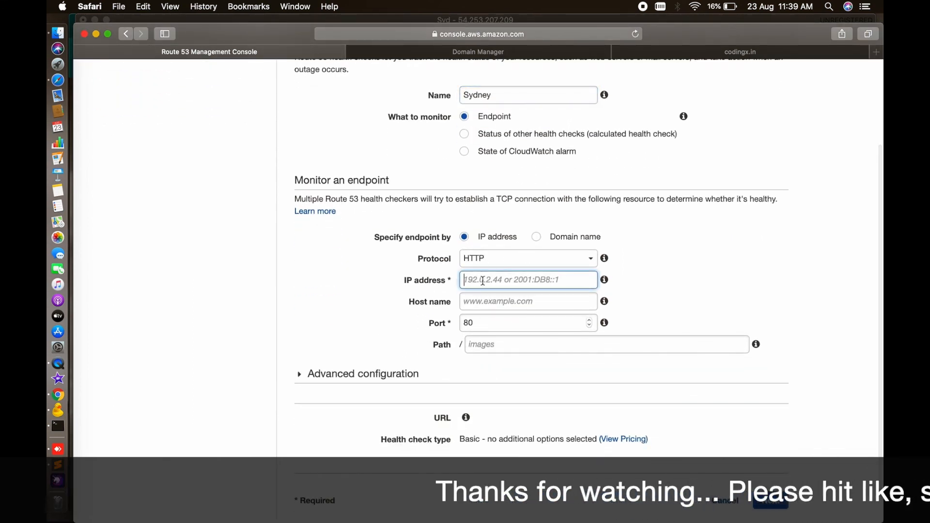
{"action": "key", "text": "super+v"}
{"action": "left_click", "coordinate": [497, 301]}
{"action": "type", "text": "codi"}
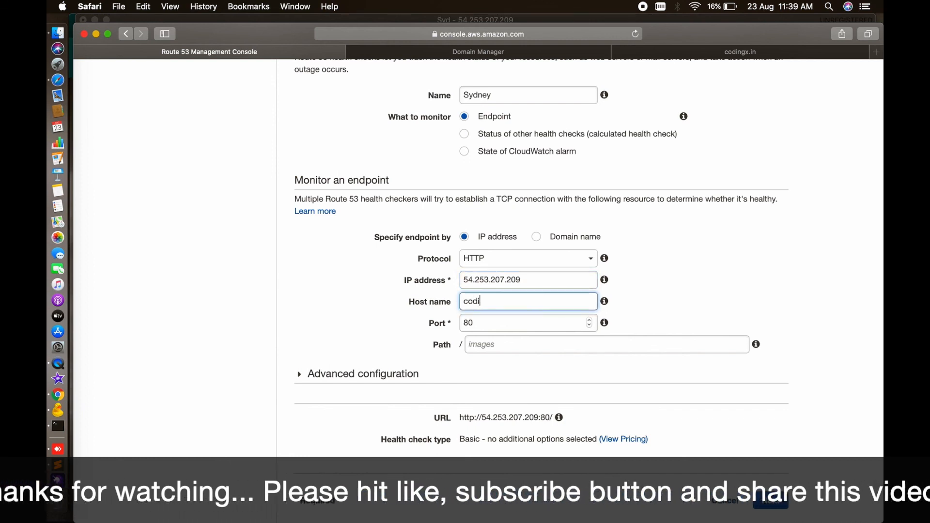
{"action": "type", "text": "n"}
{"action": "type", "text": "gx.o"}
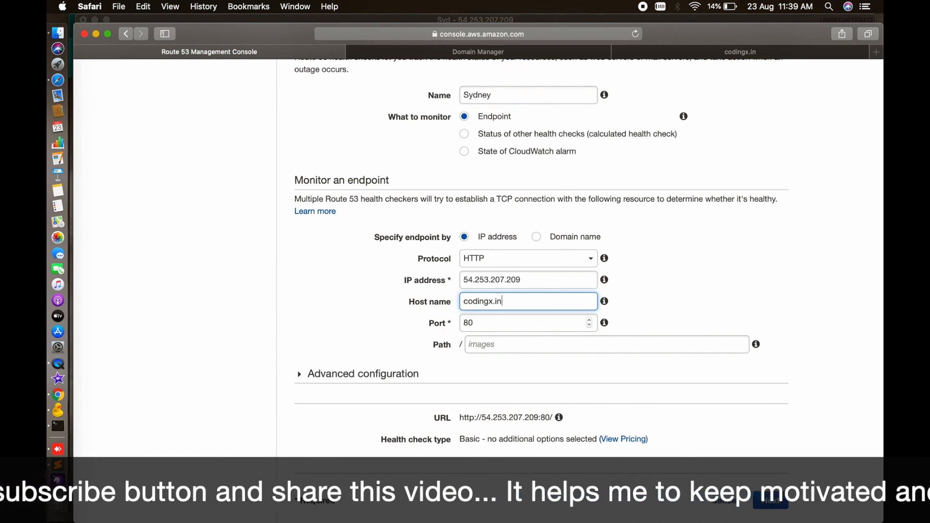
{"action": "left_click", "coordinate": [500, 350]}
{"action": "type", "text": "index."}
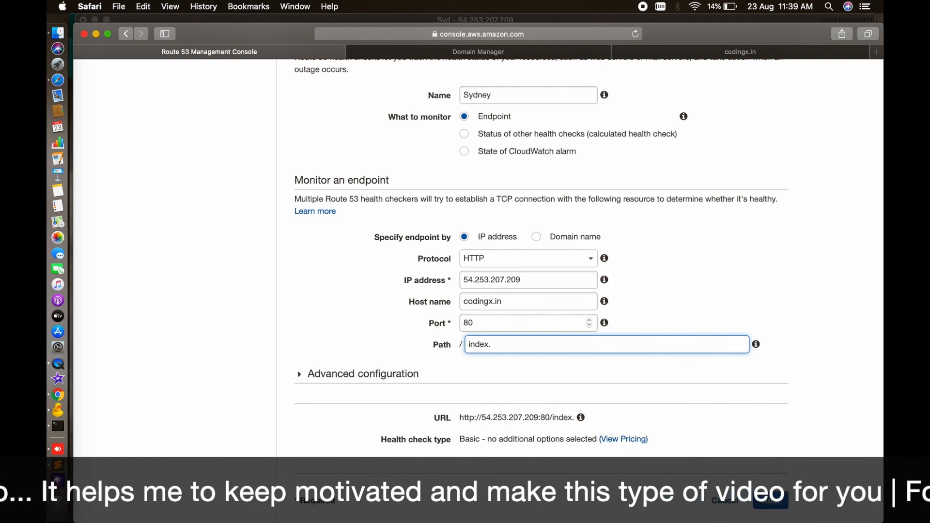
{"action": "type", "text": "html"}
- In the health check's advanced configuration, choose the Fast (10 seconds) request interval and set the failure threshold to 2
{"action": "scroll", "coordinate": [409, 319], "scroll_direction": "down", "scroll_amount": 2}
{"action": "left_click", "coordinate": [329, 347]}
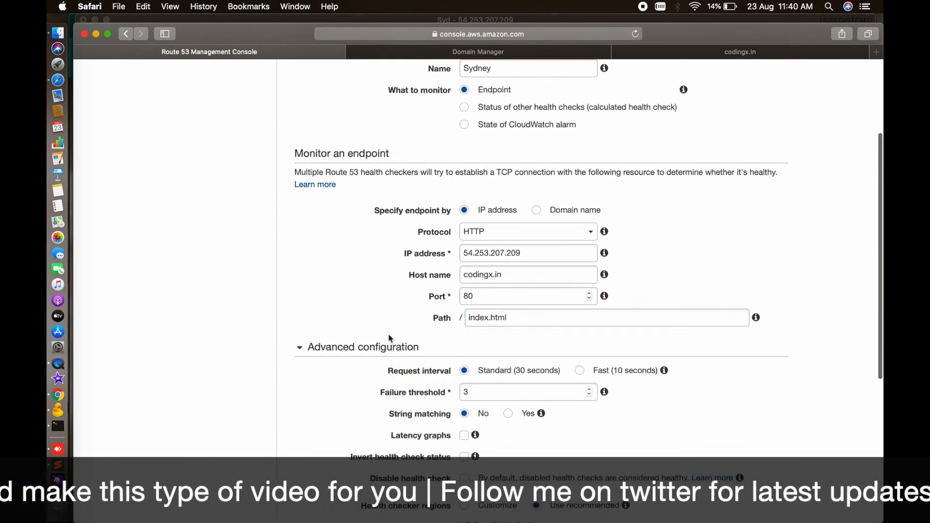
{"action": "scroll", "coordinate": [361, 340], "scroll_direction": "down", "scroll_amount": 5}
{"action": "left_click", "coordinate": [580, 222]}
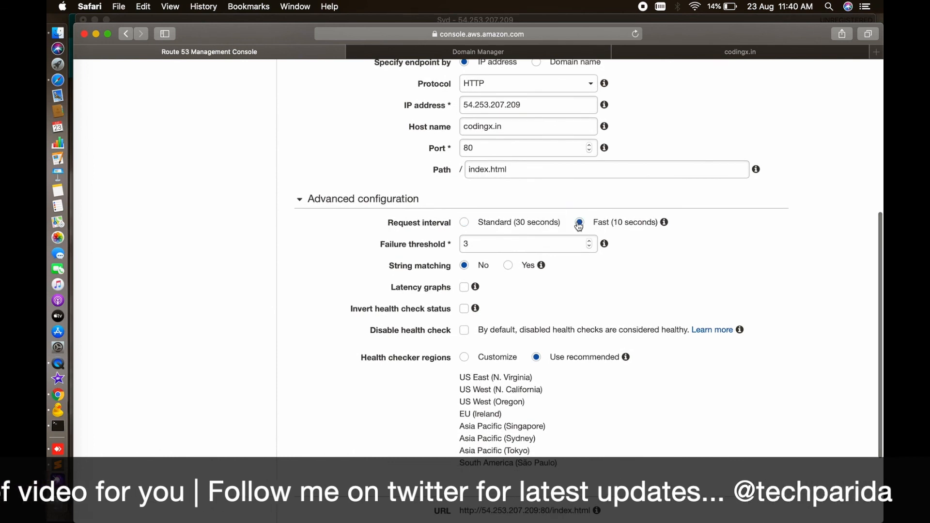
{"action": "left_click", "coordinate": [474, 245]}
{"action": "key", "text": "BackSpace"}
{"action": "type", "text": "2"}
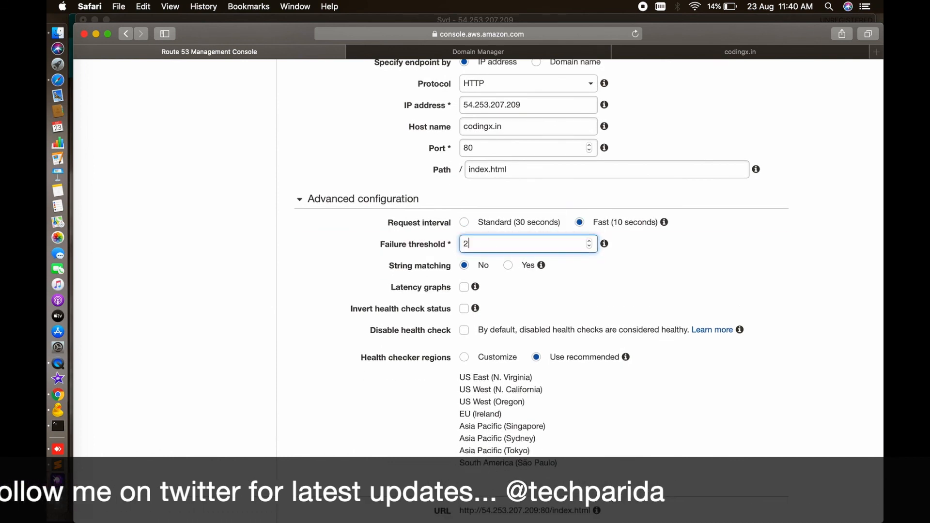
{"action": "scroll", "coordinate": [548, 304], "scroll_direction": "down", "scroll_amount": 5}
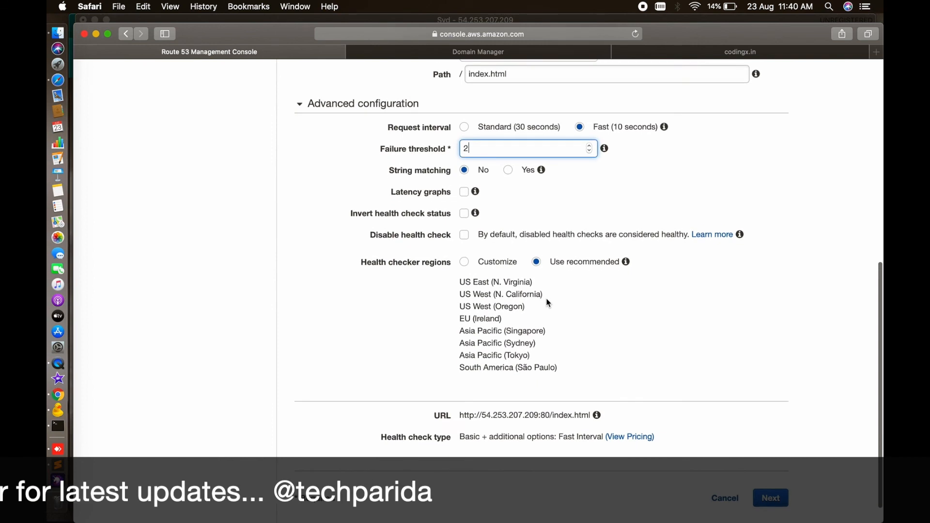
{"action": "scroll", "coordinate": [681, 298], "scroll_direction": "up", "scroll_amount": 3}
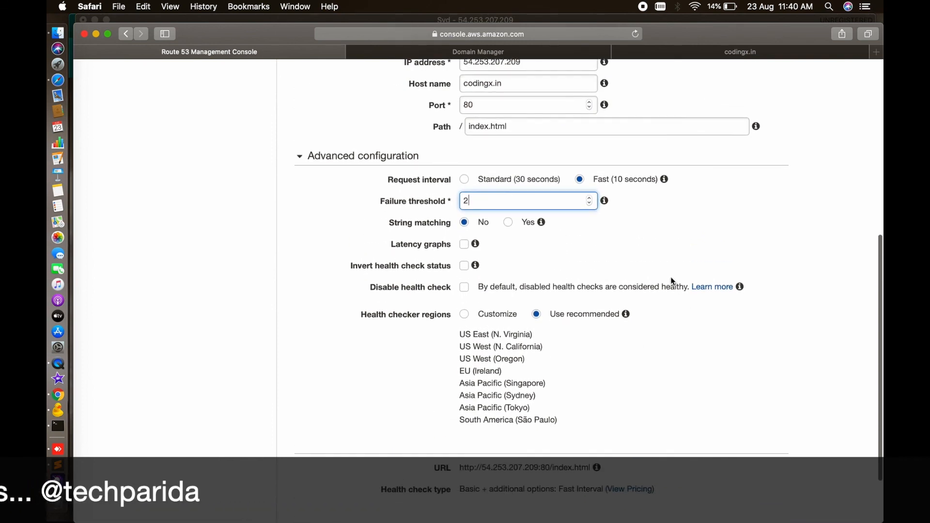
- Create the Sydney health check without an alarm
{"action": "scroll", "coordinate": [772, 368], "scroll_direction": "down", "scroll_amount": 2}
{"action": "left_click", "coordinate": [778, 475]}
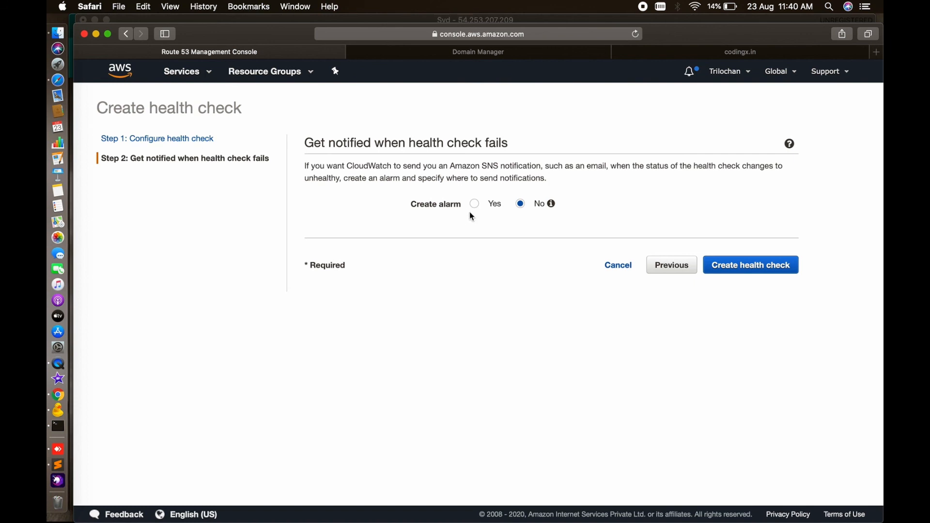
{"action": "left_click", "coordinate": [749, 270]}
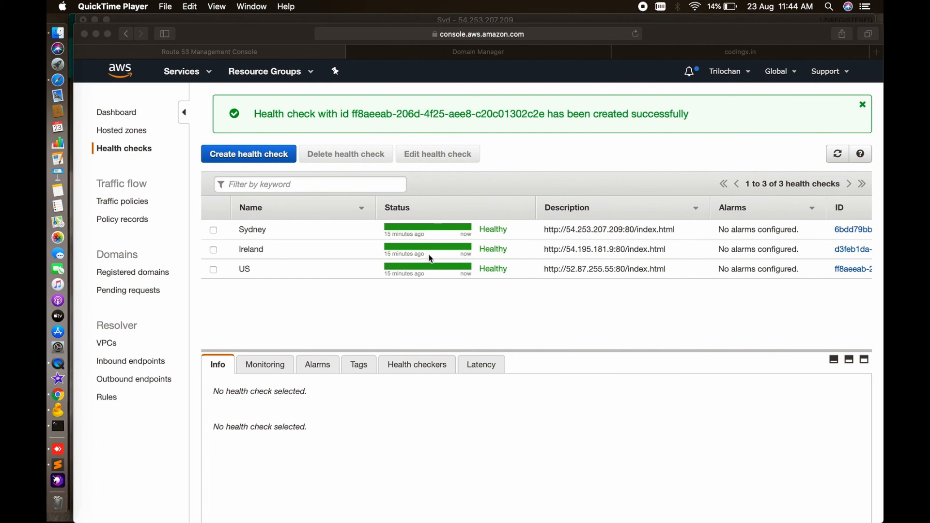
- Return to the hosted zones, open codingx.in and review its existing records
{"action": "left_click", "coordinate": [134, 131]}
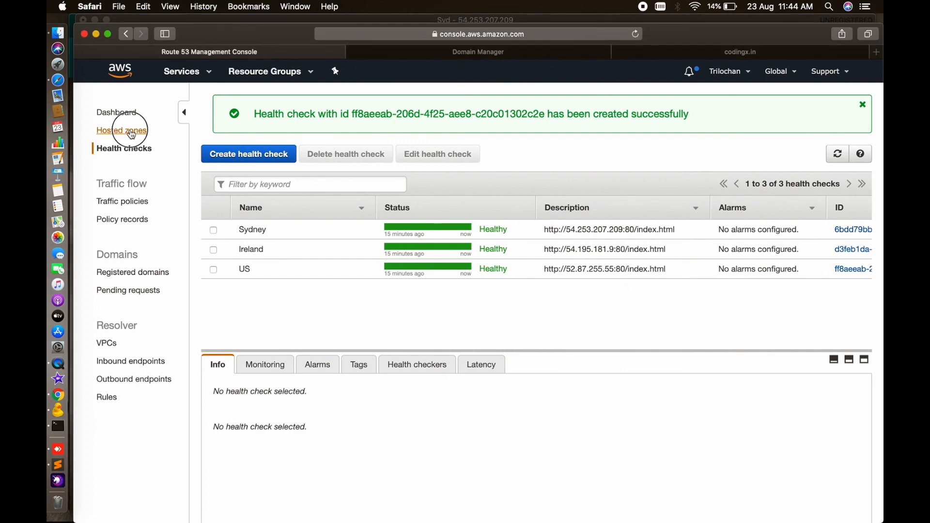
{"action": "left_click", "coordinate": [131, 132]}
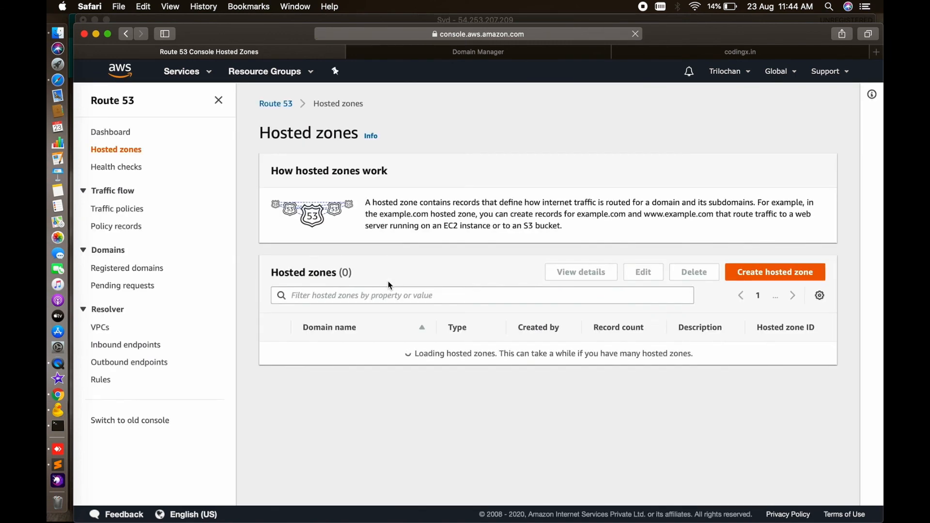
{"action": "left_click", "coordinate": [330, 358]}
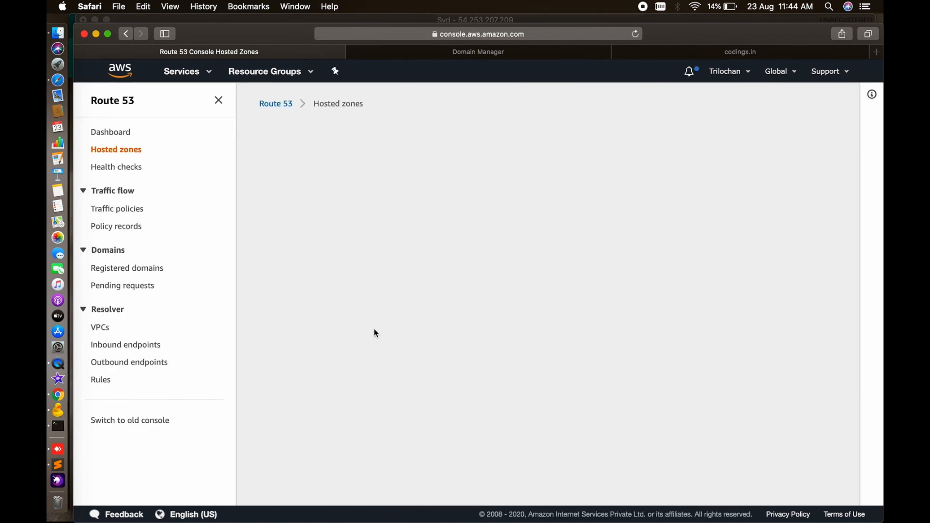
{"action": "scroll", "coordinate": [374, 330], "scroll_direction": "down", "scroll_amount": 3}
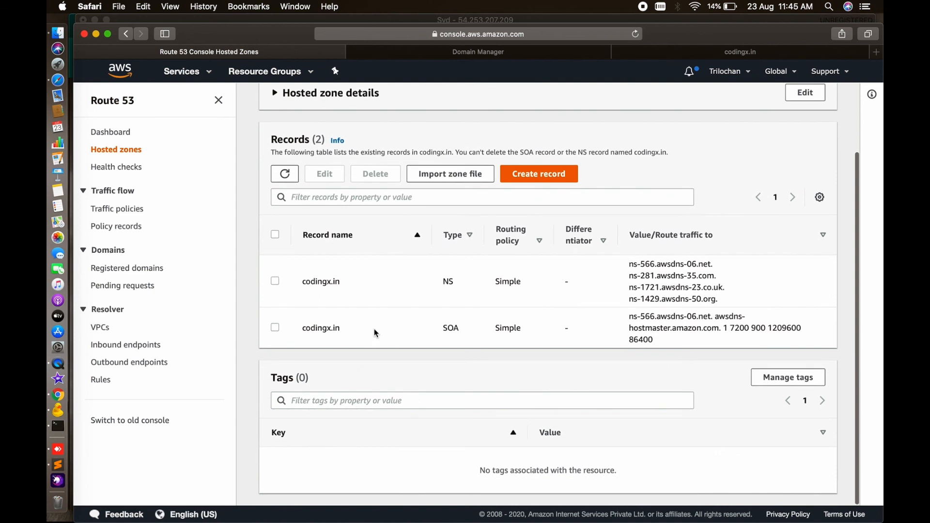
{"action": "scroll", "coordinate": [376, 333], "scroll_direction": "up", "scroll_amount": 2}
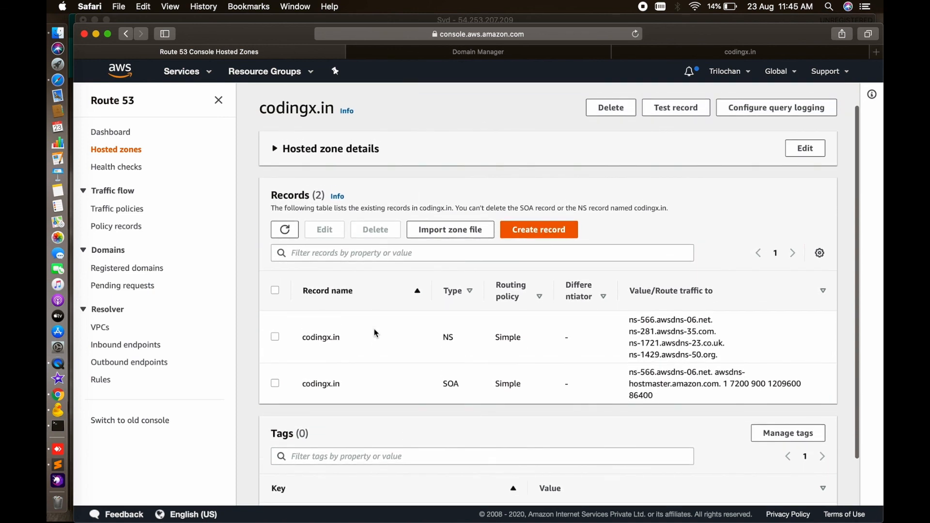
- Start creating records in codingx.in with the Weighted routing policy
{"action": "left_click", "coordinate": [552, 241]}
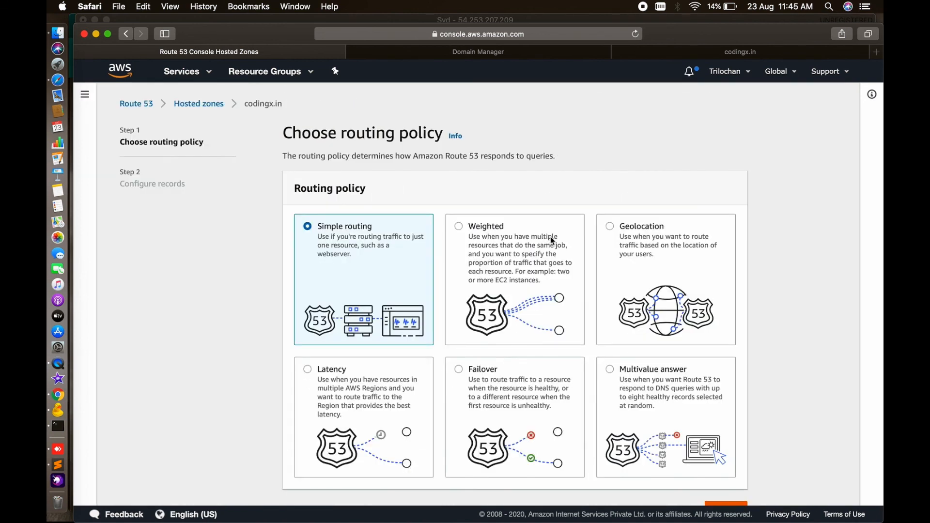
{"action": "left_click", "coordinate": [479, 236]}
{"action": "scroll", "coordinate": [525, 291], "scroll_direction": "down", "scroll_amount": 1}
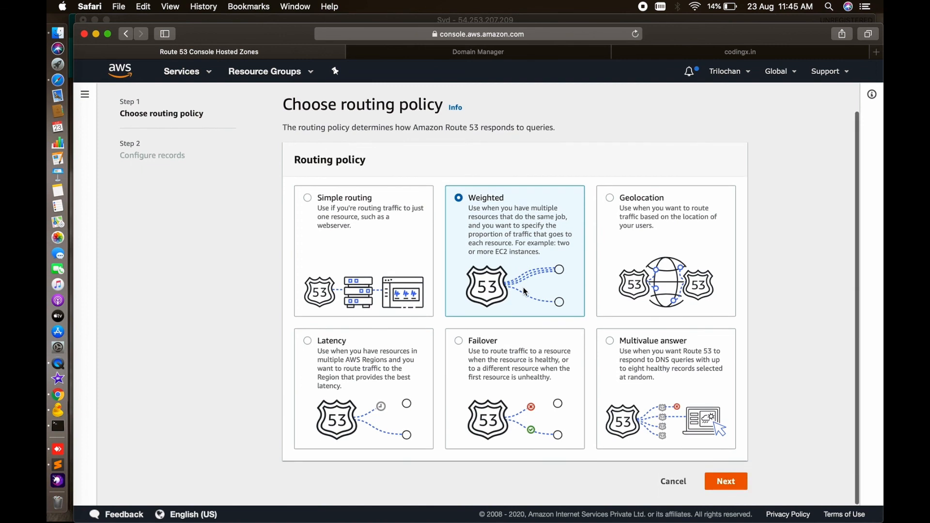
{"action": "left_click", "coordinate": [726, 486]}
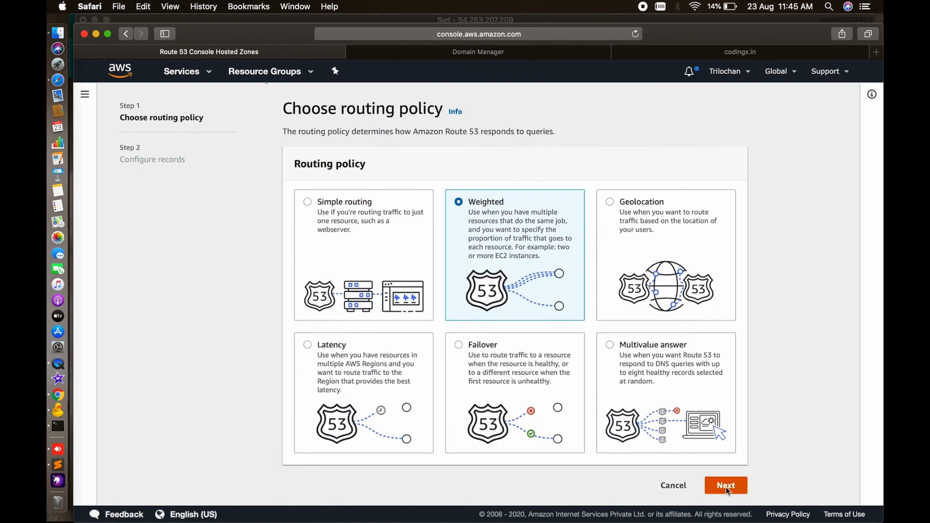
- Set the TTL for the weighted records to 60 seconds
{"action": "scroll", "coordinate": [398, 291], "scroll_direction": "down", "scroll_amount": 5}
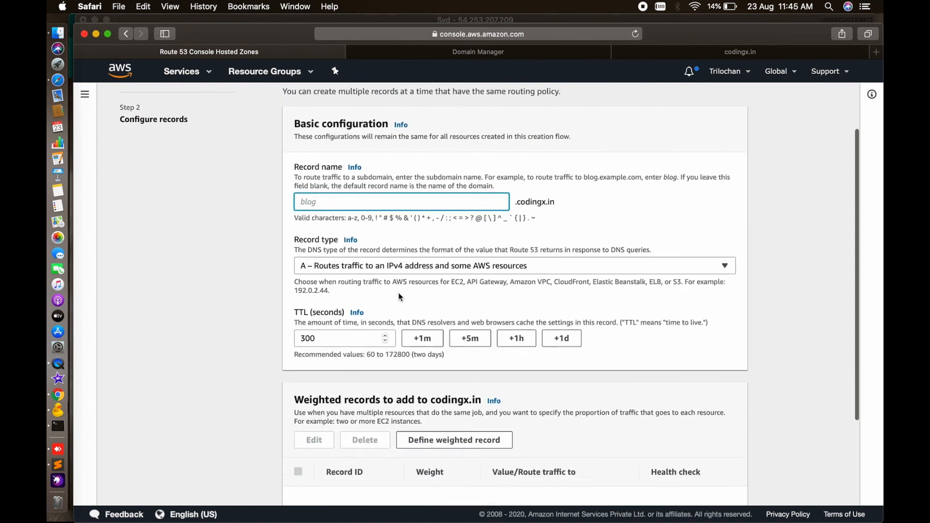
{"action": "left_click", "coordinate": [357, 228]}
{"action": "key", "text": "BackSpace"}
{"action": "key", "text": "BackSpace"}
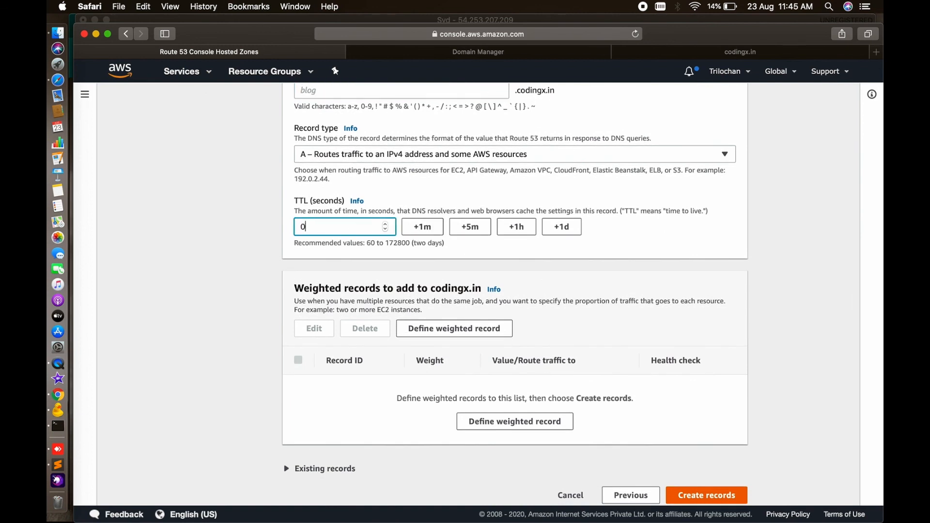
{"action": "left_click", "coordinate": [420, 230]}
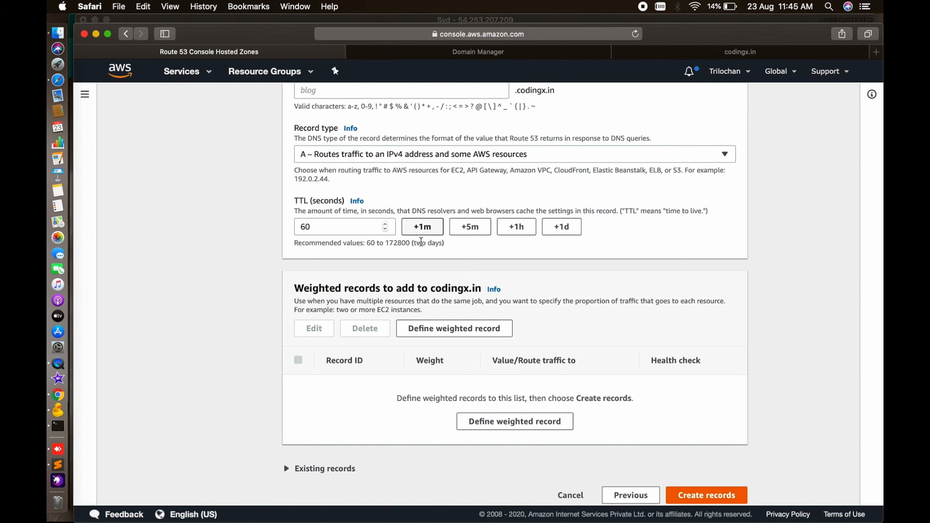
- Begin a weighted record for codingx.in that uses "IP address or another value depending on the record type"
{"action": "left_click", "coordinate": [473, 334]}
{"action": "left_click", "coordinate": [419, 267]}
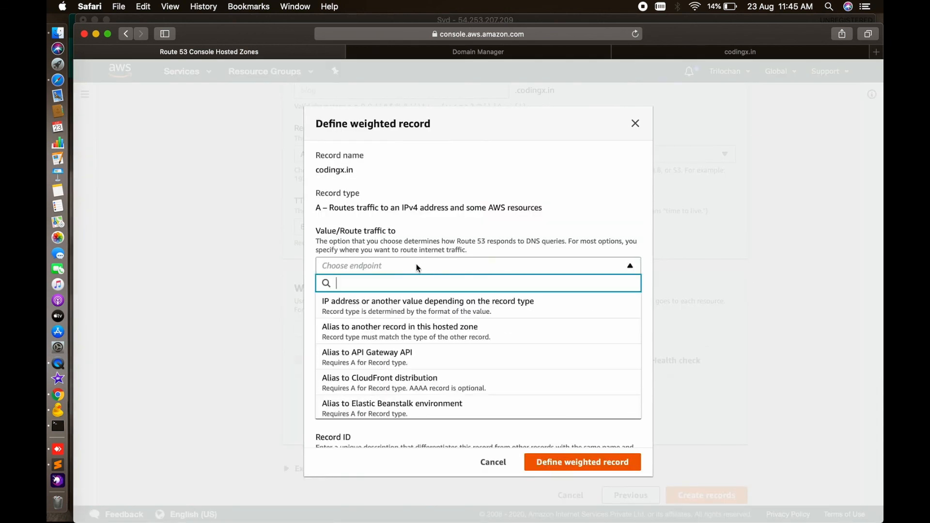
{"action": "left_click", "coordinate": [396, 301]}
{"action": "left_click", "coordinate": [355, 289]}
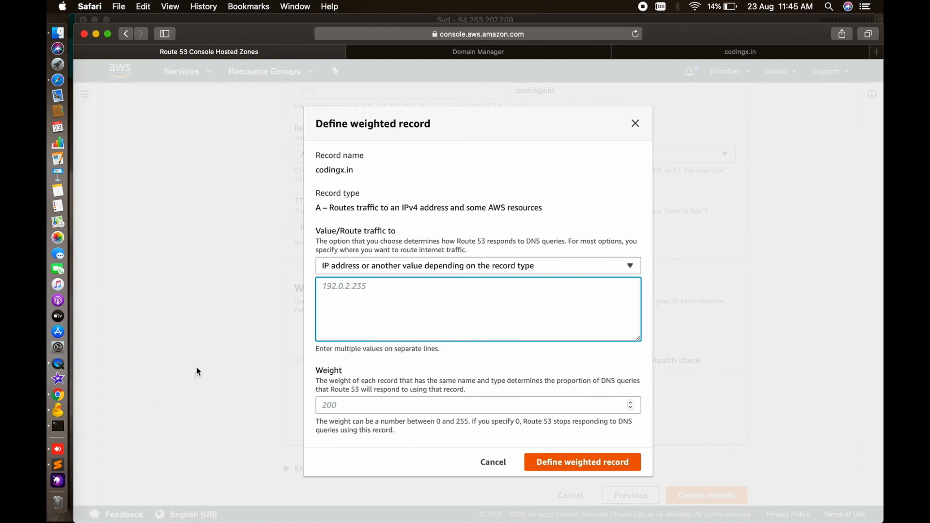
- Copy the Syd address 54.253.207.209 from the Sublime Text notes and enter it as the value in the weighted record
{"action": "left_click", "coordinate": [57, 466]}
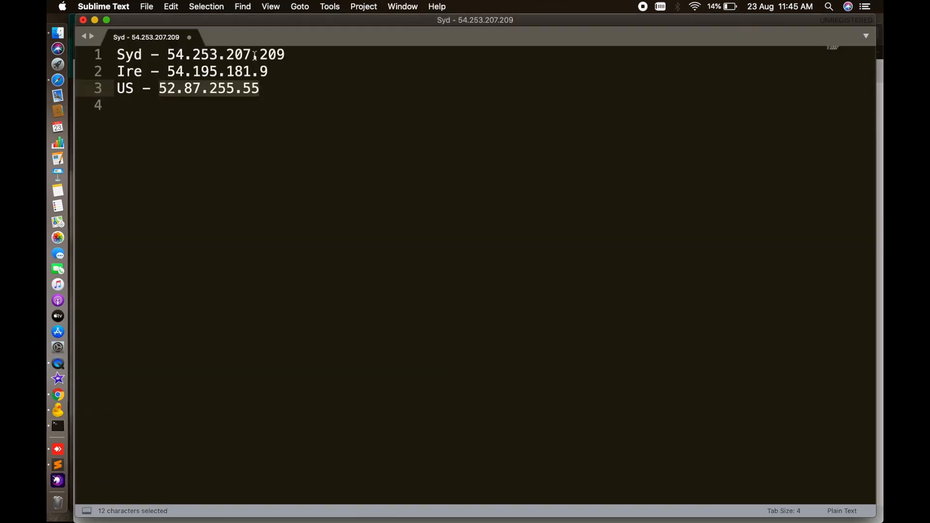
{"action": "left_click_drag", "start_coordinate": [286, 54], "coordinate": [172, 57]}
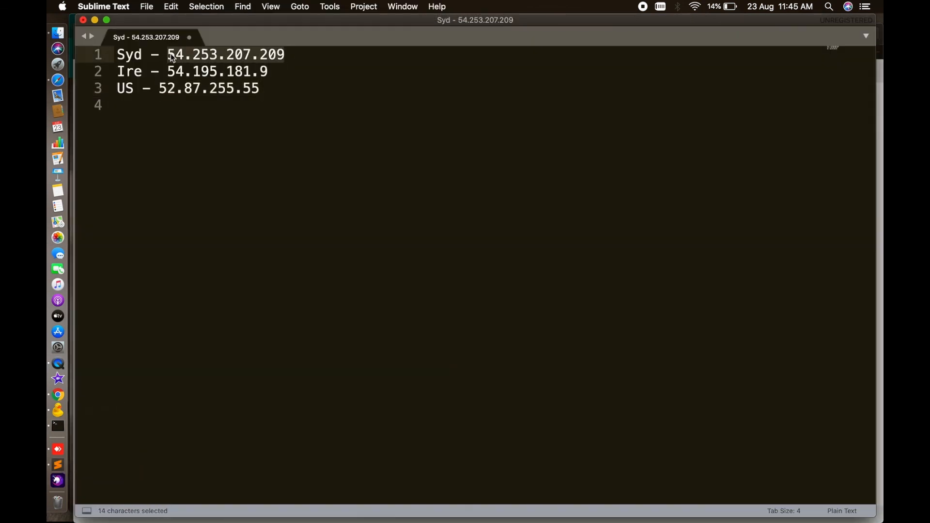
{"action": "key", "text": "super+c"}
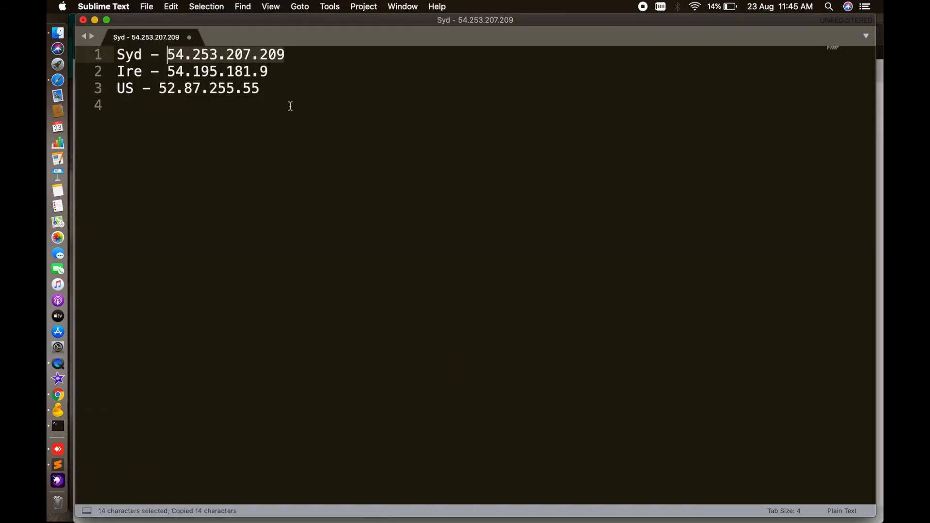
{"action": "left_click", "coordinate": [56, 82]}
{"action": "key", "text": "super+v"}
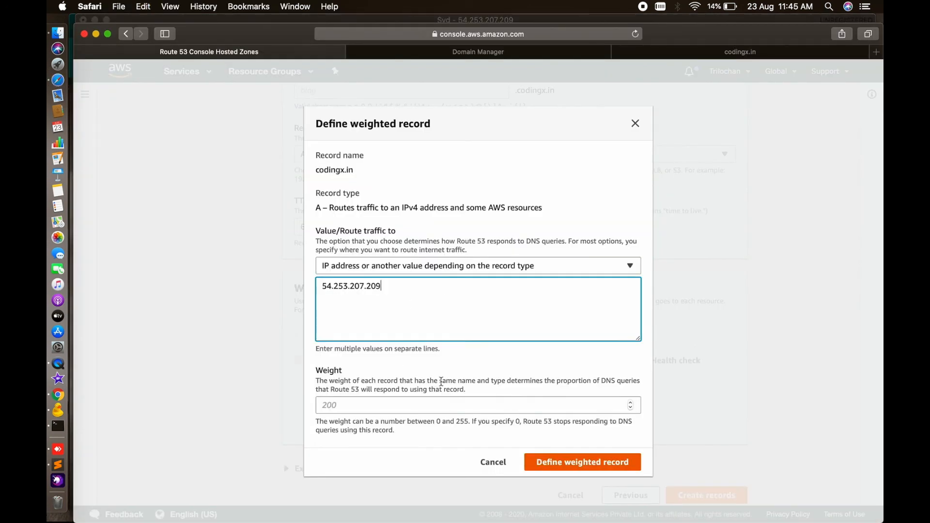
- Set the weight of the Sydney weighted record to 20
{"action": "left_click", "coordinate": [355, 406]}
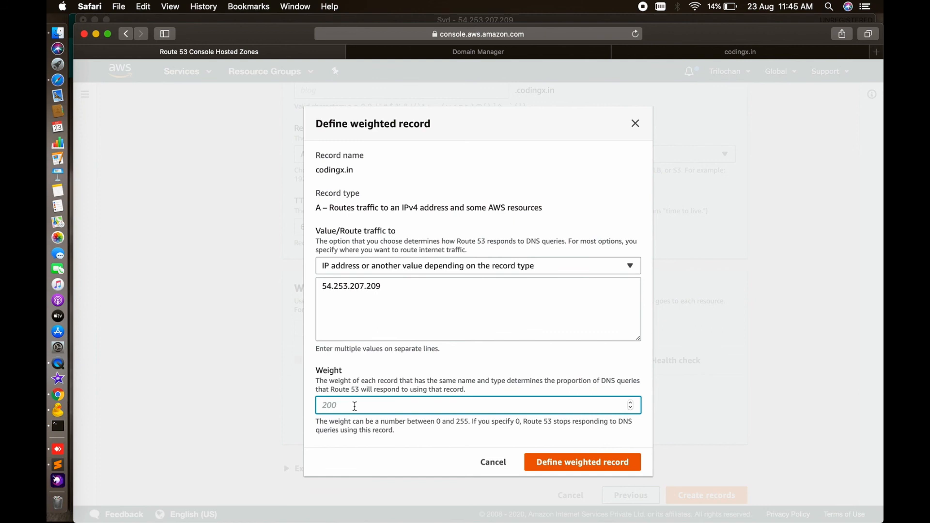
{"action": "type", "text": "20"}
{"action": "scroll", "coordinate": [391, 376], "scroll_direction": "down", "scroll_amount": 3}
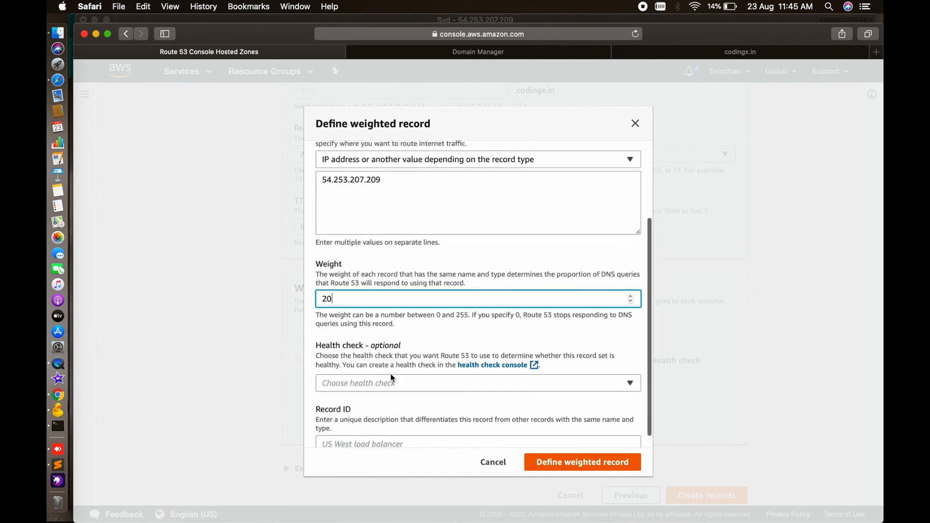
- Assign the Sydney health check to the weighted record and enter Sydney as its record ID
{"action": "left_click", "coordinate": [367, 384]}
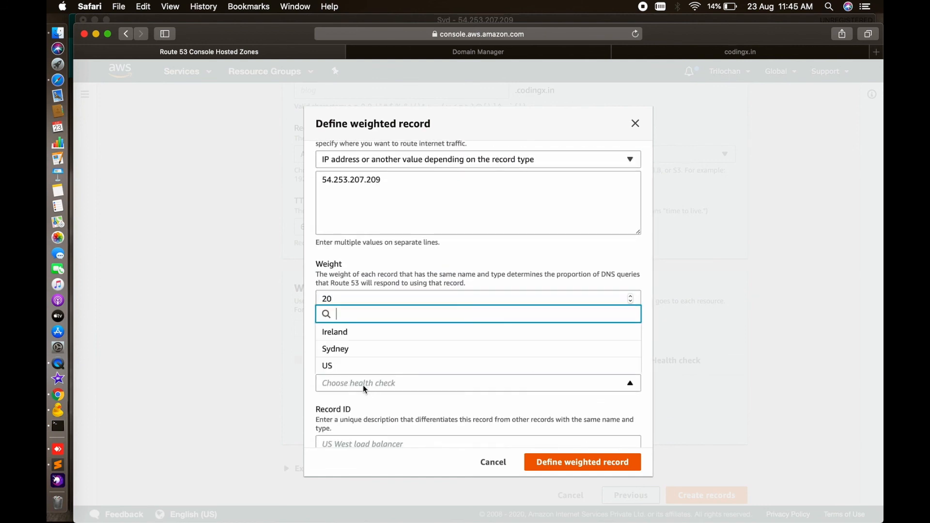
{"action": "left_click", "coordinate": [354, 357]}
{"action": "scroll", "coordinate": [354, 352], "scroll_direction": "down", "scroll_amount": 1}
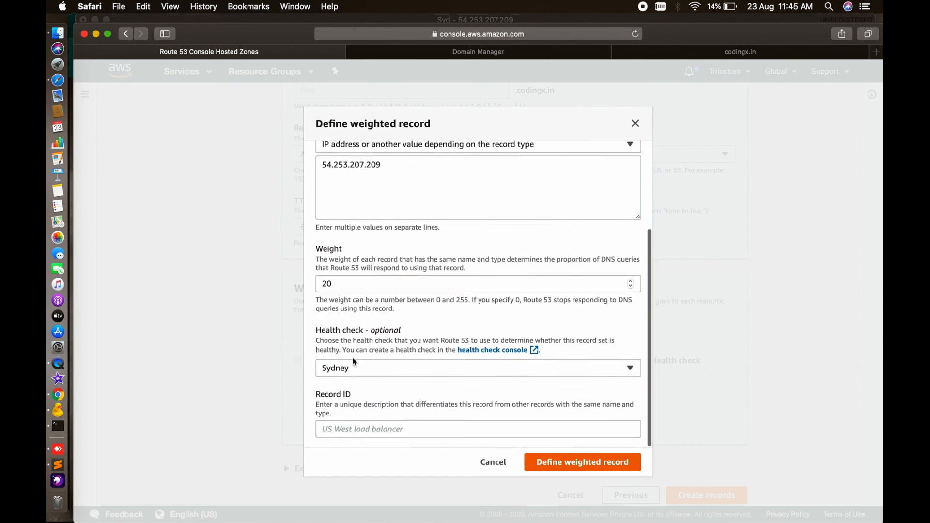
{"action": "left_click", "coordinate": [344, 425]}
{"action": "type", "text": "Sydney"}
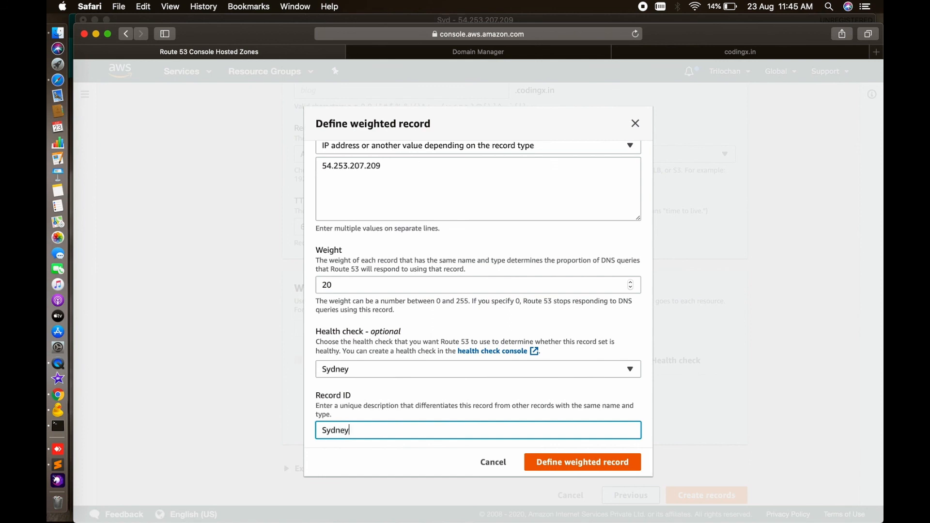
- Define the Sydney weighted record and create it in the codingx.in hosted zone
{"action": "scroll", "coordinate": [439, 374], "scroll_direction": "up", "scroll_amount": 4}
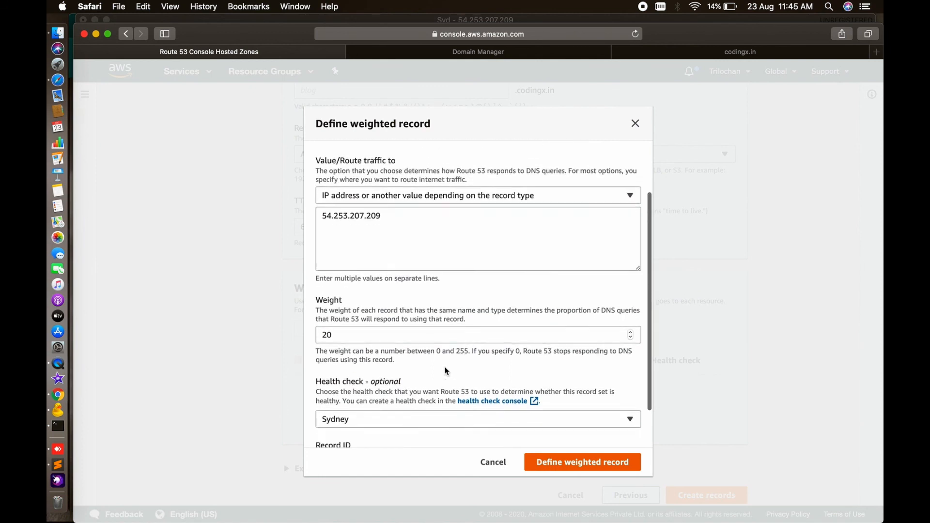
{"action": "scroll", "coordinate": [509, 426], "scroll_direction": "down", "scroll_amount": 4}
{"action": "left_click", "coordinate": [590, 466]}
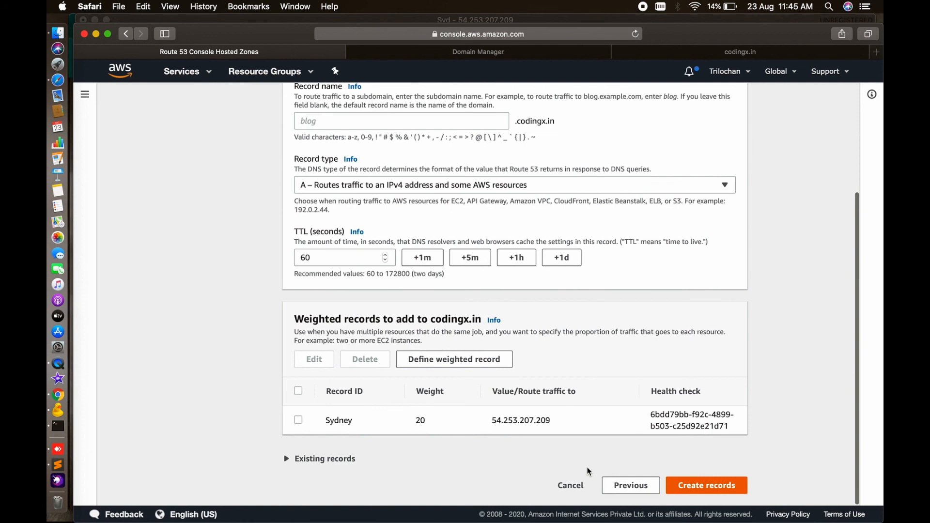
{"action": "left_click", "coordinate": [706, 486]}
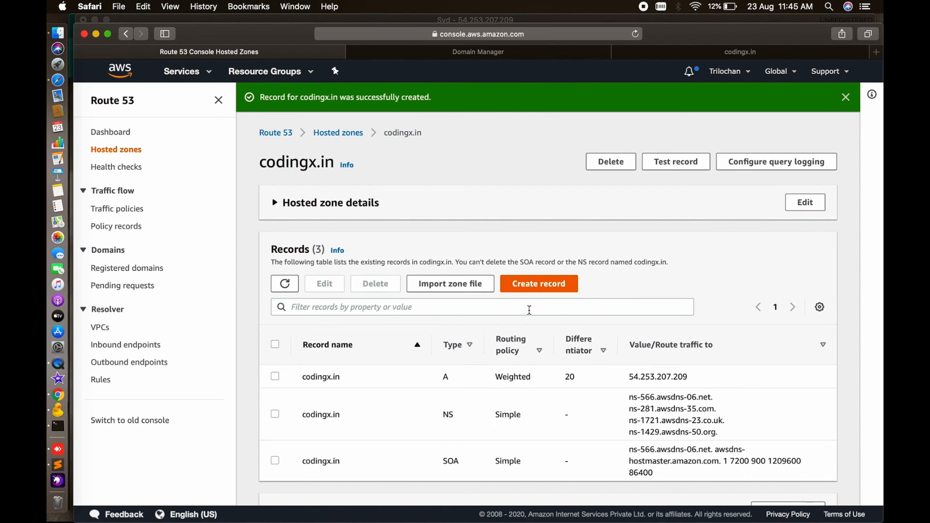
- Start creating another record in codingx.in with the Weighted routing policy
{"action": "left_click", "coordinate": [528, 284]}
{"action": "left_click", "coordinate": [519, 285]}
{"action": "scroll", "coordinate": [606, 388], "scroll_direction": "down", "scroll_amount": 3}
{"action": "left_click", "coordinate": [725, 482]}
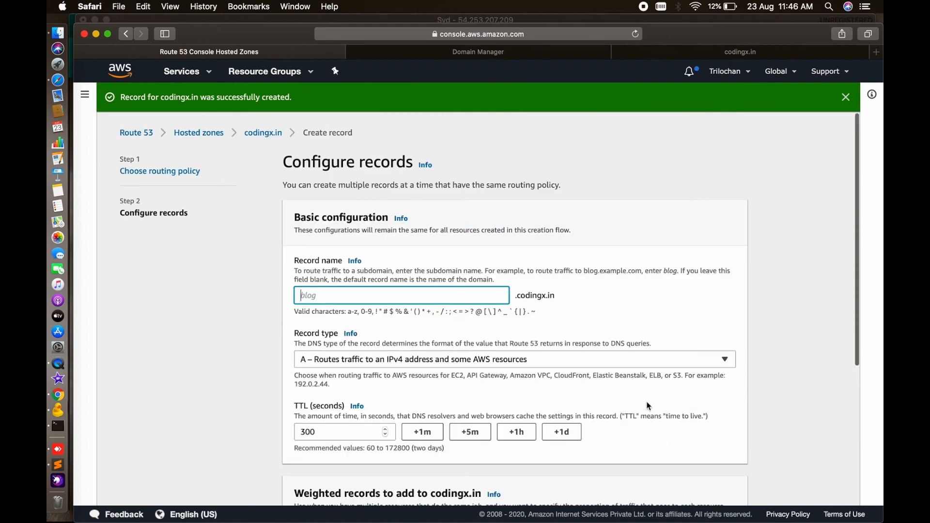
- Set the TTL of the second weighted record to 60 seconds
{"action": "scroll", "coordinate": [413, 345], "scroll_direction": "down", "scroll_amount": 3}
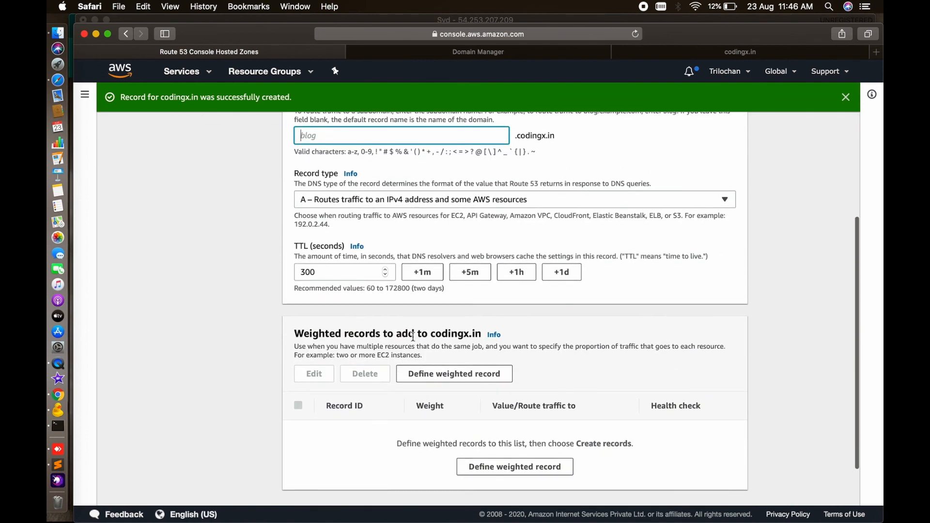
{"action": "left_click", "coordinate": [312, 268]}
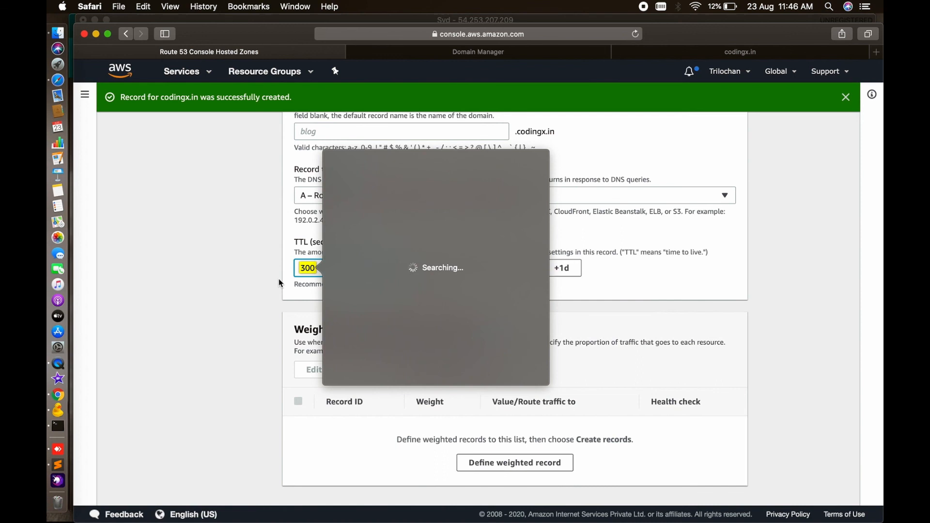
{"action": "left_click", "coordinate": [307, 265]}
{"action": "key", "text": "BackSpace"}
{"action": "key", "text": "BackSpace"}
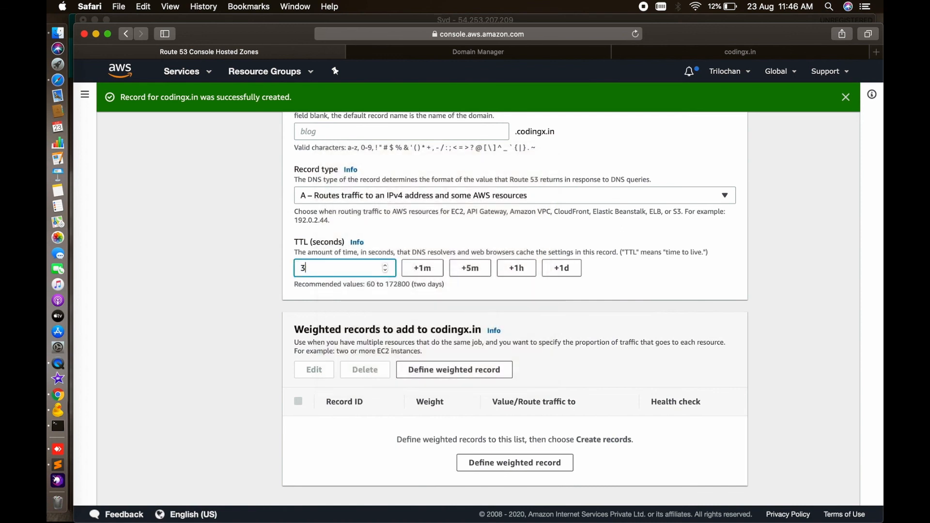
{"action": "type", "text": "60"}
{"action": "scroll", "coordinate": [484, 329], "scroll_direction": "down", "scroll_amount": 2}
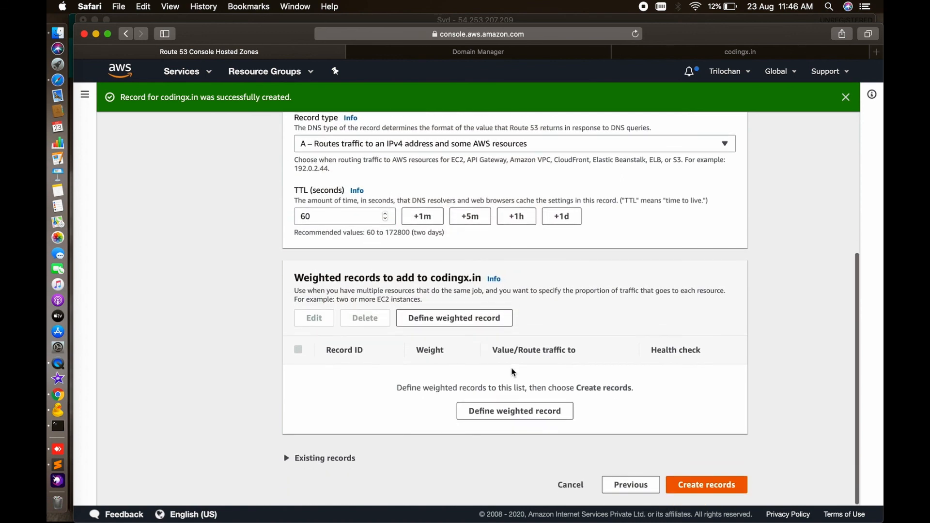
- Begin defining the second weighted record with "IP address or another value depending on the record type" as its endpoint
{"action": "left_click", "coordinate": [489, 324]}
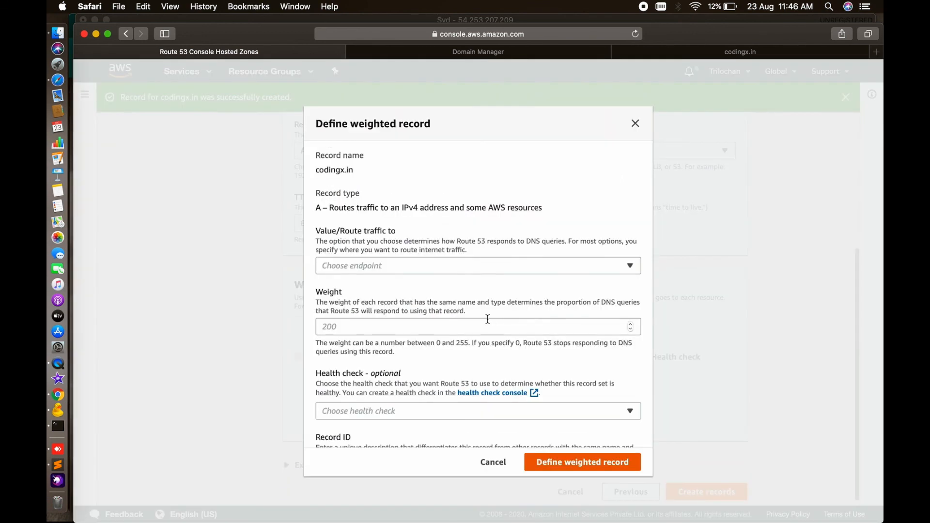
{"action": "left_click", "coordinate": [420, 267]}
{"action": "left_click", "coordinate": [415, 308]}
- Copy the Ire address 54.195.181.9 from the Sublime Text notes and enter it as the weighted record's value in Safari
{"action": "left_click", "coordinate": [385, 298]}
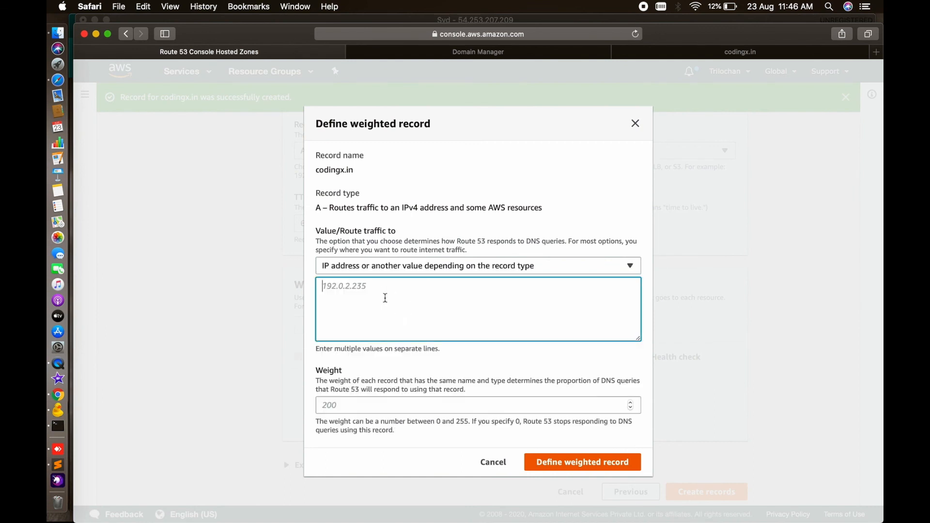
{"action": "left_click", "coordinate": [58, 466]}
{"action": "left_click_drag", "start_coordinate": [270, 71], "coordinate": [169, 73]}
{"action": "key", "text": "super+c"}
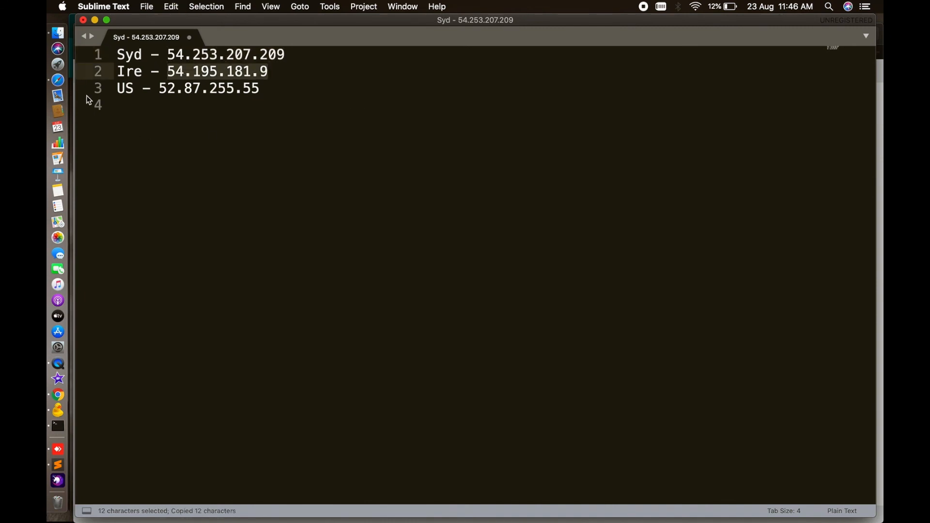
{"action": "left_click", "coordinate": [58, 80]}
{"action": "left_click", "coordinate": [434, 297]}
{"action": "key", "text": "super+v"}
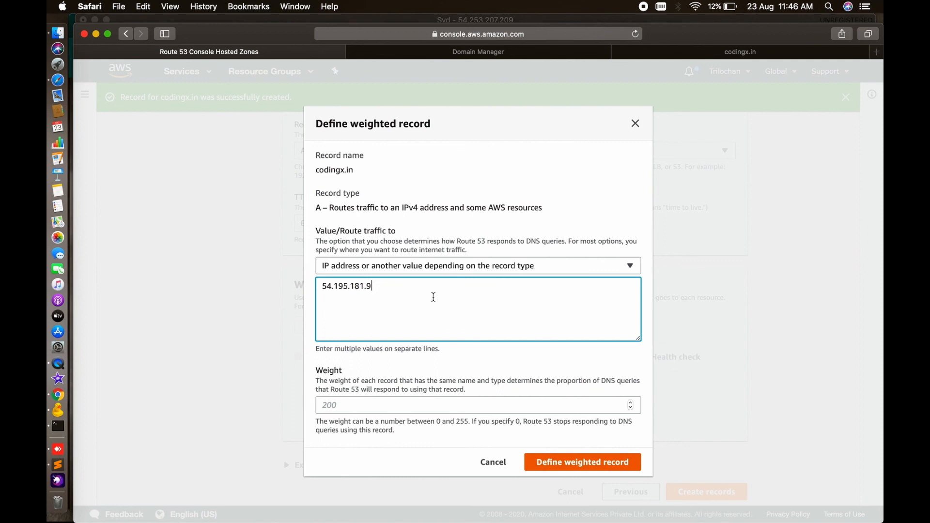
- Set the Ireland record's weight to 30 and assign it the Ireland health check
{"action": "left_click", "coordinate": [369, 405]}
{"action": "type", "text": "30"}
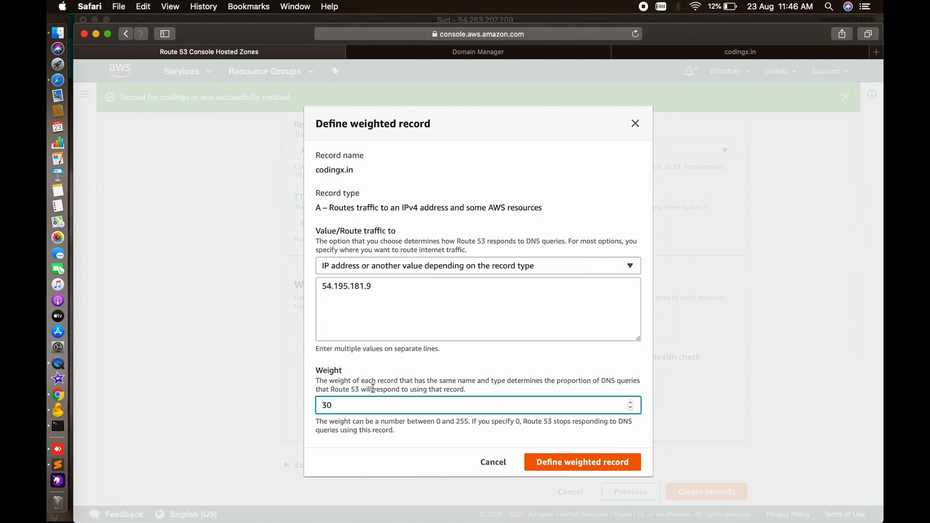
{"action": "scroll", "coordinate": [420, 339], "scroll_direction": "down", "scroll_amount": 5}
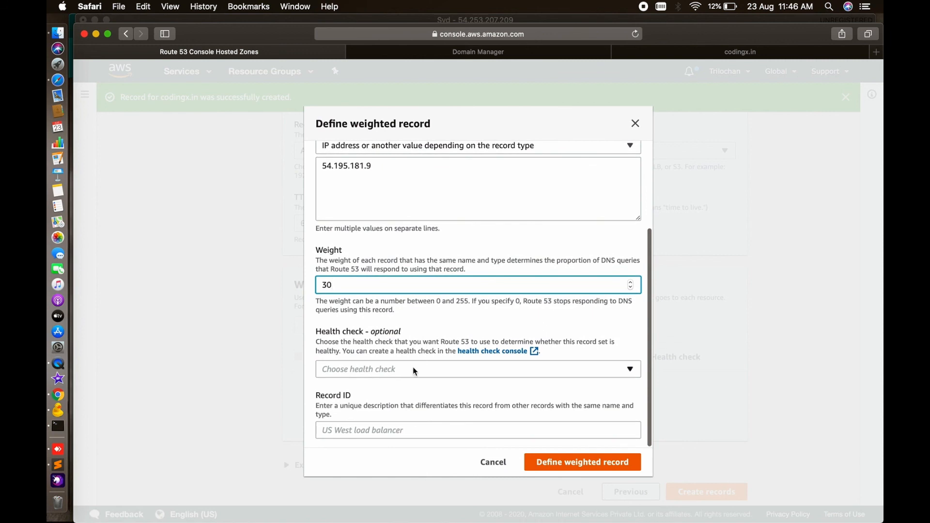
{"action": "left_click", "coordinate": [413, 370]}
{"action": "left_click", "coordinate": [375, 323]}
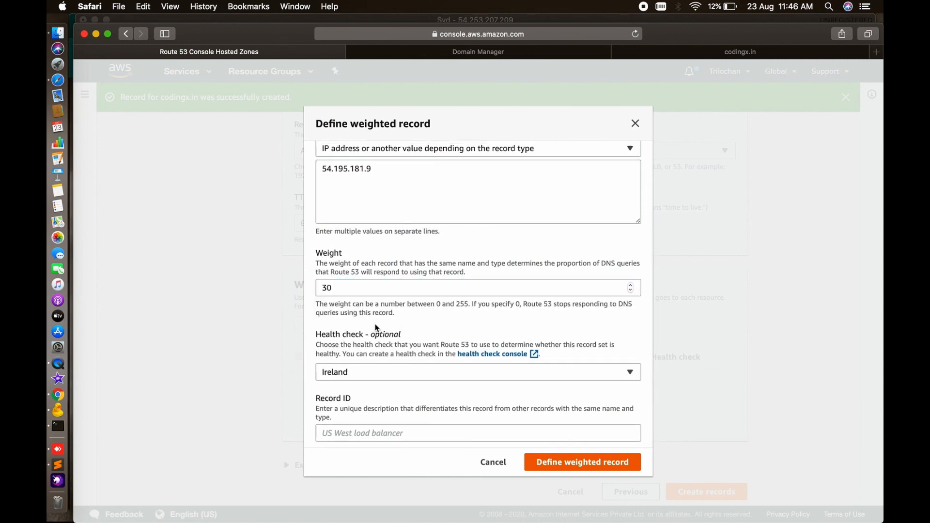
- Enter Ireland as the record ID, then define the weighted record and create it in the hosted zone
{"action": "left_click", "coordinate": [364, 433]}
{"action": "type", "text": "I"}
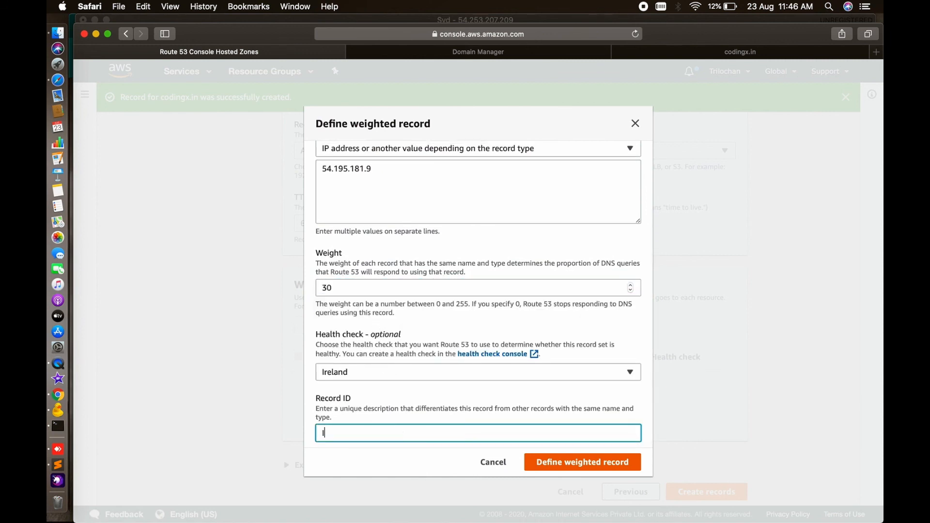
{"action": "type", "text": "reland"}
{"action": "left_click", "coordinate": [564, 464]}
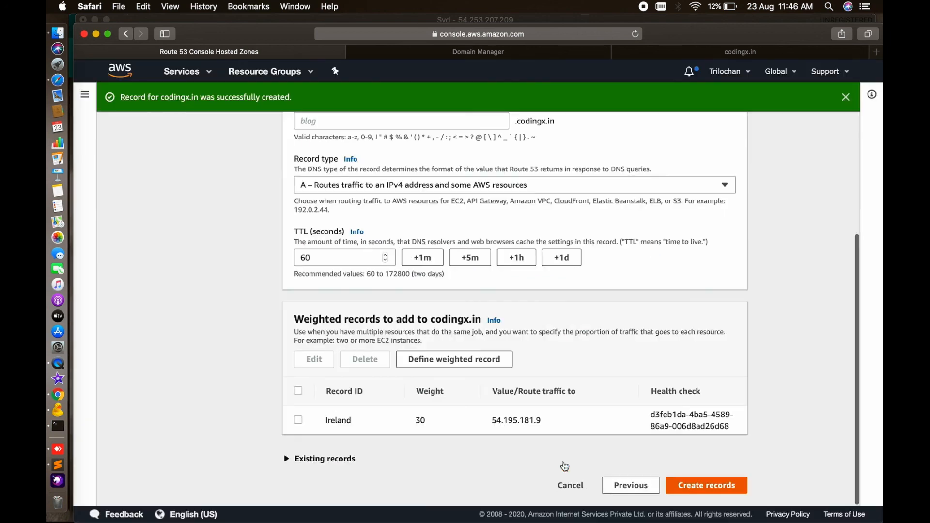
{"action": "left_click", "coordinate": [688, 486]}
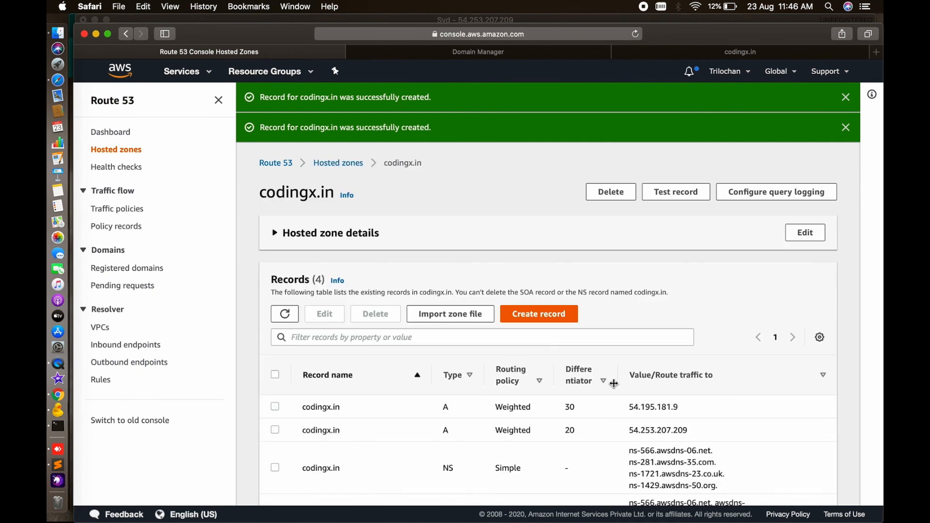
- Start creating a third codingx.in record using the Weighted routing policy
{"action": "scroll", "coordinate": [614, 383], "scroll_direction": "down", "scroll_amount": 3}
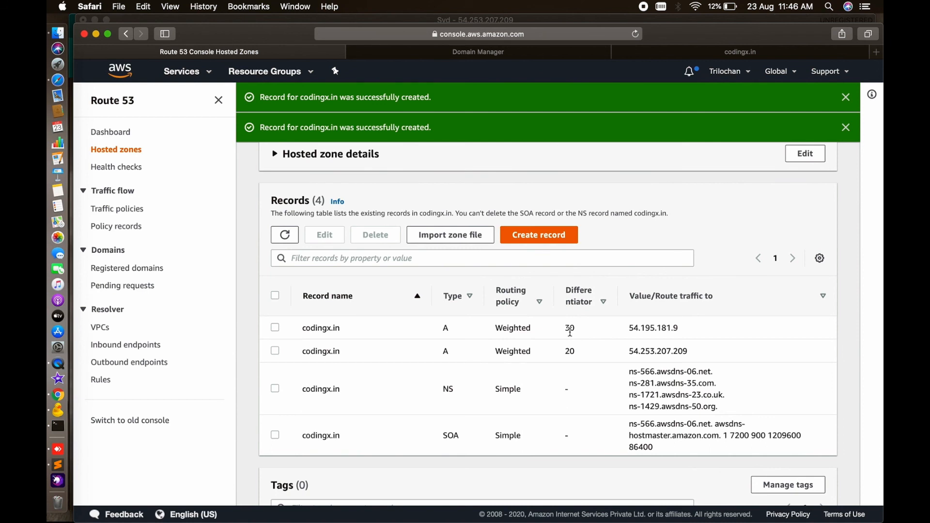
{"action": "left_click", "coordinate": [530, 237]}
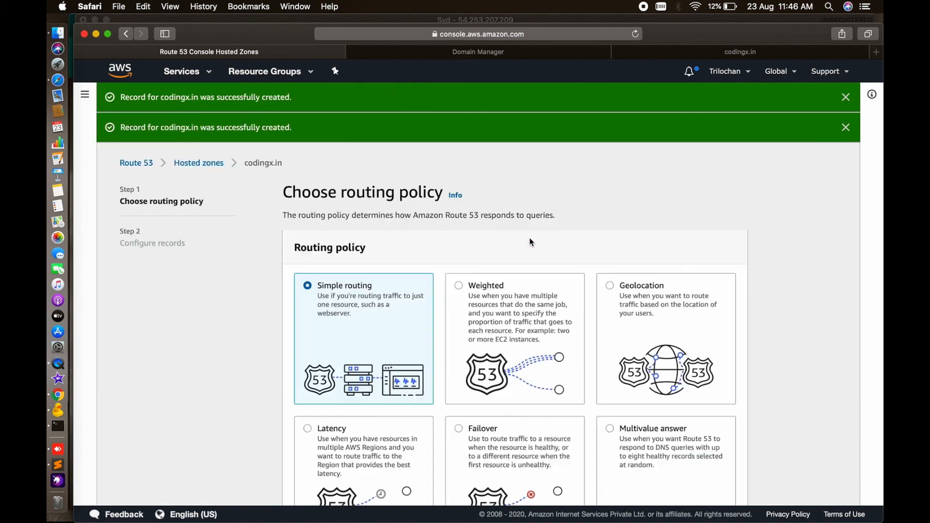
{"action": "left_click", "coordinate": [506, 294]}
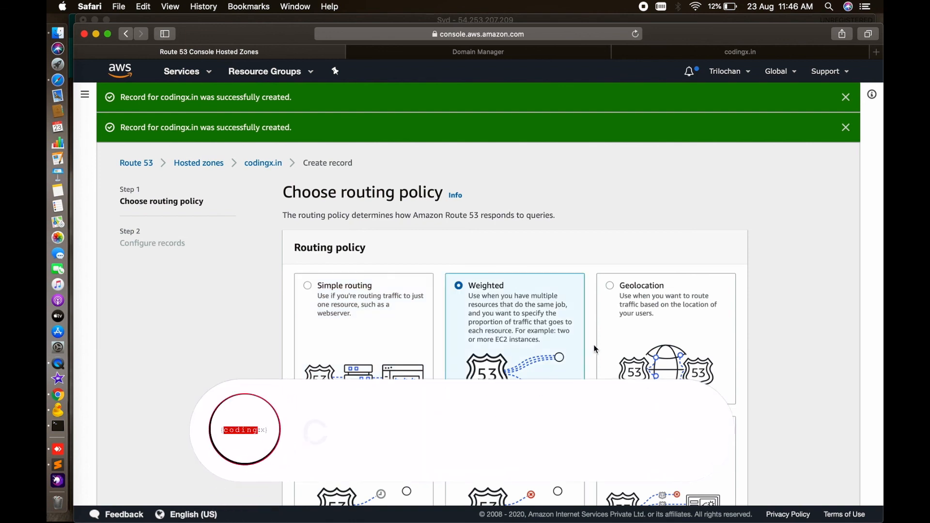
{"action": "scroll", "coordinate": [594, 345], "scroll_direction": "down", "scroll_amount": 3}
{"action": "left_click", "coordinate": [727, 480]}
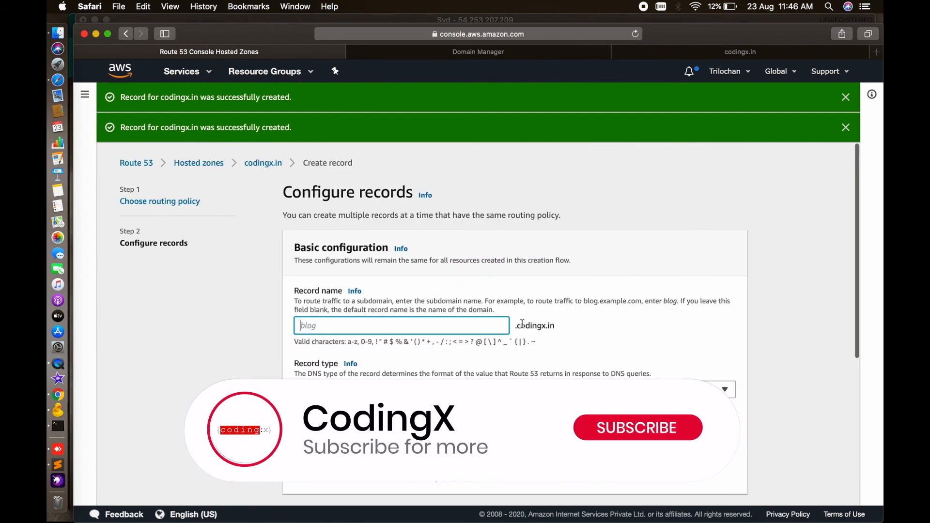
- Begin defining the third weighted record with "IP address or another value depending on the record type" as its endpoint
{"action": "scroll", "coordinate": [514, 322], "scroll_direction": "down", "scroll_amount": 5}
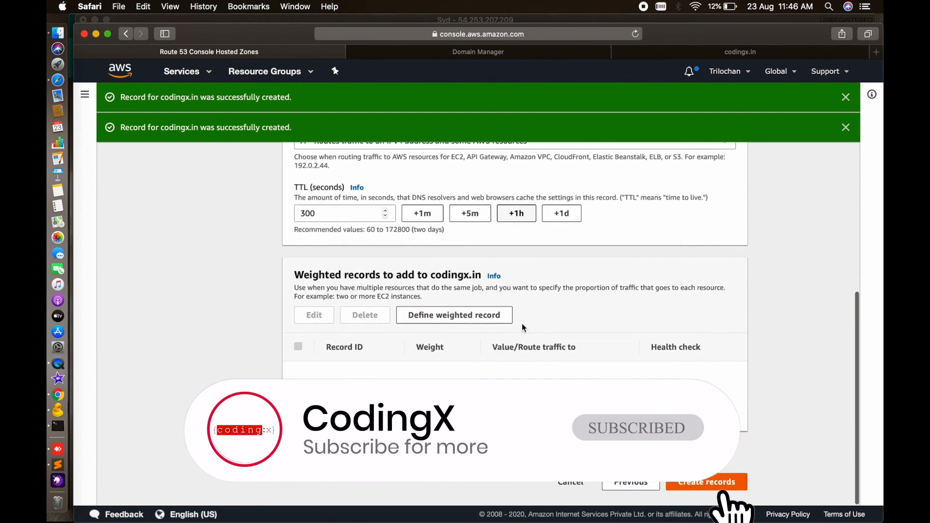
{"action": "left_click", "coordinate": [494, 318]}
{"action": "left_click", "coordinate": [438, 266]}
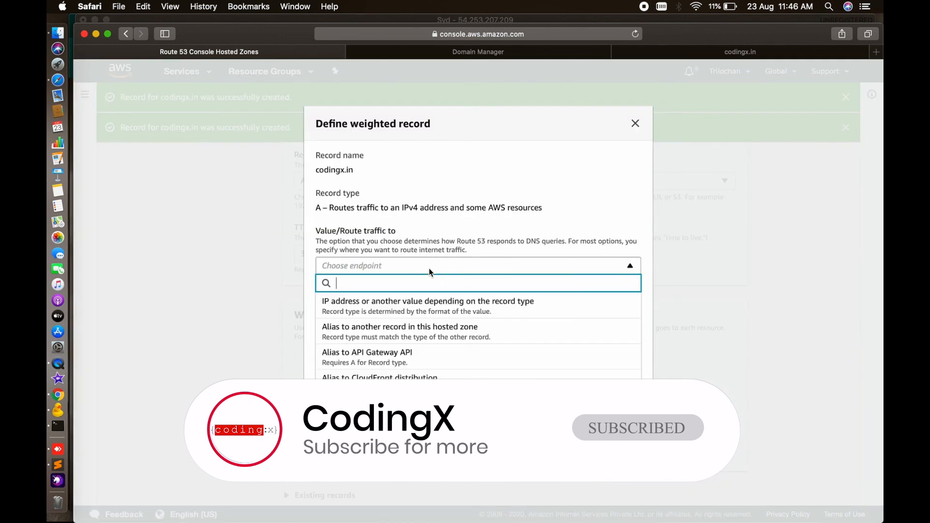
{"action": "left_click", "coordinate": [418, 310]}
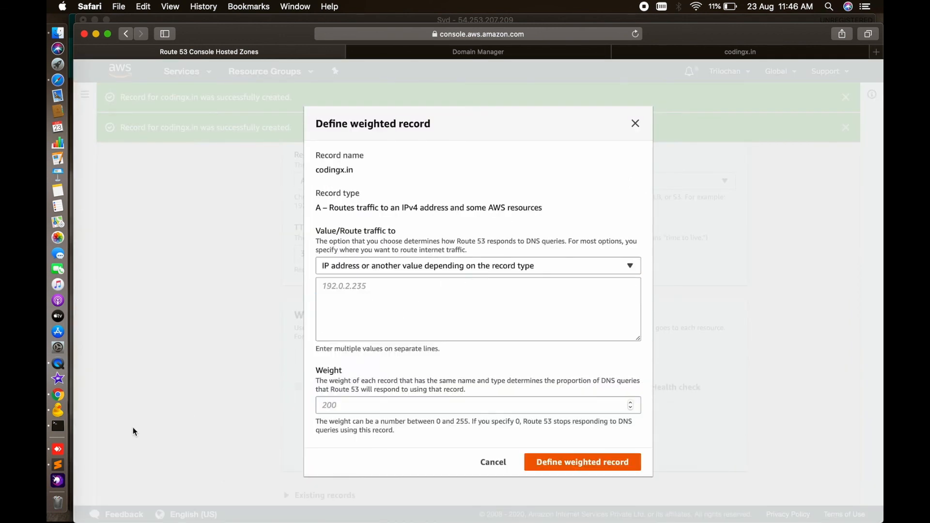
- Copy the US address 52.87.255.55 from the Sublime Text notes and enter it as the weighted record's value in Safari
{"action": "left_click", "coordinate": [58, 465]}
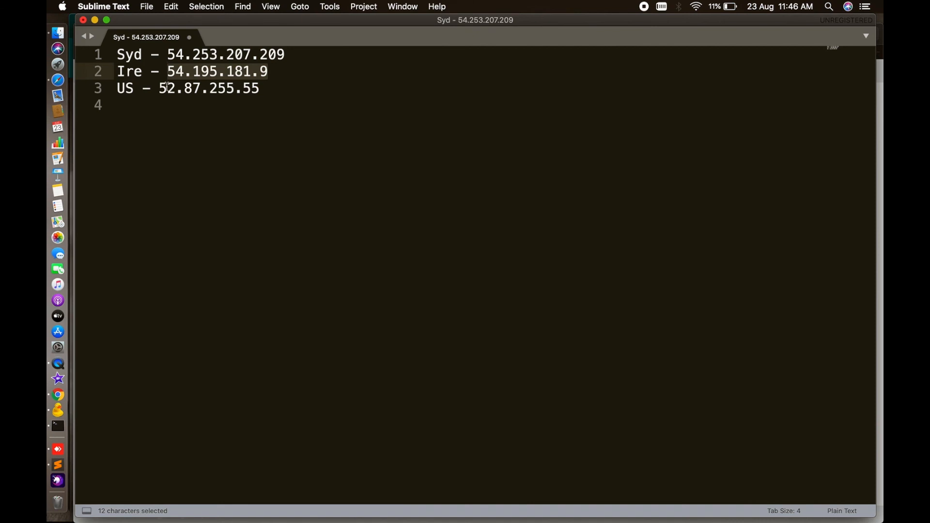
{"action": "left_click_drag", "start_coordinate": [161, 88], "coordinate": [269, 89]}
{"action": "key", "text": "super+c"}
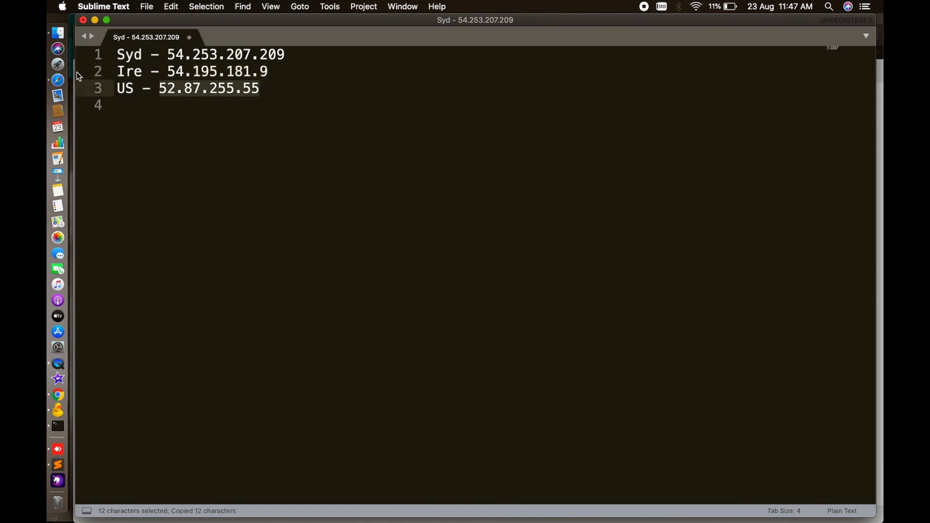
{"action": "left_click", "coordinate": [62, 84]}
{"action": "left_click", "coordinate": [363, 295]}
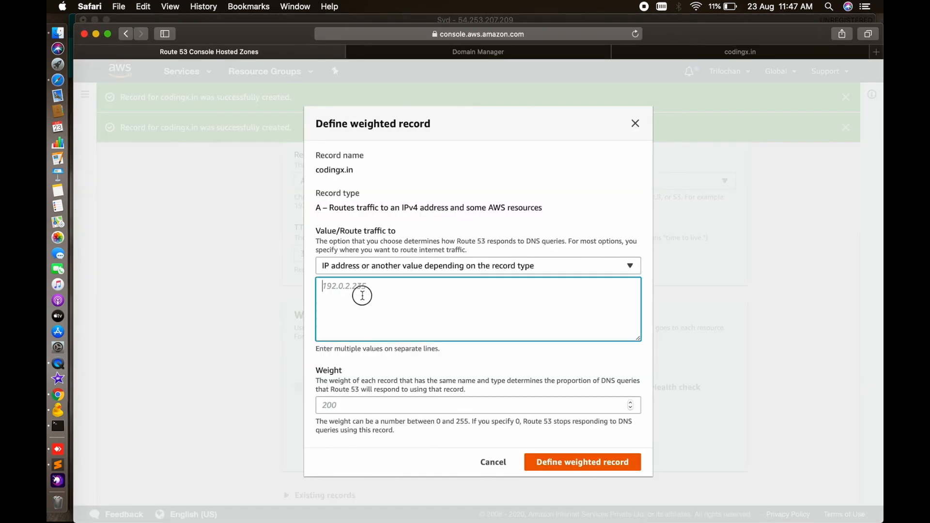
{"action": "key", "text": "super+v"}
- Give the US weighted record a weight of 50, the US health check and the record ID US
{"action": "left_click", "coordinate": [359, 410]}
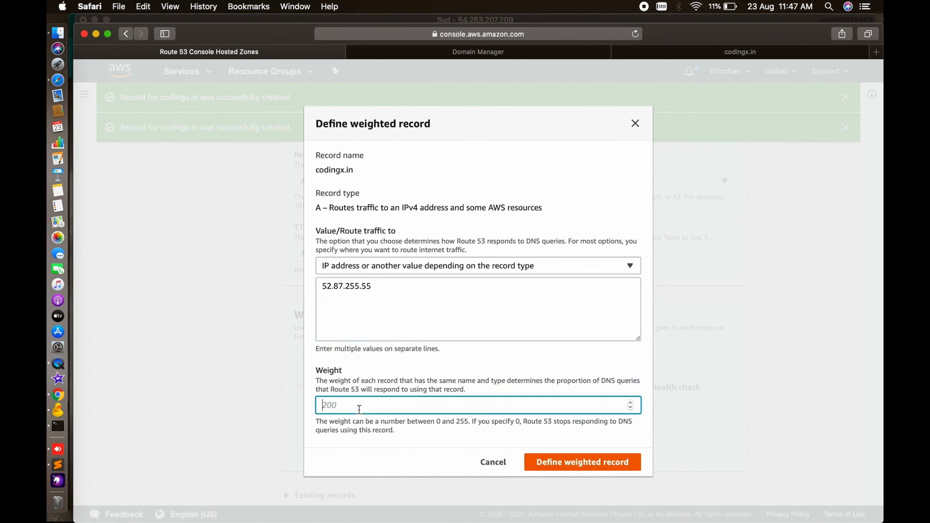
{"action": "scroll", "coordinate": [444, 306], "scroll_direction": "down", "scroll_amount": 5}
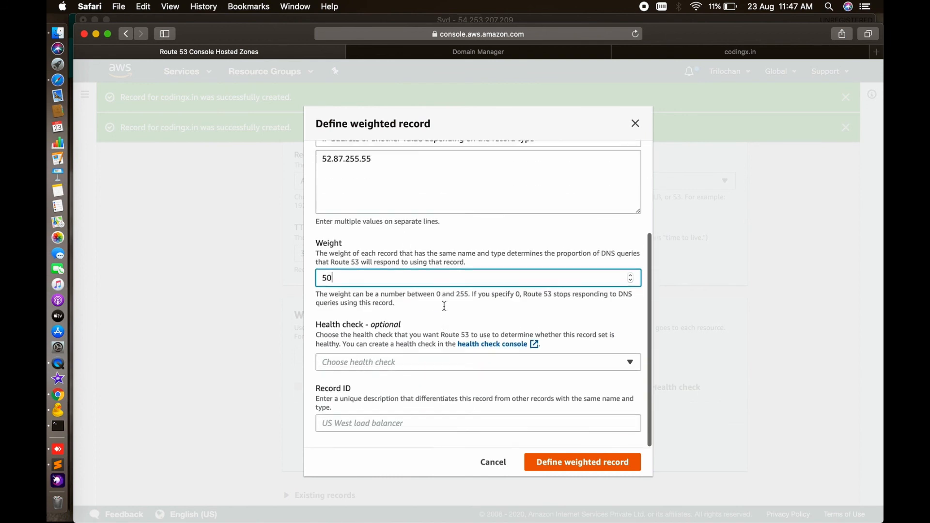
{"action": "left_click", "coordinate": [360, 369]}
{"action": "left_click", "coordinate": [360, 357]}
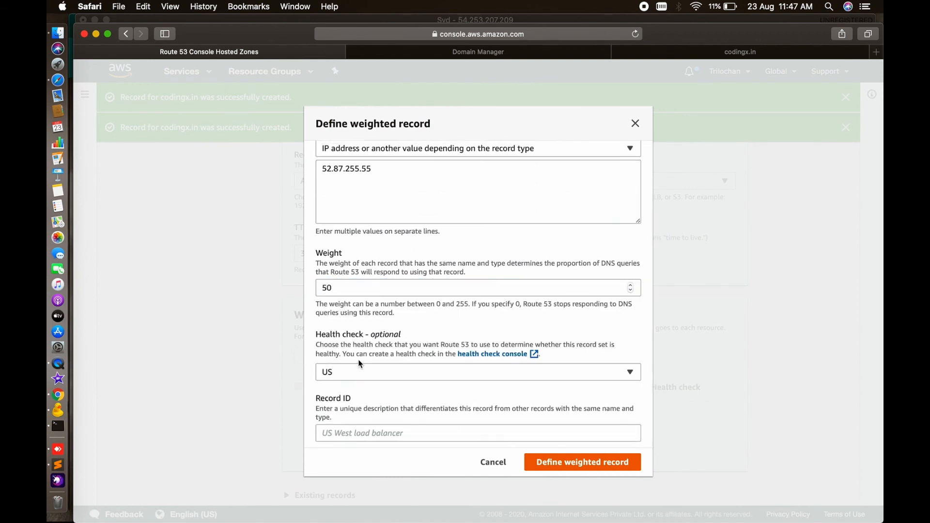
{"action": "left_click", "coordinate": [362, 432]}
{"action": "type", "text": "US"}
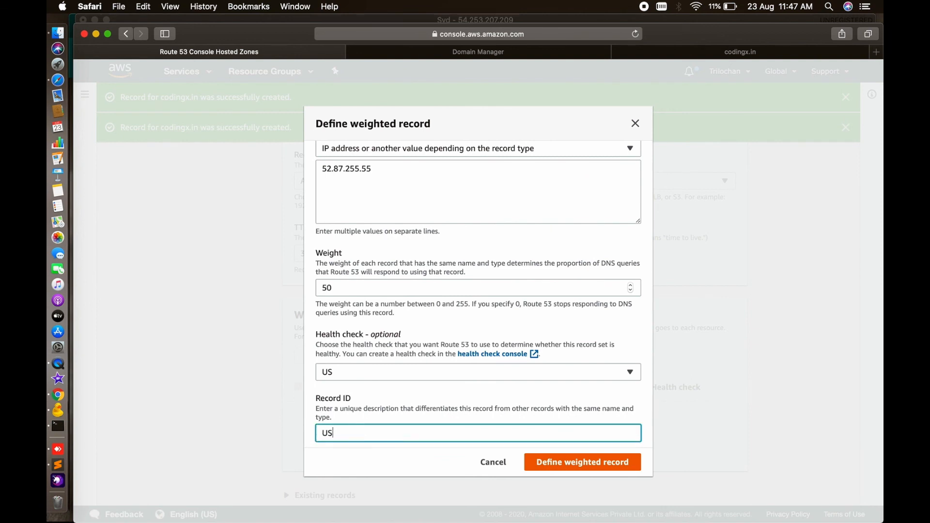
- Finish defining the US weighted record, create it in codingx.in and review the zone's record list
{"action": "left_click", "coordinate": [613, 457]}
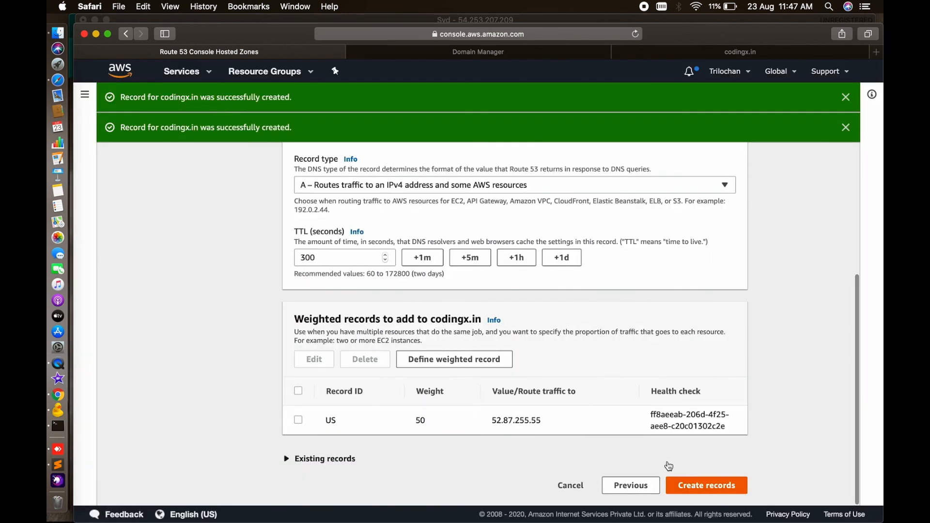
{"action": "left_click", "coordinate": [692, 485]}
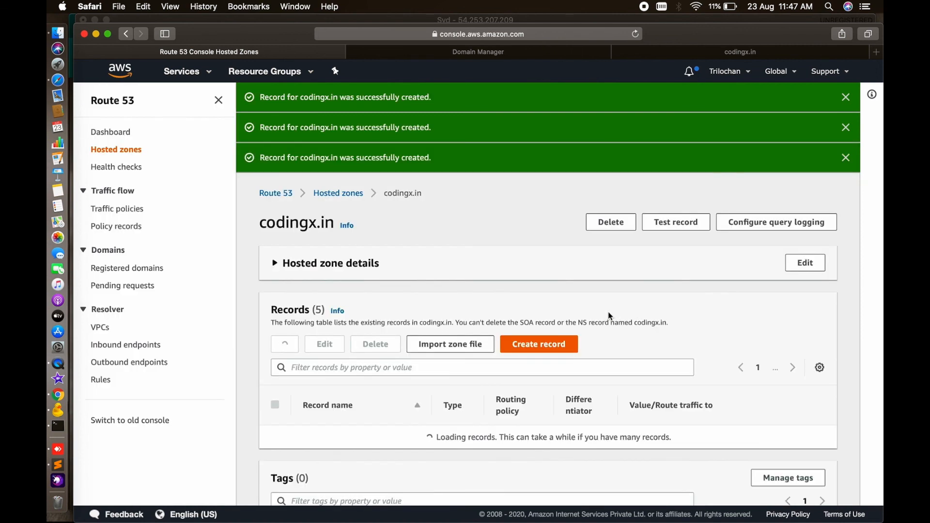
{"action": "scroll", "coordinate": [625, 291], "scroll_direction": "down", "scroll_amount": 3}
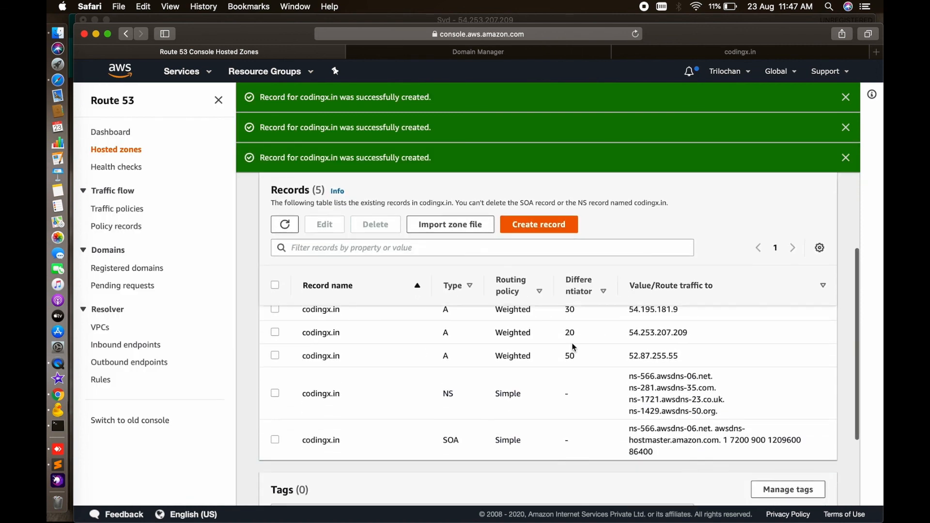
{"action": "scroll", "coordinate": [563, 358], "scroll_direction": "up", "scroll_amount": 2}
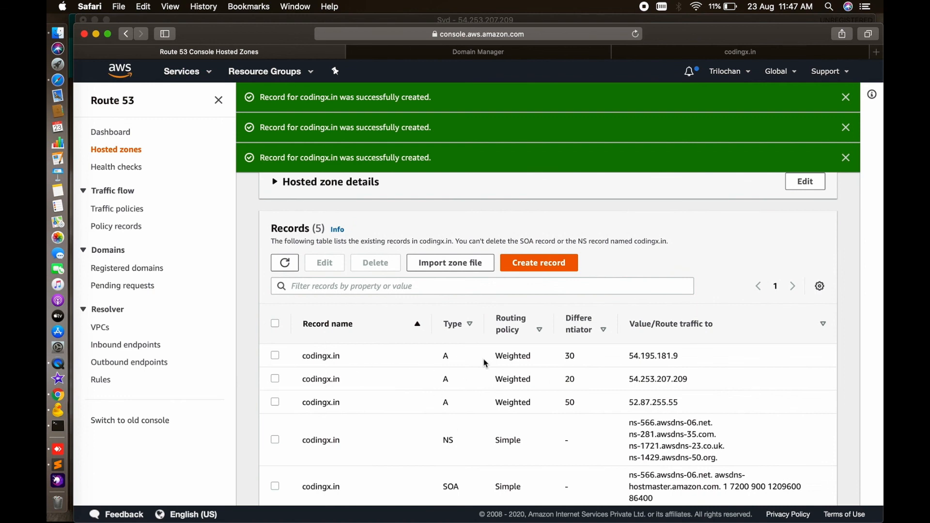
{"action": "scroll", "coordinate": [570, 383], "scroll_direction": "down", "scroll_amount": 2}
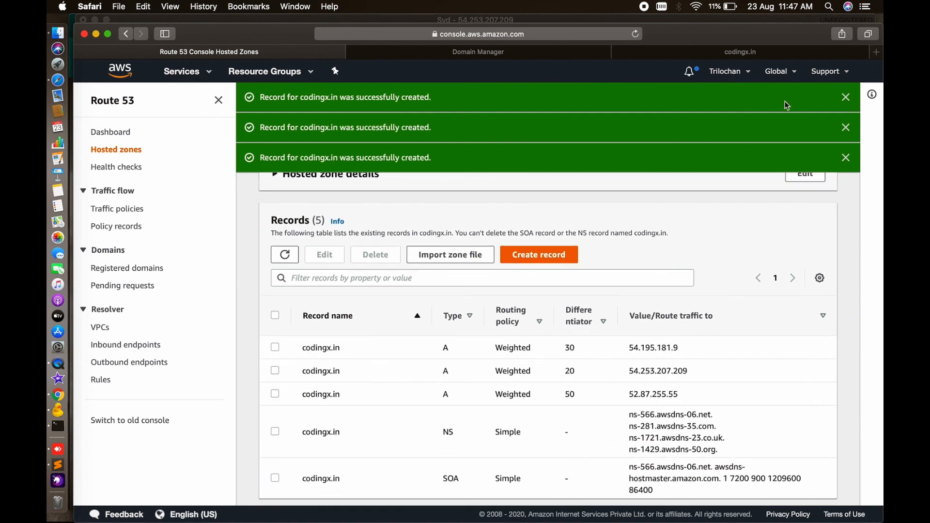
- Reload the codingx.in site to test the weighted routing, and return to the Route 53 hosted zone
{"action": "left_click", "coordinate": [746, 53]}
{"action": "left_click", "coordinate": [635, 34]}
{"action": "left_click", "coordinate": [637, 36]}
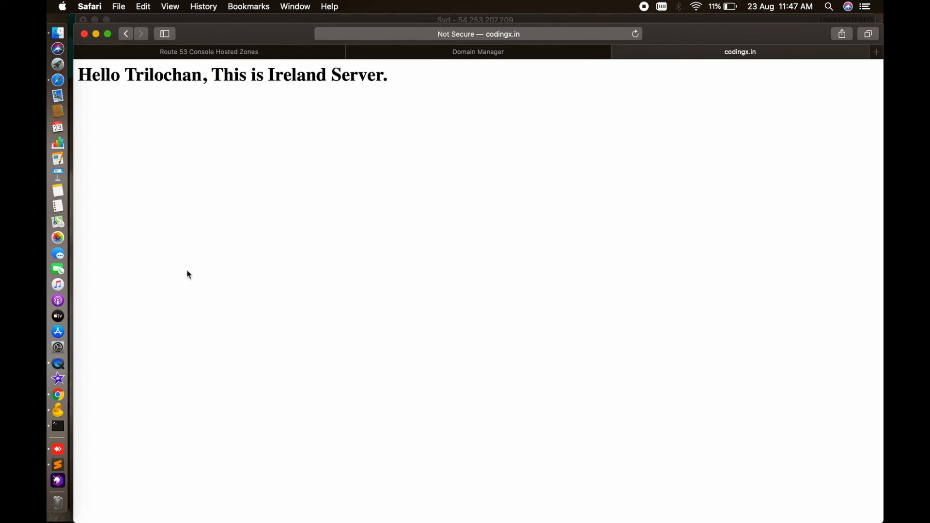
{"action": "left_click", "coordinate": [479, 52]}
{"action": "left_click", "coordinate": [266, 53]}
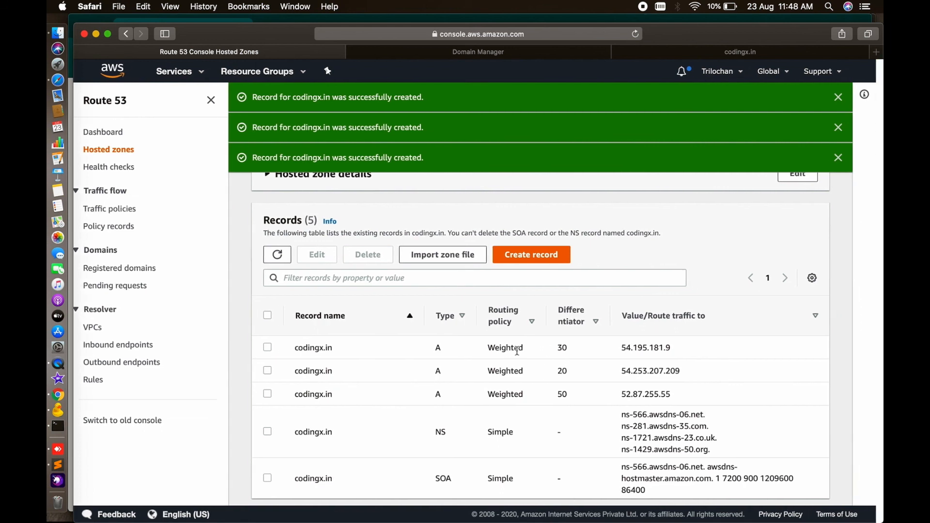
{"action": "right_click", "coordinate": [688, 336]}
{"action": "left_click", "coordinate": [636, 361]}
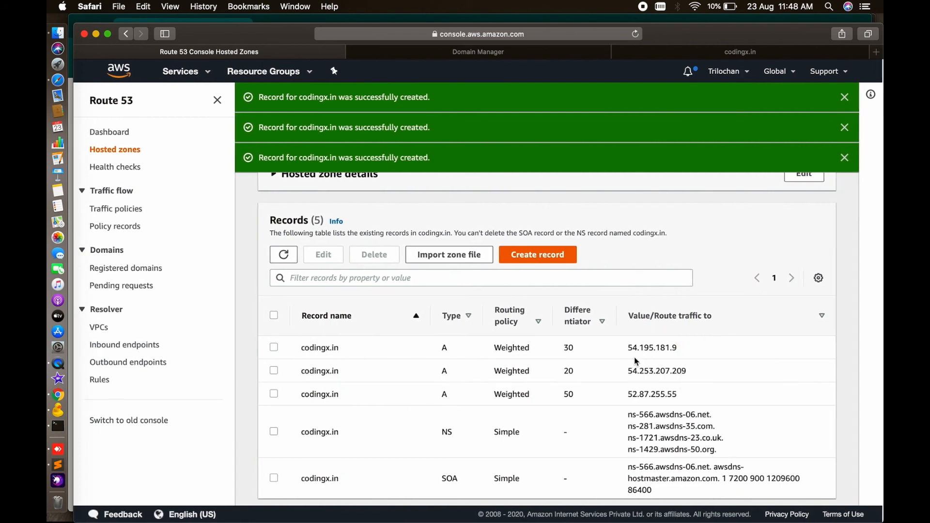
{"action": "scroll", "coordinate": [636, 361], "scroll_direction": "down", "scroll_amount": 3}
{"action": "scroll", "coordinate": [636, 361], "scroll_direction": "up", "scroll_amount": 3}
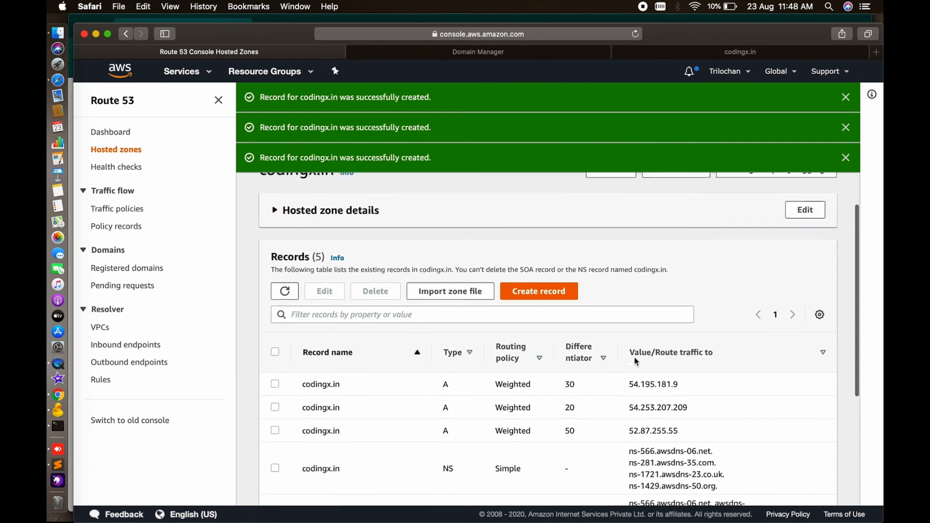
{"action": "scroll", "coordinate": [636, 361], "scroll_direction": "down", "scroll_amount": 5}
{"action": "scroll", "coordinate": [635, 358], "scroll_direction": "up", "scroll_amount": 1}
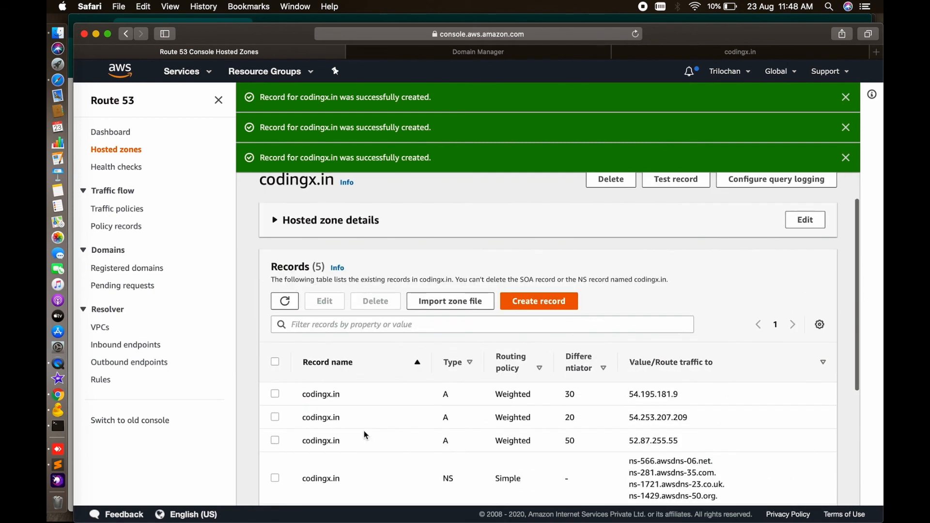
- Delete the three weighted A records from the codingx.in hosted zone
{"action": "left_click", "coordinate": [276, 394]}
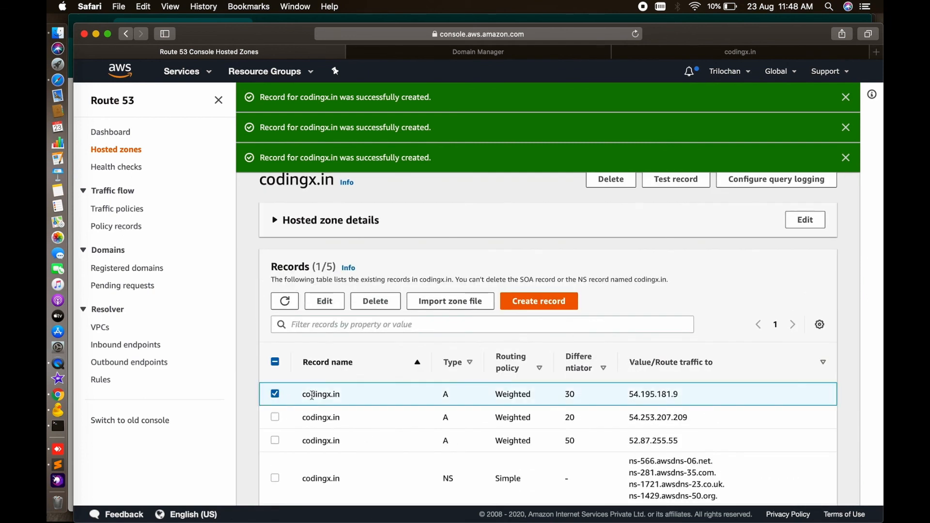
{"action": "scroll", "coordinate": [420, 403], "scroll_direction": "down", "scroll_amount": 3}
{"action": "left_click", "coordinate": [275, 356]}
{"action": "left_click", "coordinate": [276, 380]}
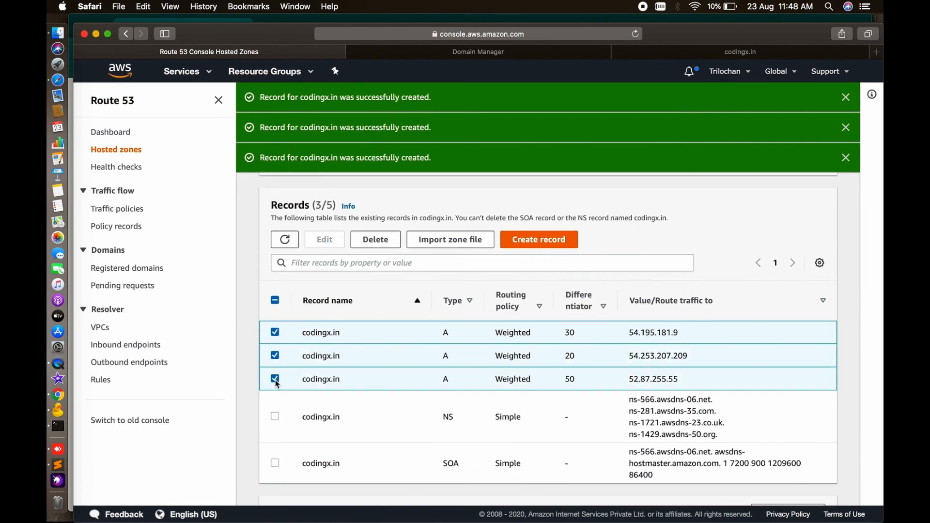
{"action": "left_click", "coordinate": [380, 241]}
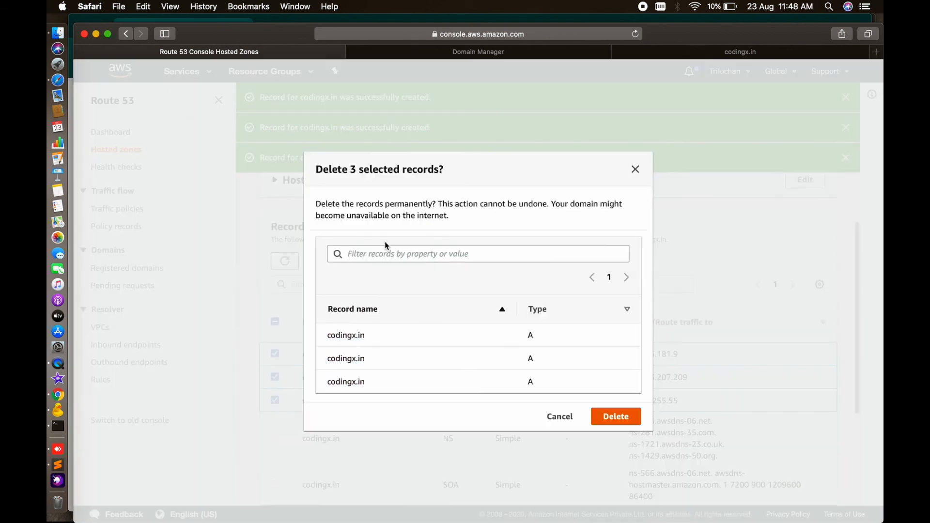
{"action": "left_click", "coordinate": [616, 416]}
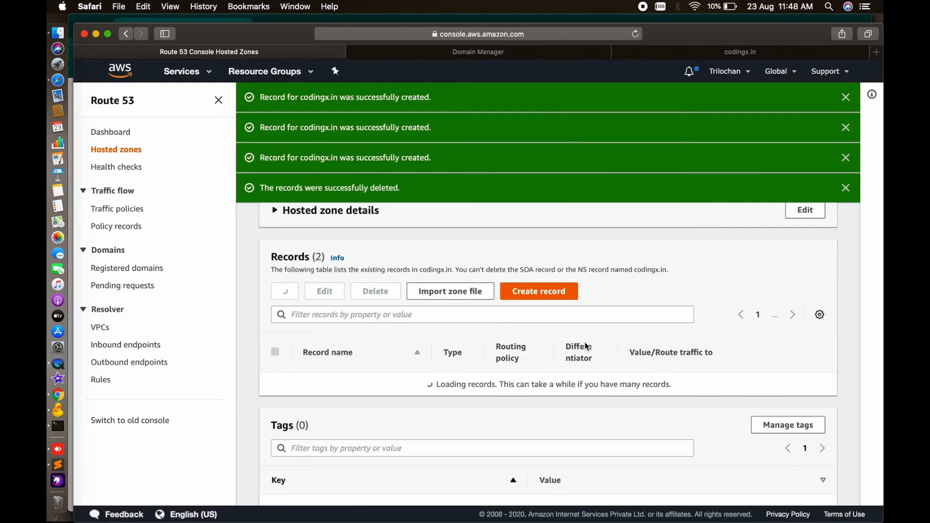
- Dismiss all success notifications on the codingx.in hosted zone page
{"action": "left_click", "coordinate": [846, 97]}
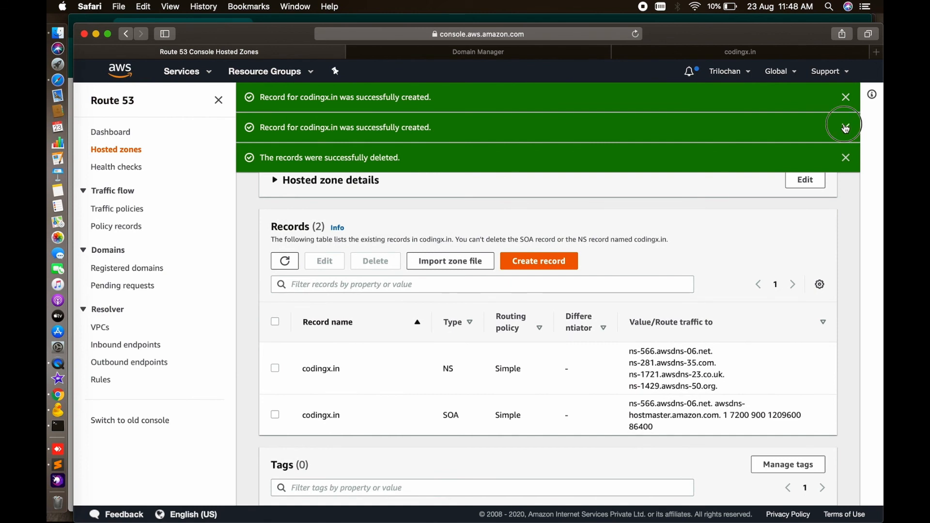
{"action": "left_click", "coordinate": [846, 127]}
{"action": "left_click", "coordinate": [846, 97]}
{"action": "left_click", "coordinate": [846, 97]}
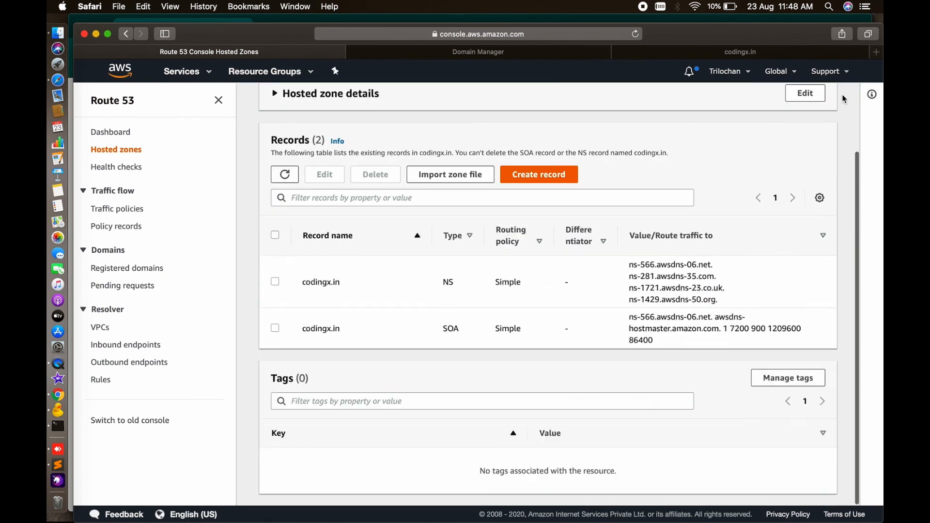
- Start creating a codingx.in record using the Geolocation routing policy
{"action": "left_click", "coordinate": [560, 175]}
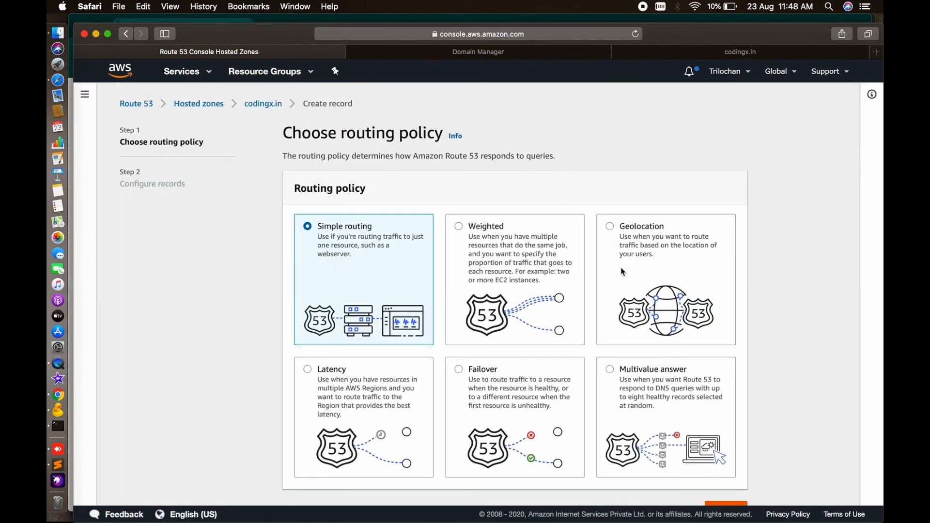
{"action": "left_click", "coordinate": [612, 227]}
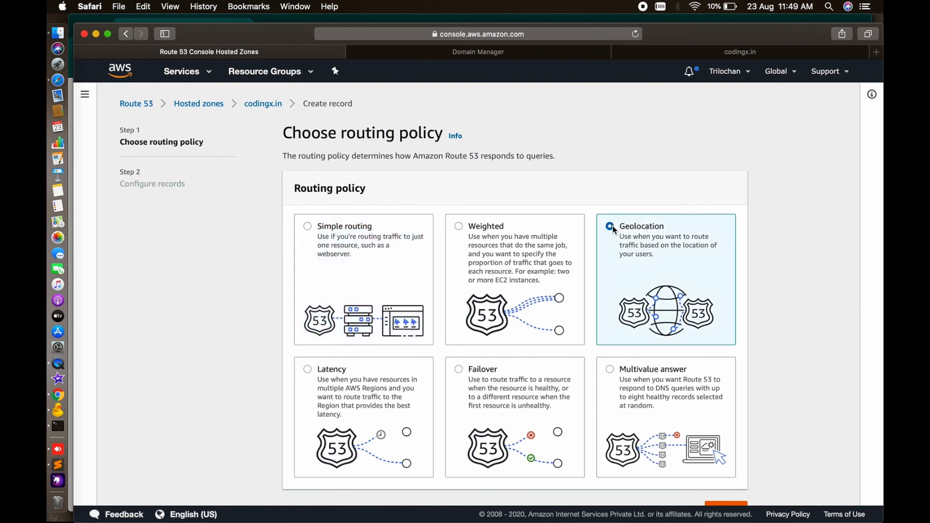
{"action": "scroll", "coordinate": [678, 274], "scroll_direction": "down", "scroll_amount": 1}
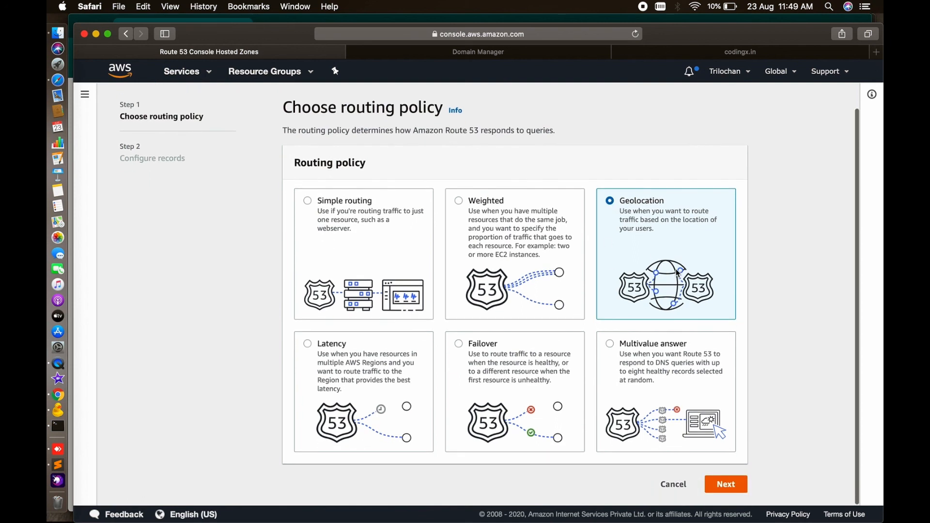
{"action": "left_click", "coordinate": [727, 486]}
- Set the TTL of the geolocation records to 60 seconds
{"action": "scroll", "coordinate": [558, 276], "scroll_direction": "down", "scroll_amount": 5}
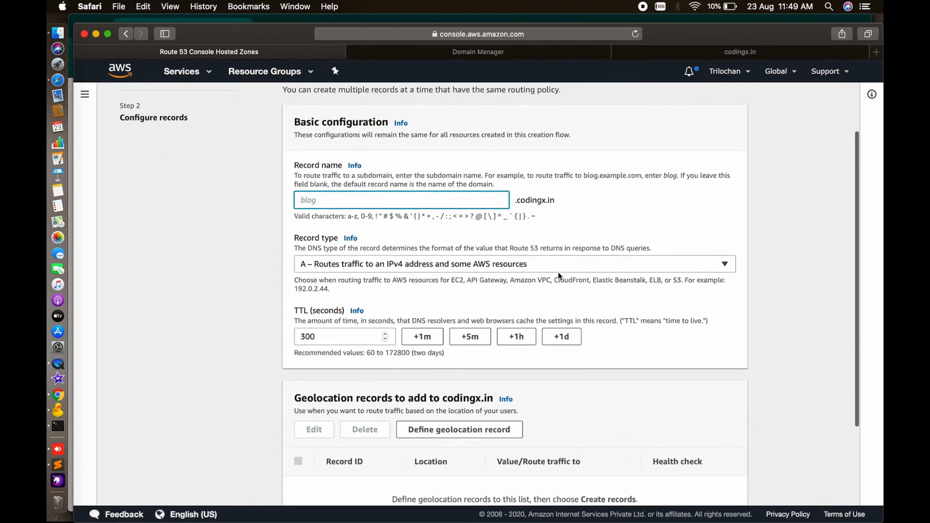
{"action": "left_click", "coordinate": [351, 229]}
{"action": "key", "text": "BackSpace"}
{"action": "key", "text": "BackSpace"}
{"action": "left_click", "coordinate": [424, 225]}
{"action": "scroll", "coordinate": [450, 282], "scroll_direction": "down", "scroll_amount": 1}
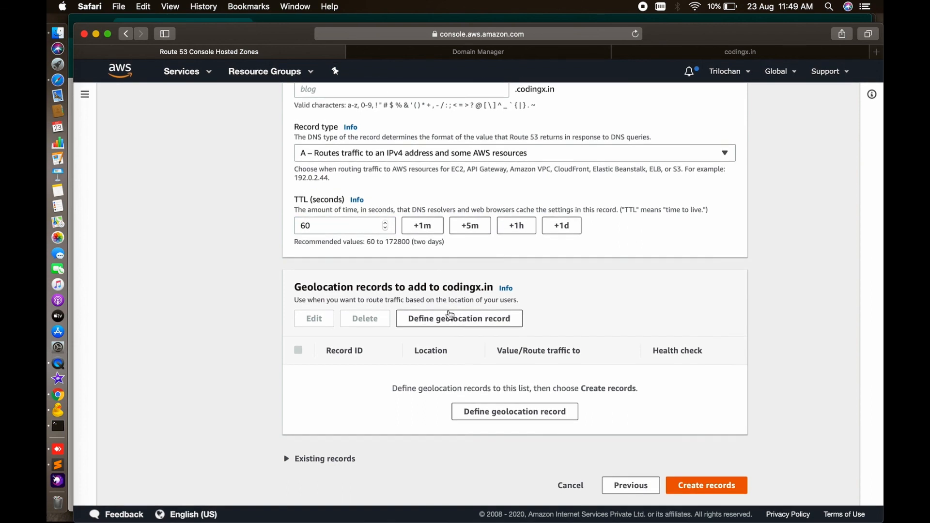
- Begin defining a geolocation record with "IP address or another value depending on the record type" as its endpoint
{"action": "left_click", "coordinate": [455, 320]}
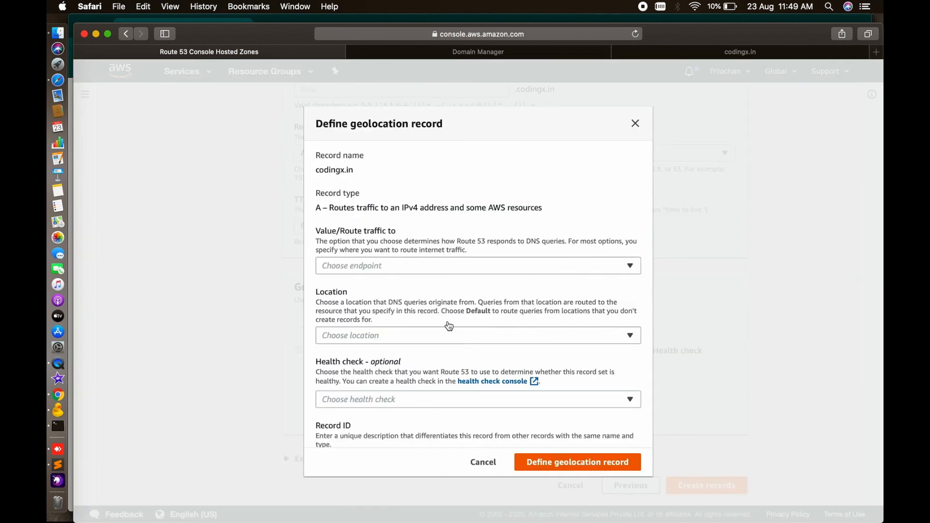
{"action": "scroll", "coordinate": [449, 326], "scroll_direction": "down", "scroll_amount": 1}
{"action": "left_click", "coordinate": [429, 246]}
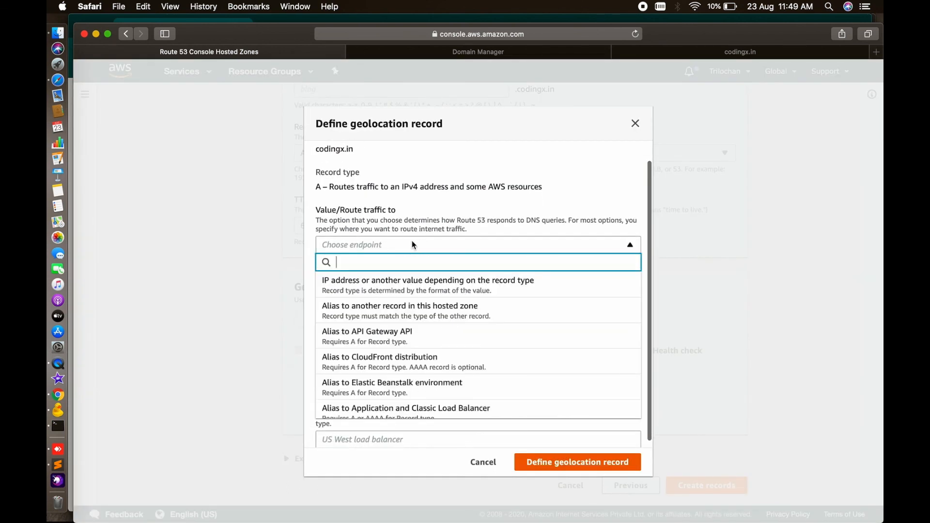
{"action": "left_click", "coordinate": [402, 281]}
{"action": "left_click", "coordinate": [372, 272]}
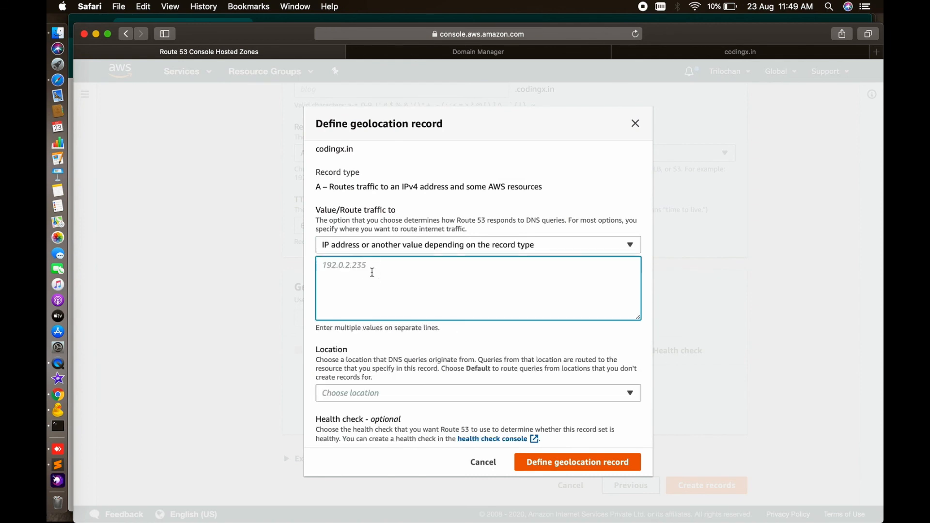
- Copy the Sydney address 54.253.207.209 from the Sublime Text notes and enter it as the geolocation record's value in Safari
{"action": "left_click", "coordinate": [58, 466]}
{"action": "left_click_drag", "start_coordinate": [168, 57], "coordinate": [293, 55]}
{"action": "key", "text": "super+c"}
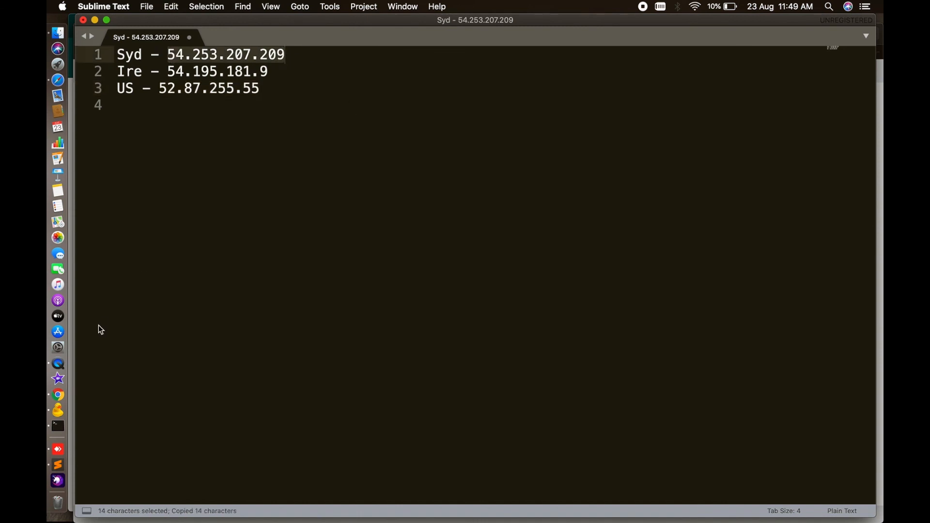
{"action": "left_click", "coordinate": [59, 80]}
{"action": "key", "text": "super+v"}
- Open the geolocation record's location choices and browse the continents and countries
{"action": "scroll", "coordinate": [395, 290], "scroll_direction": "down", "scroll_amount": 3}
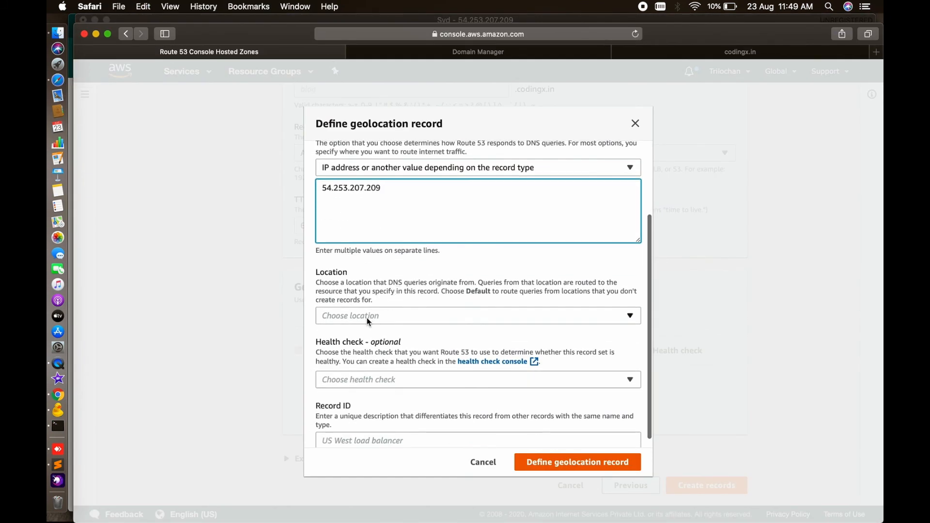
{"action": "left_click", "coordinate": [368, 317]}
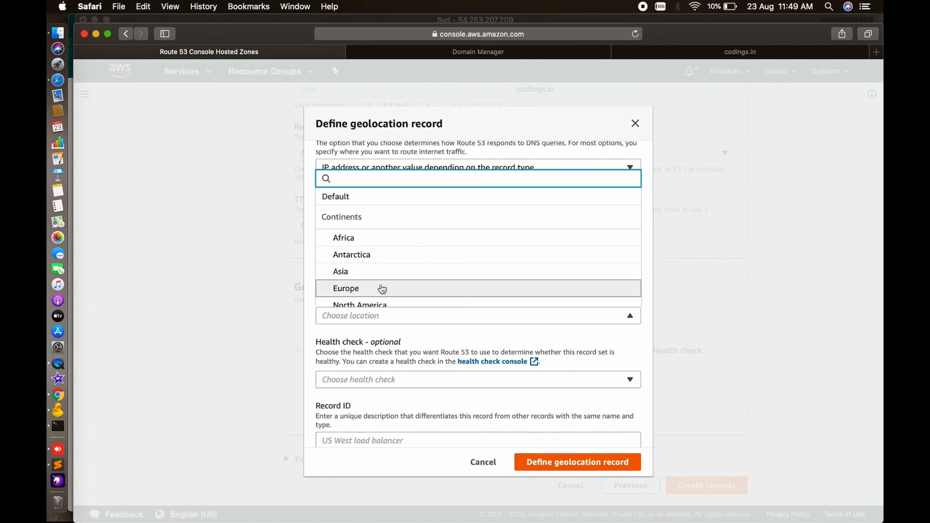
{"action": "scroll", "coordinate": [386, 279], "scroll_direction": "down", "scroll_amount": 1}
{"action": "scroll", "coordinate": [387, 278], "scroll_direction": "down", "scroll_amount": 1}
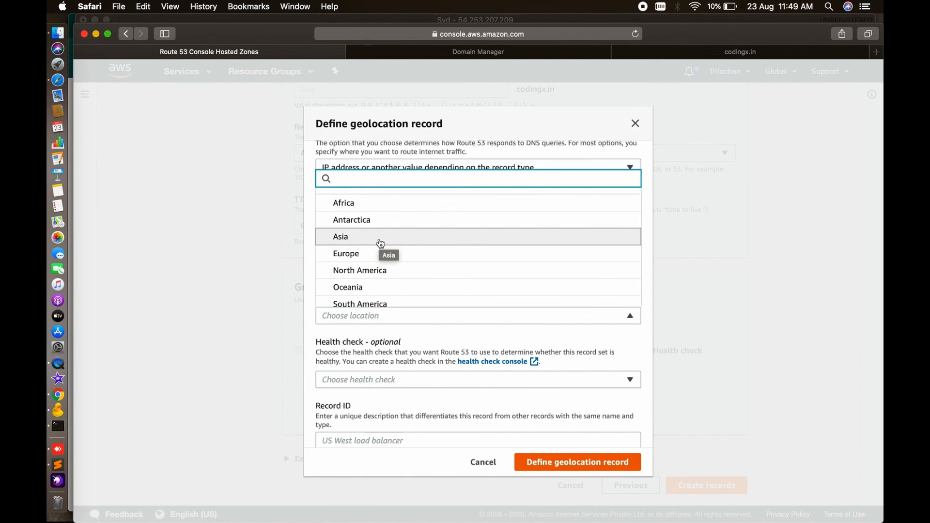
{"action": "scroll", "coordinate": [391, 272], "scroll_direction": "down", "scroll_amount": 5}
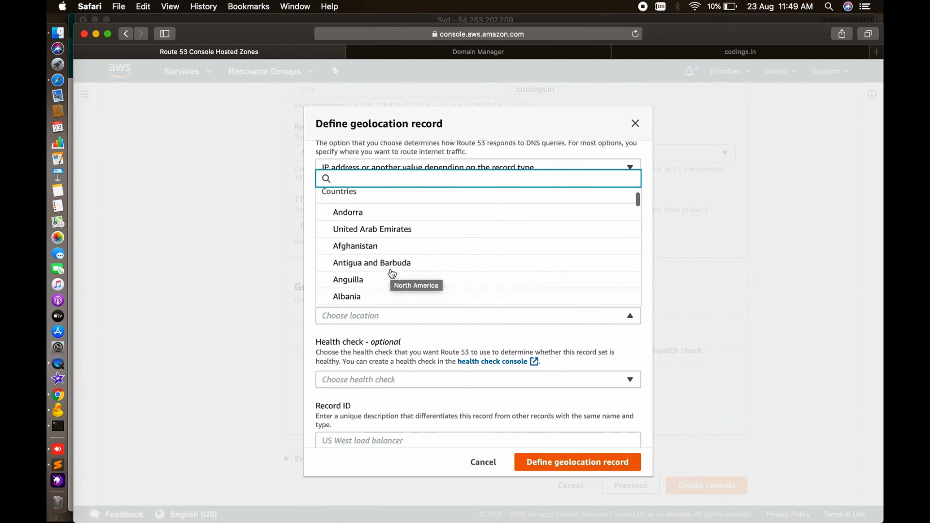
{"action": "scroll", "coordinate": [393, 273], "scroll_direction": "down", "scroll_amount": 2}
{"action": "scroll", "coordinate": [392, 272], "scroll_direction": "up", "scroll_amount": 3}
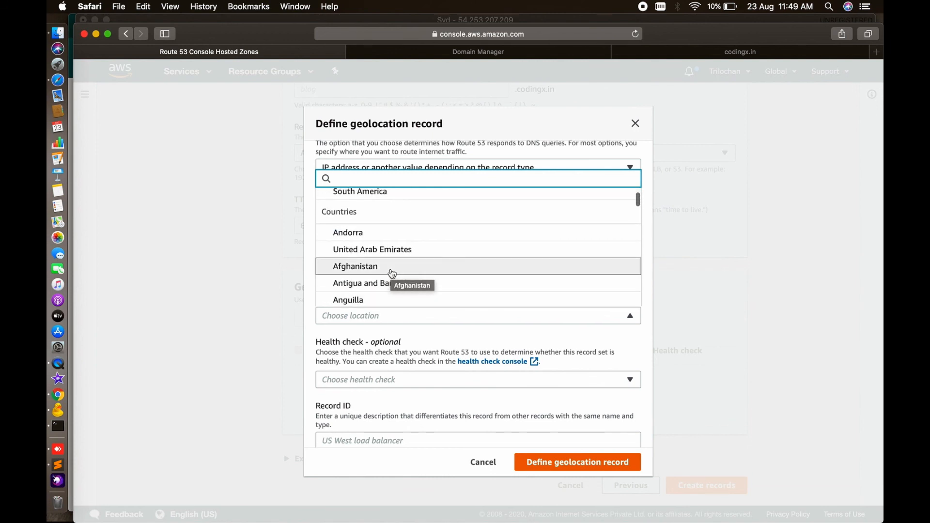
- Try to find Sydney among the location choices by searching for "syd", and clear the search
{"action": "type", "text": "sy"}
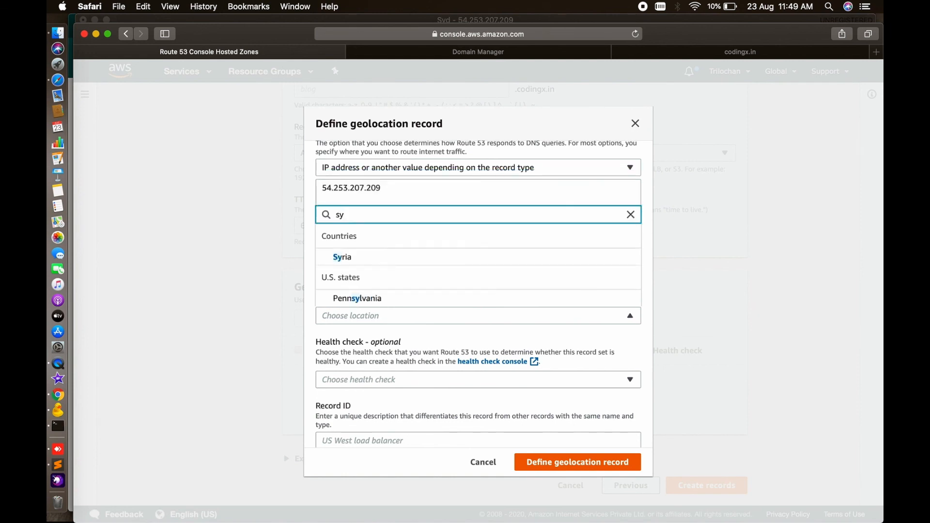
{"action": "type", "text": "d"}
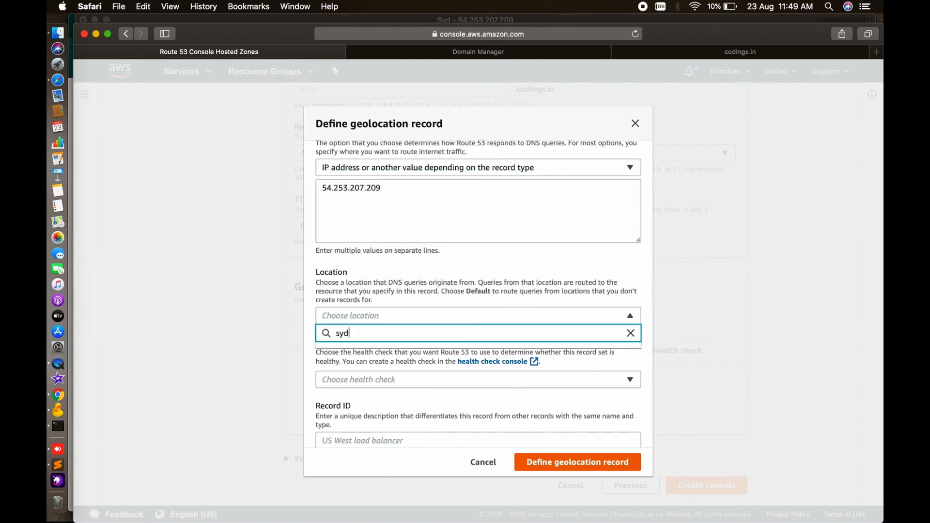
{"action": "key", "text": "BackSpace"}
{"action": "key", "text": "BackSpace"}
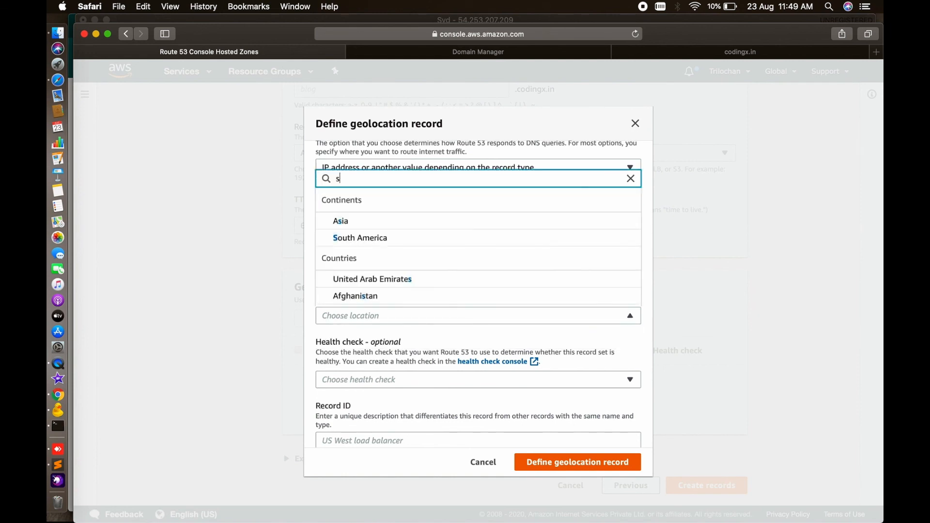
{"action": "key", "text": "BackSpace"}
- Set the location of the Sydney geolocation record to the continent Asia
{"action": "scroll", "coordinate": [456, 279], "scroll_direction": "down", "scroll_amount": 3}
{"action": "scroll", "coordinate": [440, 271], "scroll_direction": "down", "scroll_amount": 4}
{"action": "scroll", "coordinate": [440, 272], "scroll_direction": "up", "scroll_amount": 1}
{"action": "scroll", "coordinate": [440, 272], "scroll_direction": "up", "scroll_amount": 5}
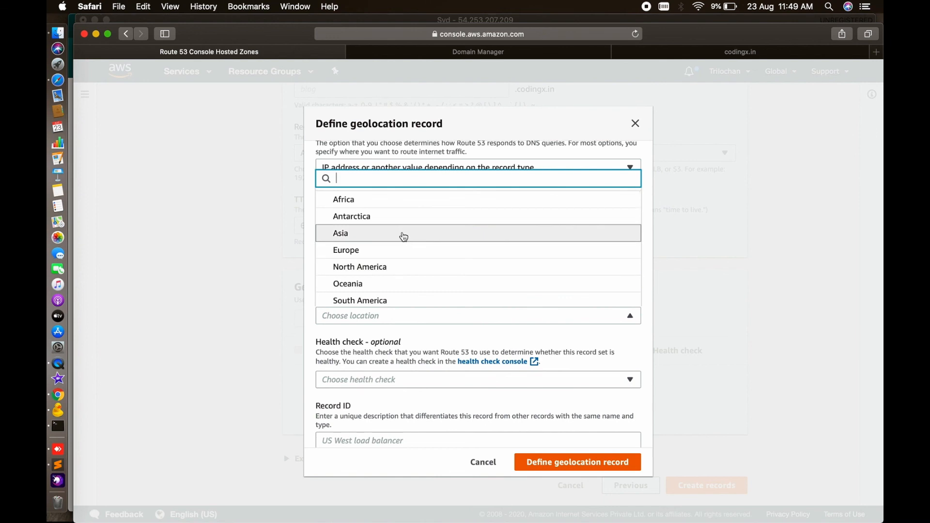
{"action": "left_click", "coordinate": [403, 236]}
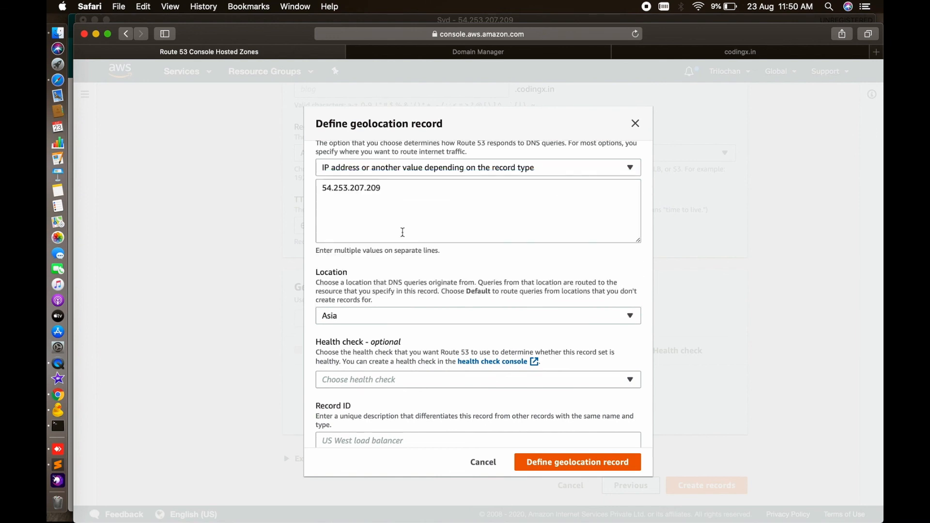
- Assign the Sydney health check and the record ID syd to the Asia geolocation record, and create it in codingx.in
{"action": "left_click", "coordinate": [443, 379]}
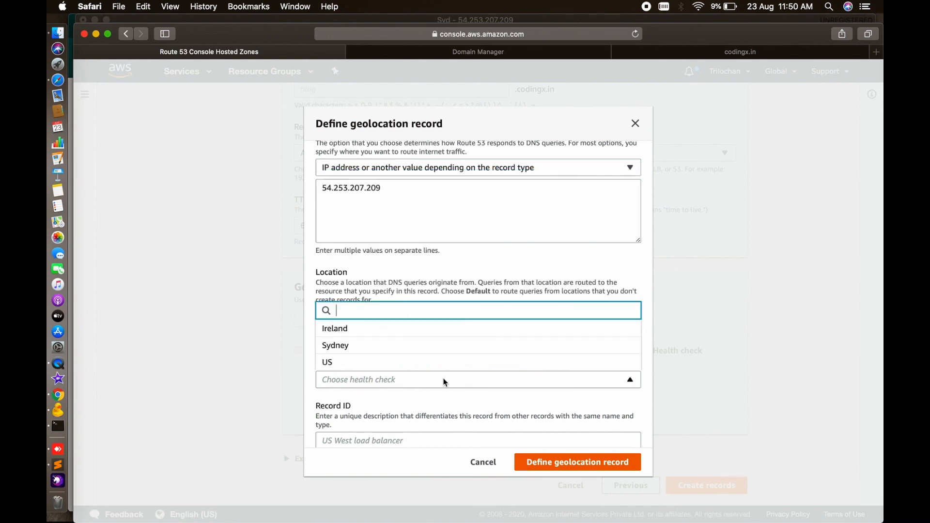
{"action": "left_click", "coordinate": [395, 348]}
{"action": "scroll", "coordinate": [396, 347], "scroll_direction": "down", "scroll_amount": 2}
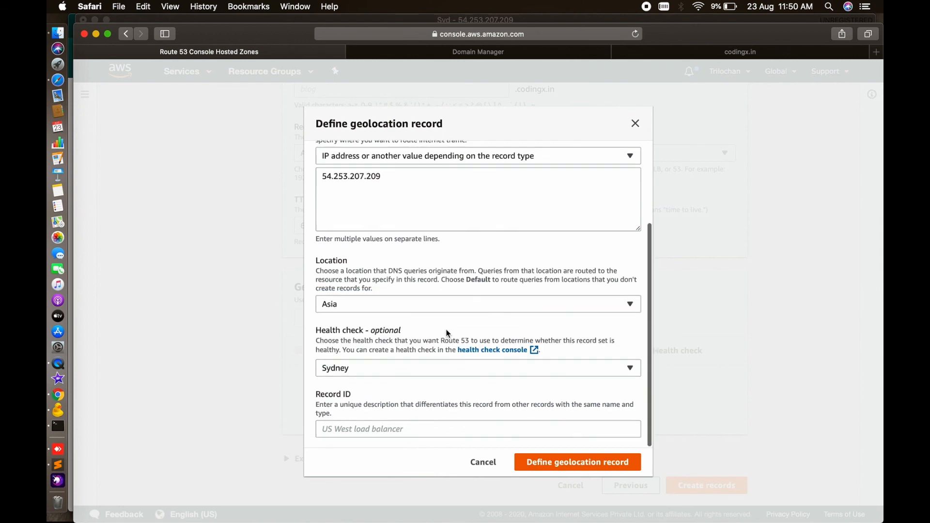
{"action": "left_click", "coordinate": [382, 428]}
{"action": "type", "text": "syd"}
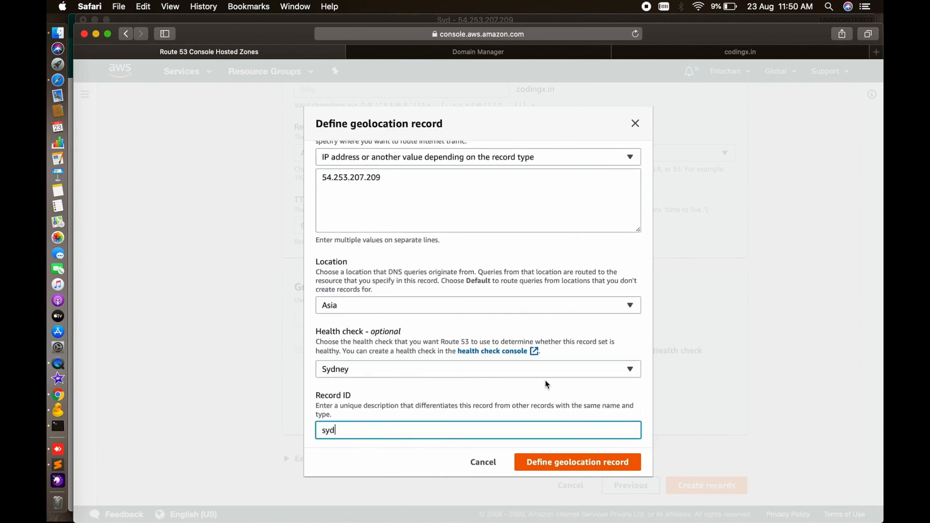
{"action": "left_click", "coordinate": [577, 466]}
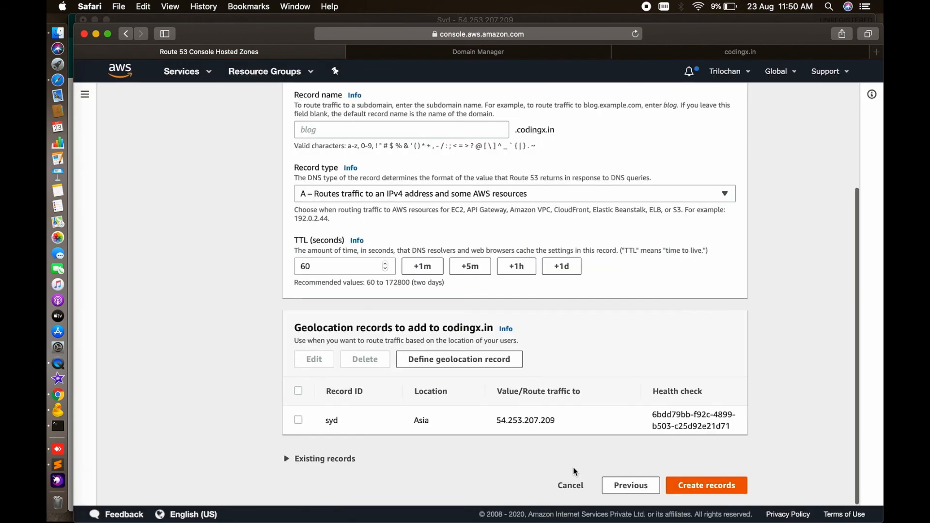
{"action": "left_click", "coordinate": [686, 492]}
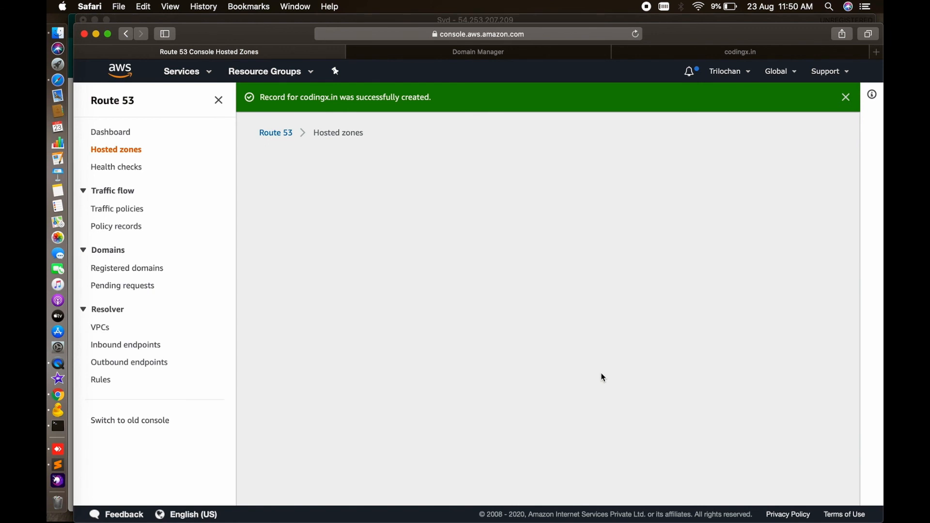
- Start a second A record in the codingx.in hosted zone with the Geolocation routing policy
{"action": "scroll", "coordinate": [602, 376], "scroll_direction": "down", "scroll_amount": 1}
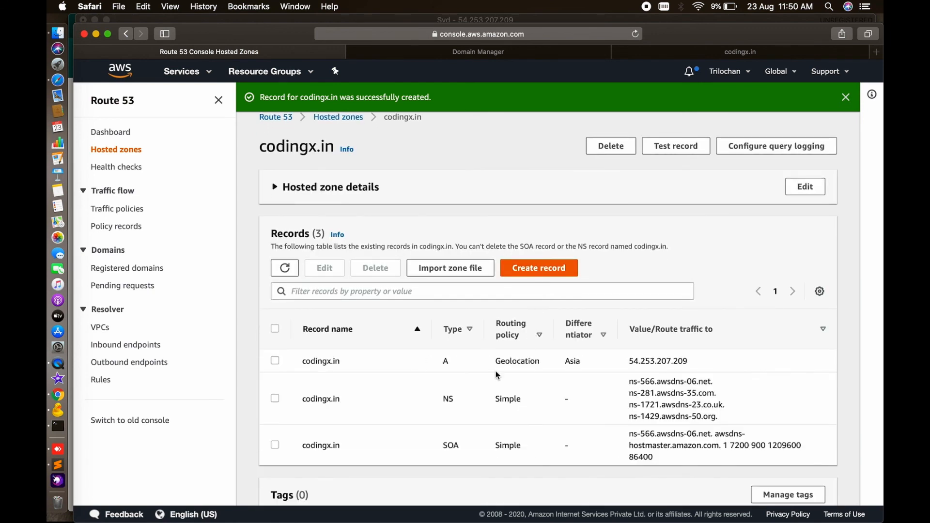
{"action": "left_click", "coordinate": [533, 270]}
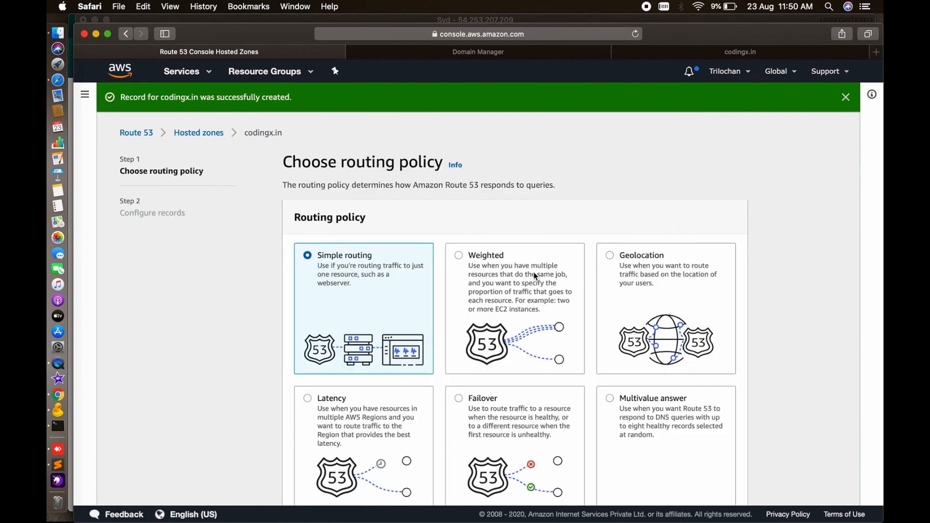
{"action": "left_click", "coordinate": [616, 261]}
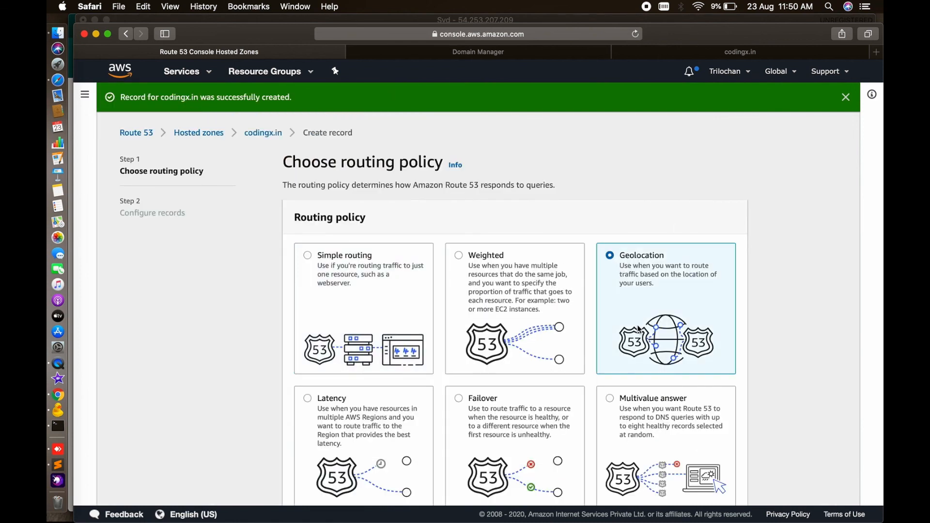
{"action": "scroll", "coordinate": [637, 327], "scroll_direction": "down", "scroll_amount": 3}
{"action": "left_click", "coordinate": [726, 478]}
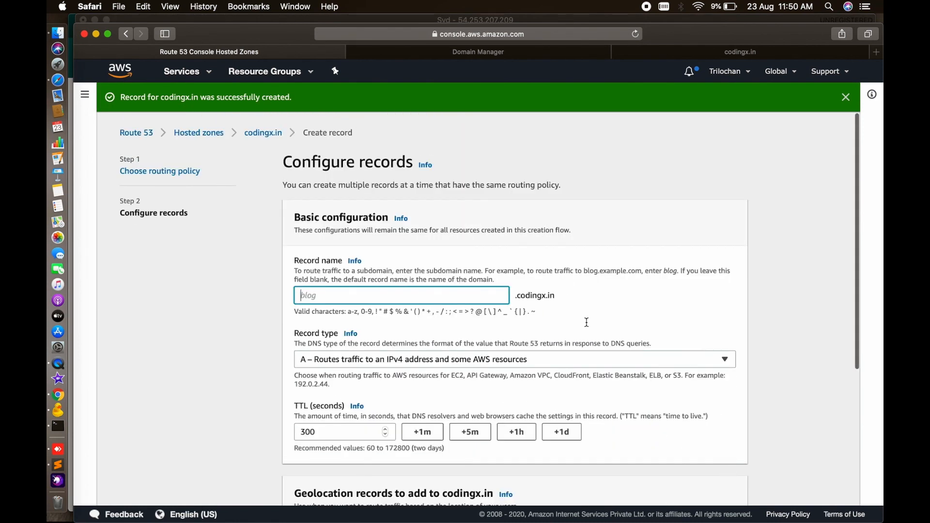
- Define a geolocation record routing to an IP address, using the Ireland address 54.195.181.9 copied from the Sublime Text notes into Safari
{"action": "scroll", "coordinate": [506, 329], "scroll_direction": "down", "scroll_amount": 5}
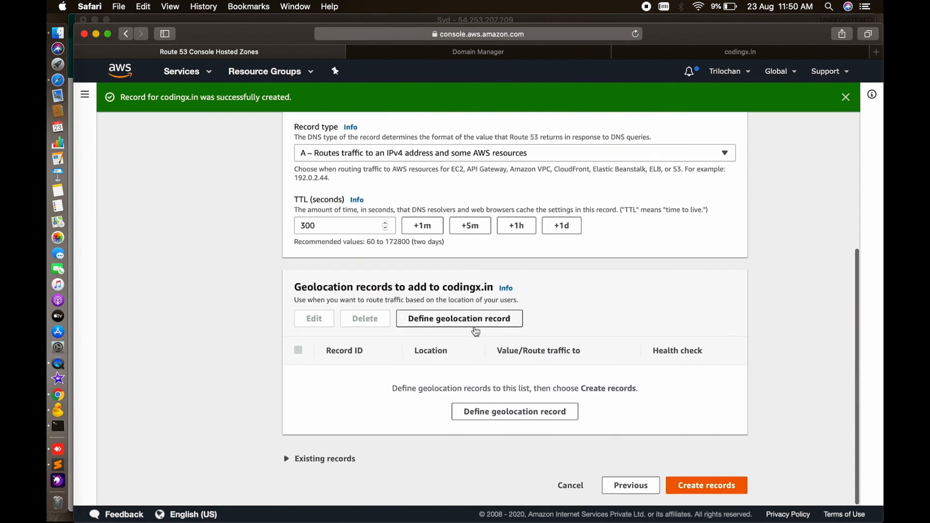
{"action": "left_click", "coordinate": [477, 329]}
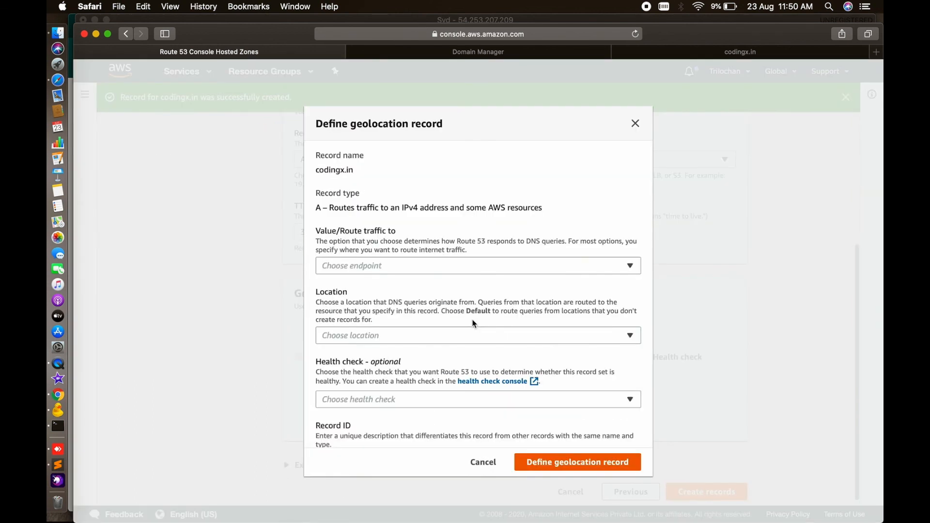
{"action": "left_click", "coordinate": [426, 272]}
{"action": "left_click", "coordinate": [425, 306]}
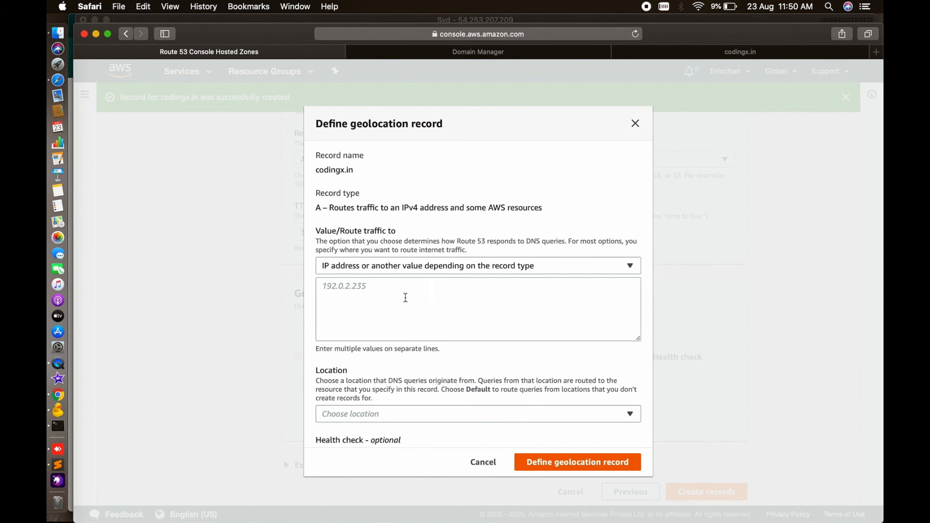
{"action": "left_click", "coordinate": [58, 466]}
{"action": "left_click_drag", "start_coordinate": [167, 72], "coordinate": [270, 72]}
{"action": "key", "text": "super+c"}
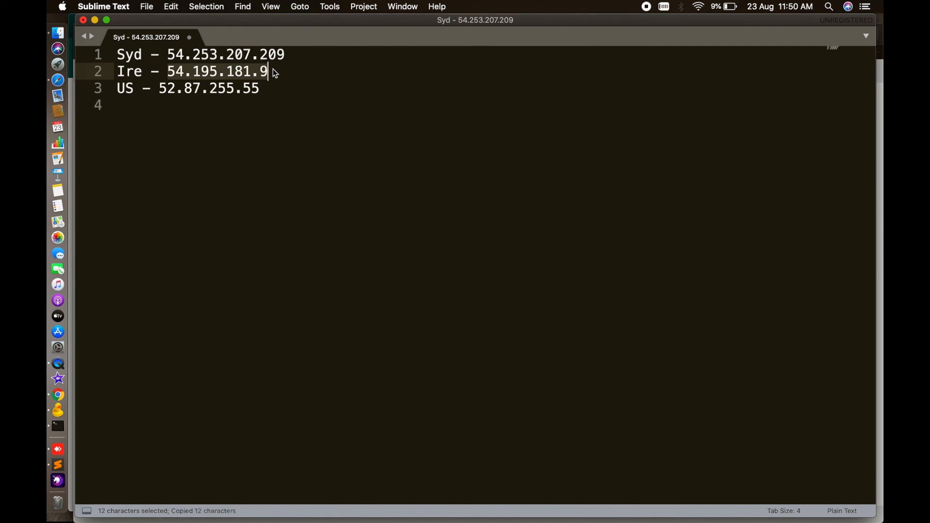
{"action": "left_click", "coordinate": [59, 80]}
{"action": "left_click", "coordinate": [417, 299]}
{"action": "key", "text": "super+v"}
- Set the Ireland geolocation record's location to the continent Europe and its health check to Ireland
{"action": "left_click", "coordinate": [413, 415]}
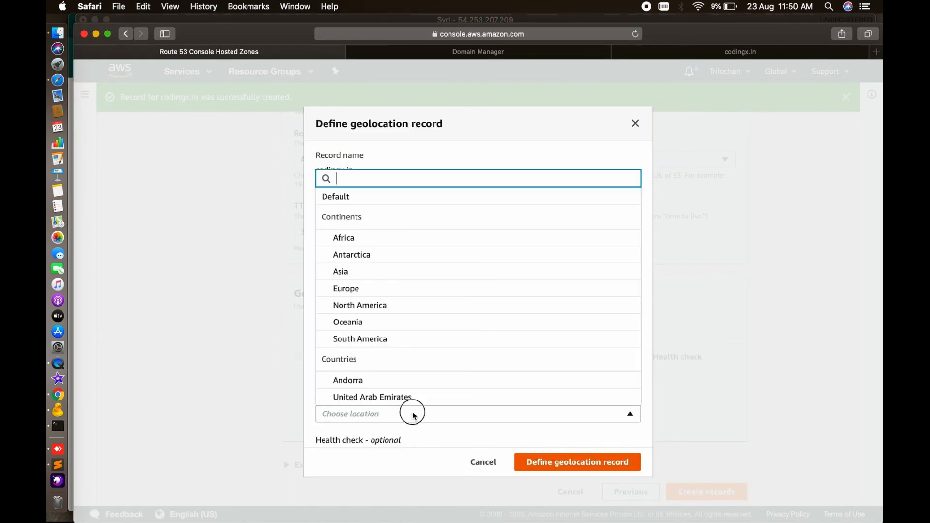
{"action": "left_click", "coordinate": [377, 288]}
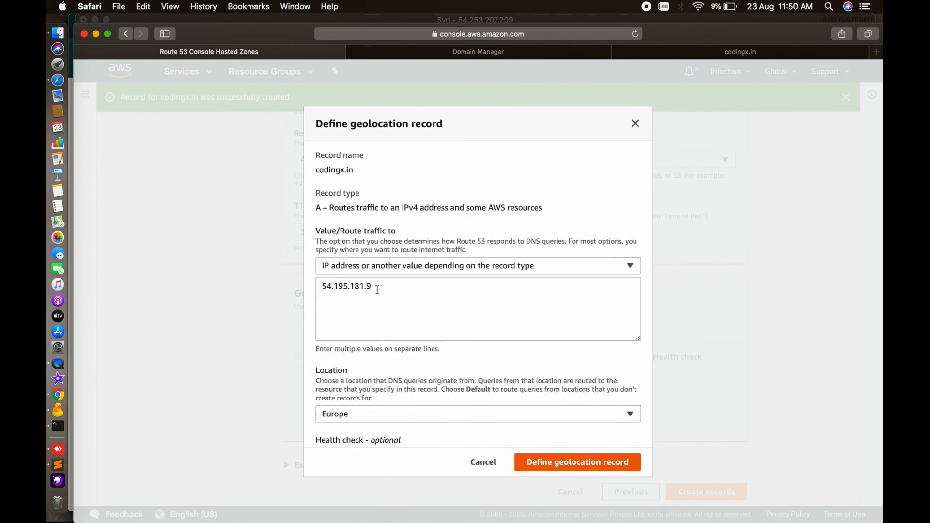
{"action": "scroll", "coordinate": [523, 353], "scroll_direction": "down", "scroll_amount": 2}
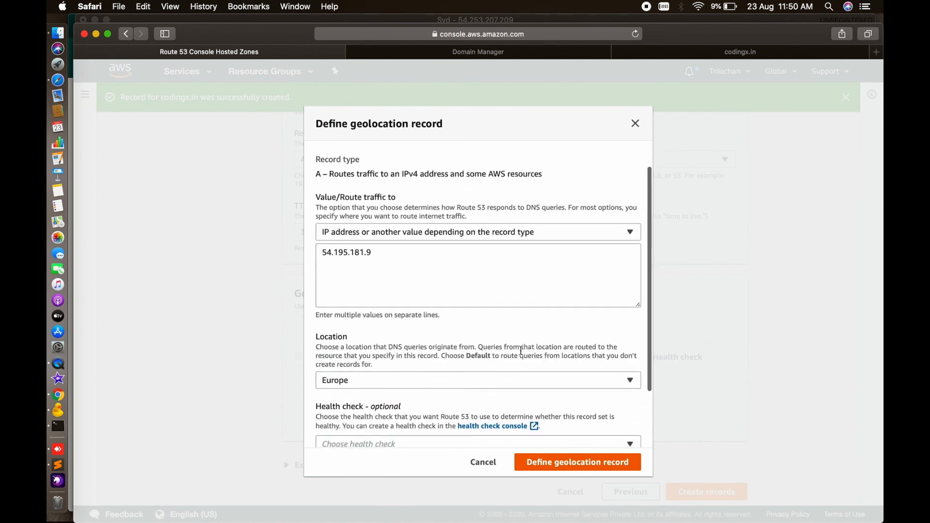
{"action": "scroll", "coordinate": [552, 397], "scroll_direction": "down", "scroll_amount": 4}
{"action": "left_click", "coordinate": [517, 368]}
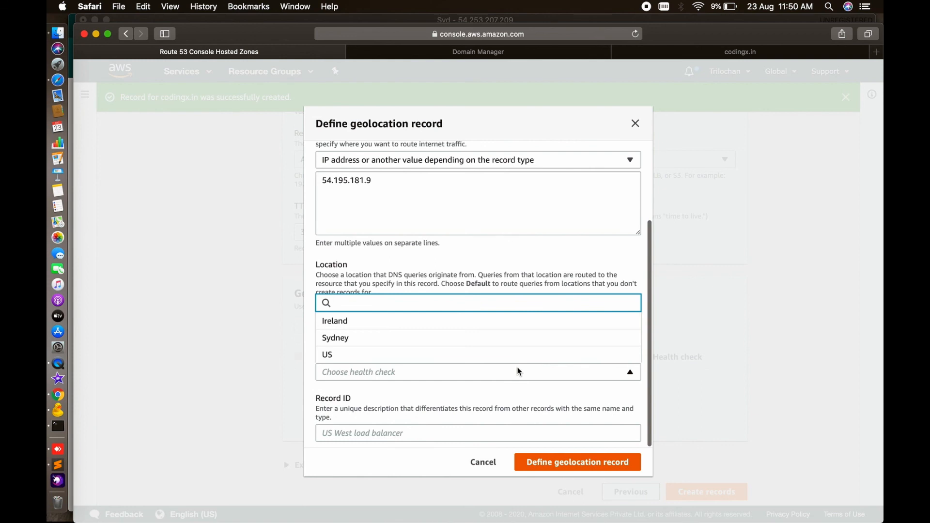
{"action": "left_click", "coordinate": [457, 324]}
- Give the Europe geolocation record the record ID ire and create it in codingx.in
{"action": "left_click", "coordinate": [428, 434]}
{"action": "type", "text": "ire"}
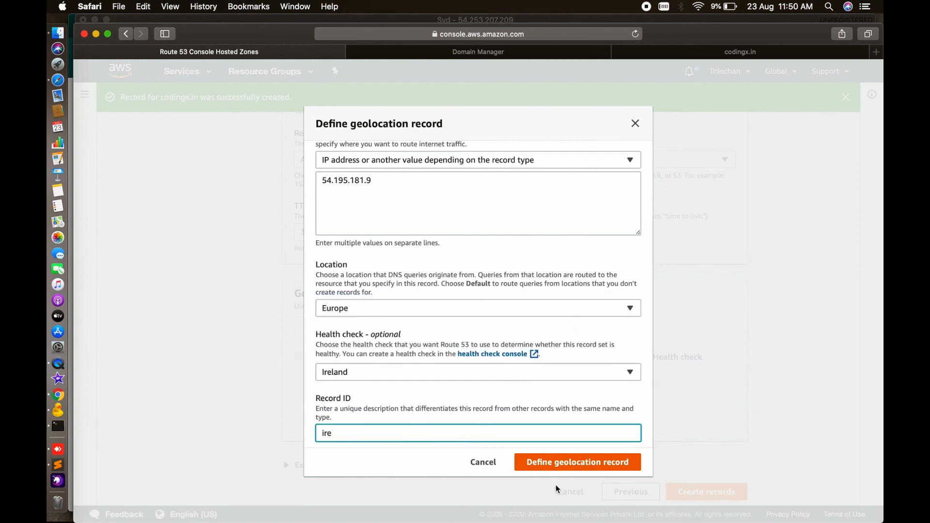
{"action": "left_click", "coordinate": [577, 462]}
{"action": "left_click", "coordinate": [697, 486]}
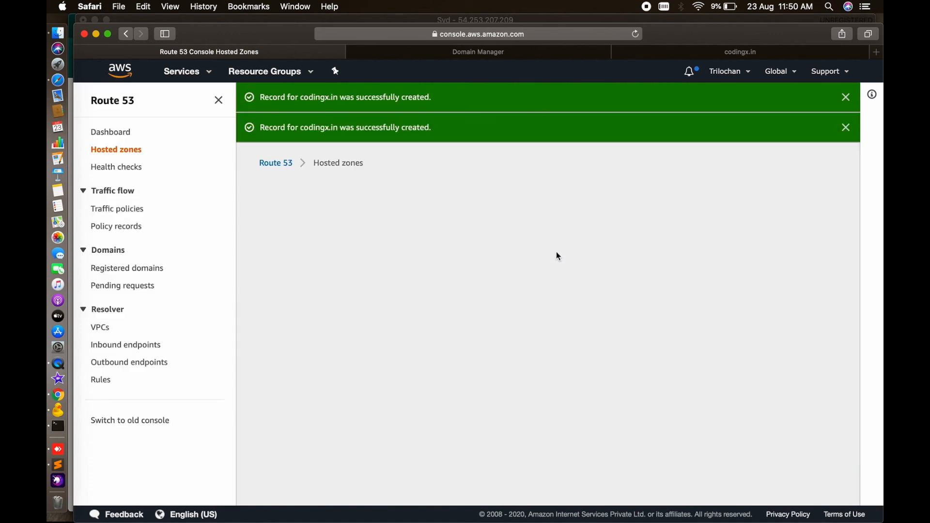
- Start a third codingx.in record with the Geolocation routing policy and proceed to its configuration
{"action": "scroll", "coordinate": [525, 359], "scroll_direction": "down", "scroll_amount": 2}
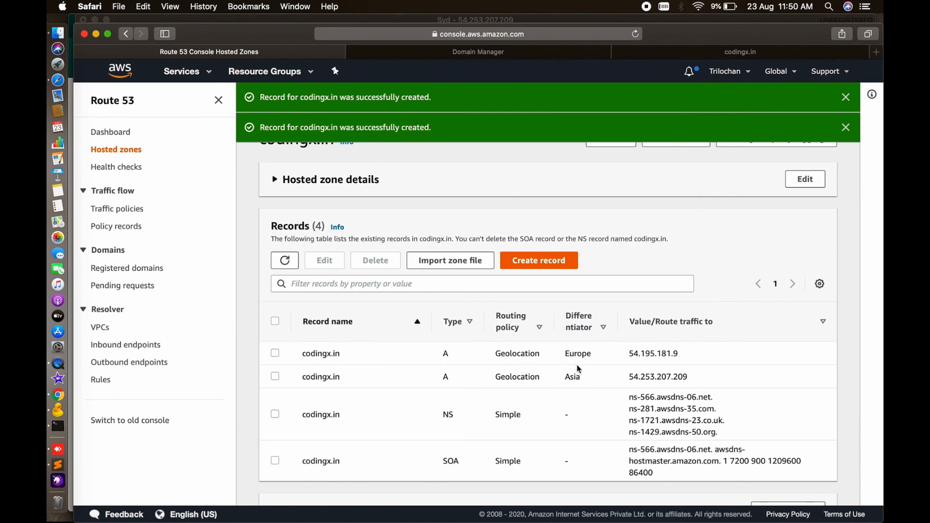
{"action": "left_click", "coordinate": [537, 264]}
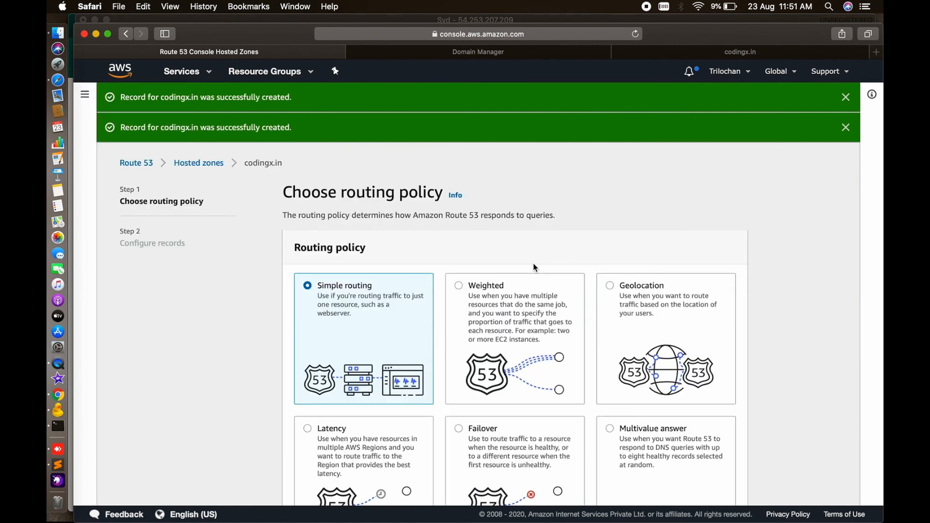
{"action": "left_click", "coordinate": [627, 313]}
{"action": "scroll", "coordinate": [628, 313], "scroll_direction": "down", "scroll_amount": 3}
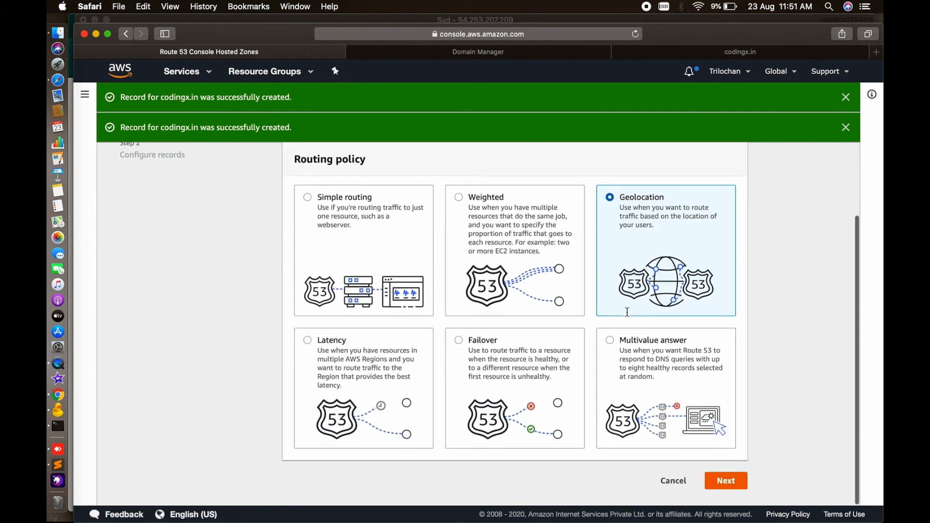
{"action": "left_click", "coordinate": [725, 482]}
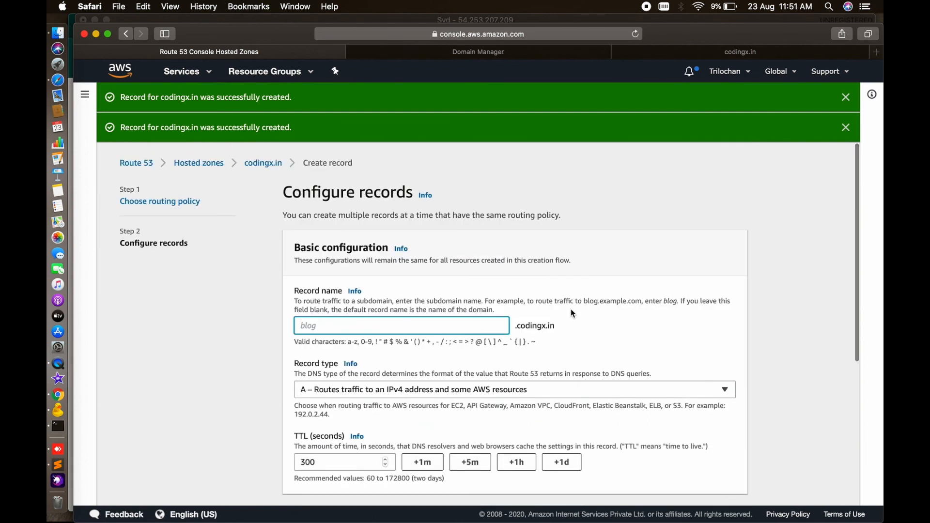
- Apply the +1m preset to the third geolocation record's TTL
{"action": "scroll", "coordinate": [528, 309], "scroll_direction": "down", "scroll_amount": 5}
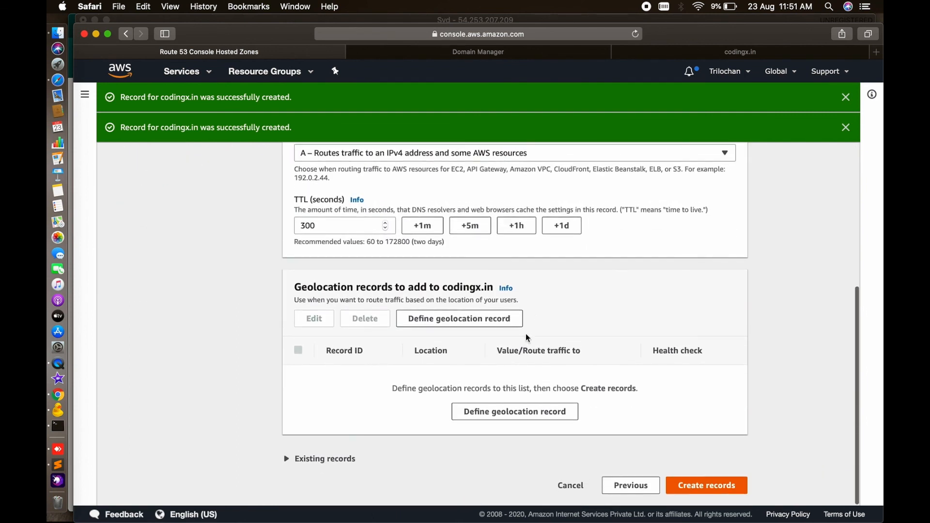
{"action": "left_click", "coordinate": [310, 225]}
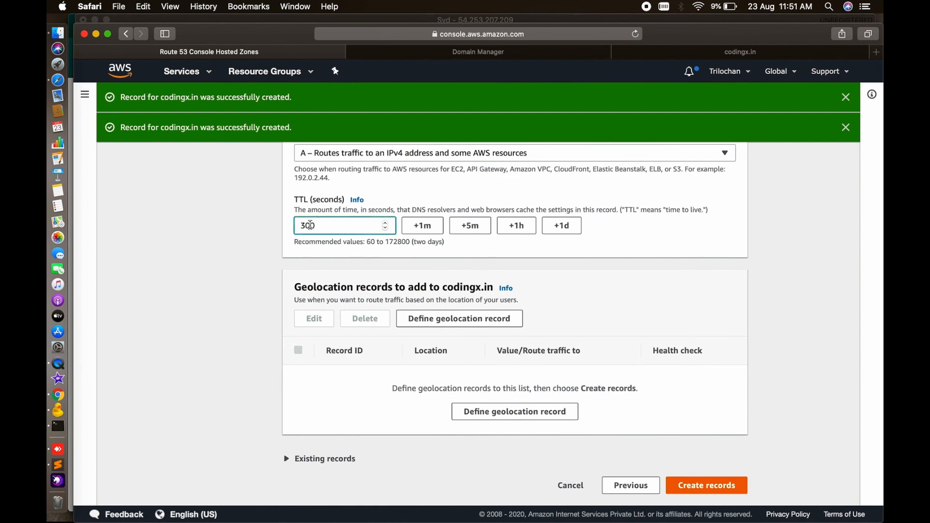
{"action": "left_click", "coordinate": [423, 226]}
- Begin defining the third geolocation record and open the endpoint choices for its value
{"action": "left_click", "coordinate": [516, 410]}
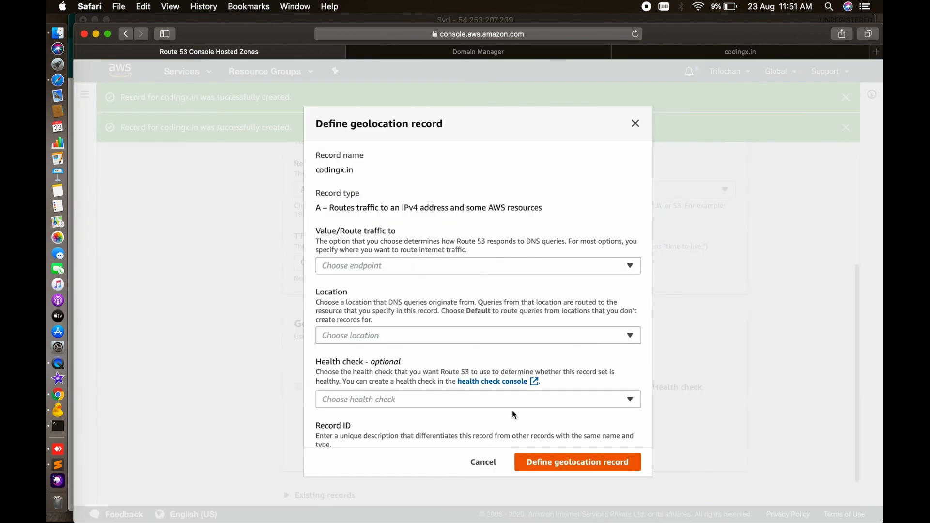
{"action": "left_click", "coordinate": [464, 268]}
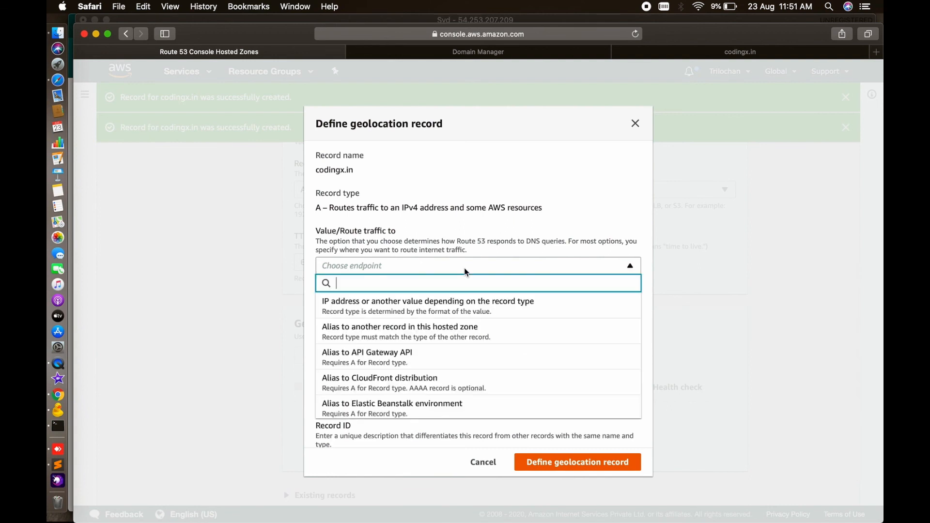
- Route the geolocation record to an IP address, using the US server's 52.87.255.55 copied from the Sublime Text notes
{"action": "left_click", "coordinate": [465, 302]}
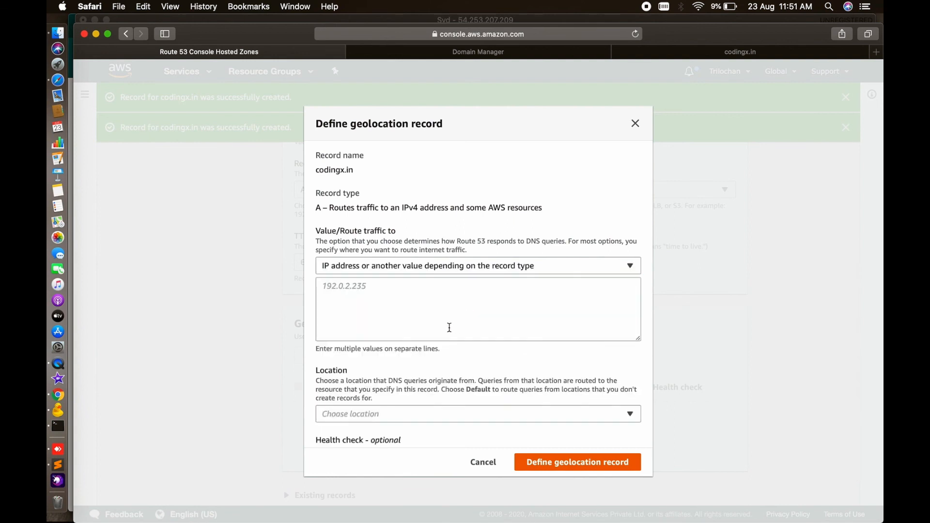
{"action": "left_click", "coordinate": [58, 465]}
{"action": "left_click_drag", "start_coordinate": [259, 89], "coordinate": [162, 91]}
{"action": "key", "text": "super+c"}
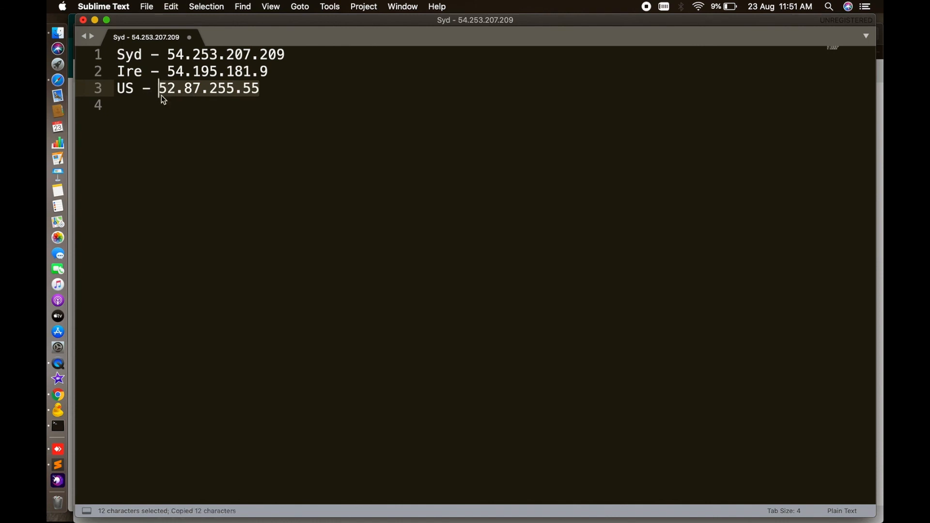
{"action": "left_click", "coordinate": [58, 80]}
{"action": "left_click", "coordinate": [361, 298]}
{"action": "key", "text": "super+v"}
- Set the record's location to North America and assign the US health check
{"action": "scroll", "coordinate": [432, 321], "scroll_direction": "down", "scroll_amount": 4}
{"action": "left_click", "coordinate": [420, 308]}
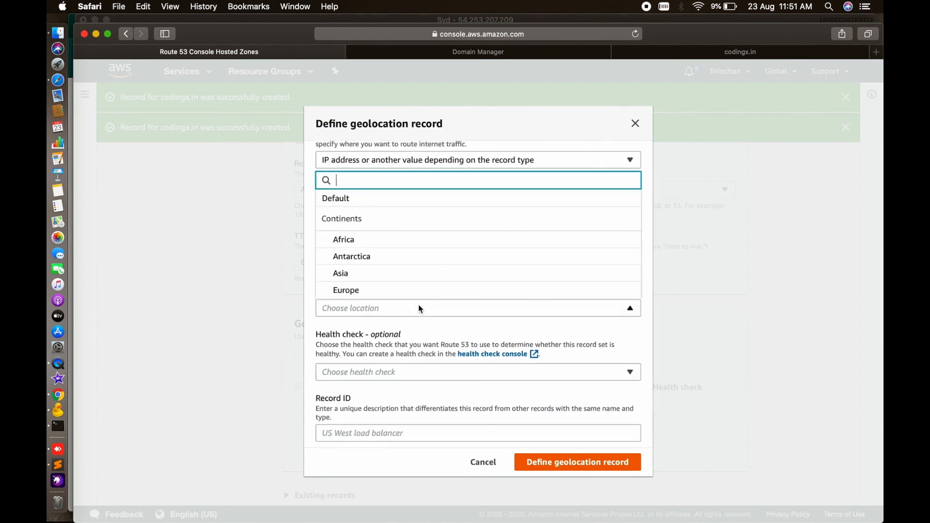
{"action": "scroll", "coordinate": [421, 280], "scroll_direction": "down", "scroll_amount": 3}
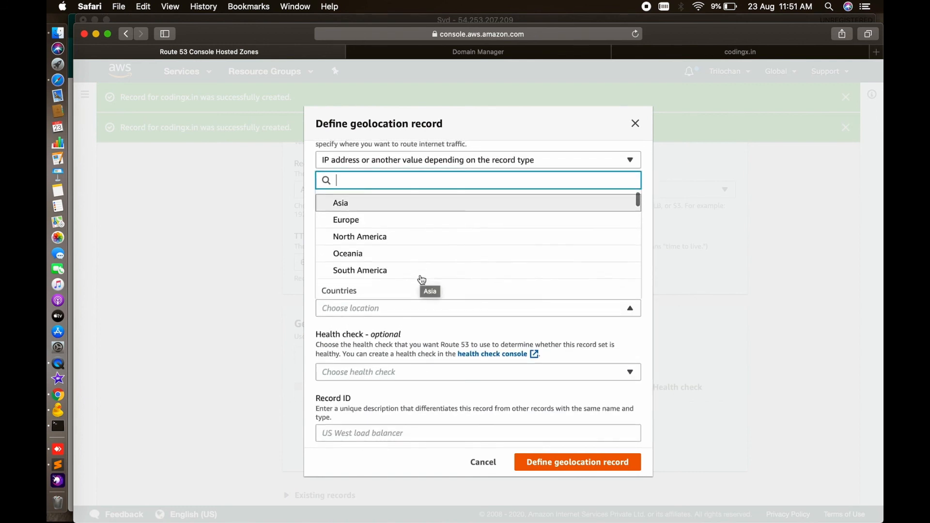
{"action": "left_click", "coordinate": [407, 238]}
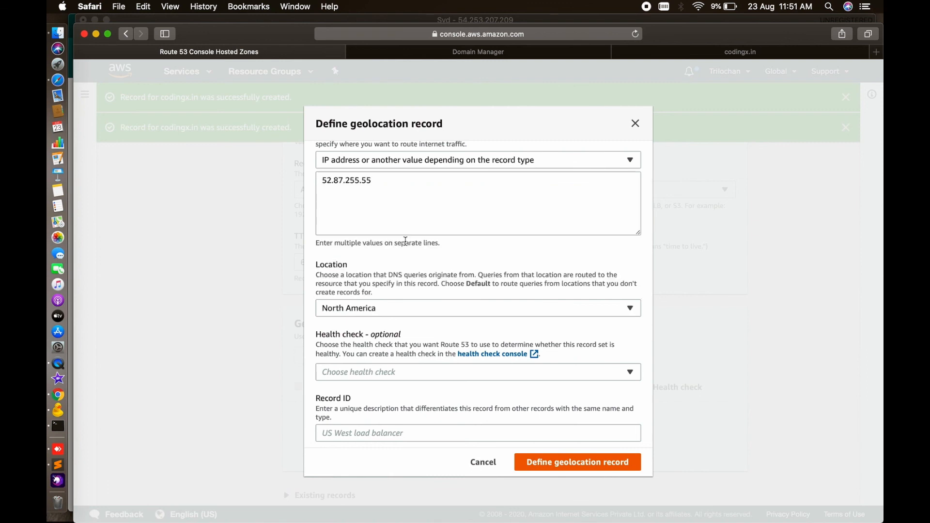
{"action": "scroll", "coordinate": [460, 262], "scroll_direction": "down", "scroll_amount": 1}
{"action": "left_click", "coordinate": [440, 377]}
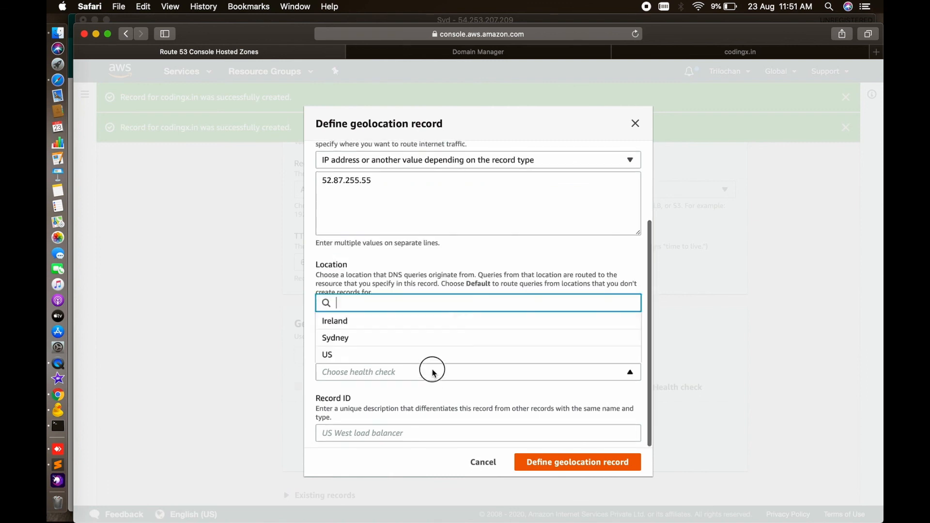
{"action": "left_click", "coordinate": [426, 359]}
- Give the record the ID "us", define it, and create it in the codingx.in hosted zone
{"action": "left_click", "coordinate": [495, 433]}
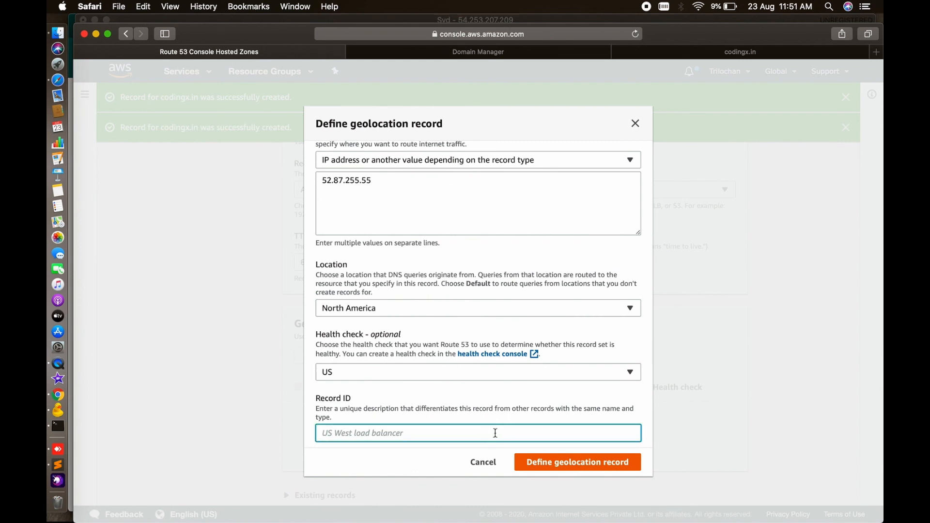
{"action": "type", "text": "us"}
{"action": "left_click", "coordinate": [584, 466]}
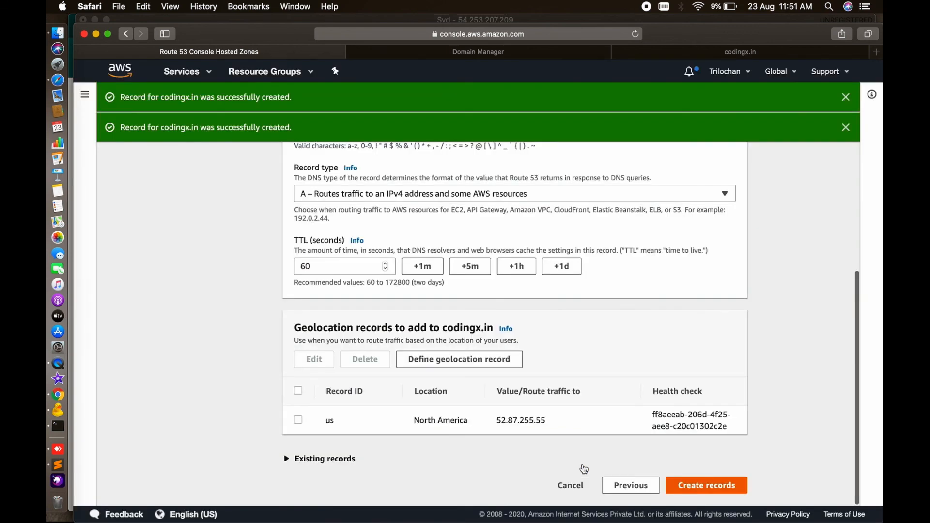
{"action": "left_click", "coordinate": [684, 486]}
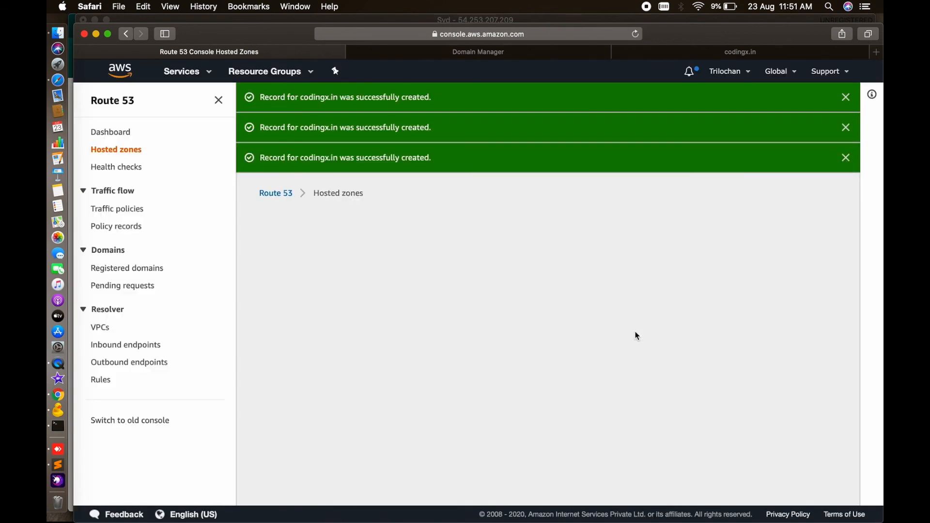
{"action": "scroll", "coordinate": [637, 336], "scroll_direction": "down", "scroll_amount": 2}
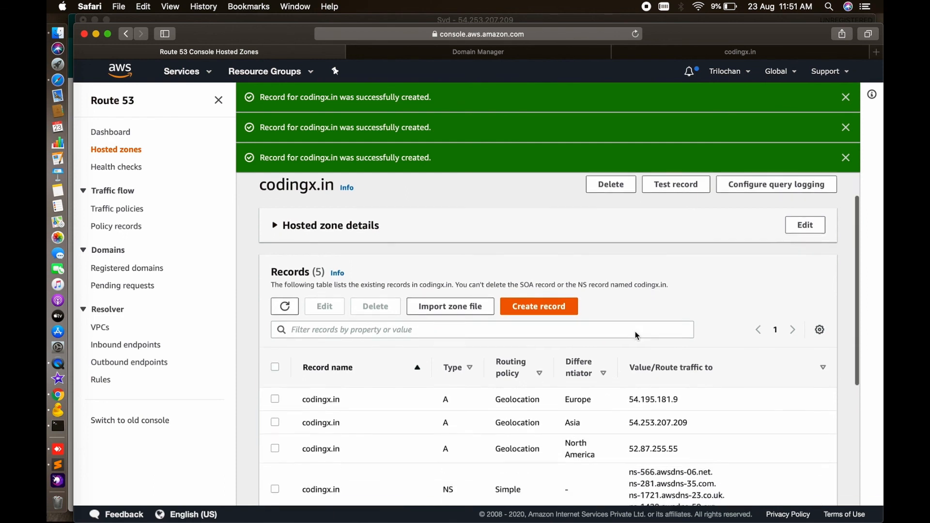
{"action": "scroll", "coordinate": [637, 336], "scroll_direction": "down", "scroll_amount": 2}
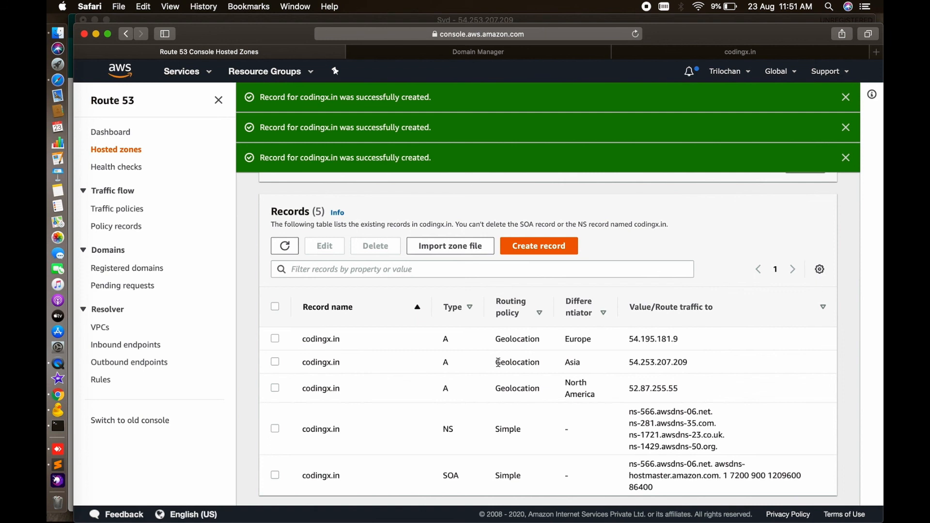
- Reload codingx.in in Safari and in the Chrome incognito window to check which regional server answers
{"action": "left_click", "coordinate": [670, 53]}
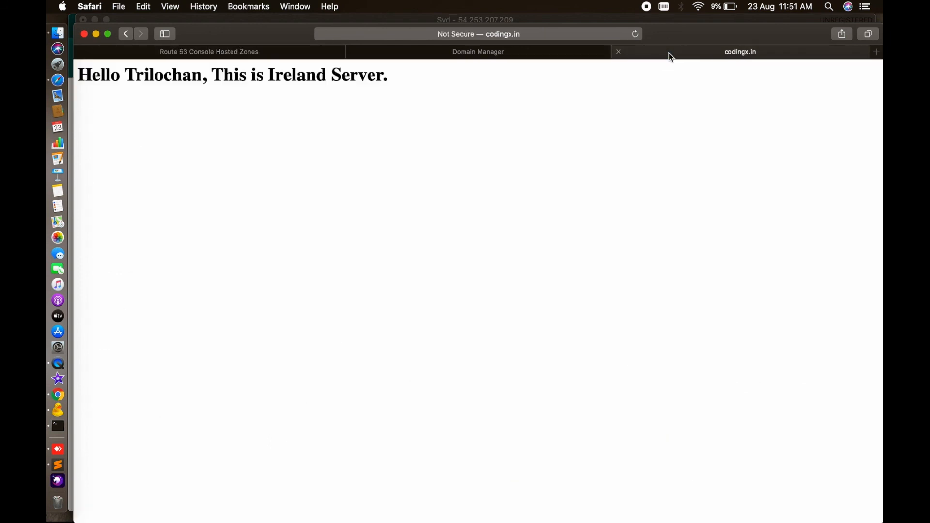
{"action": "left_click", "coordinate": [636, 34]}
{"action": "left_click", "coordinate": [59, 395]}
{"action": "key", "text": "super+r"}
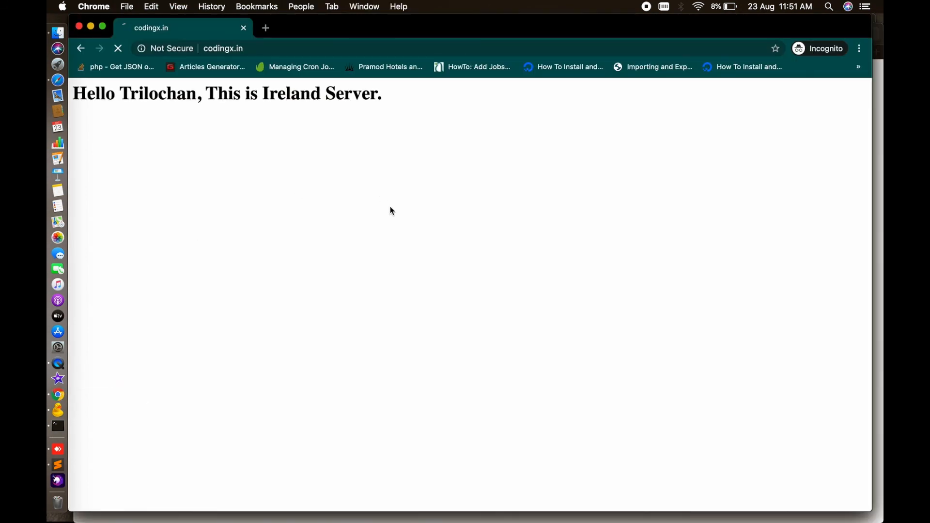
{"action": "key", "text": "super+r"}
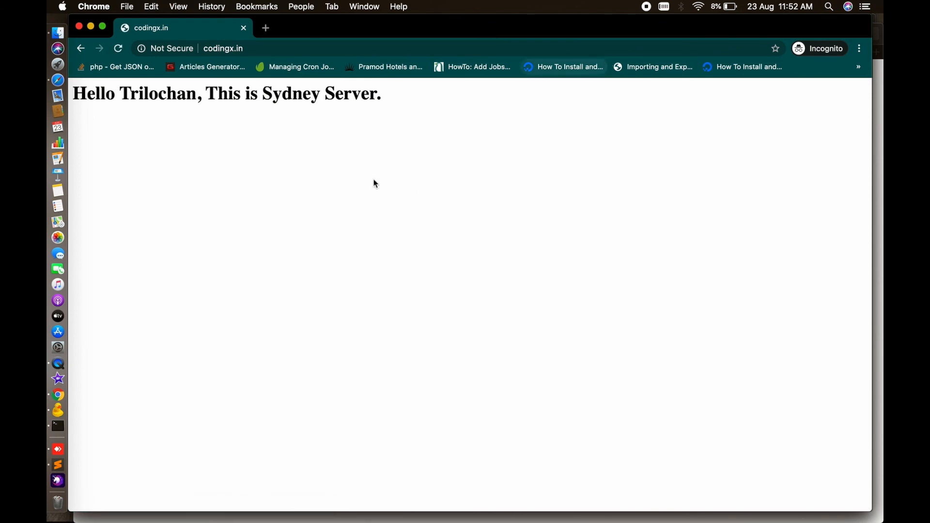
- Switch to Free VPN, browse its server locations and start a VPN connection
{"action": "left_click", "coordinate": [63, 483]}
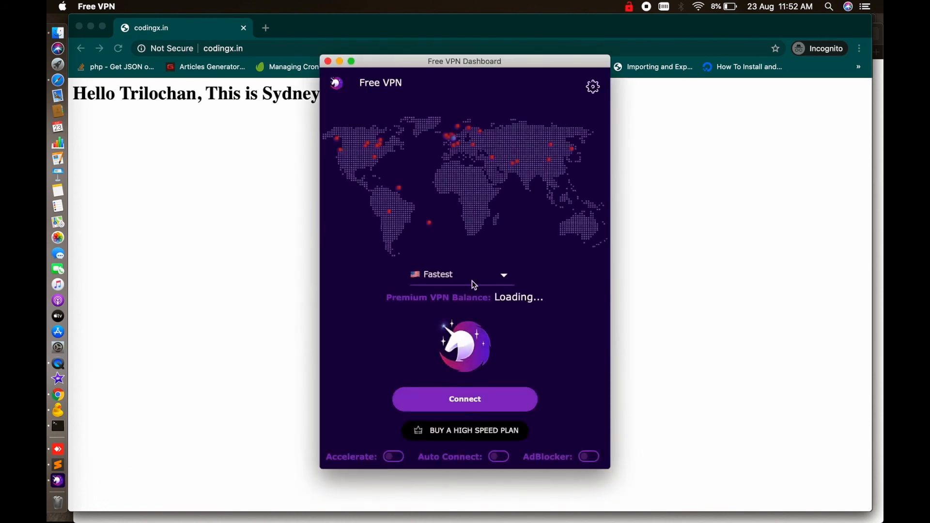
{"action": "left_click", "coordinate": [471, 280]}
{"action": "scroll", "coordinate": [481, 376], "scroll_direction": "down", "scroll_amount": 15}
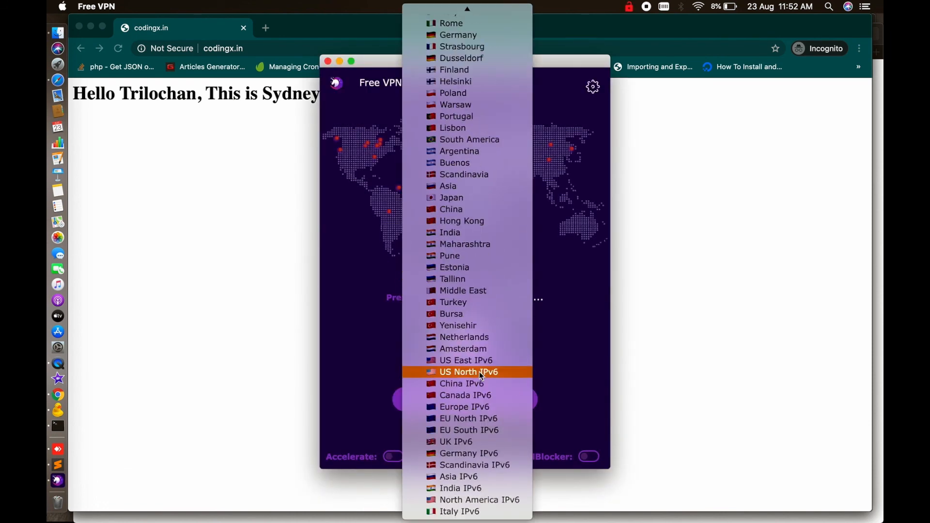
{"action": "left_click", "coordinate": [477, 408]}
{"action": "left_click", "coordinate": [478, 411]}
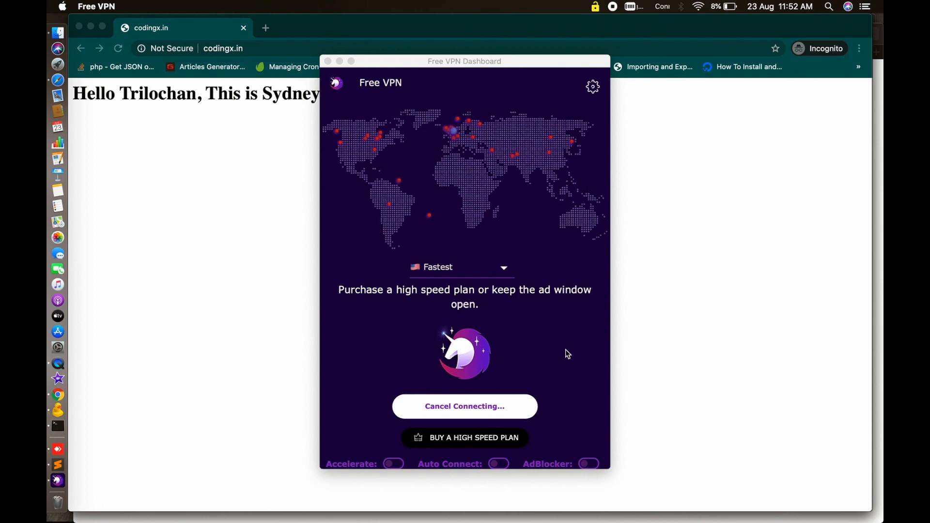
- Change the VPN server location to Europe IPv6
{"action": "left_click", "coordinate": [479, 270]}
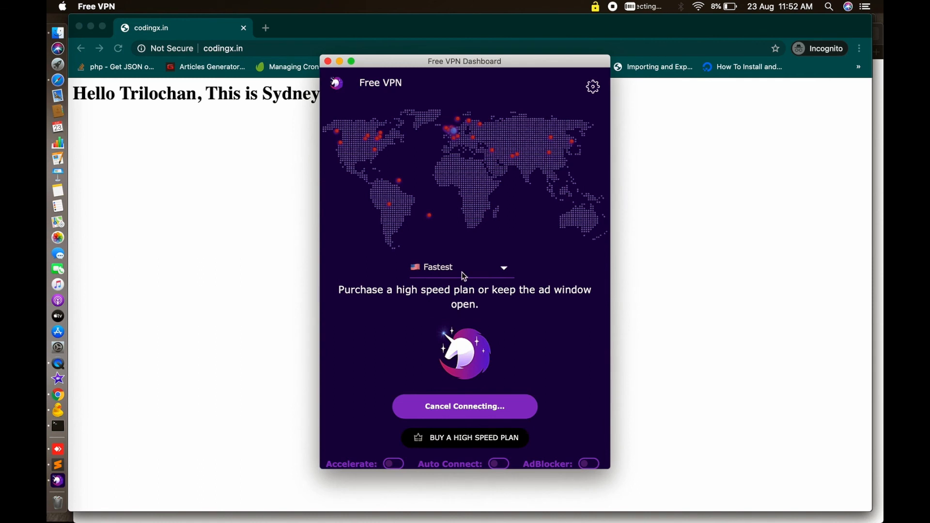
{"action": "left_click", "coordinate": [465, 274]}
{"action": "scroll", "coordinate": [486, 383], "scroll_direction": "down", "scroll_amount": 10}
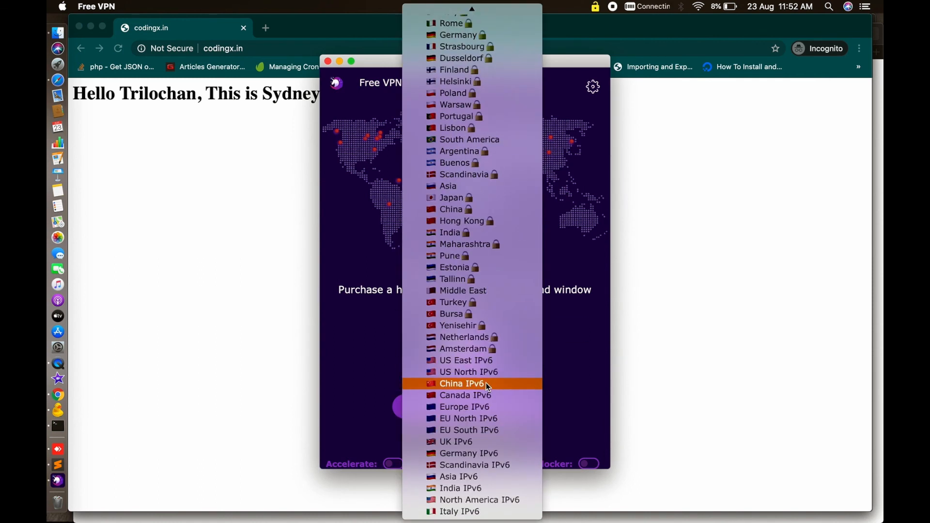
{"action": "left_click", "coordinate": [488, 410]}
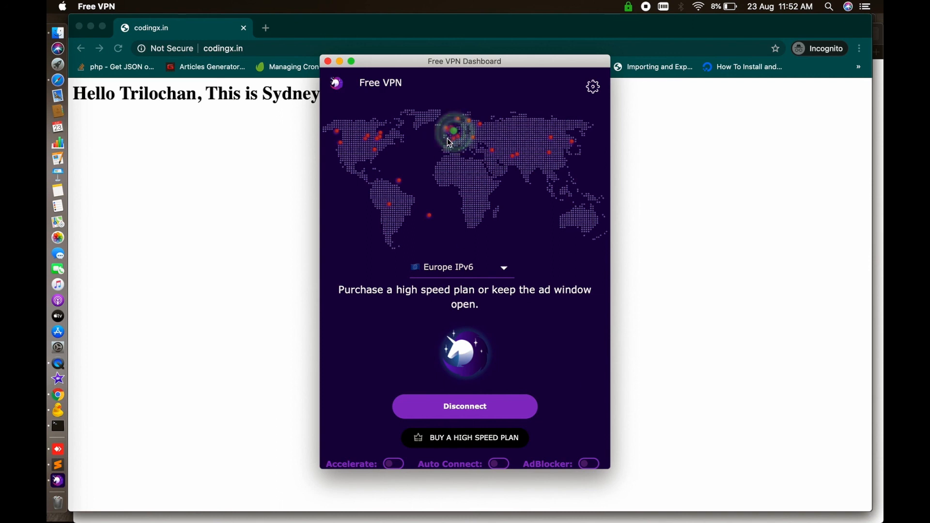
- Reload codingx.in in Chrome several times to check which server answers over the European VPN
{"action": "left_click", "coordinate": [279, 187]}
{"action": "left_click", "coordinate": [121, 50]}
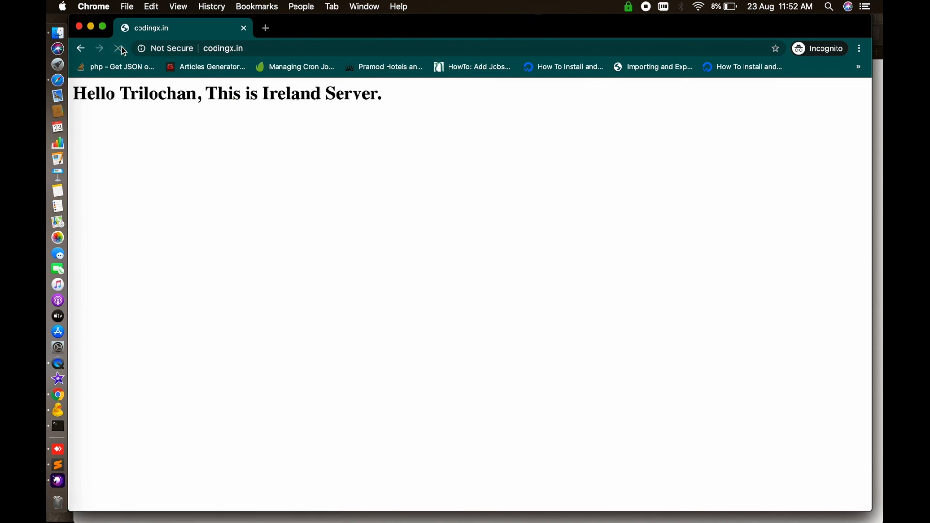
{"action": "left_click", "coordinate": [261, 94]}
{"action": "left_click_drag", "start_coordinate": [262, 94], "coordinate": [337, 94]}
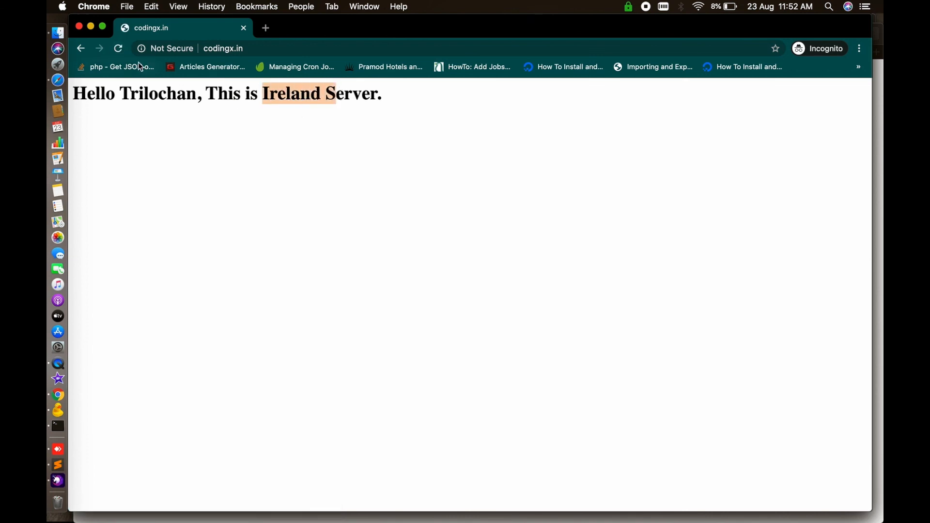
{"action": "left_click", "coordinate": [121, 50]}
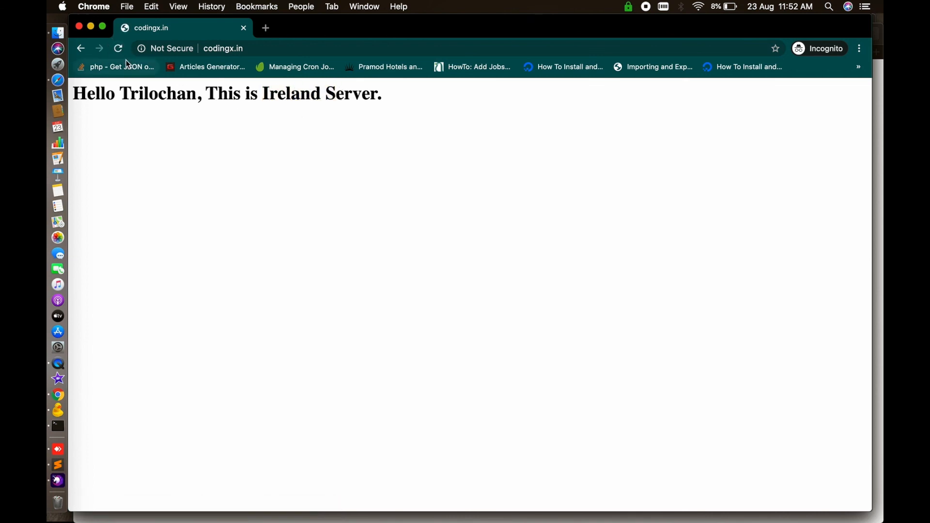
{"action": "left_click", "coordinate": [120, 50]}
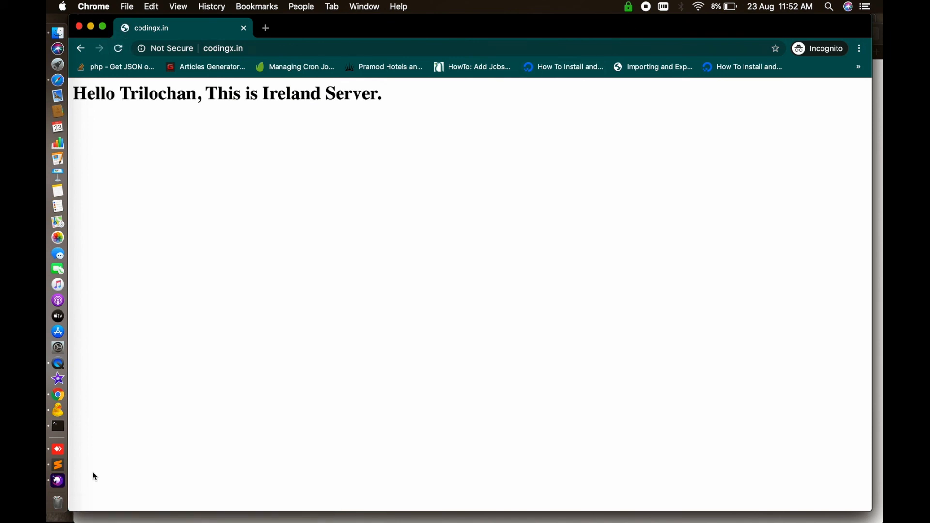
- Return to Free VPN and switch the server location to North America
{"action": "left_click", "coordinate": [63, 481]}
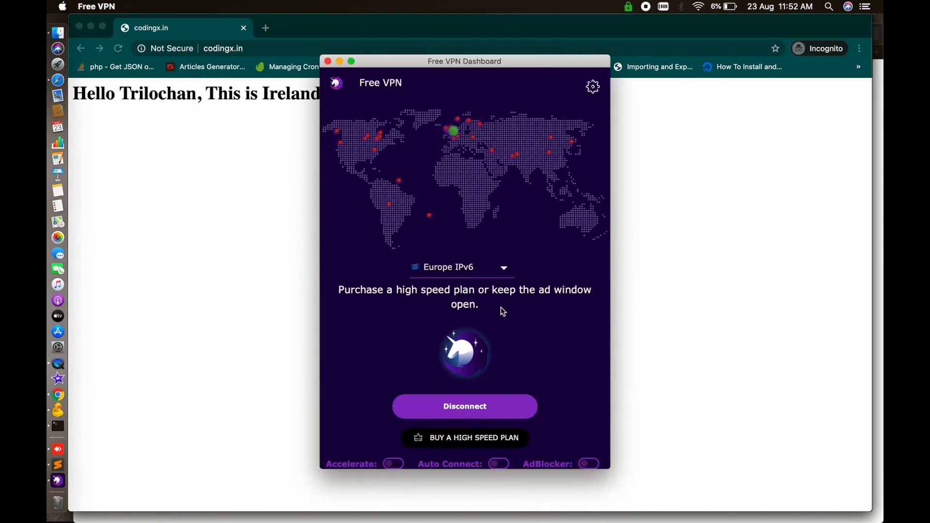
{"action": "left_click", "coordinate": [452, 270]}
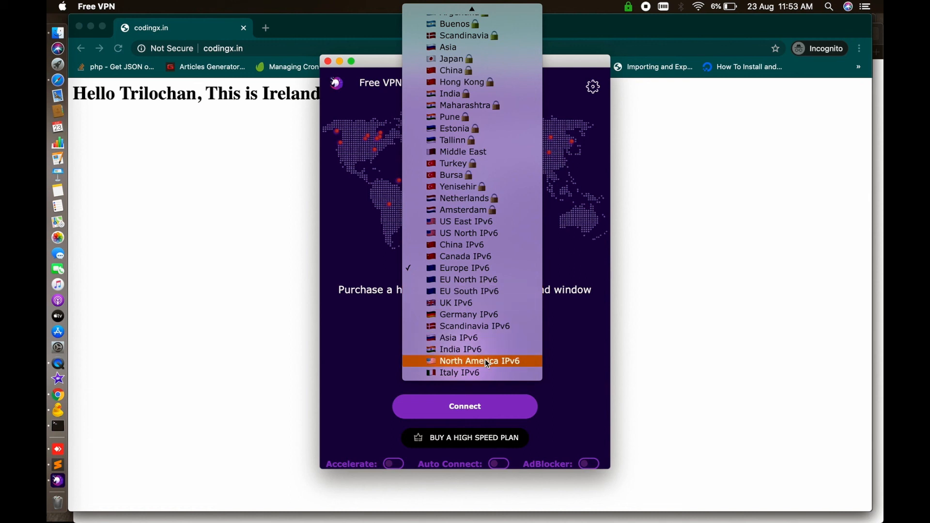
{"action": "scroll", "coordinate": [469, 256], "scroll_direction": "up", "scroll_amount": 10}
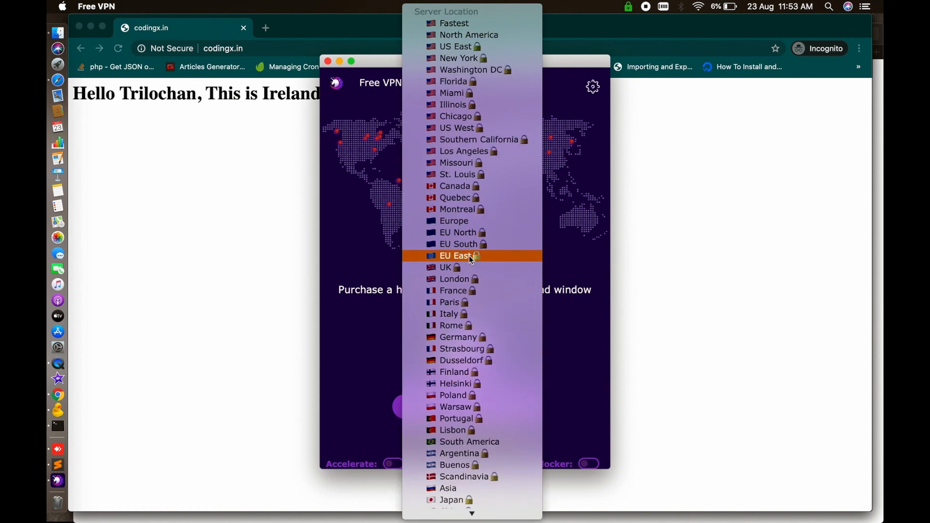
{"action": "left_click", "coordinate": [461, 35]}
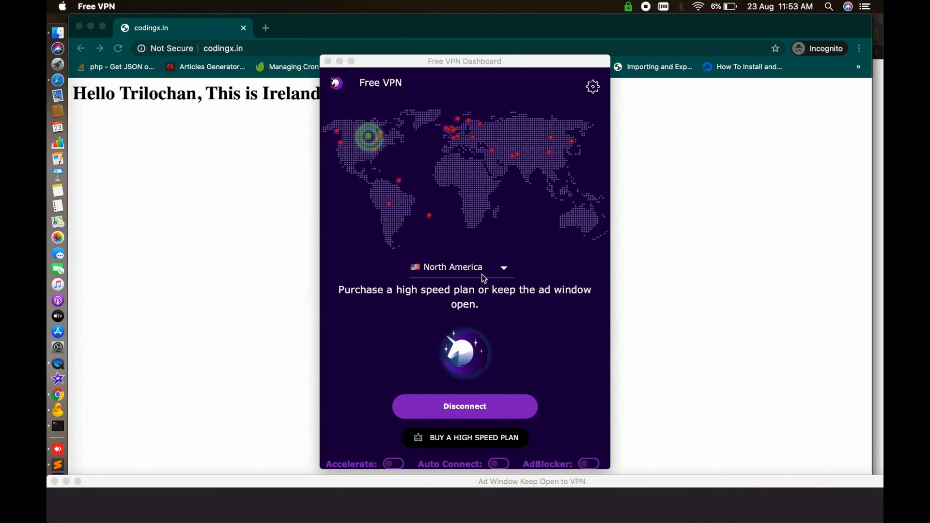
- Reload codingx.in in Chrome to check which server answers over the North American VPN, and quit Free VPN
{"action": "left_click", "coordinate": [252, 168]}
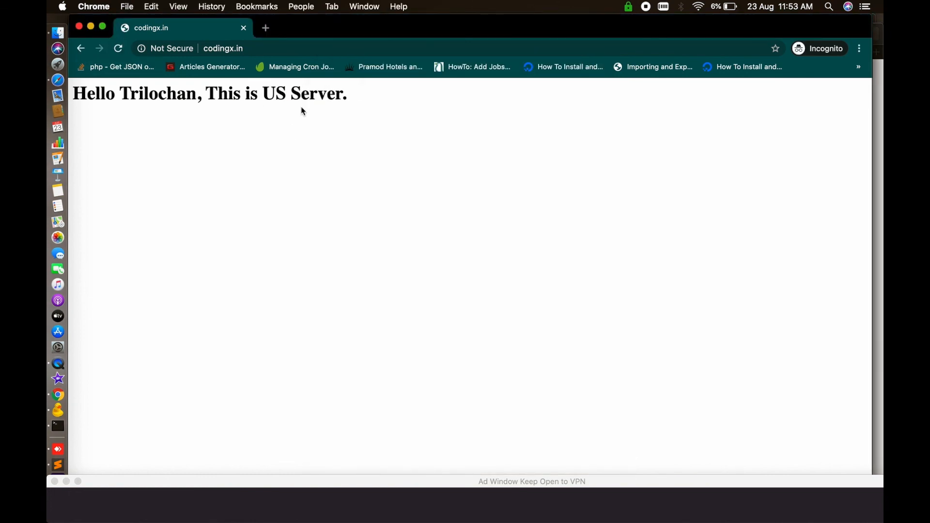
{"action": "left_click_drag", "start_coordinate": [222, 93], "coordinate": [368, 97]}
{"action": "left_click", "coordinate": [119, 49]}
{"action": "left_click", "coordinate": [629, 7]}
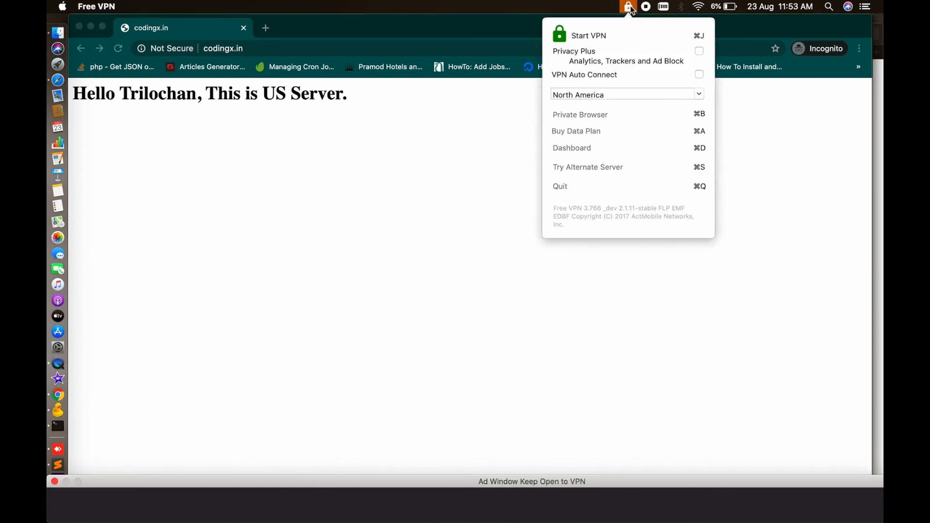
{"action": "left_click", "coordinate": [572, 188]}
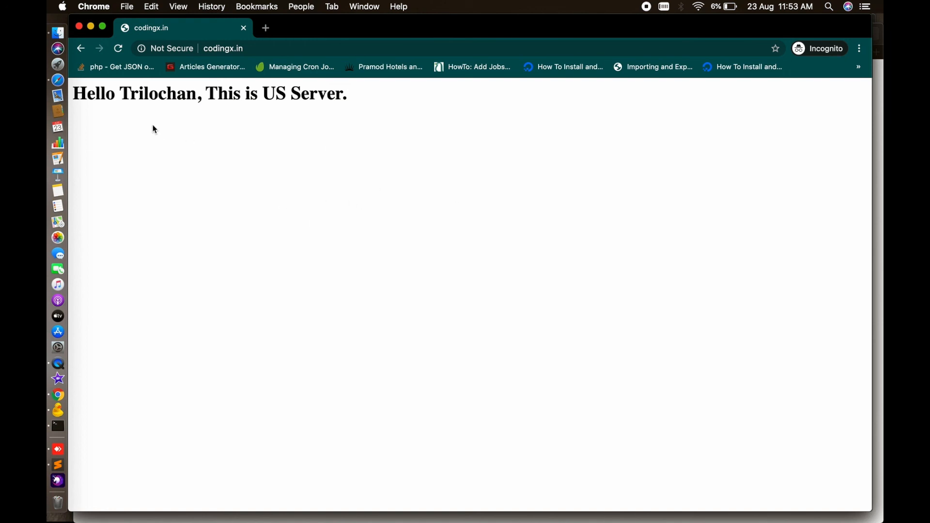
- Switch to the Route 53 console in Safari and delete the Europe, Asia and North America geolocation records of codingx.in
{"action": "left_click", "coordinate": [59, 81]}
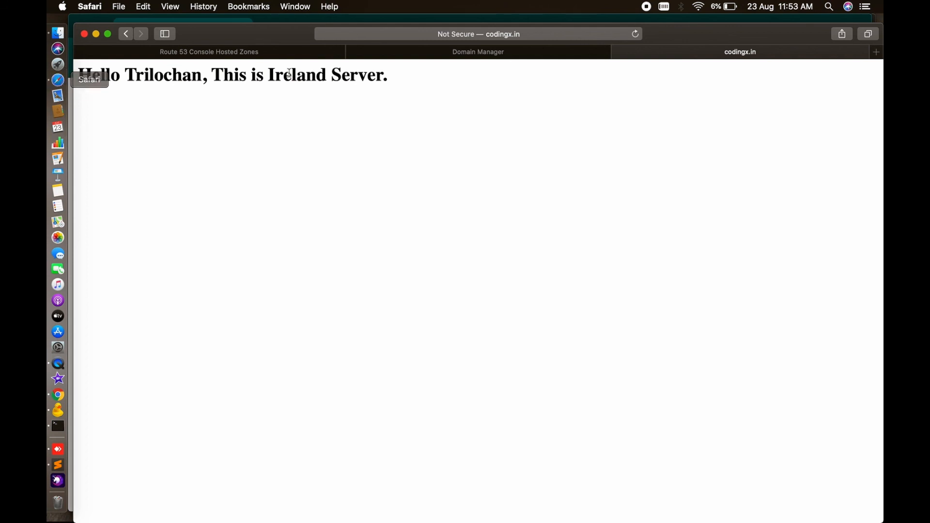
{"action": "left_click", "coordinate": [230, 52]}
{"action": "scroll", "coordinate": [555, 286], "scroll_direction": "down", "scroll_amount": 1}
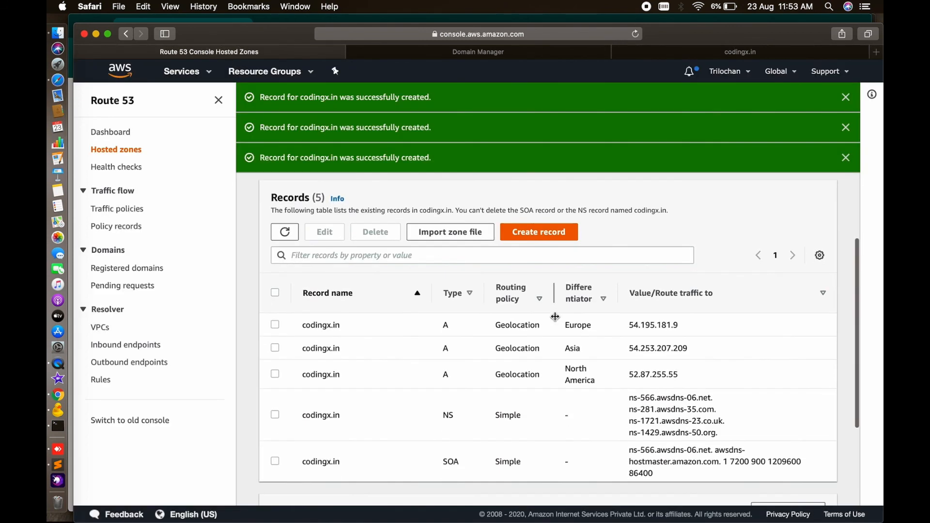
{"action": "left_click", "coordinate": [276, 325]}
{"action": "left_click", "coordinate": [276, 348]}
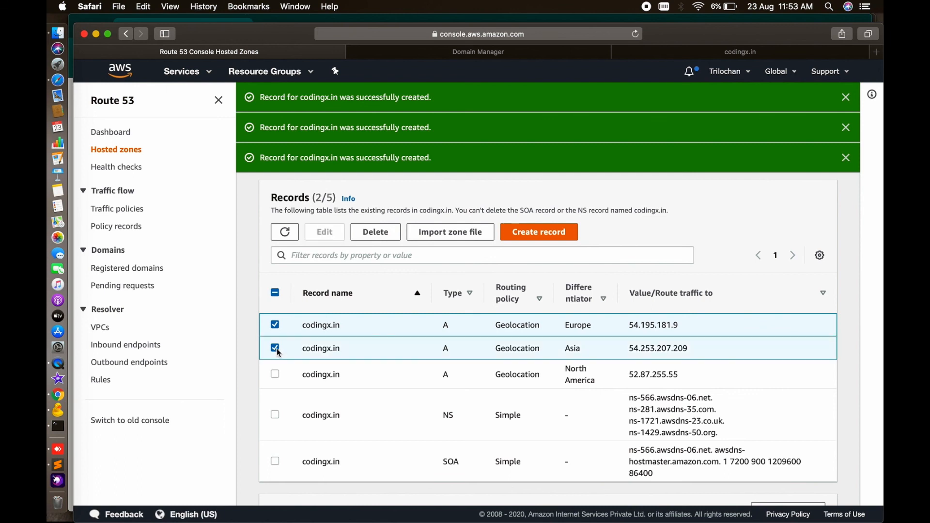
{"action": "left_click", "coordinate": [275, 374]}
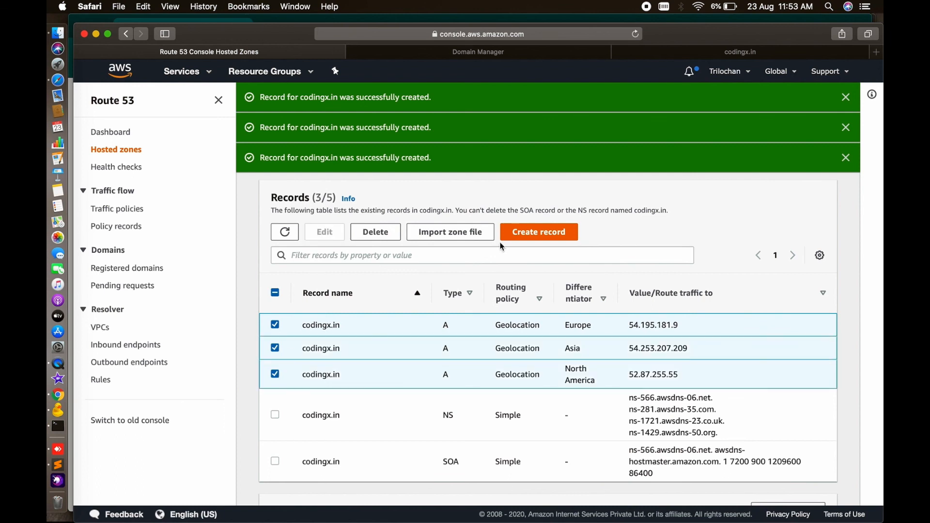
{"action": "left_click", "coordinate": [380, 236]}
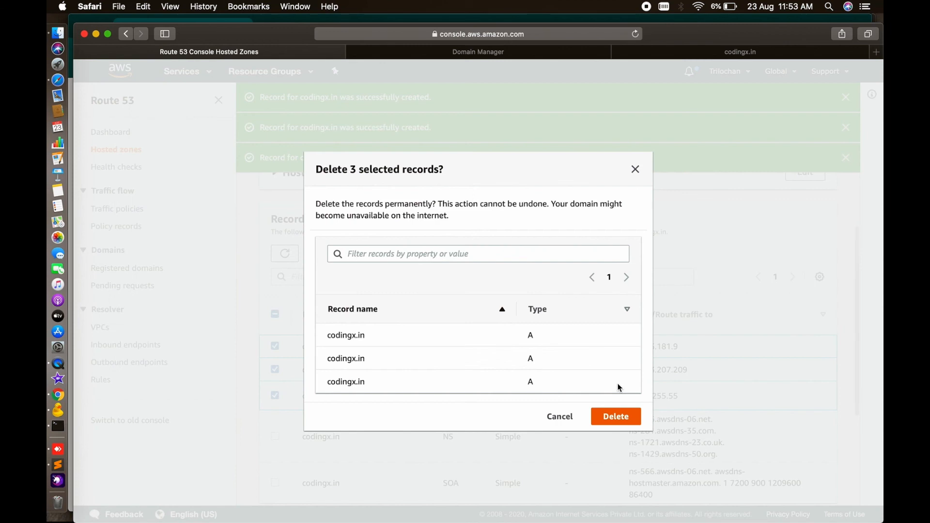
{"action": "left_click", "coordinate": [615, 417]}
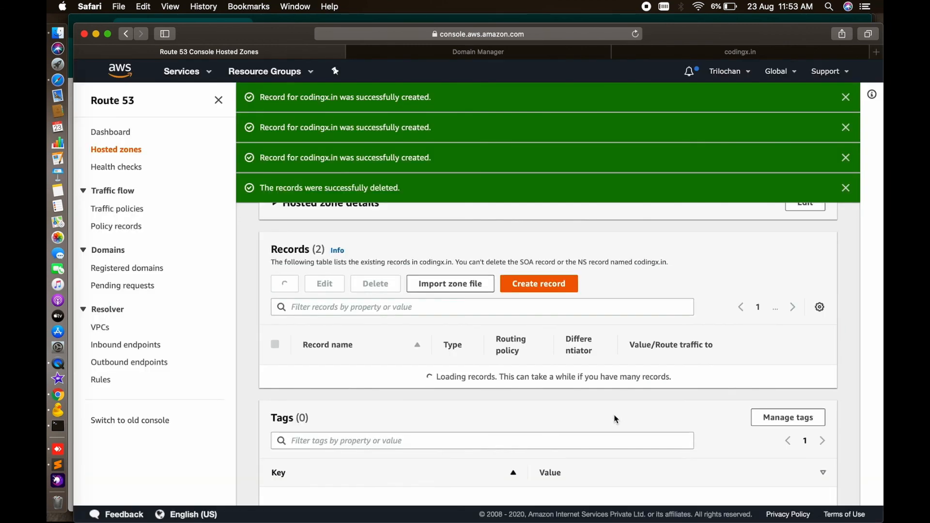
- Dismiss all the success notifications above the codingx.in hosted zone
{"action": "left_click", "coordinate": [846, 99]}
{"action": "left_click", "coordinate": [846, 100]}
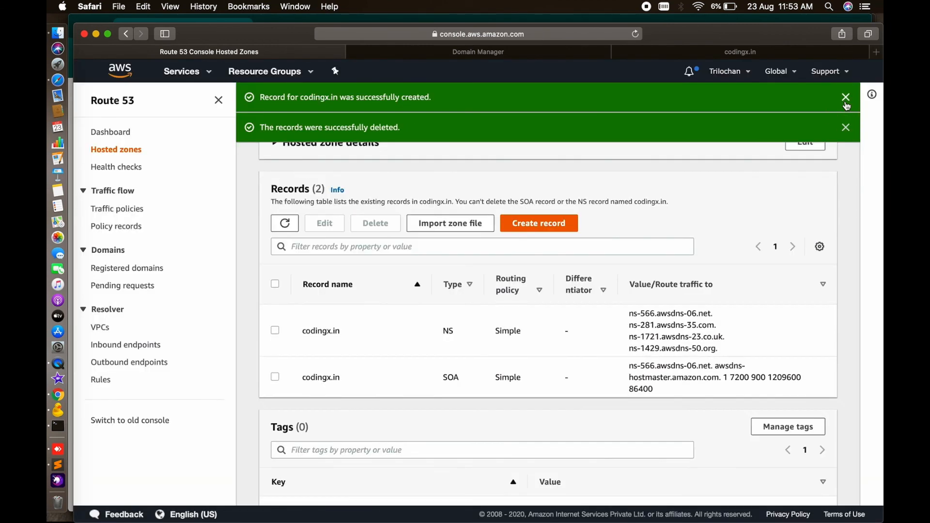
{"action": "left_click", "coordinate": [846, 100]}
{"action": "left_click", "coordinate": [845, 98]}
{"action": "scroll", "coordinate": [498, 177], "scroll_direction": "up", "scroll_amount": 3}
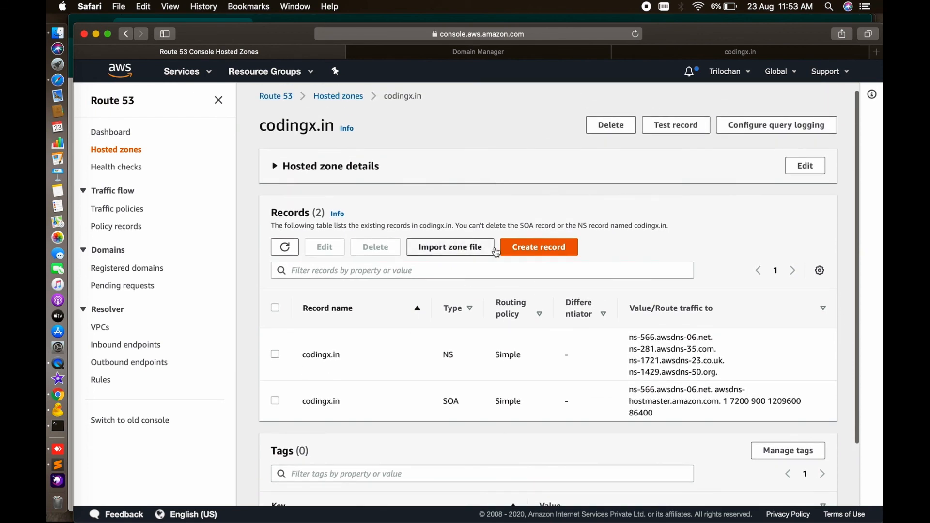
- Start creating a record in codingx.in with the Latency routing policy and continue to its configuration
{"action": "left_click", "coordinate": [540, 248]}
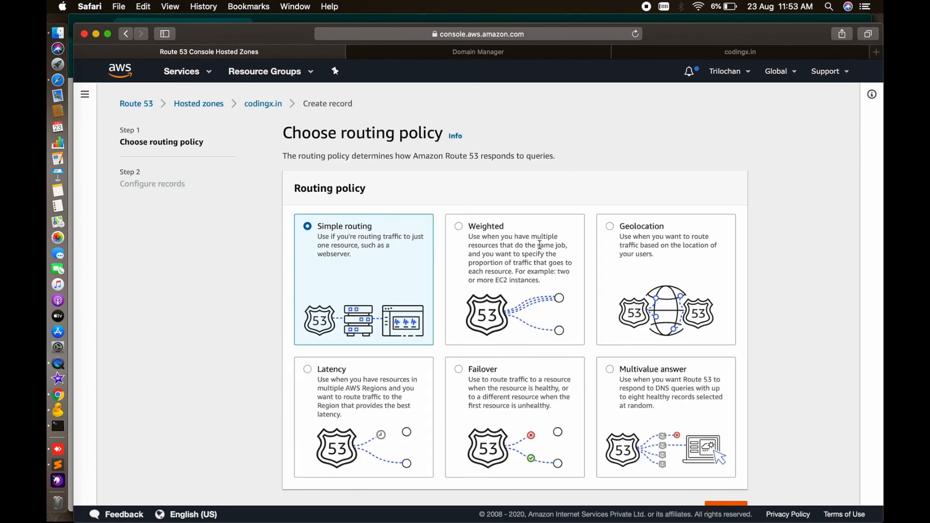
{"action": "scroll", "coordinate": [349, 396], "scroll_direction": "down", "scroll_amount": 1}
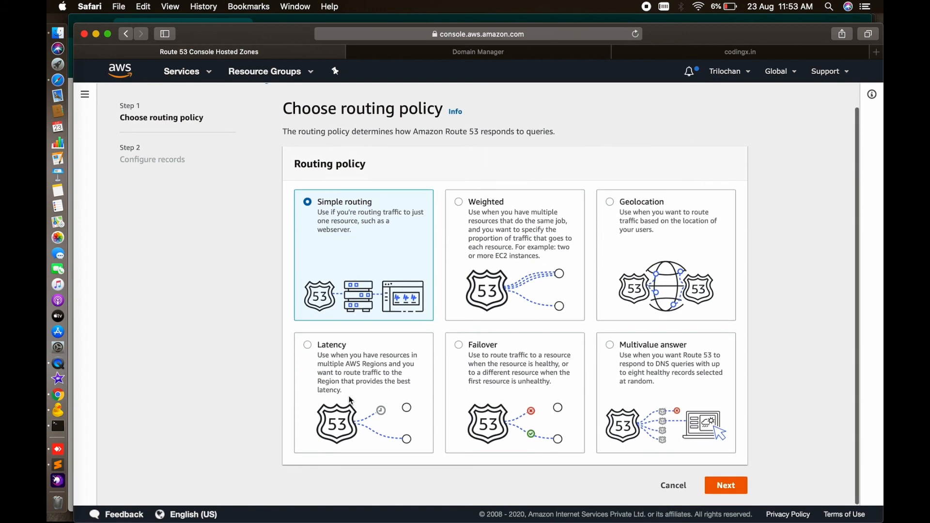
{"action": "left_click", "coordinate": [309, 346]}
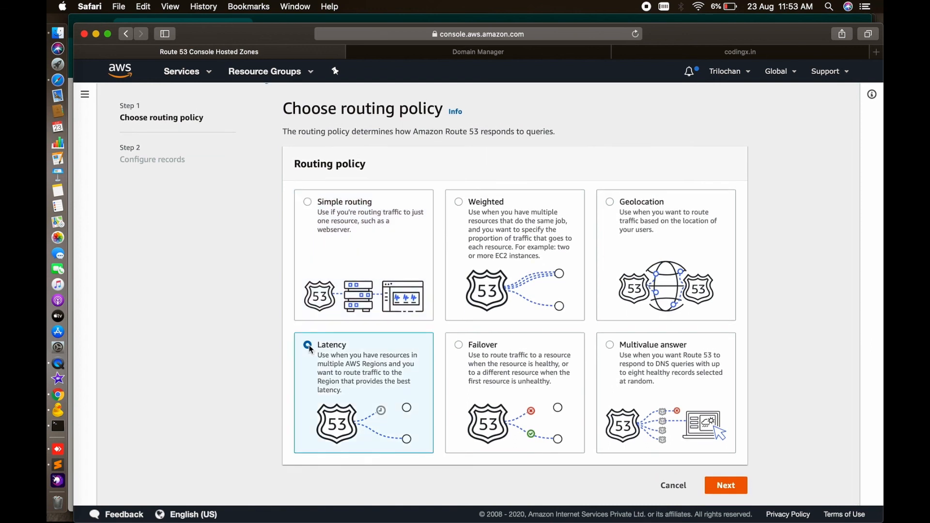
{"action": "left_click", "coordinate": [726, 486]}
- Define a latency record that routes traffic to an IP address or another value depending on the record type
{"action": "scroll", "coordinate": [567, 403], "scroll_direction": "down", "scroll_amount": 3}
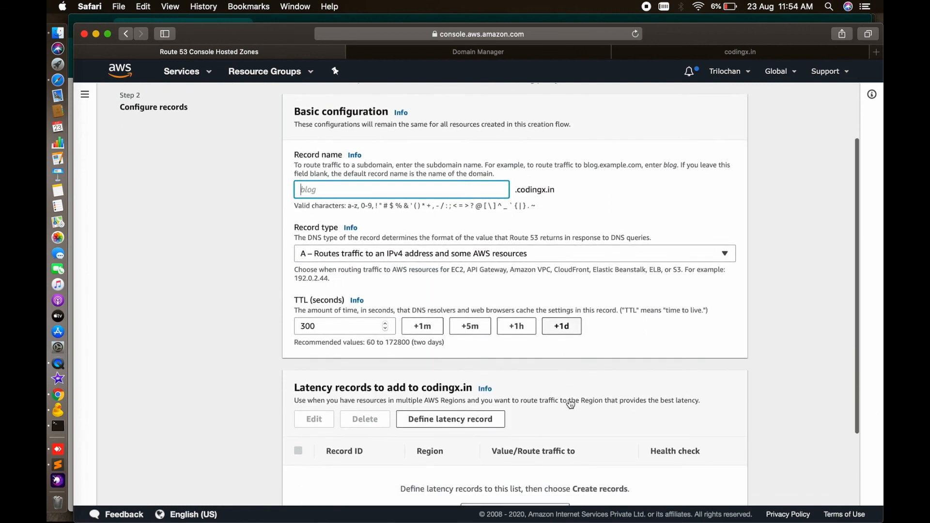
{"action": "scroll", "coordinate": [570, 403], "scroll_direction": "down", "scroll_amount": 4}
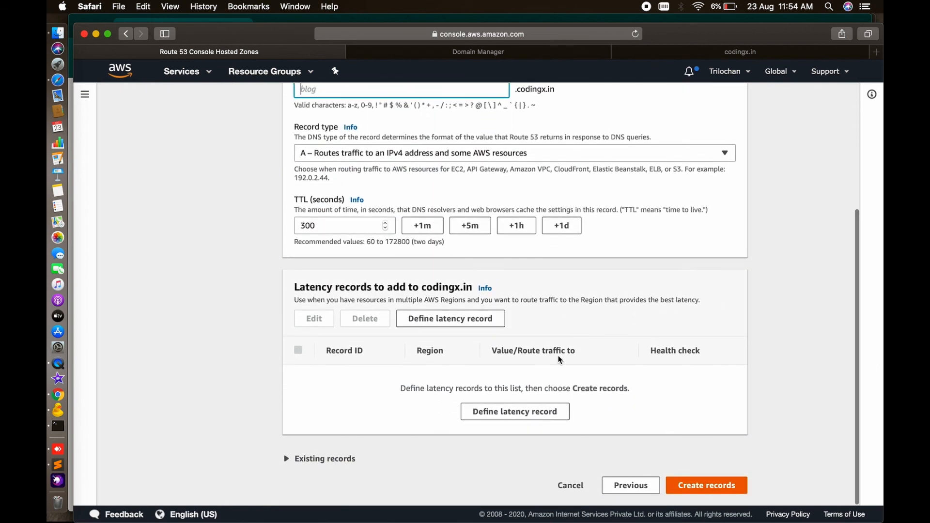
{"action": "left_click", "coordinate": [443, 320]}
{"action": "left_click", "coordinate": [402, 269]}
{"action": "left_click", "coordinate": [391, 306]}
{"action": "left_click", "coordinate": [383, 294]}
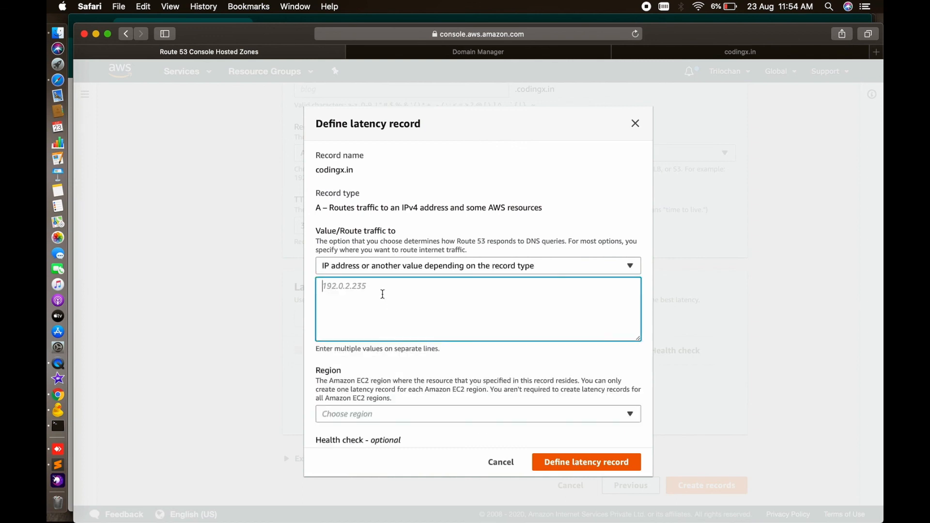
- Copy the Syd address 54.253.207.209 from the Sublime Text note and paste it as the latency record's value in Safari
{"action": "left_click", "coordinate": [59, 471]}
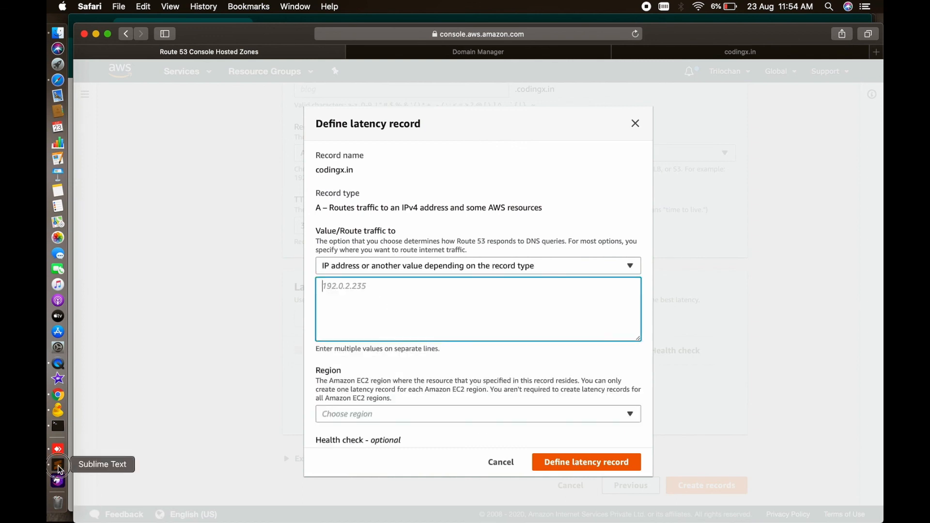
{"action": "left_click_drag", "start_coordinate": [167, 56], "coordinate": [297, 52]}
{"action": "key", "text": "super+c"}
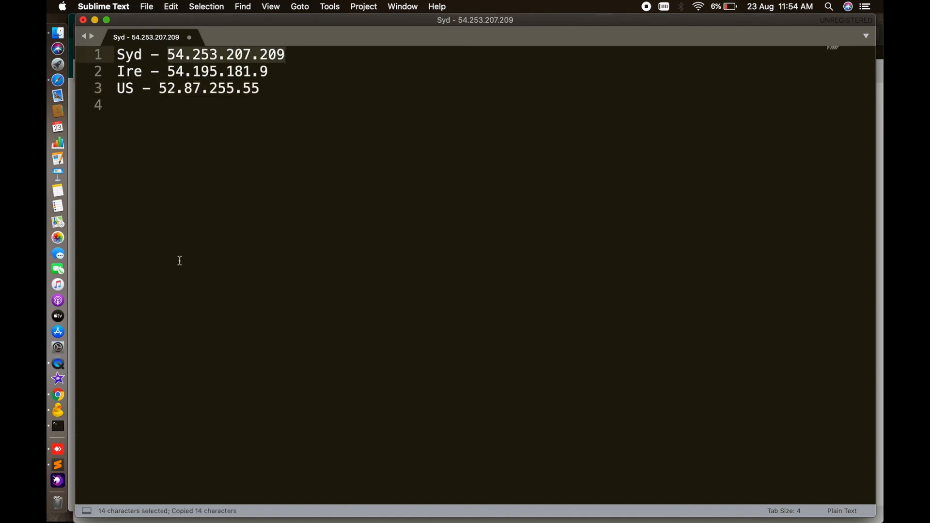
{"action": "left_click", "coordinate": [58, 80]}
{"action": "key", "text": "super+v"}
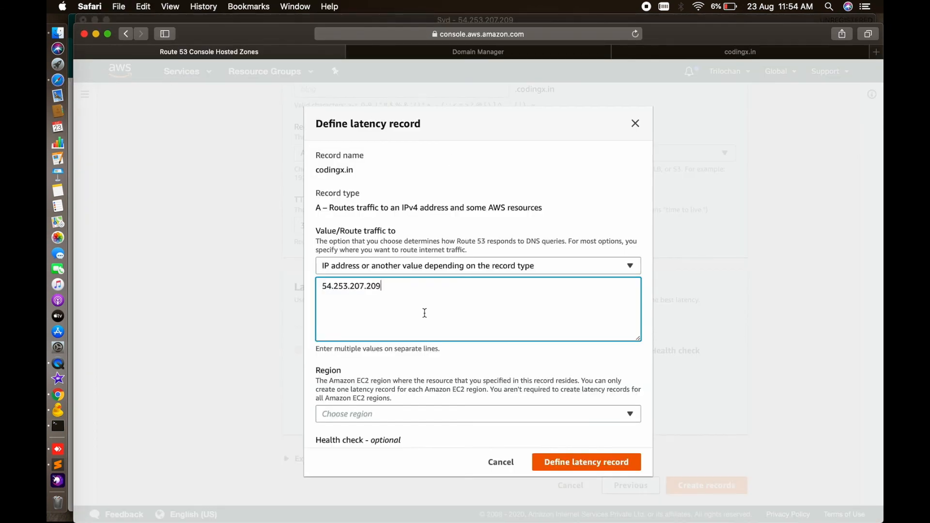
- Set the latency record's region to Asia Pacific (Sydney)
{"action": "scroll", "coordinate": [424, 313], "scroll_direction": "down", "scroll_amount": 5}
{"action": "left_click", "coordinate": [404, 310]}
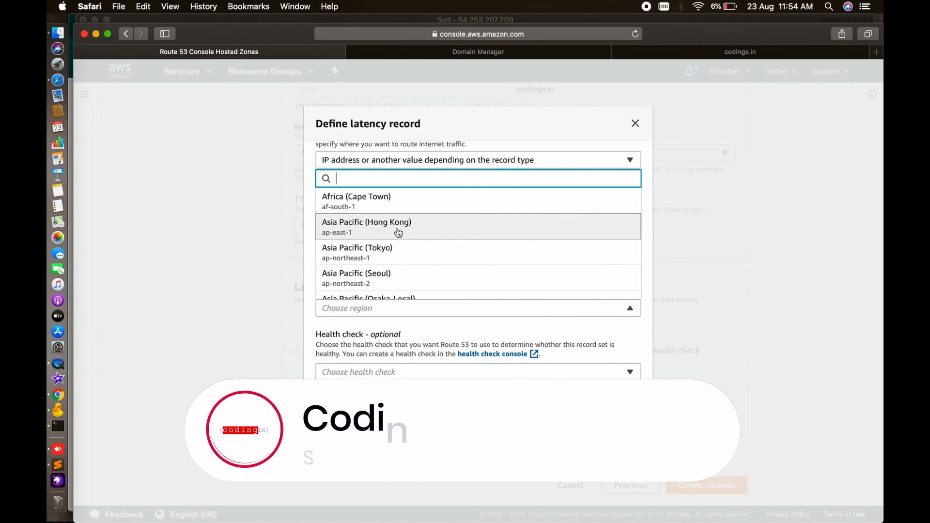
{"action": "scroll", "coordinate": [448, 256], "scroll_direction": "down", "scroll_amount": 3}
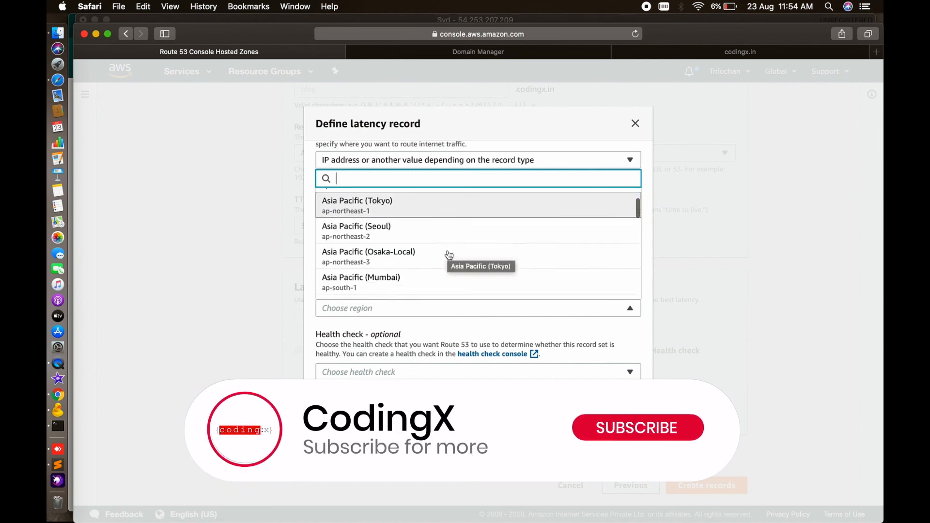
{"action": "scroll", "coordinate": [449, 255], "scroll_direction": "down", "scroll_amount": 2}
{"action": "left_click", "coordinate": [414, 264]}
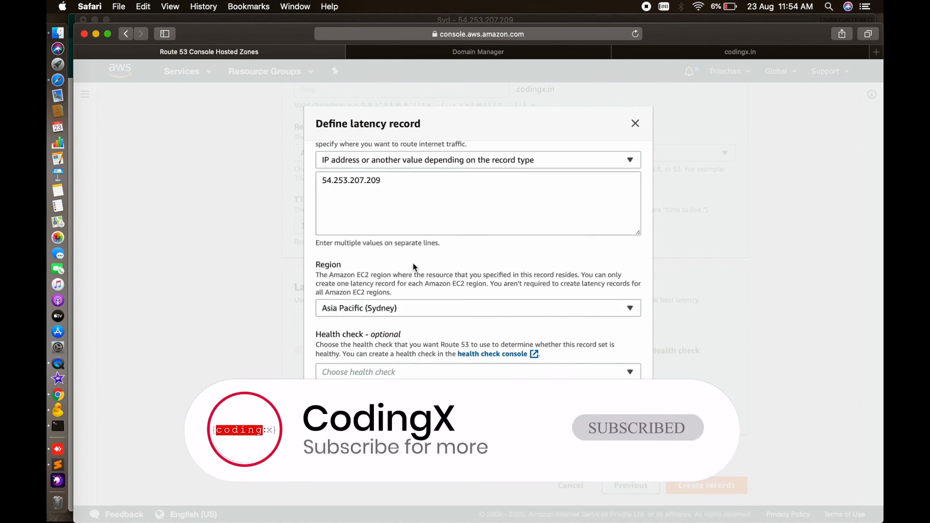
- Assign the Sydney health check and record ID syd to the latency record, and create it
{"action": "left_click", "coordinate": [396, 371]}
{"action": "left_click", "coordinate": [358, 338]}
{"action": "left_click", "coordinate": [371, 435]}
{"action": "type", "text": "syd"}
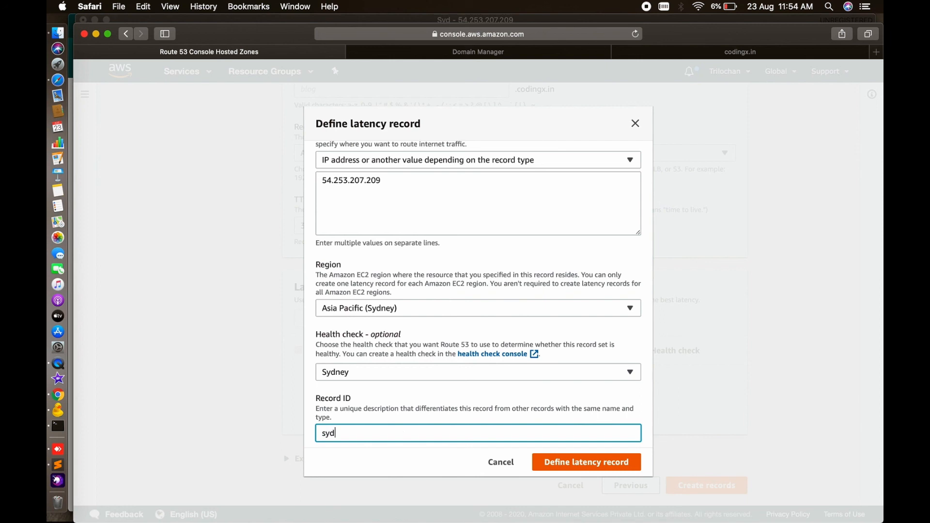
{"action": "left_click", "coordinate": [571, 462]}
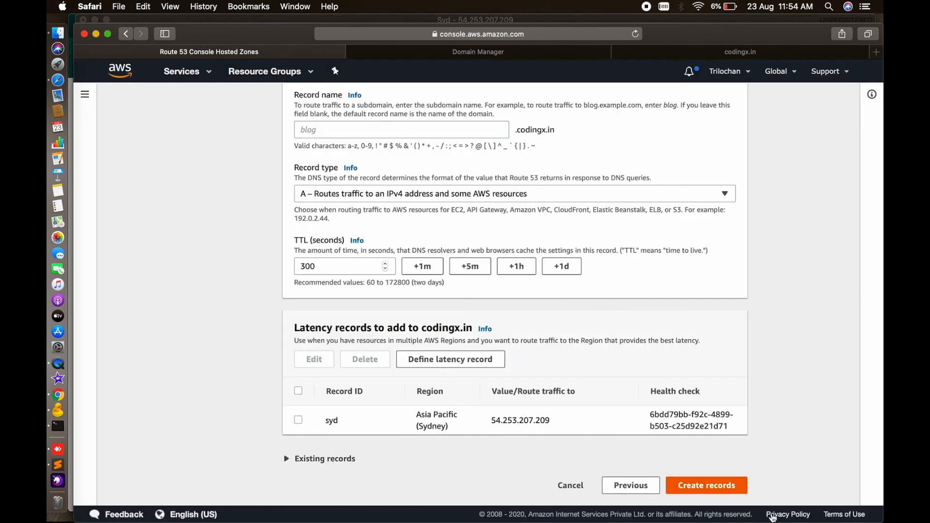
{"action": "left_click", "coordinate": [733, 495]}
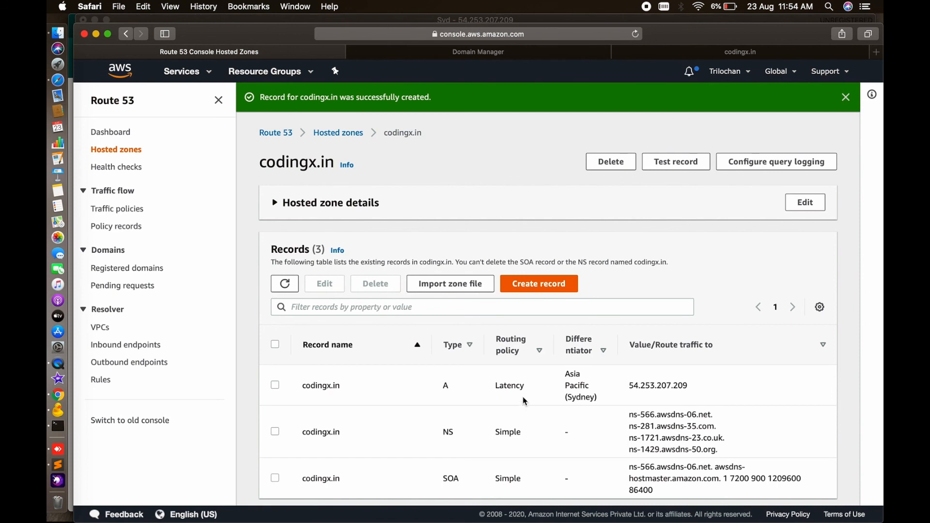
- Start another codingx.in record with the Latency routing policy and proceed to configuring it
{"action": "left_click", "coordinate": [531, 286]}
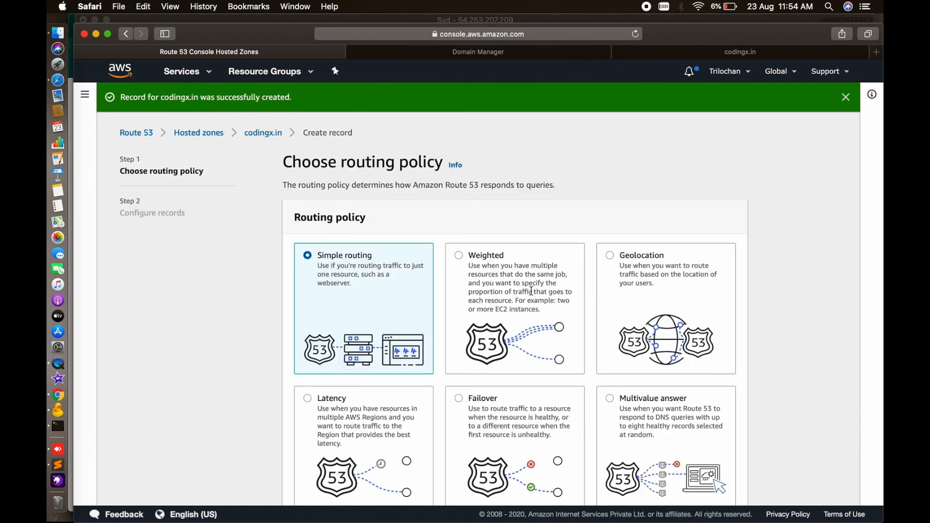
{"action": "left_click", "coordinate": [359, 438]}
{"action": "scroll", "coordinate": [385, 409], "scroll_direction": "down", "scroll_amount": 2}
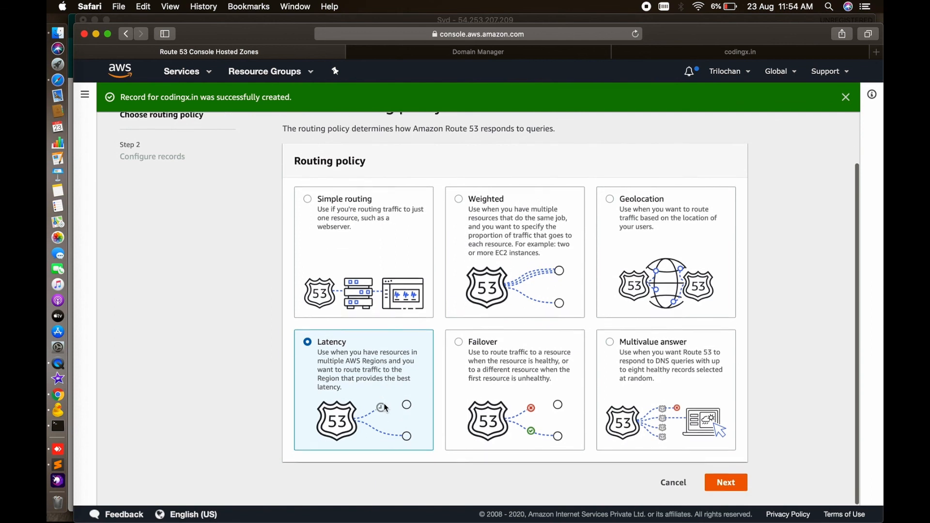
{"action": "left_click", "coordinate": [729, 483]}
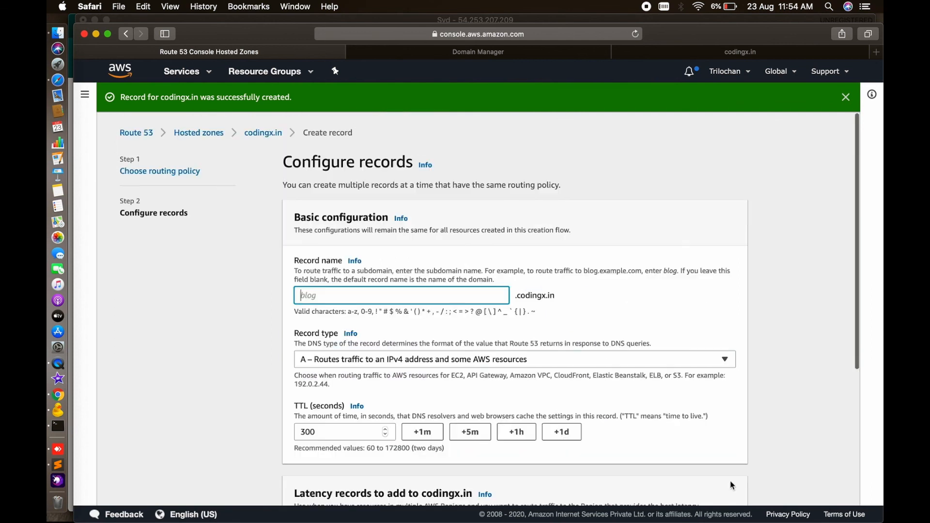
- Define the second latency record with IP address or another value depending on the record type as its endpoint
{"action": "scroll", "coordinate": [431, 338], "scroll_direction": "down", "scroll_amount": 5}
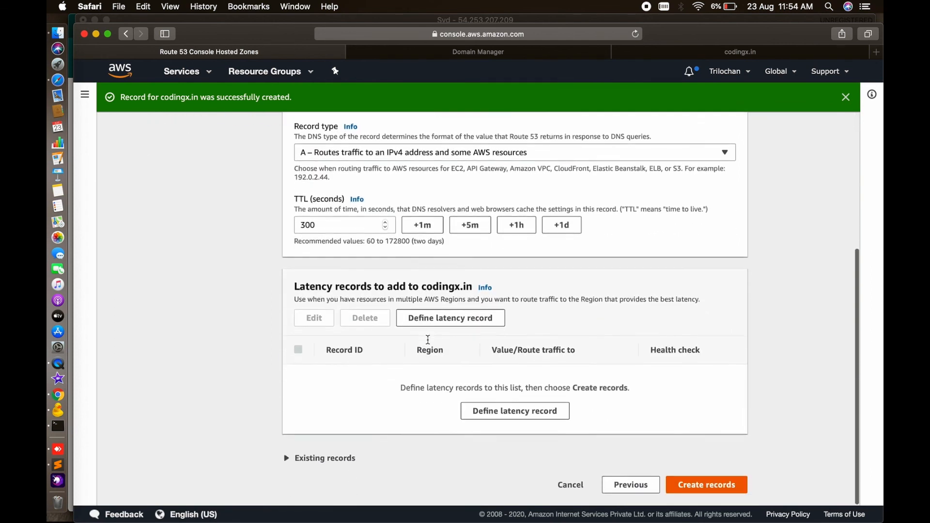
{"action": "left_click", "coordinate": [440, 319]}
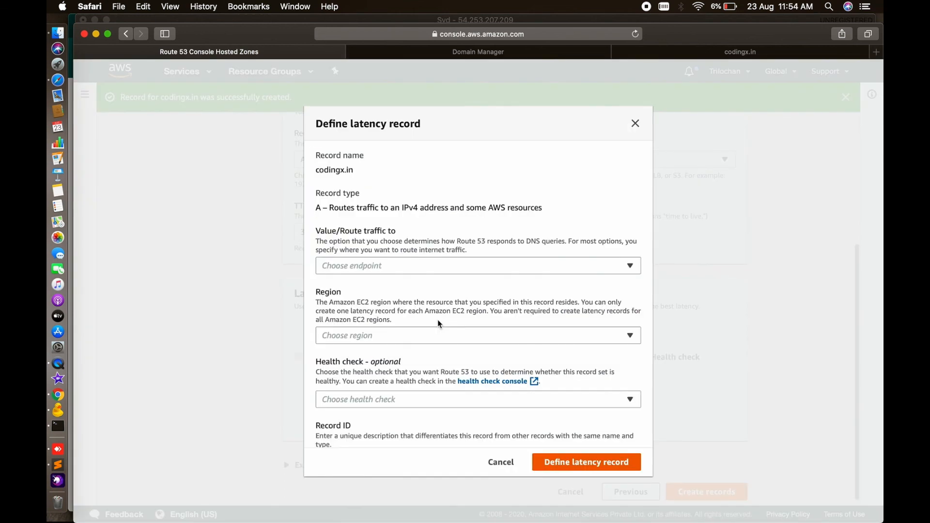
{"action": "left_click", "coordinate": [401, 271]}
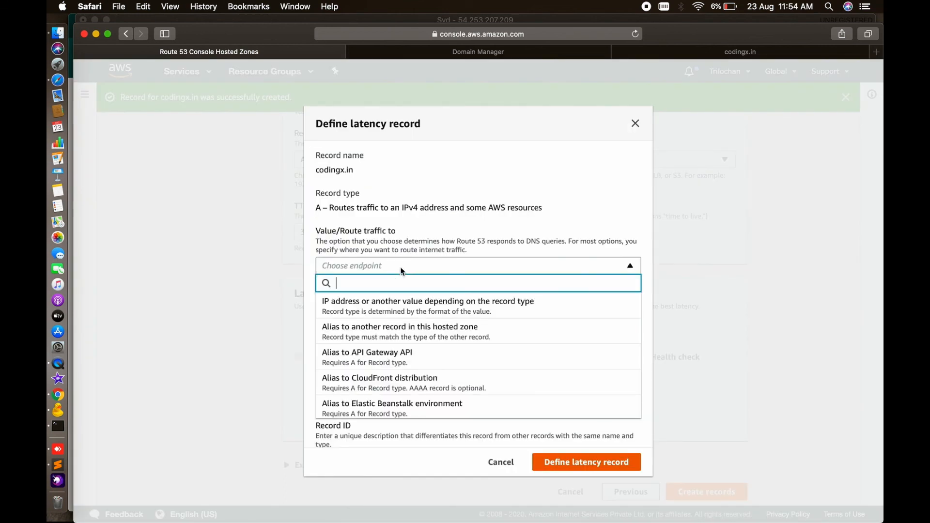
{"action": "left_click", "coordinate": [398, 304]}
{"action": "left_click", "coordinate": [371, 295]}
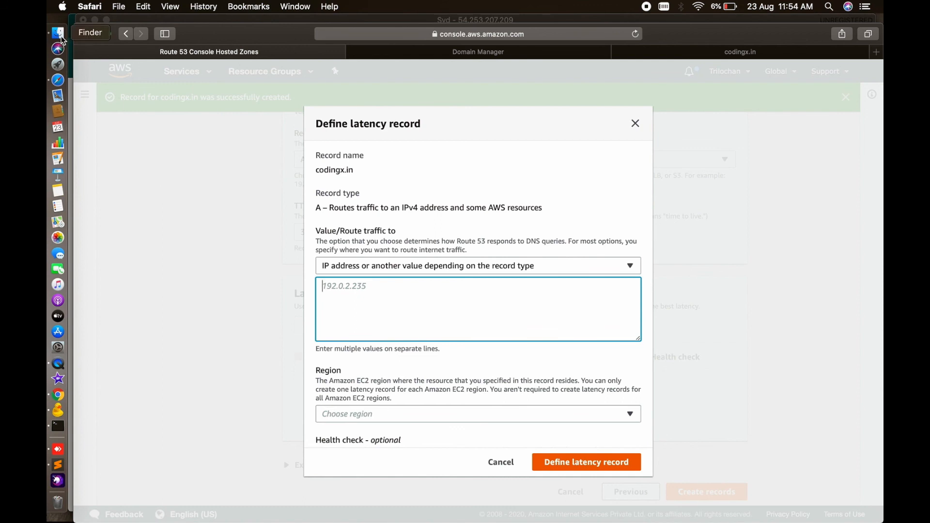
- Copy the Ire address 54.195.181.9 from the Sublime Text note and paste it as the second record's value in Safari
{"action": "left_click", "coordinate": [59, 466]}
{"action": "left_click_drag", "start_coordinate": [172, 73], "coordinate": [268, 72]}
{"action": "key", "text": "super+c"}
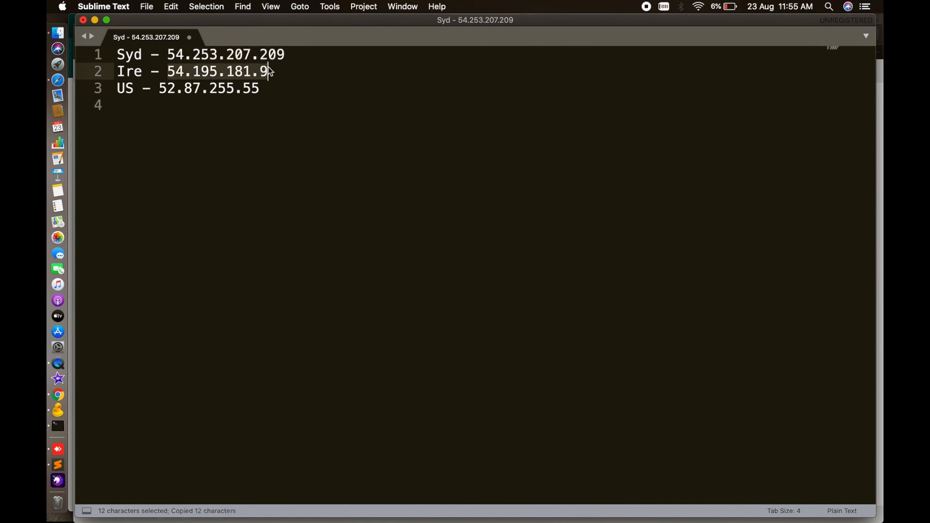
{"action": "left_click", "coordinate": [58, 80]}
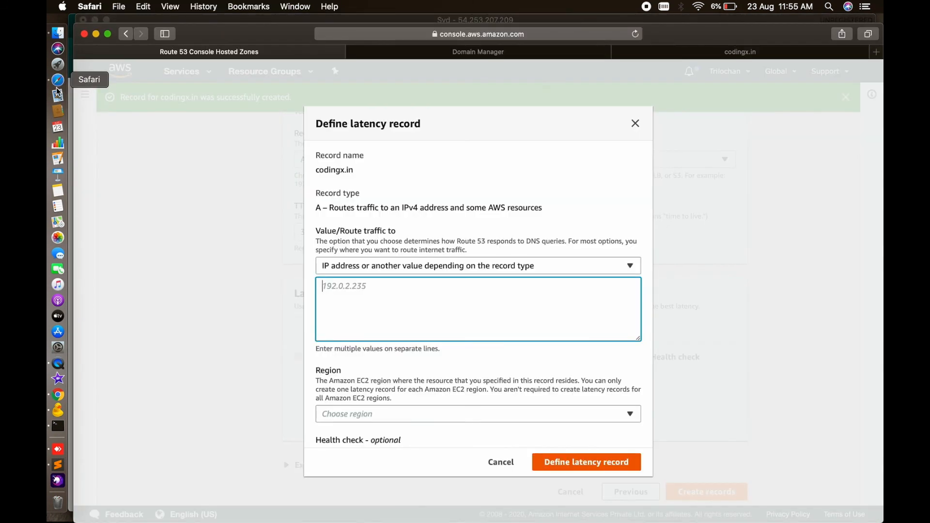
{"action": "key", "text": "super+v"}
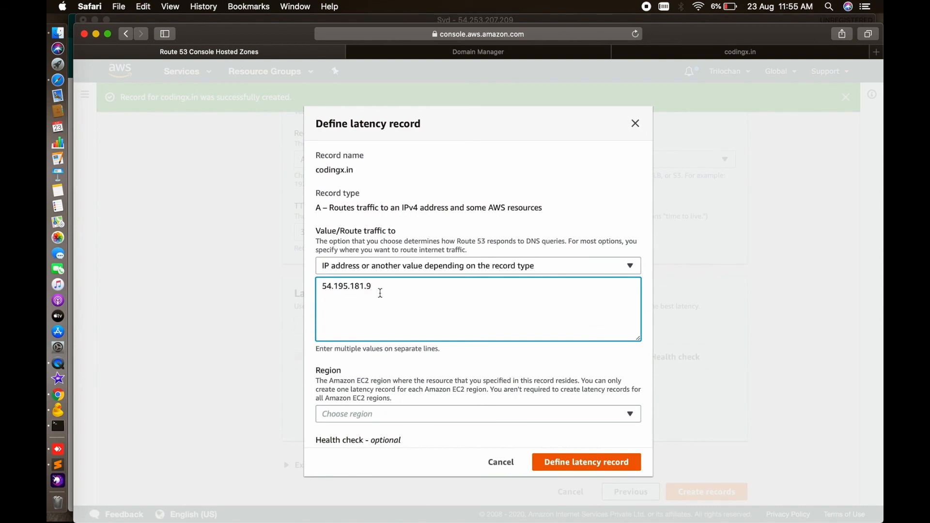
- Set the second latency record's region to Europe (Ireland)
{"action": "left_click", "coordinate": [432, 415]}
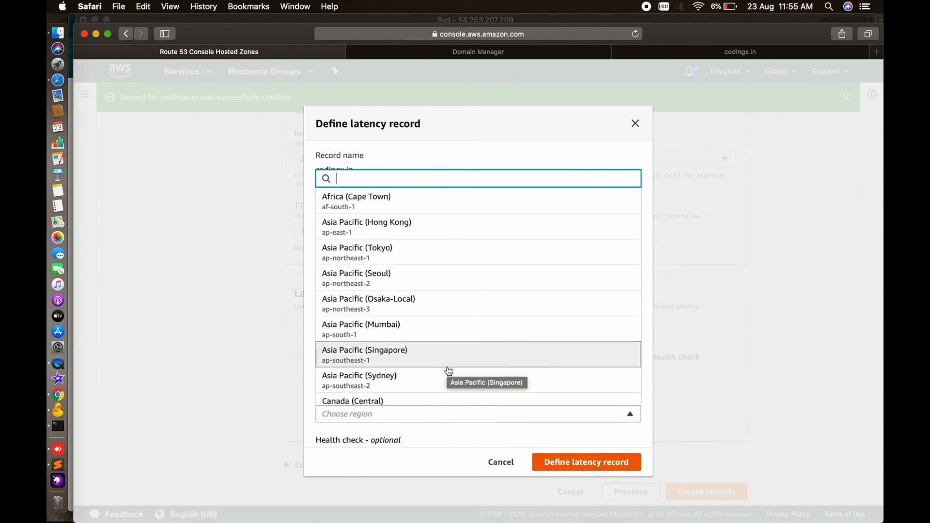
{"action": "scroll", "coordinate": [449, 371], "scroll_direction": "down", "scroll_amount": 6}
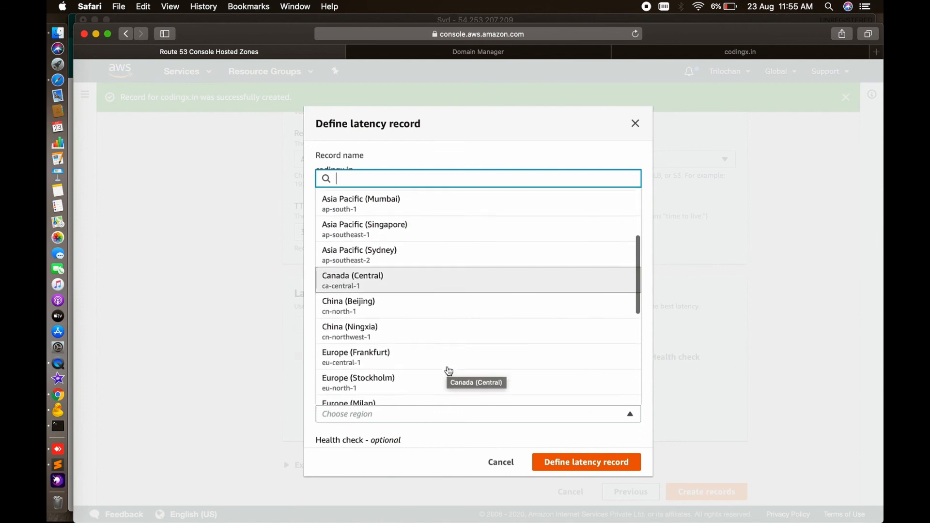
{"action": "scroll", "coordinate": [449, 371], "scroll_direction": "down", "scroll_amount": 5}
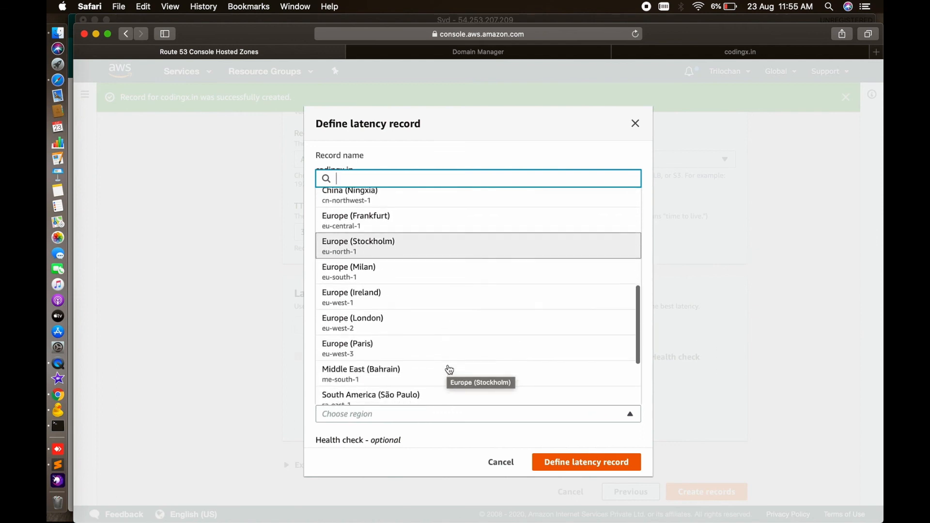
{"action": "left_click", "coordinate": [402, 300]}
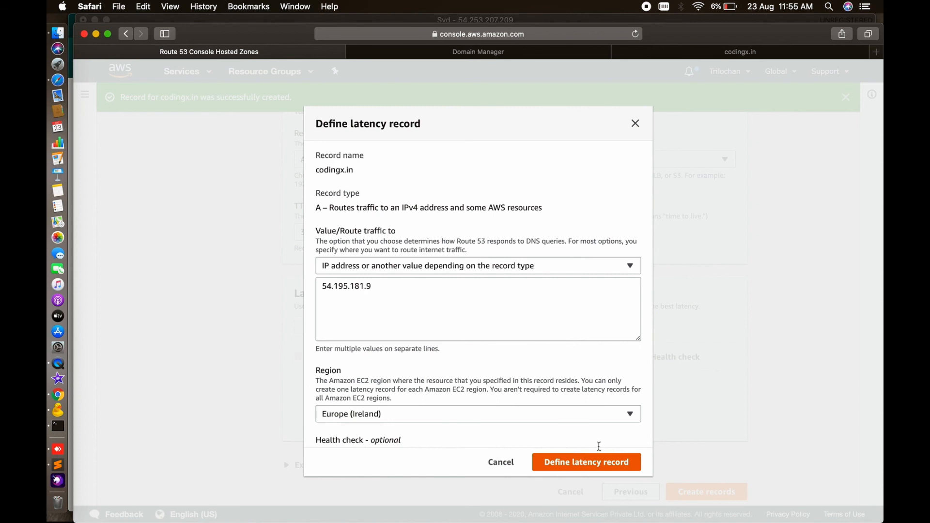
- Assign the Ireland health check and record ID ire to the latency record, and create it
{"action": "scroll", "coordinate": [542, 402], "scroll_direction": "down", "scroll_amount": 5}
{"action": "left_click", "coordinate": [463, 376]}
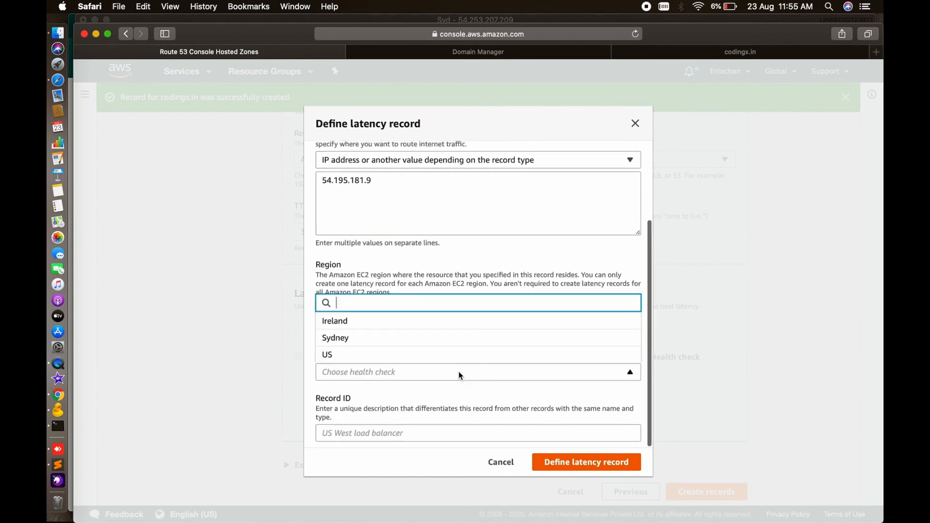
{"action": "left_click", "coordinate": [397, 327]}
{"action": "left_click", "coordinate": [385, 436]}
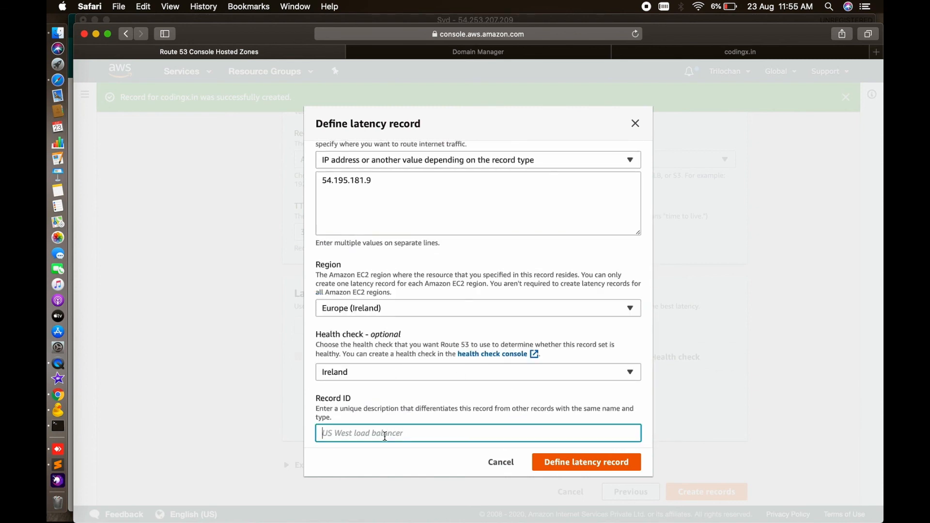
{"action": "type", "text": "ire"}
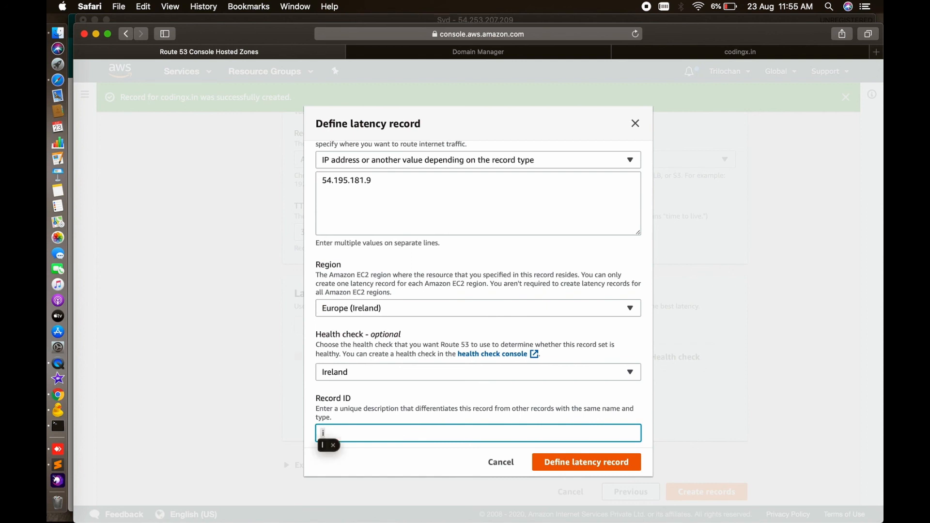
{"action": "left_click", "coordinate": [559, 465]}
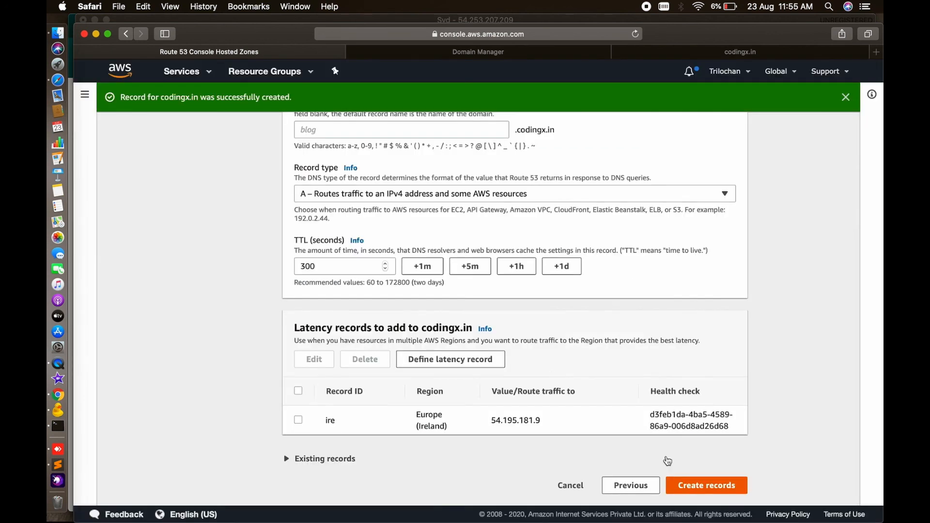
{"action": "left_click", "coordinate": [696, 494]}
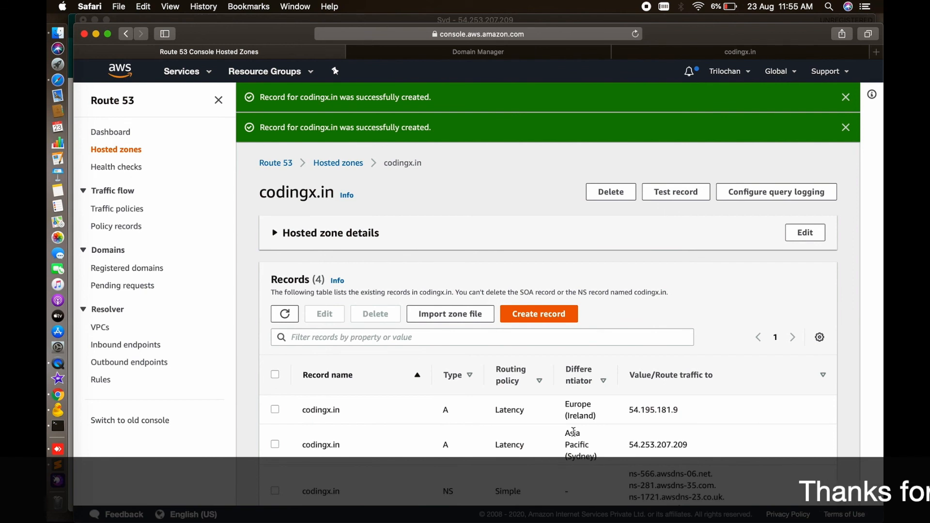
- Reload the codingx.in page to check which server answers under latency routing
{"action": "left_click", "coordinate": [693, 52]}
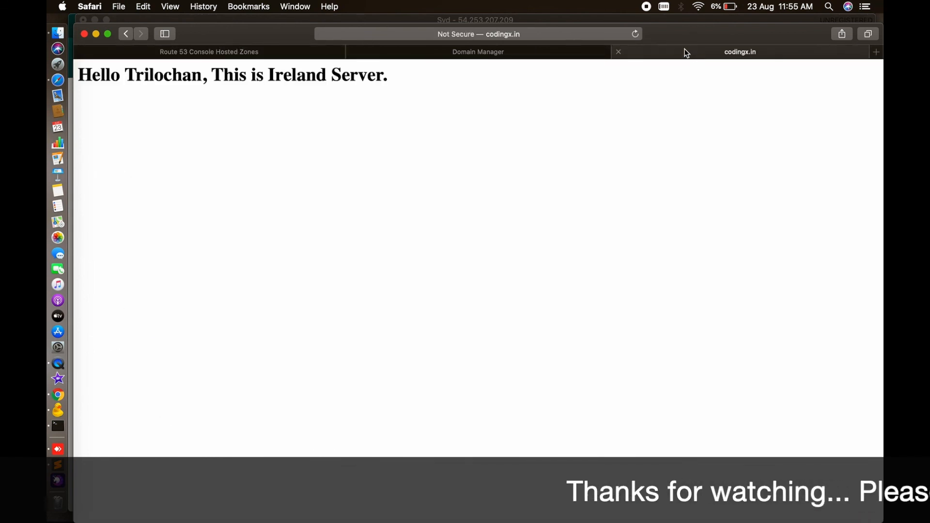
{"action": "left_click", "coordinate": [635, 34]}
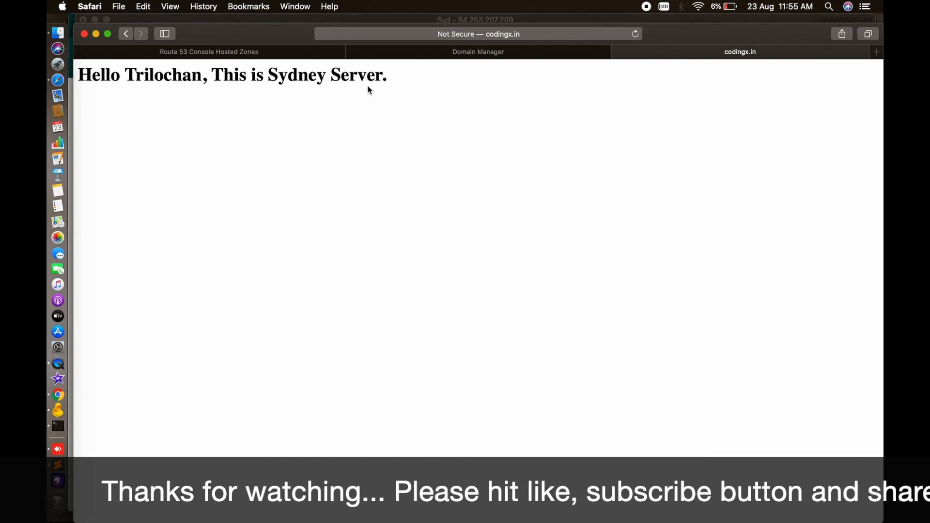
{"action": "left_click", "coordinate": [635, 34]}
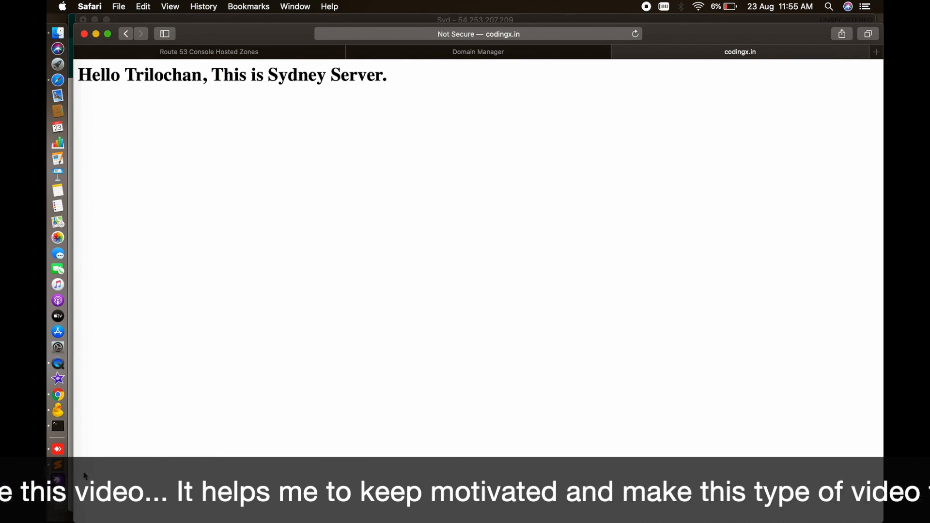
- Connect Free VPN through the Europe IPv6 location, and reload codingx.in in Safari to test latency routing from there
{"action": "left_click", "coordinate": [58, 480]}
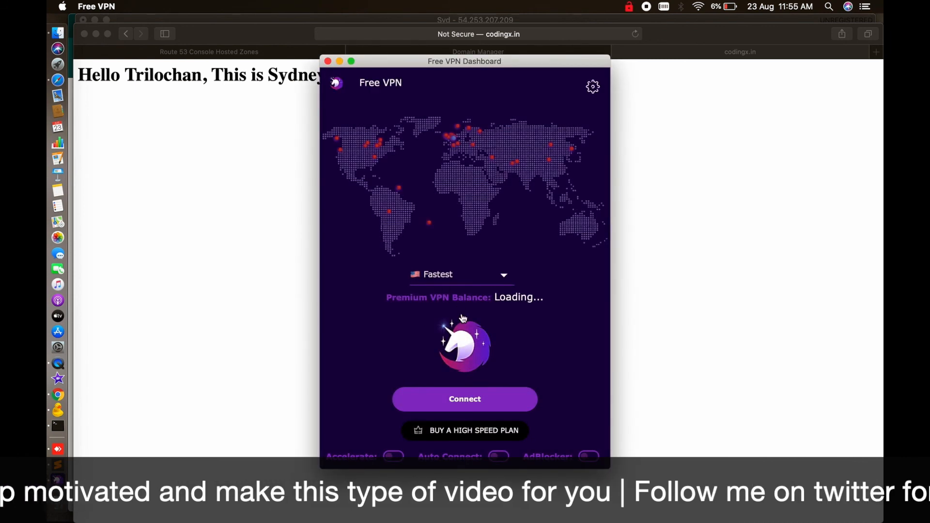
{"action": "left_click", "coordinate": [447, 276]}
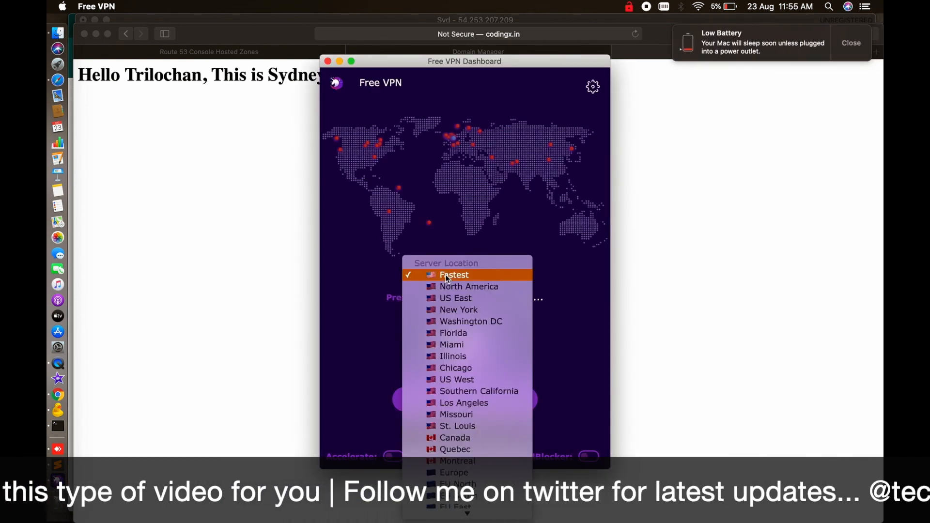
{"action": "left_click", "coordinate": [845, 46]}
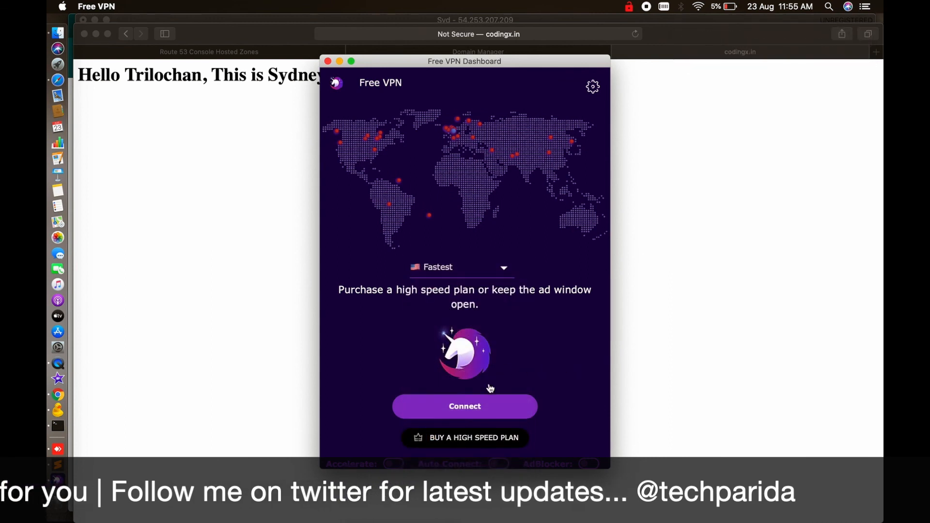
{"action": "left_click", "coordinate": [448, 267]}
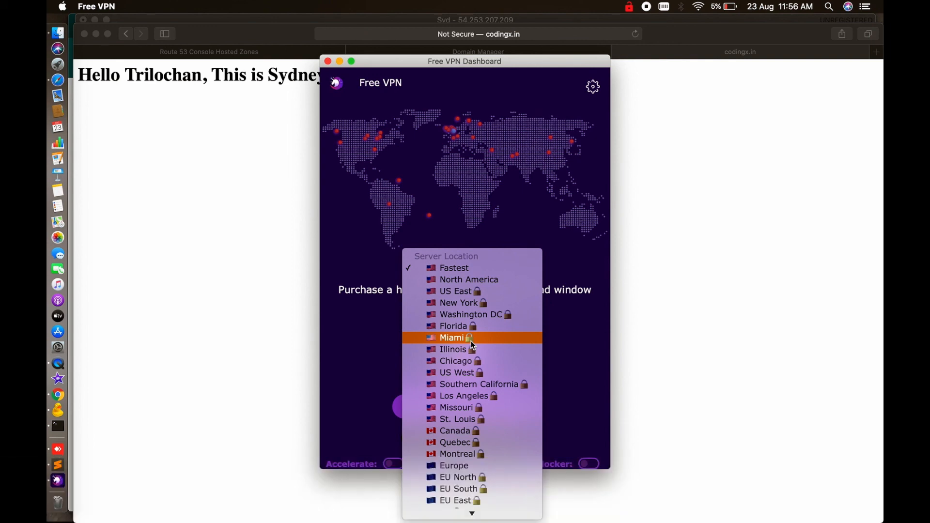
{"action": "scroll", "coordinate": [474, 343], "scroll_direction": "down", "scroll_amount": 10}
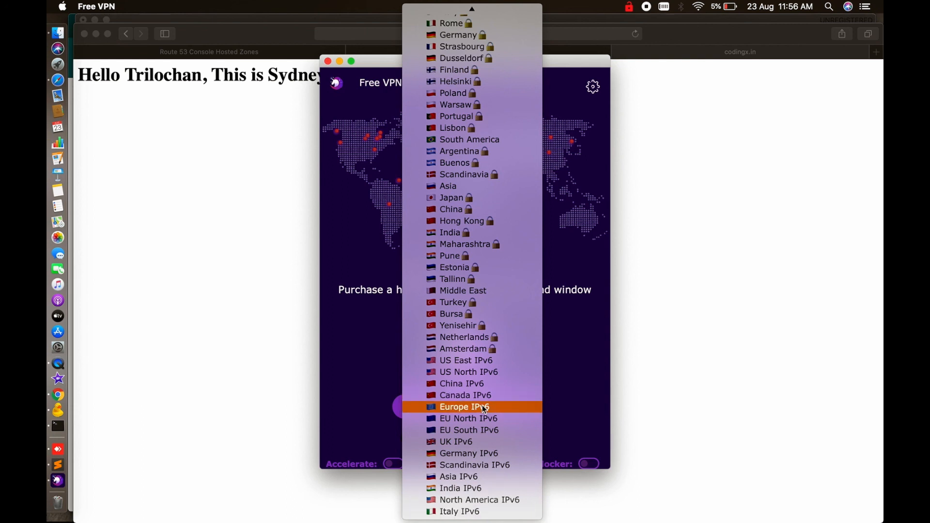
{"action": "left_click", "coordinate": [468, 407]}
{"action": "left_click", "coordinate": [469, 413]}
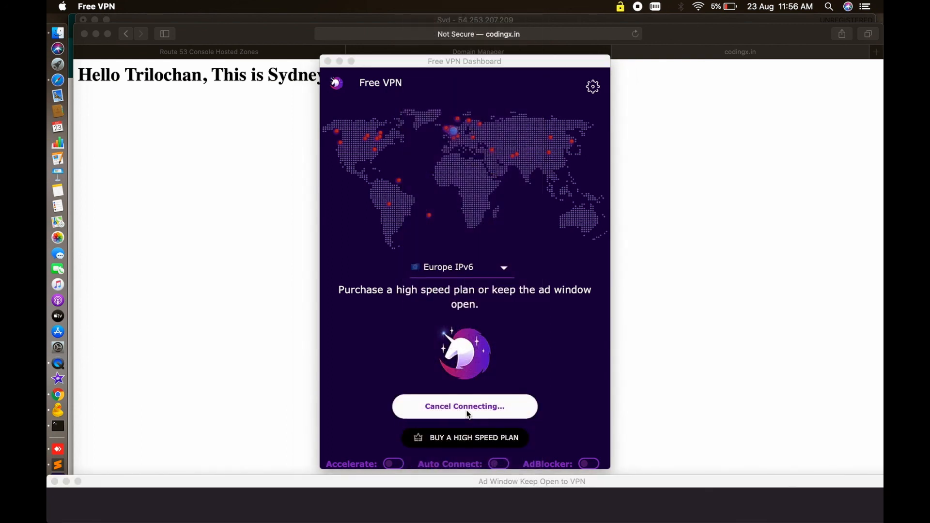
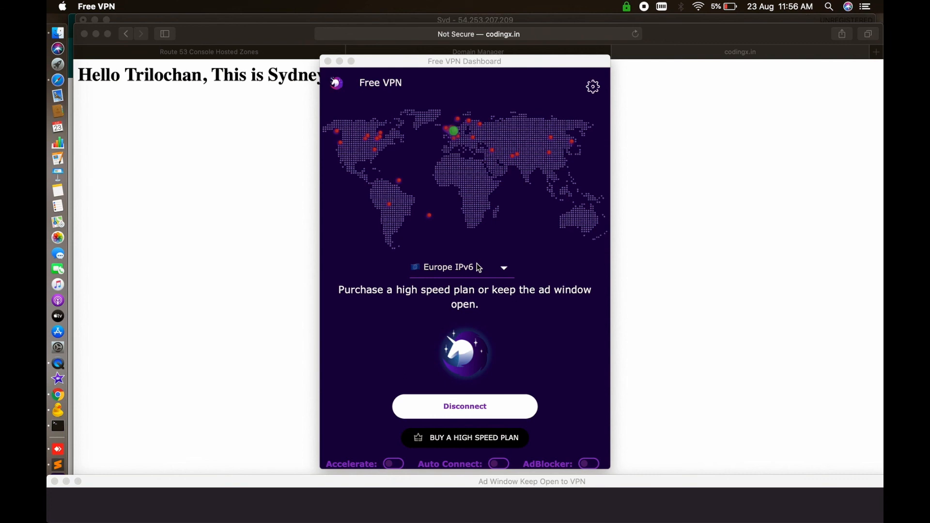
{"action": "left_click", "coordinate": [301, 152]}
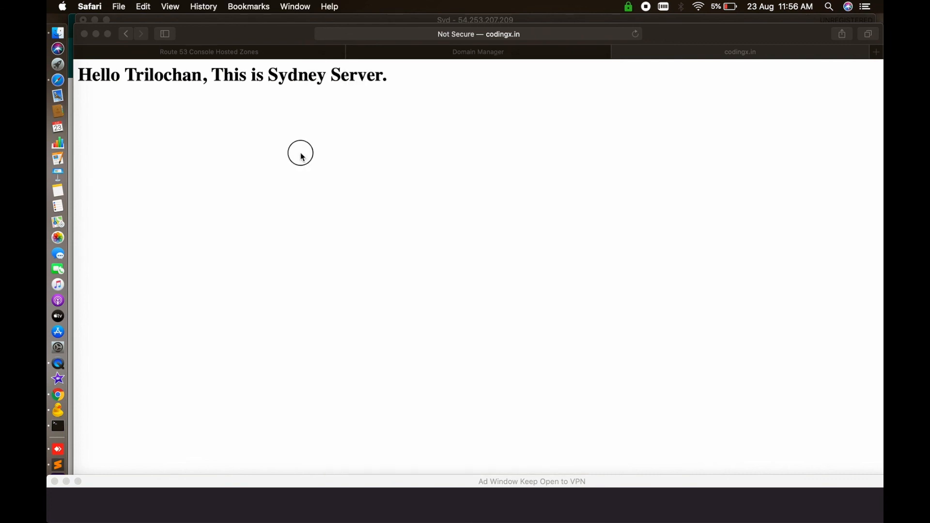
{"action": "left_click", "coordinate": [636, 34]}
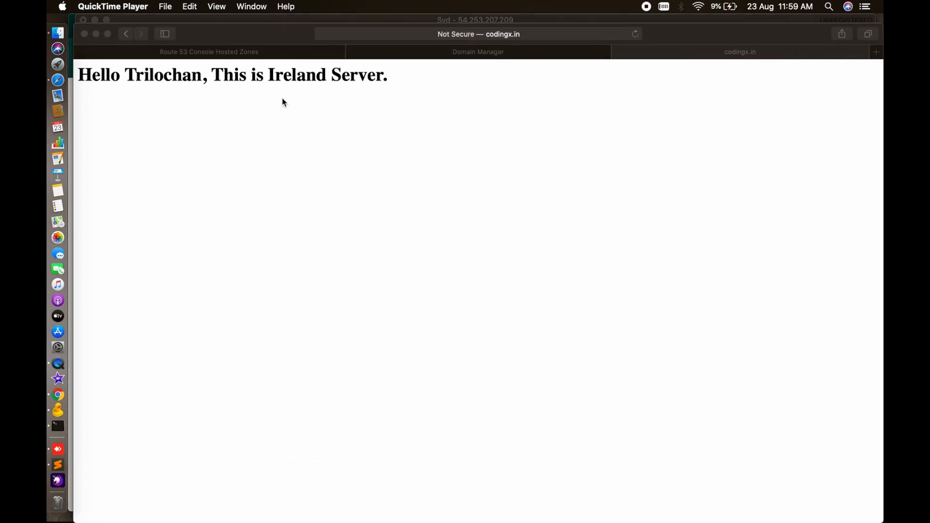
- Delete the Ireland and Sydney latency records from the codingx.in hosted zone in Route 53
{"action": "left_click", "coordinate": [226, 54]}
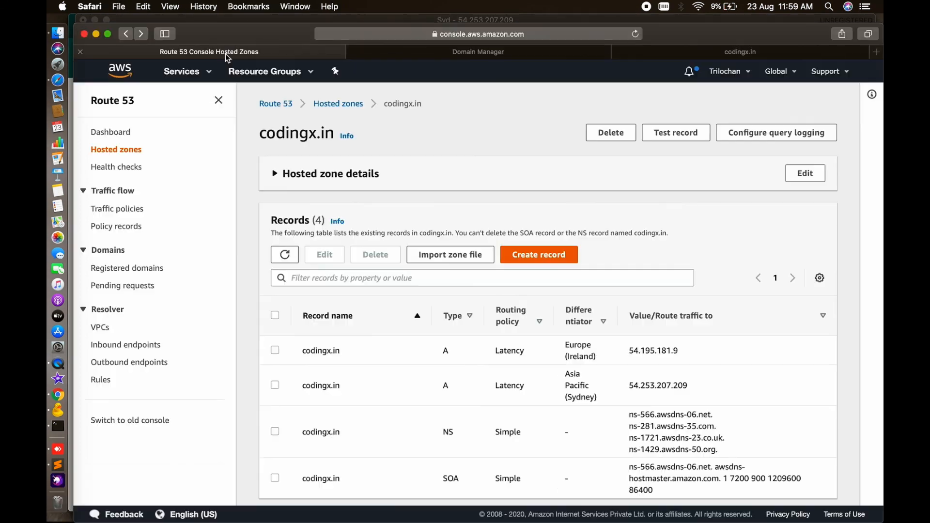
{"action": "left_click", "coordinate": [275, 350]}
{"action": "left_click", "coordinate": [275, 386]}
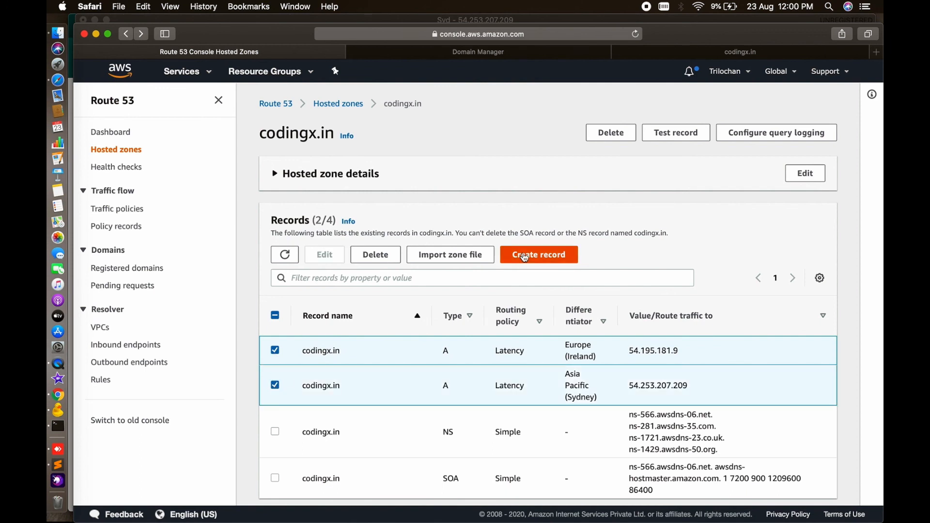
{"action": "left_click", "coordinate": [388, 253]}
{"action": "left_click", "coordinate": [616, 406]}
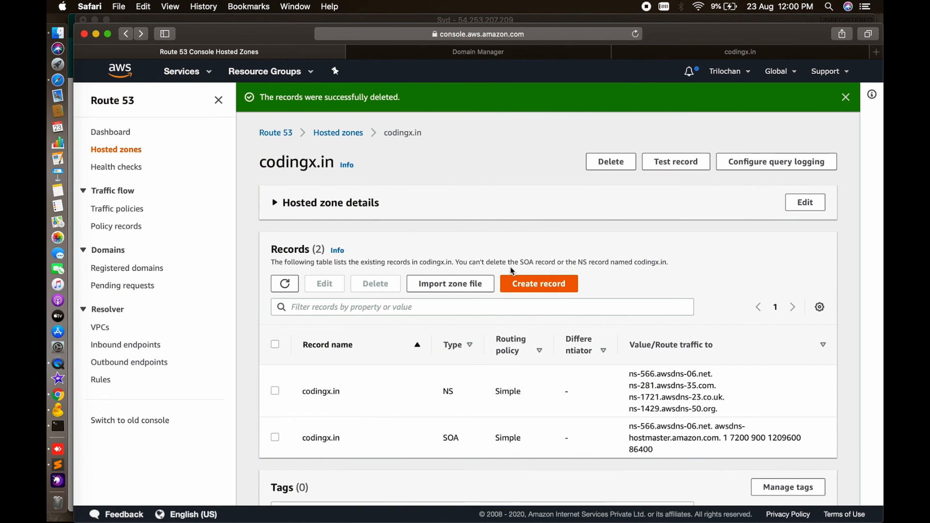
- Start a new codingx.in record with the Failover routing policy and proceed to configuring it
{"action": "left_click", "coordinate": [530, 286]}
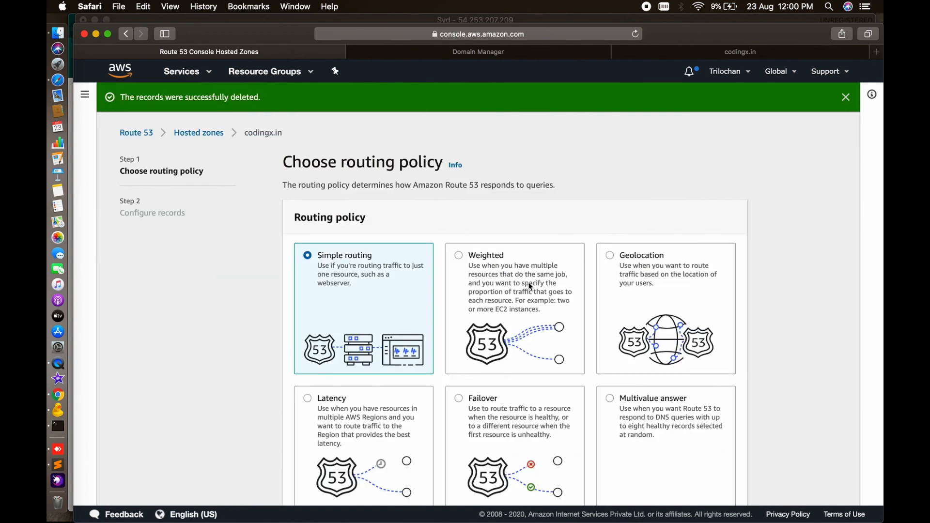
{"action": "left_click", "coordinate": [496, 421]}
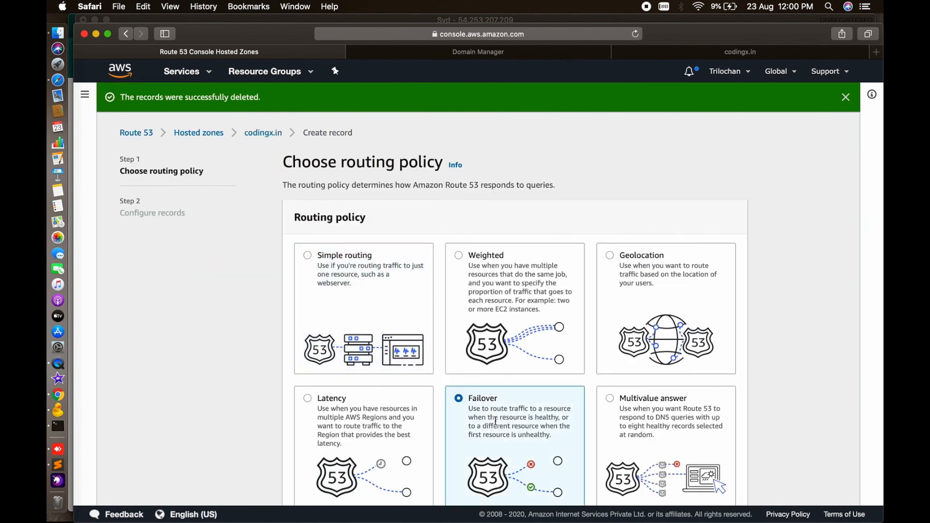
{"action": "scroll", "coordinate": [524, 407], "scroll_direction": "down", "scroll_amount": 2}
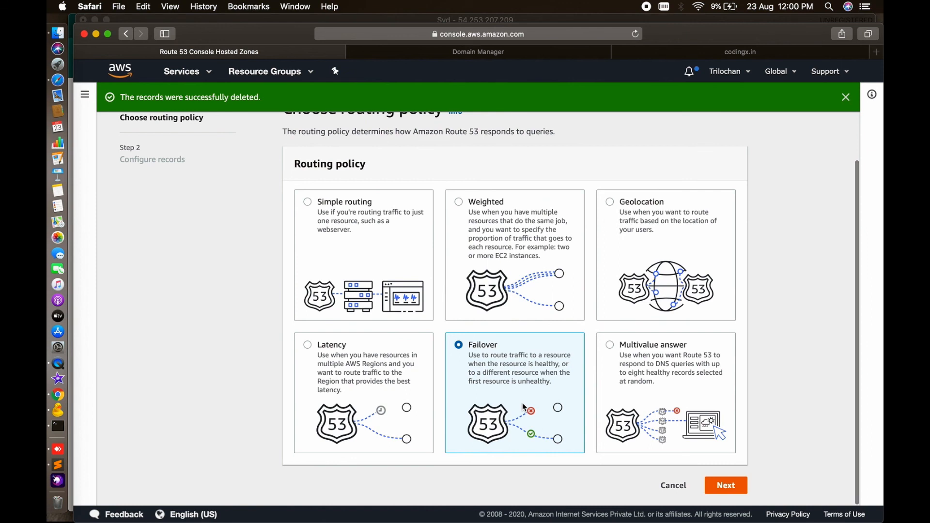
{"action": "left_click", "coordinate": [731, 486]}
- Define a failover record with IP address or another value depending on the record type as its endpoint
{"action": "scroll", "coordinate": [443, 287], "scroll_direction": "down", "scroll_amount": 5}
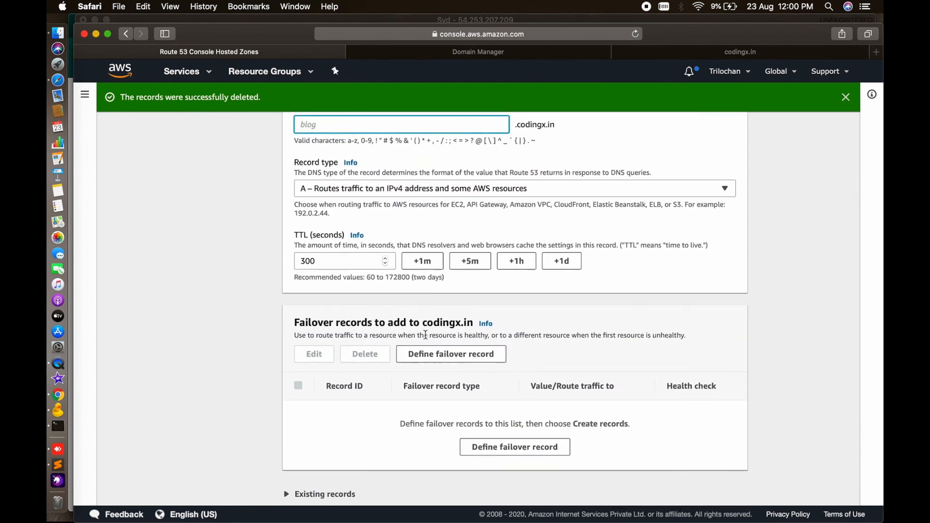
{"action": "left_click", "coordinate": [444, 354]}
{"action": "left_click", "coordinate": [392, 267]}
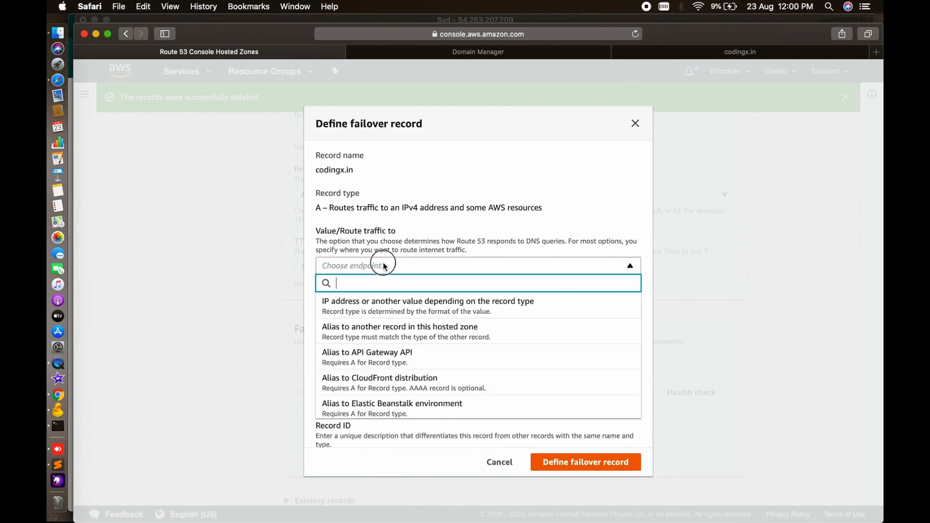
{"action": "left_click", "coordinate": [383, 304]}
- Copy the Syd address 54.253.207.209 from the Sublime Text note and paste it as the failover record's value in Safari
{"action": "left_click", "coordinate": [368, 291]}
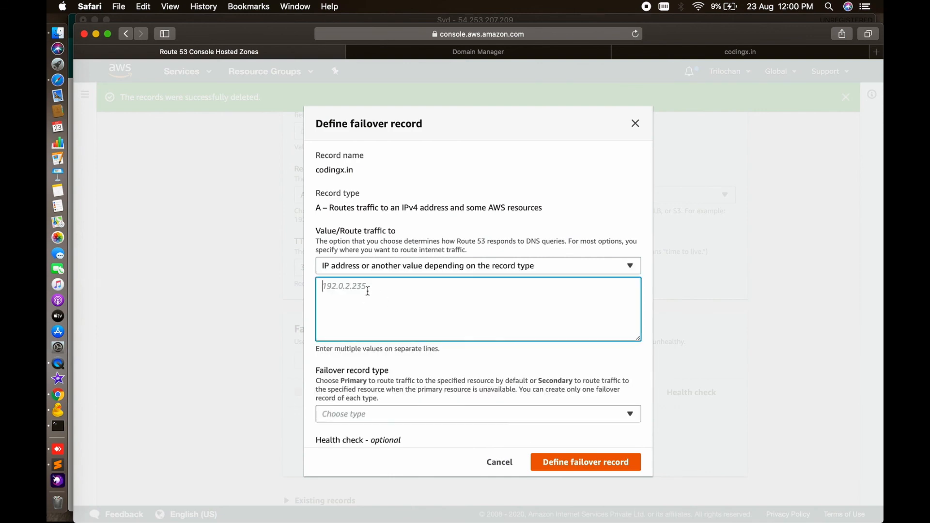
{"action": "left_click", "coordinate": [58, 465]}
{"action": "left_click_drag", "start_coordinate": [287, 54], "coordinate": [171, 57]}
{"action": "key", "text": "super+c"}
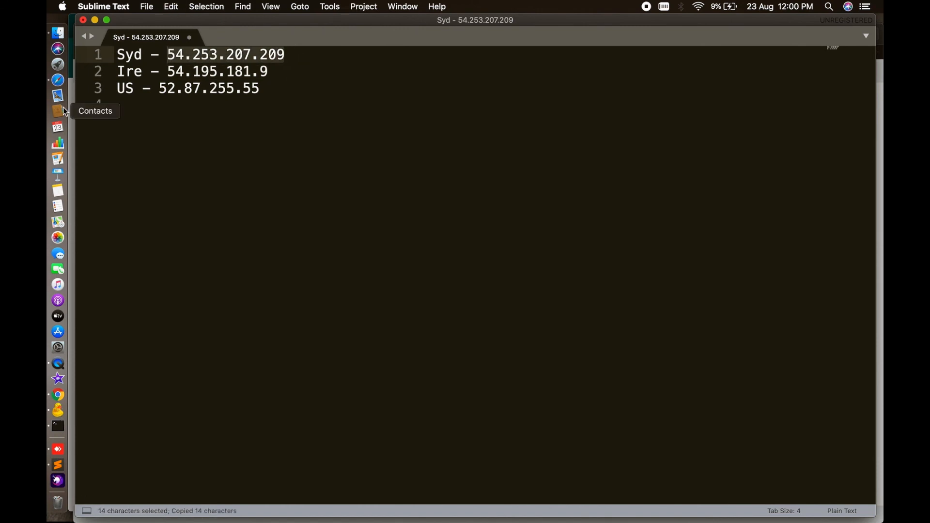
{"action": "left_click", "coordinate": [58, 64]}
{"action": "left_click", "coordinate": [57, 80]}
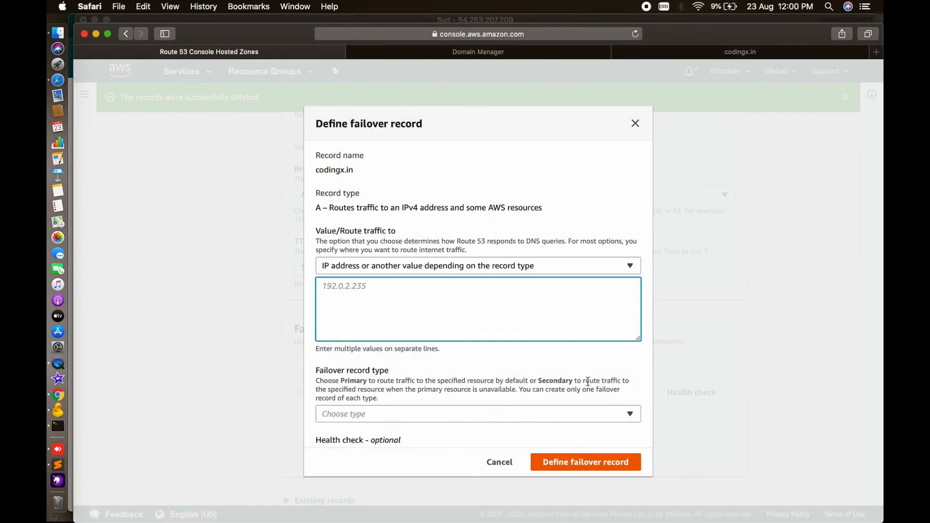
{"action": "key", "text": "super+v"}
- Set the failover record type to Primary
{"action": "scroll", "coordinate": [440, 375], "scroll_direction": "down", "scroll_amount": 5}
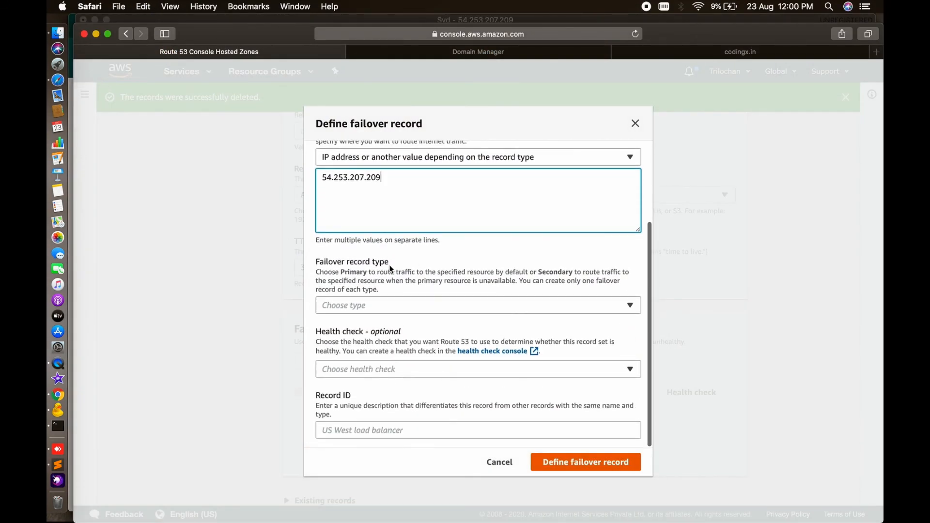
{"action": "left_click", "coordinate": [372, 311]}
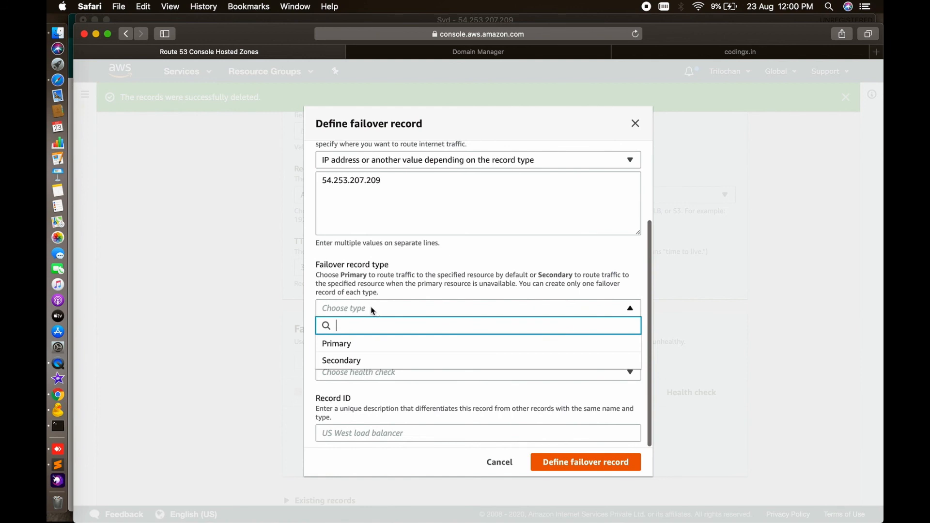
{"action": "left_click", "coordinate": [363, 347]}
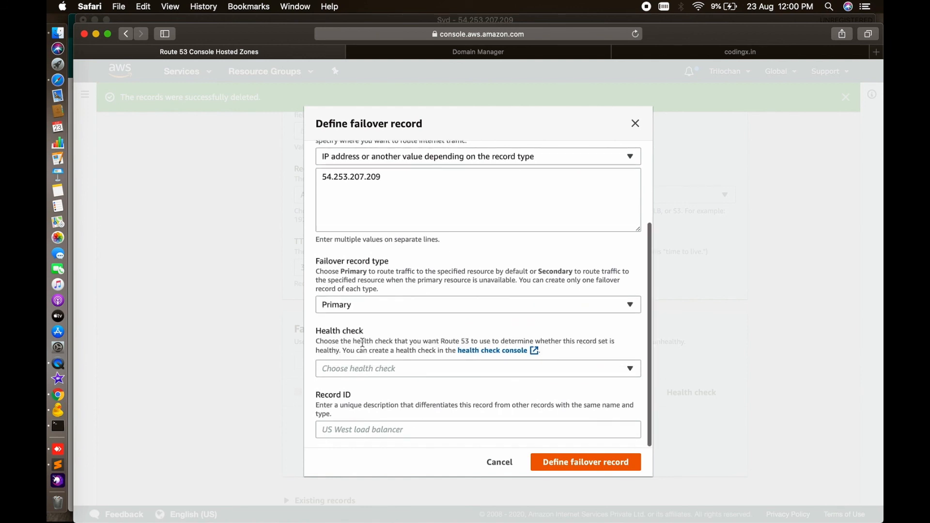
- Assign the Sydney health check and record ID syd to the primary failover record, and create it
{"action": "left_click", "coordinate": [356, 372]}
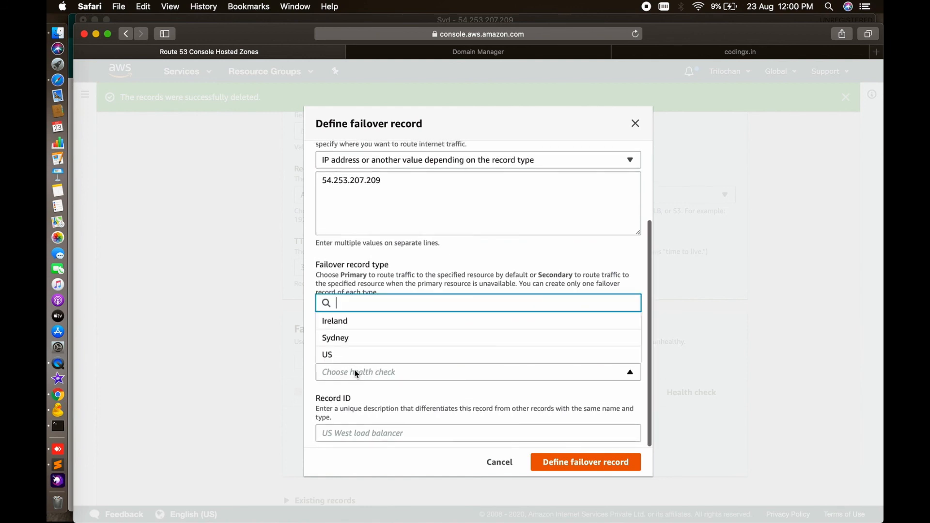
{"action": "left_click", "coordinate": [346, 339]}
{"action": "left_click", "coordinate": [376, 434]}
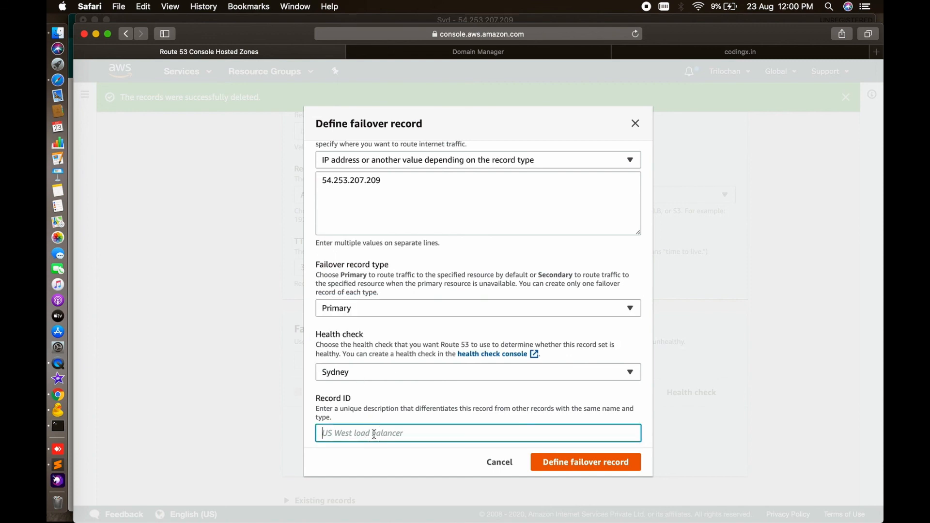
{"action": "type", "text": "syd"}
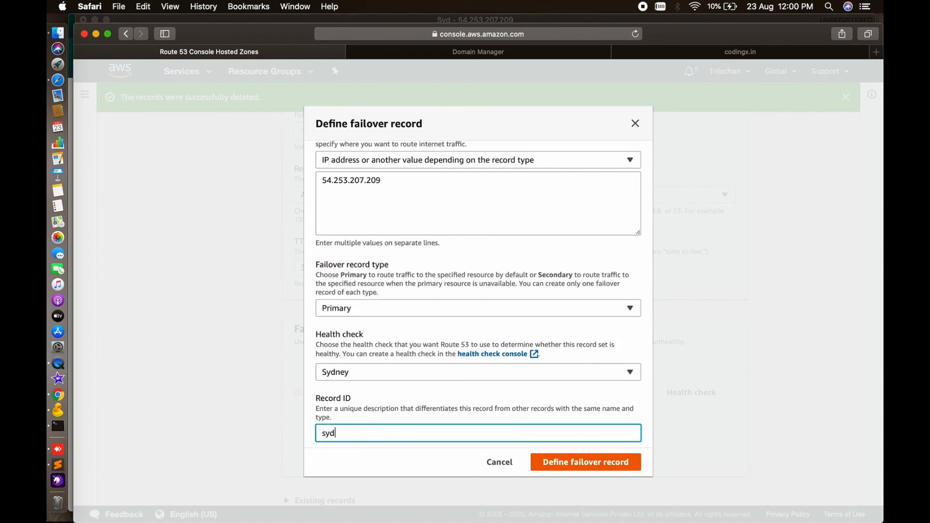
{"action": "left_click", "coordinate": [545, 462]}
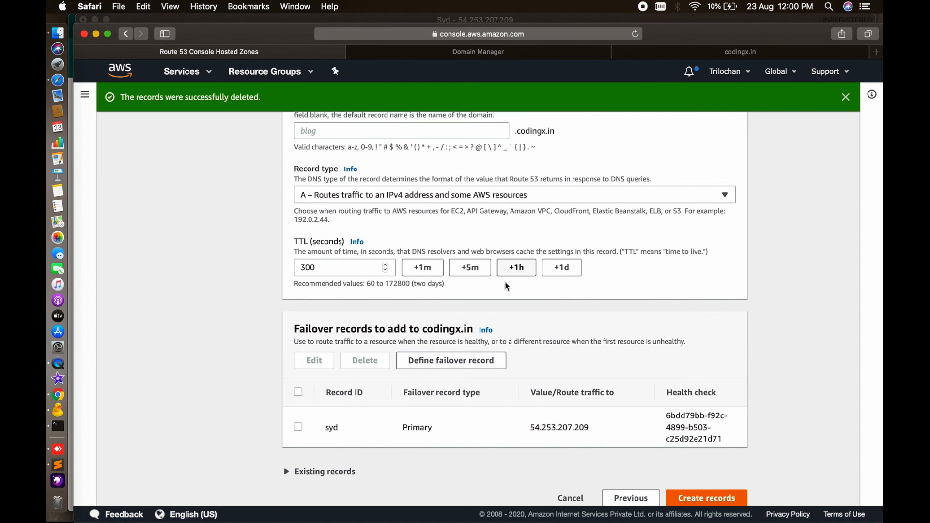
{"action": "left_click", "coordinate": [696, 499]}
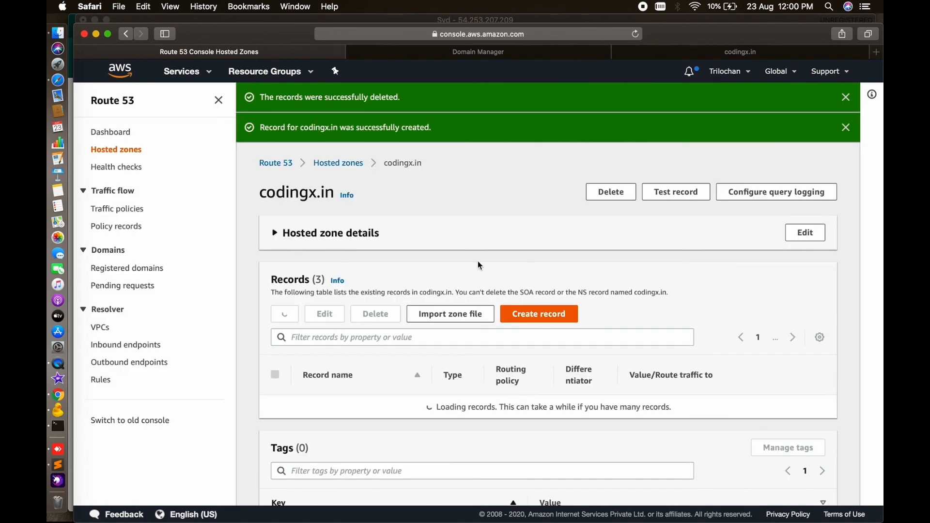
- Start a second codingx.in record with the Failover routing policy and proceed to configuring it
{"action": "scroll", "coordinate": [475, 291], "scroll_direction": "down", "scroll_amount": 5}
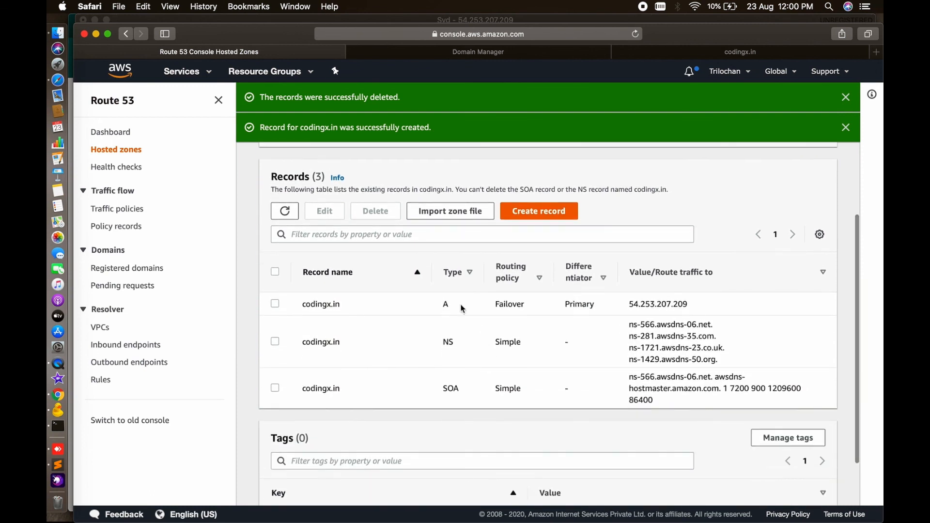
{"action": "left_click", "coordinate": [535, 216]}
{"action": "left_click", "coordinate": [506, 439]}
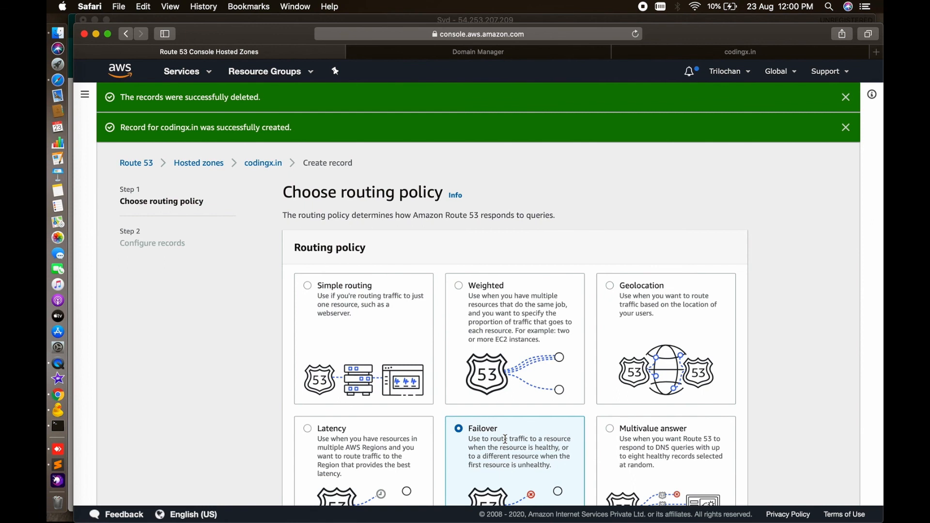
{"action": "scroll", "coordinate": [506, 439], "scroll_direction": "down", "scroll_amount": 3}
{"action": "left_click", "coordinate": [734, 487]}
{"action": "scroll", "coordinate": [735, 490], "scroll_direction": "down", "scroll_amount": 10}
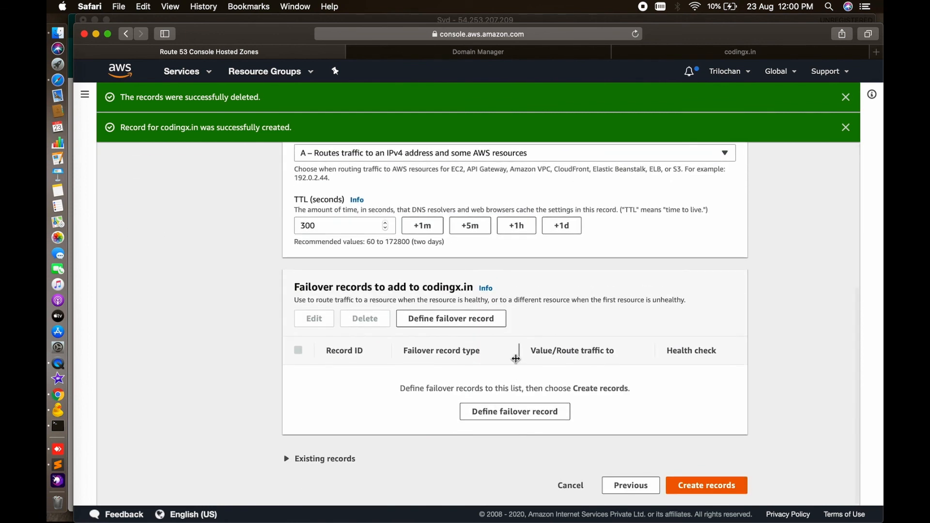
- Define the second failover record with IP address or another value depending on the record type as its endpoint
{"action": "left_click", "coordinate": [451, 318]}
{"action": "scroll", "coordinate": [429, 268], "scroll_direction": "down", "scroll_amount": 1}
{"action": "left_click", "coordinate": [393, 234]}
{"action": "left_click", "coordinate": [400, 275]}
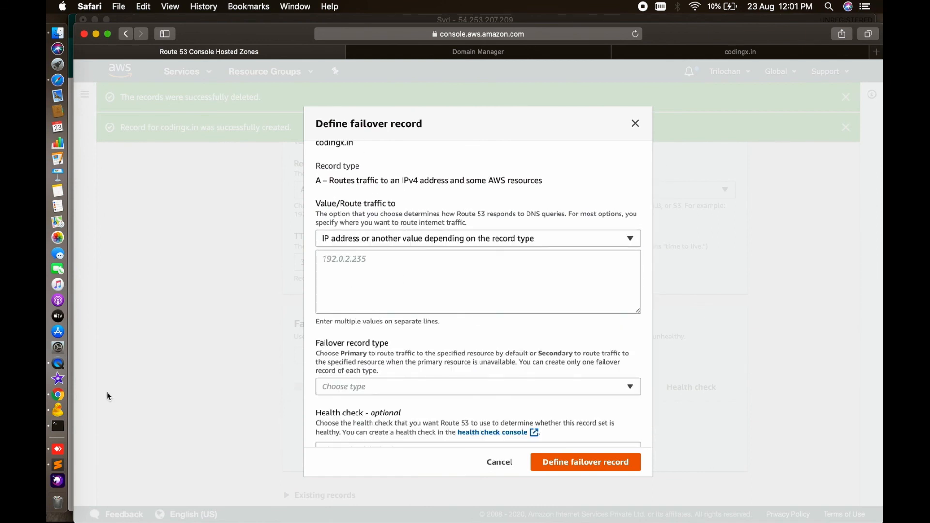
- Copy the Ire address 54.195.181.9 from the Sublime Text note and paste it as the second failover record's value in Safari
{"action": "left_click", "coordinate": [57, 465]}
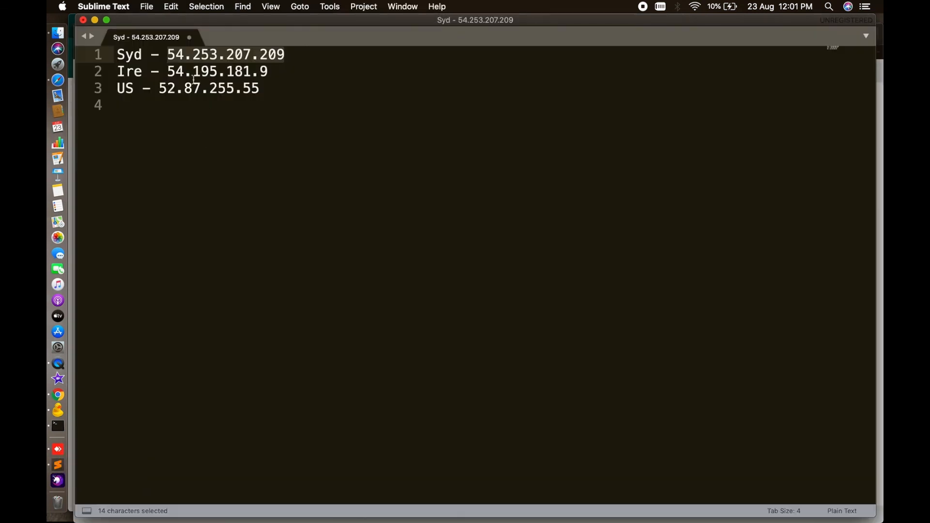
{"action": "left_click_drag", "start_coordinate": [173, 75], "coordinate": [270, 73]}
{"action": "key", "text": "super+c"}
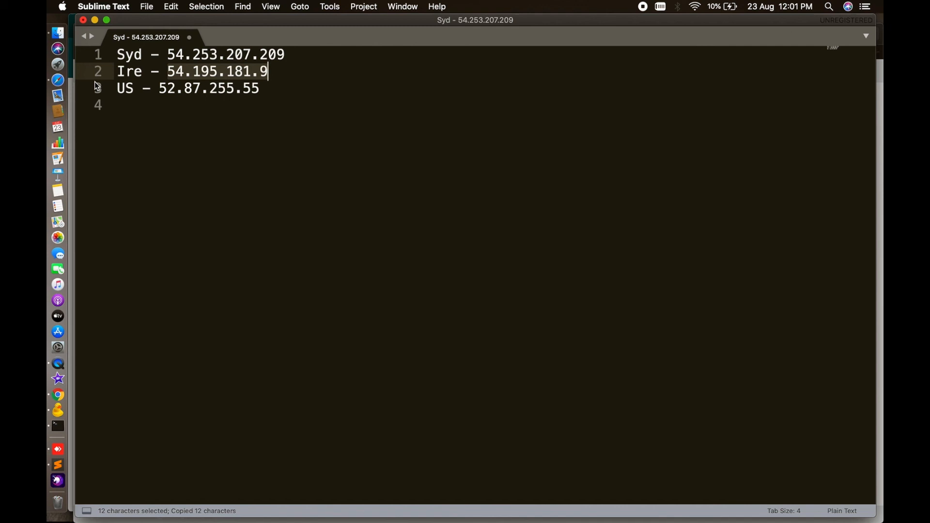
{"action": "left_click", "coordinate": [58, 79]}
{"action": "left_click", "coordinate": [390, 264]}
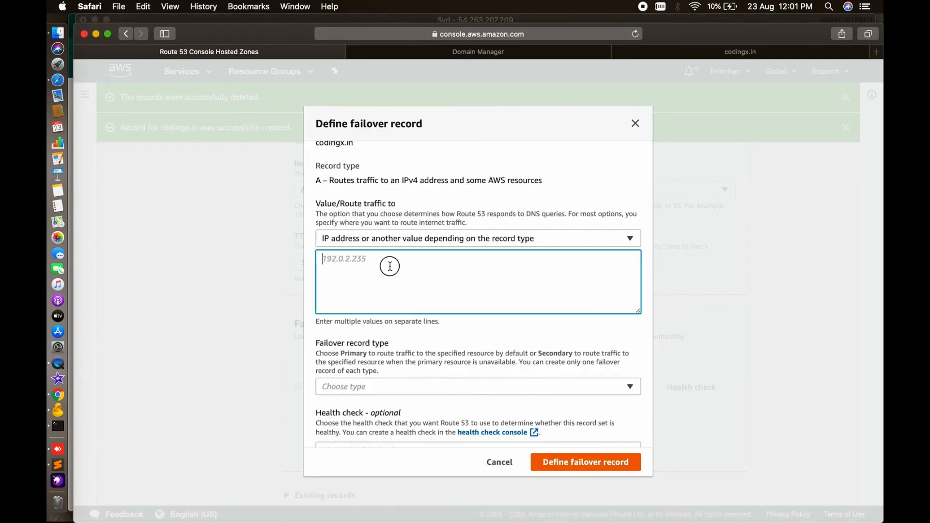
{"action": "key", "text": "super+v"}
- Set the failover record type to Secondary and assign the Ireland health check
{"action": "left_click", "coordinate": [358, 391]}
{"action": "left_click", "coordinate": [359, 368]}
{"action": "scroll", "coordinate": [399, 391], "scroll_direction": "down", "scroll_amount": 3}
{"action": "left_click", "coordinate": [382, 368]}
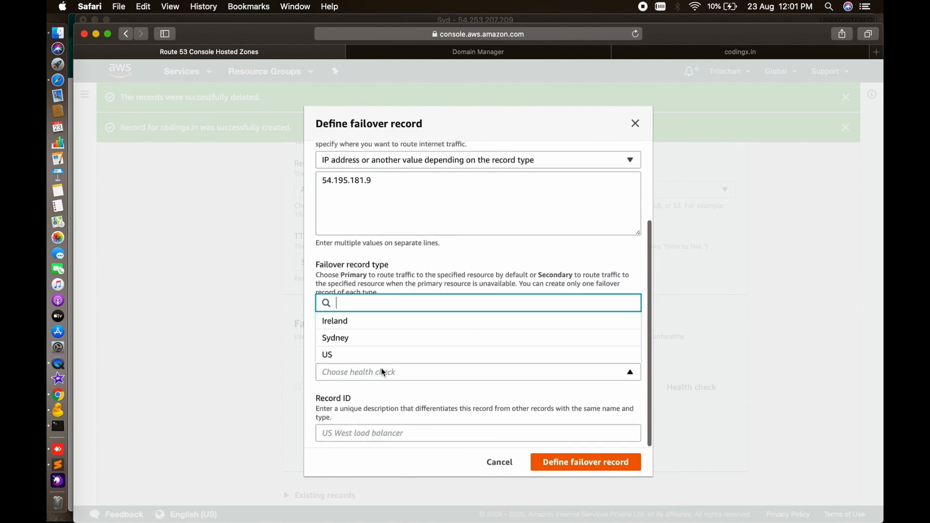
{"action": "left_click", "coordinate": [349, 321]}
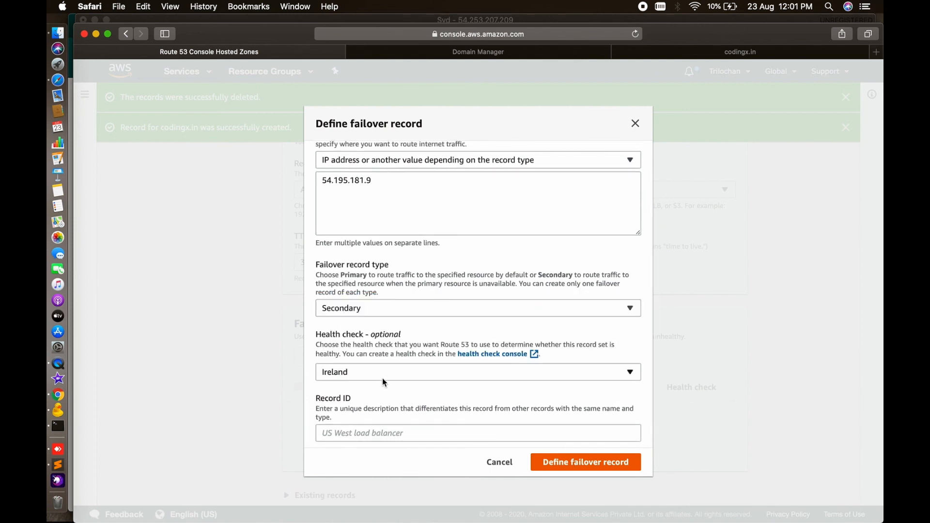
- Enter ire as the secondary failover record's ID and create the record in the codingx.in zone
{"action": "left_click", "coordinate": [360, 429]}
{"action": "type", "text": "ire"}
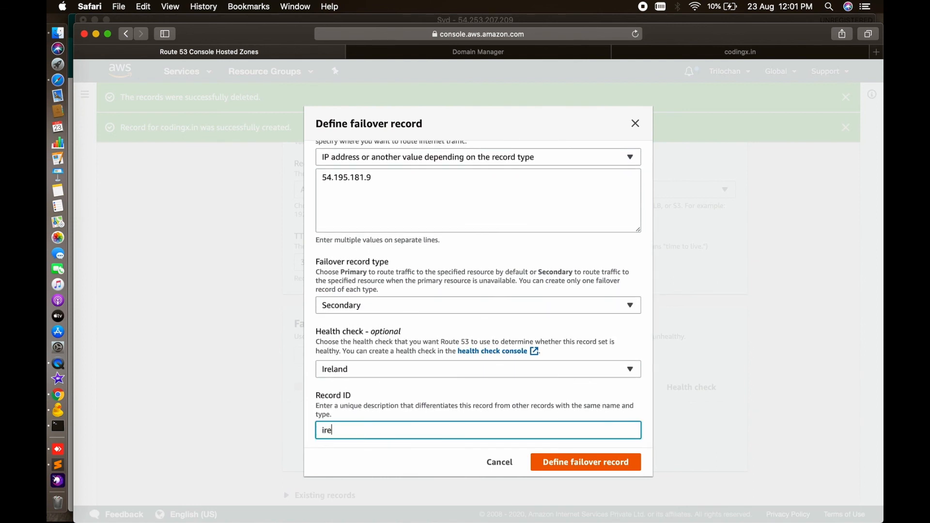
{"action": "left_click", "coordinate": [534, 466]}
{"action": "scroll", "coordinate": [527, 316], "scroll_direction": "down", "scroll_amount": 1}
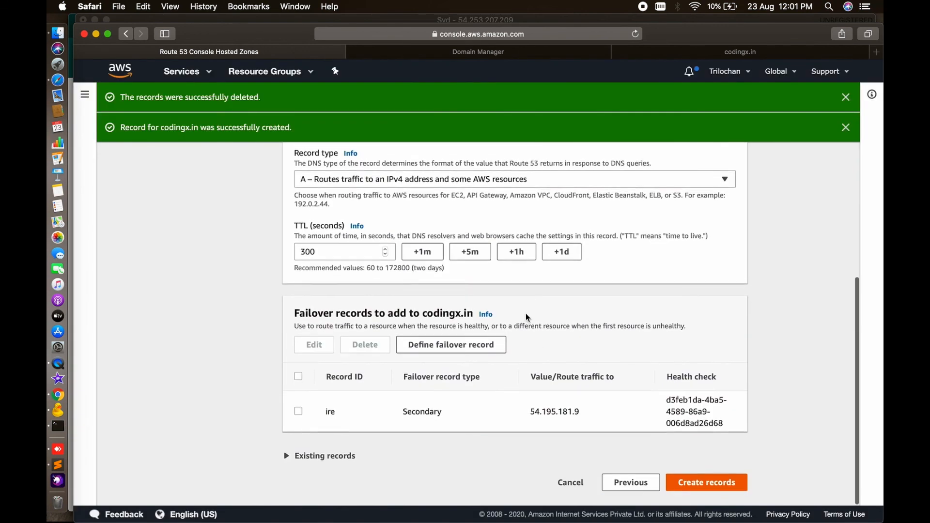
{"action": "left_click", "coordinate": [712, 484]}
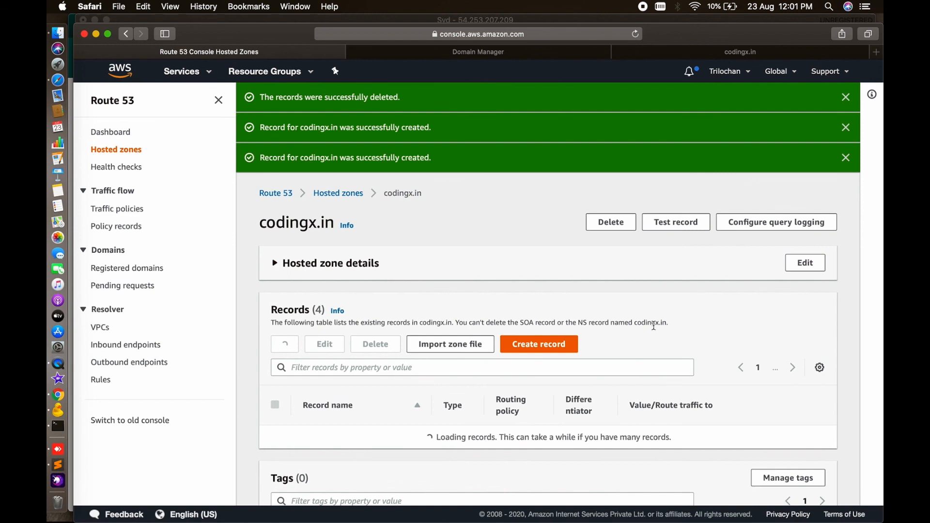
{"action": "scroll", "coordinate": [654, 326], "scroll_direction": "down", "scroll_amount": 3}
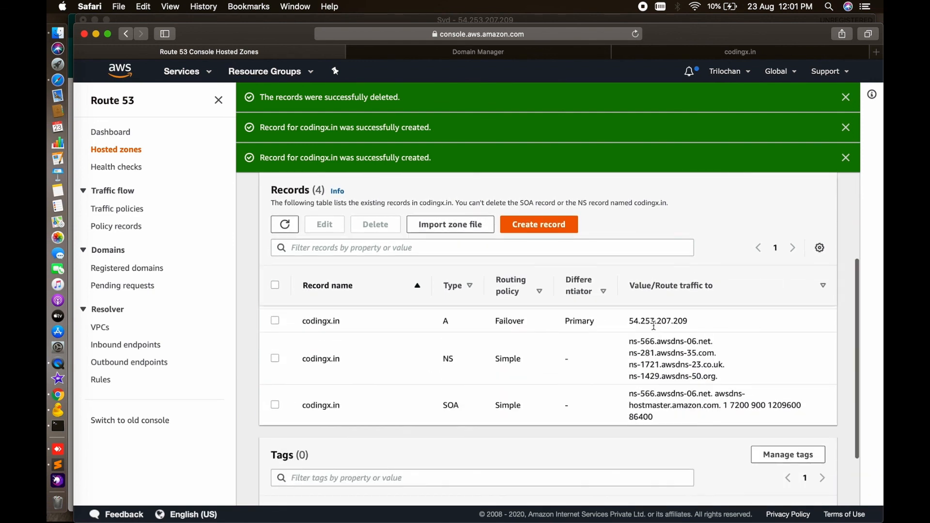
{"action": "scroll", "coordinate": [592, 369], "scroll_direction": "up", "scroll_amount": 1}
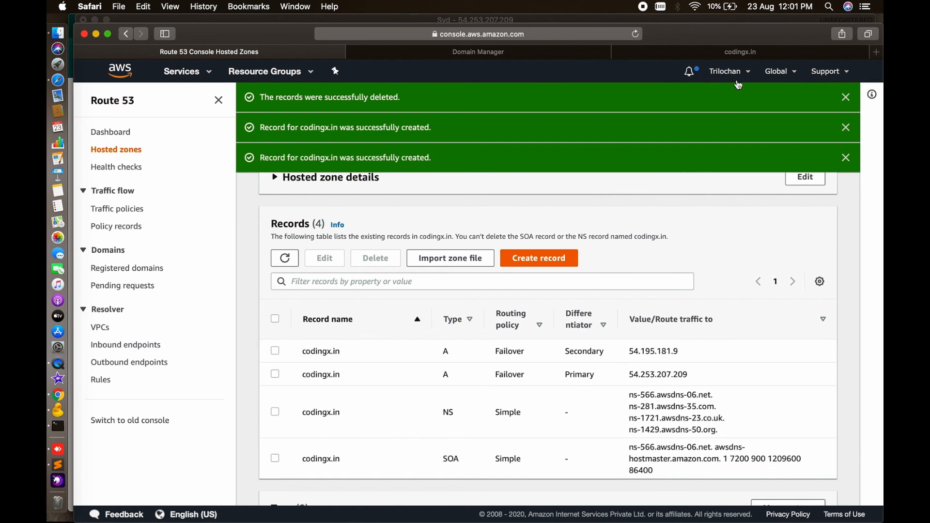
- Reload the codingx.in page to test which server the failover records route to
{"action": "left_click", "coordinate": [725, 54]}
{"action": "left_click", "coordinate": [636, 34]}
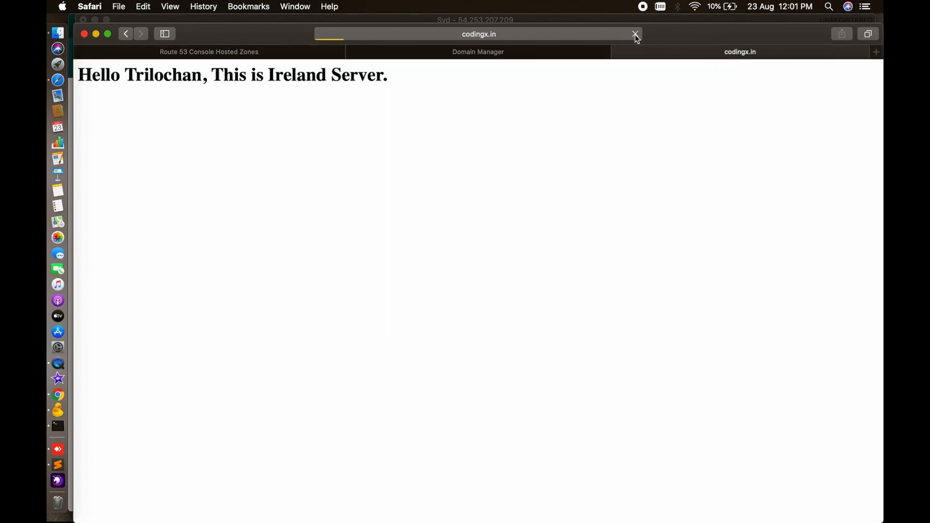
{"action": "left_click", "coordinate": [636, 34]}
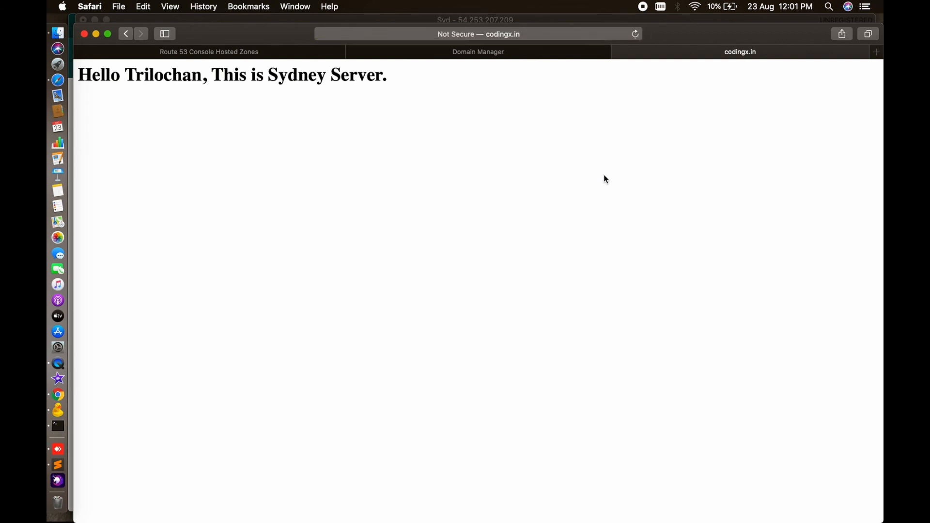
- Open the EC2 console from the AWS services and switch its region to Asia Pacific (Sydney)
{"action": "left_click", "coordinate": [219, 54]}
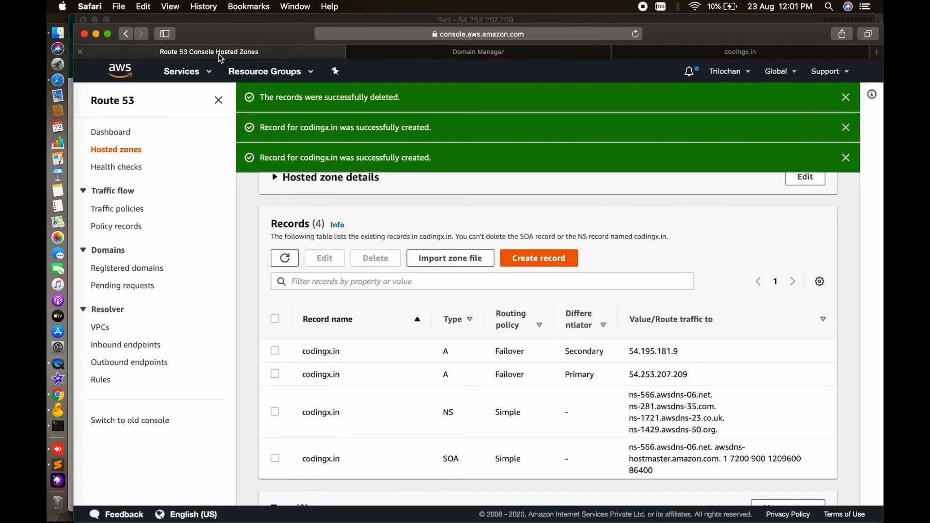
{"action": "left_click", "coordinate": [196, 76]}
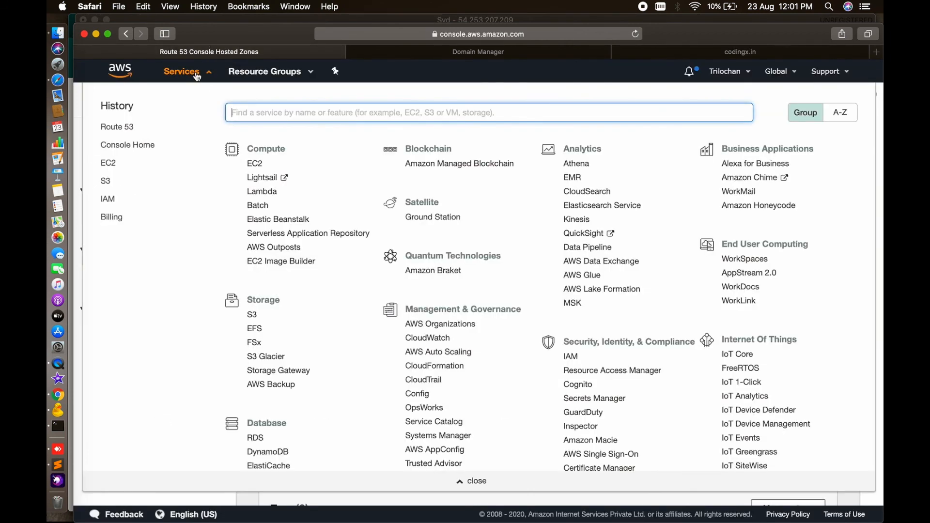
{"action": "left_click", "coordinate": [779, 77]}
{"action": "left_click", "coordinate": [110, 163]}
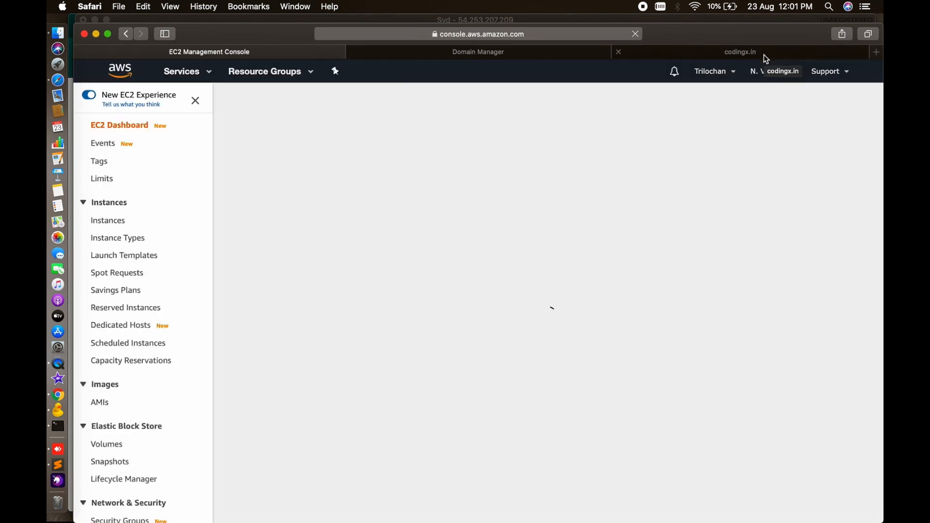
{"action": "left_click", "coordinate": [776, 73]}
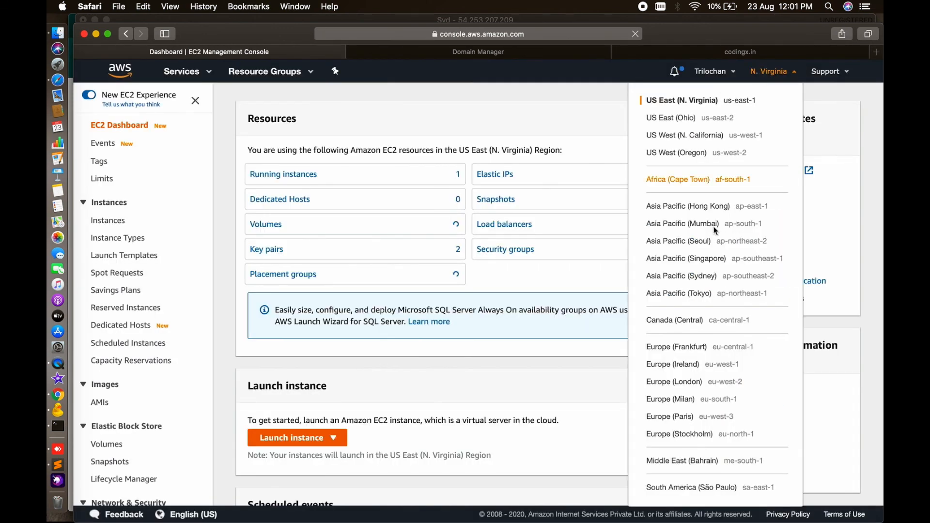
{"action": "left_click", "coordinate": [702, 278]}
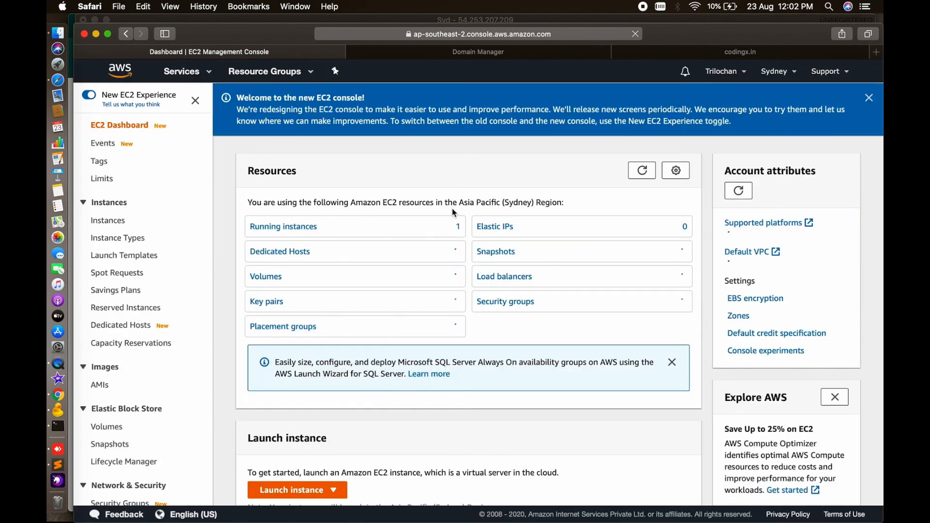
- Stop the running t2.micro instance in the Sydney region
{"action": "left_click", "coordinate": [298, 228]}
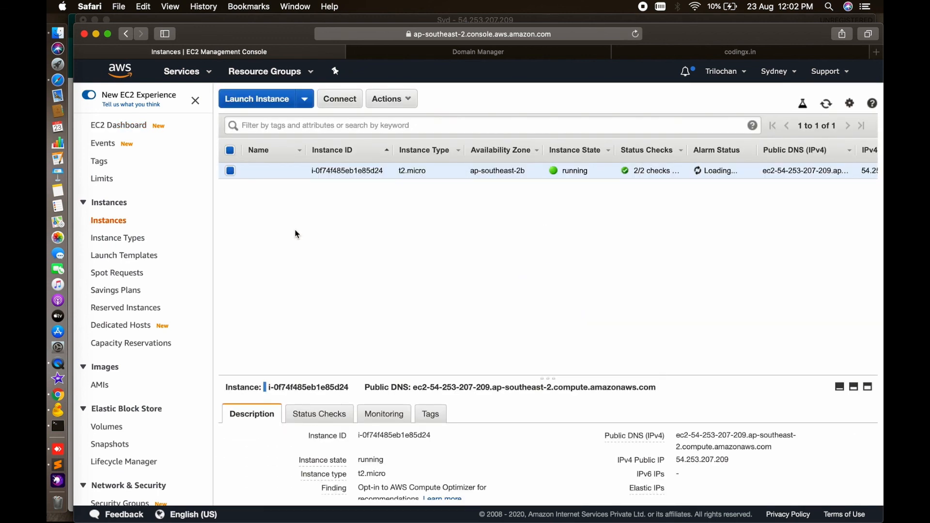
{"action": "left_click", "coordinate": [391, 101]}
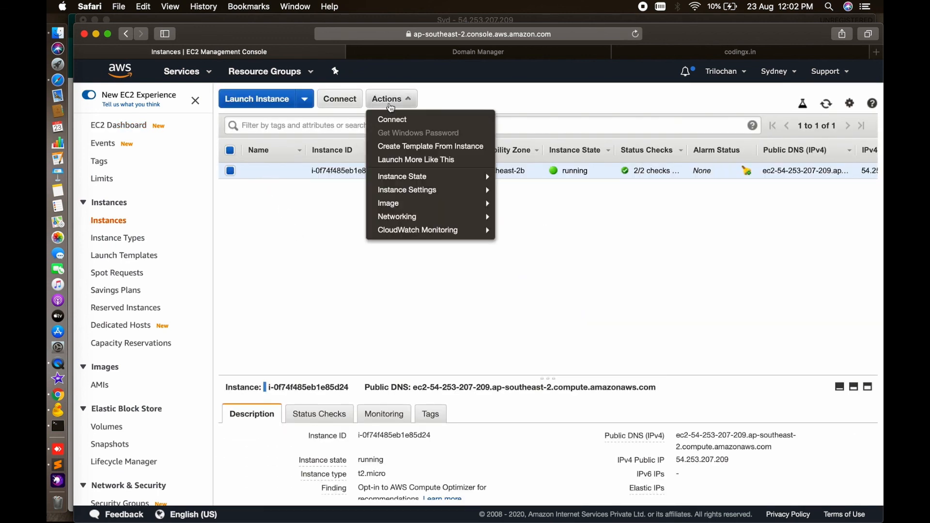
{"action": "mouse_move", "coordinate": [465, 177]}
{"action": "left_click", "coordinate": [516, 193]}
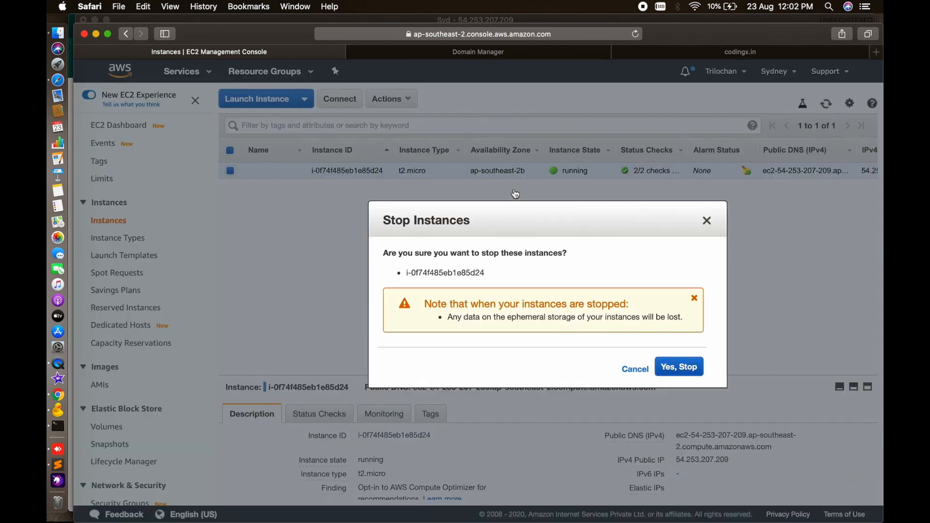
{"action": "left_click", "coordinate": [678, 369]}
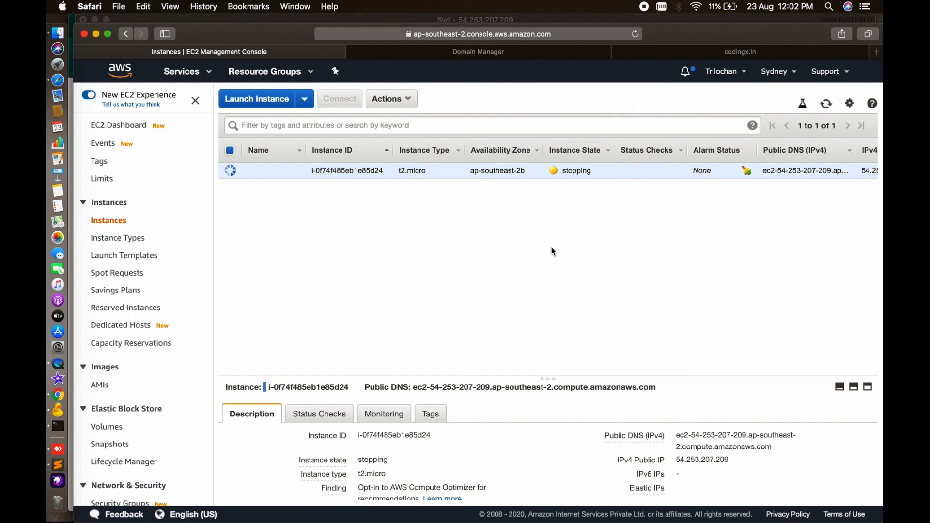
- Open the codingx.in hosted zone's records in Route 53 and check the codingx.in web page
{"action": "left_click", "coordinate": [208, 73]}
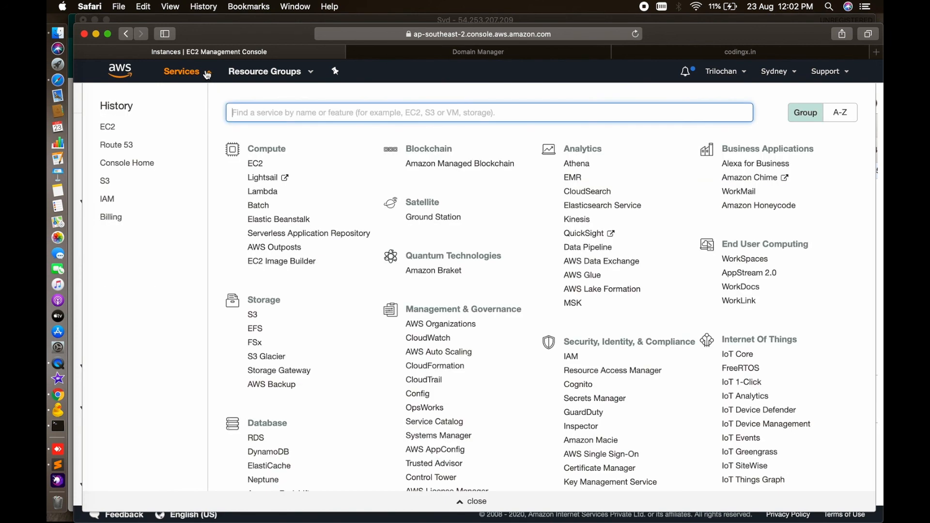
{"action": "left_click", "coordinate": [127, 147]}
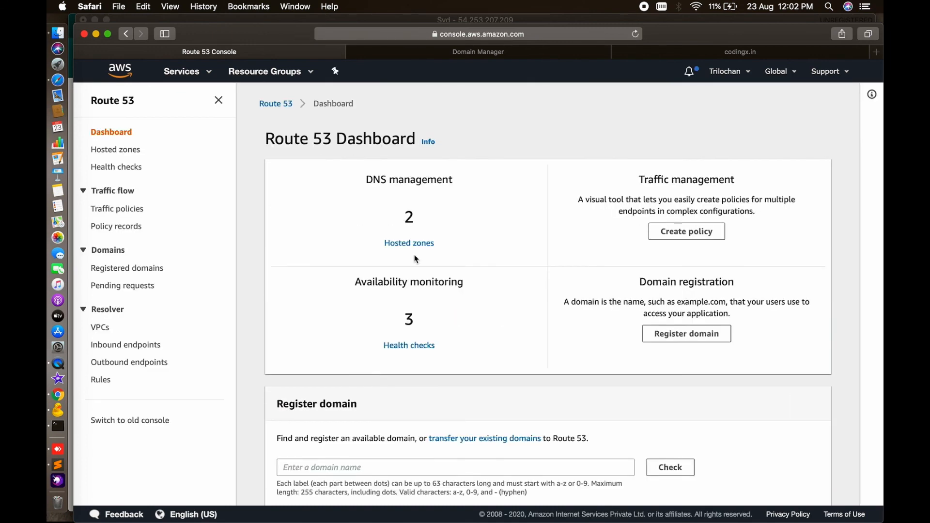
{"action": "left_click", "coordinate": [410, 243]}
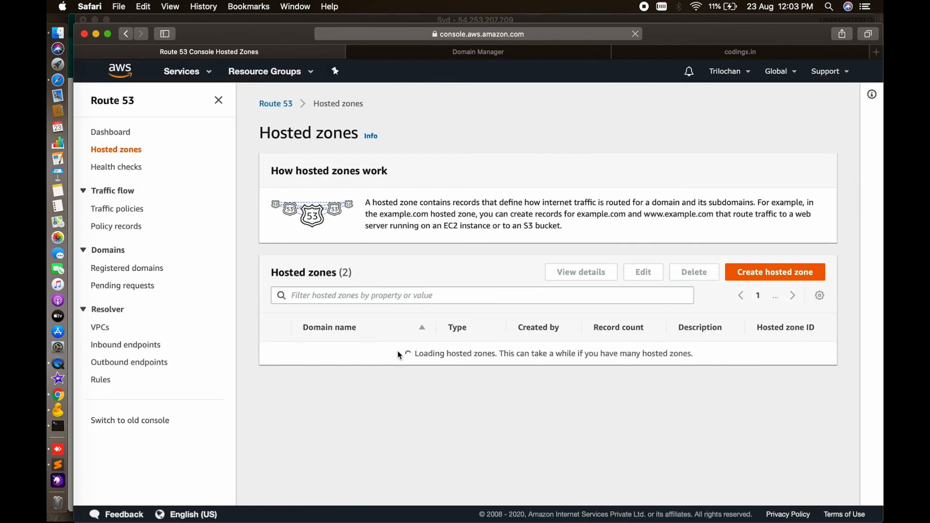
{"action": "left_click", "coordinate": [329, 356]}
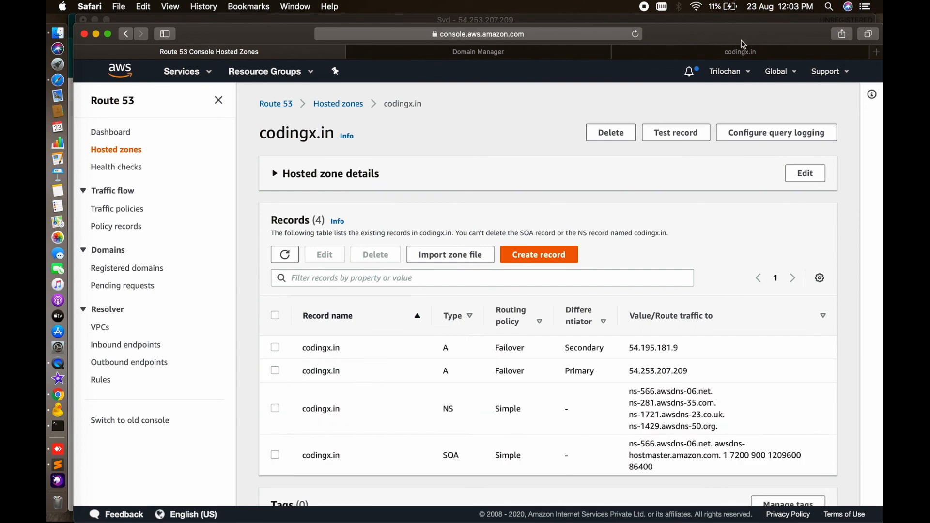
{"action": "left_click", "coordinate": [732, 51]}
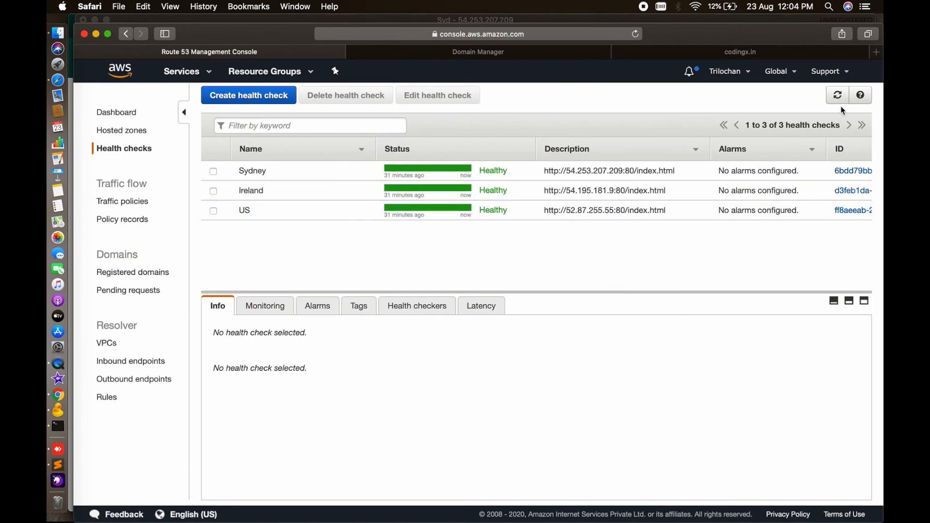
- Refresh the Route 53 health checks and reload the codingx.in page in Chrome to test the failover
{"action": "left_click", "coordinate": [839, 97]}
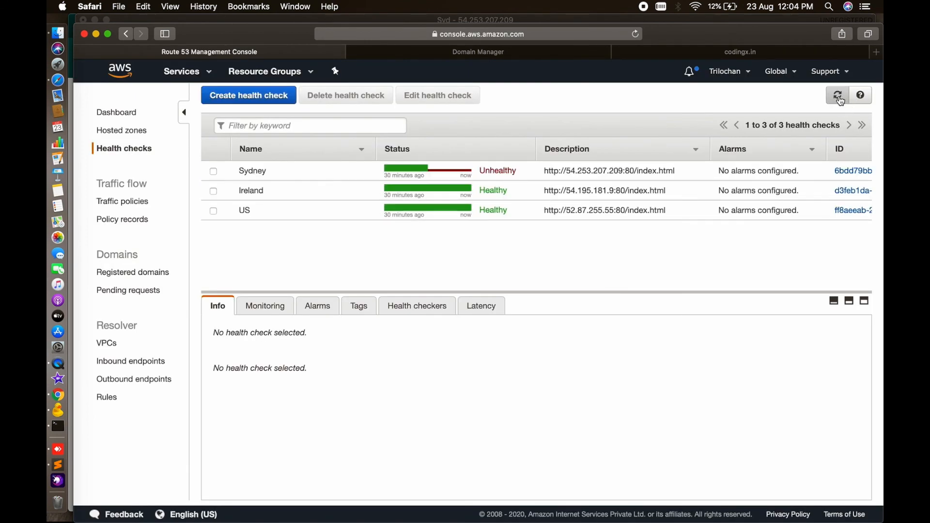
{"action": "left_click", "coordinate": [838, 95]}
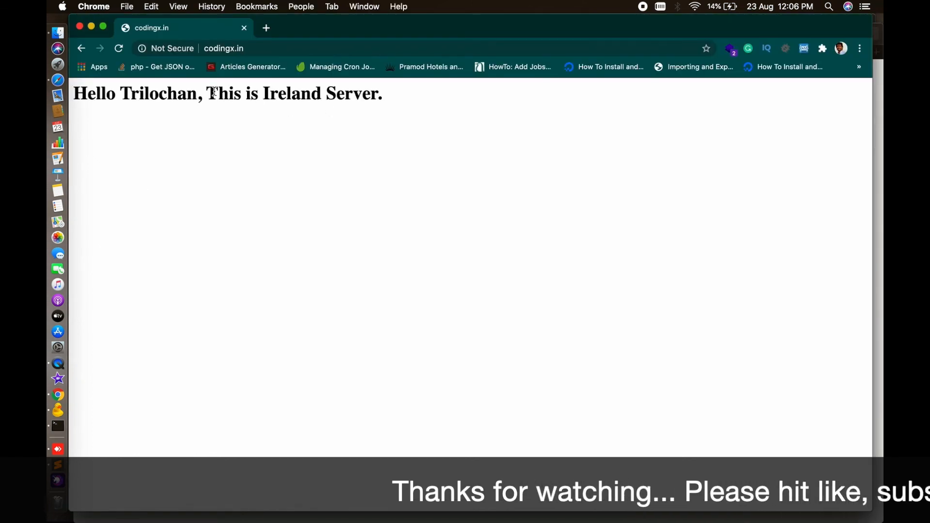
{"action": "left_click_drag", "start_coordinate": [213, 92], "coordinate": [372, 95]}
{"action": "left_click", "coordinate": [119, 49]}
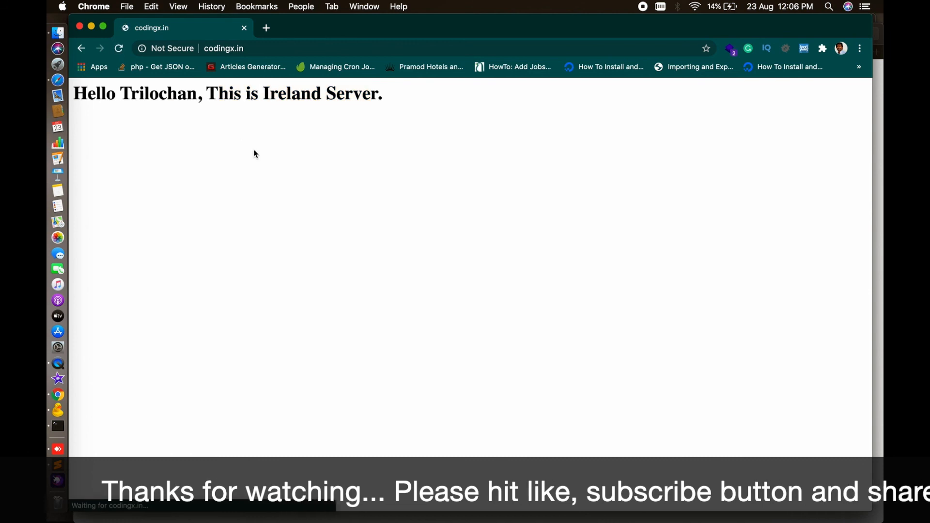
{"action": "left_click", "coordinate": [119, 50]}
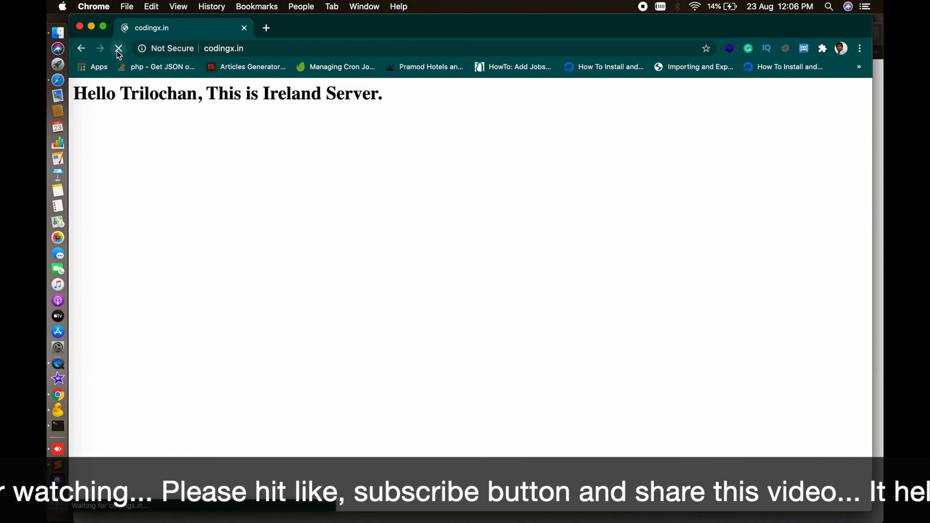
{"action": "left_click", "coordinate": [121, 54]}
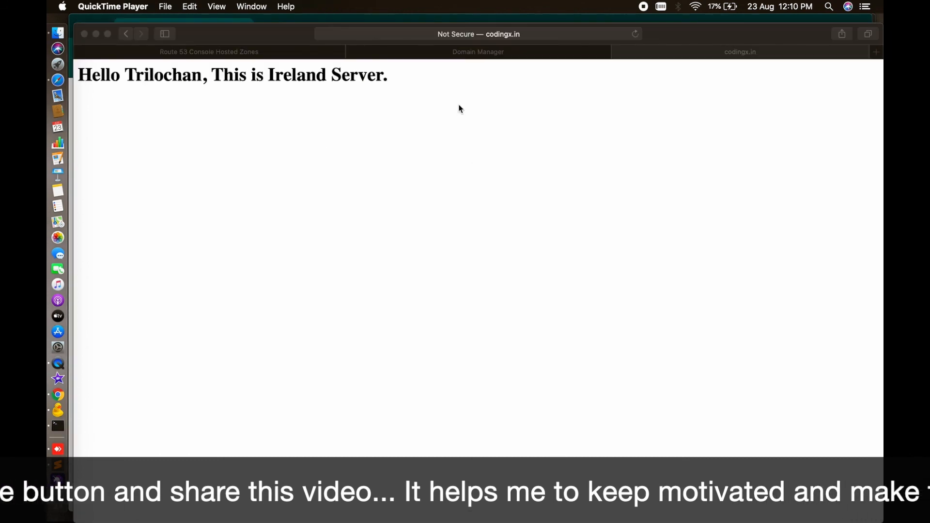
- Delete the primary and secondary failover A records from the codingx.in hosted zone in Safari and dismiss the notifications
{"action": "left_click", "coordinate": [251, 51]}
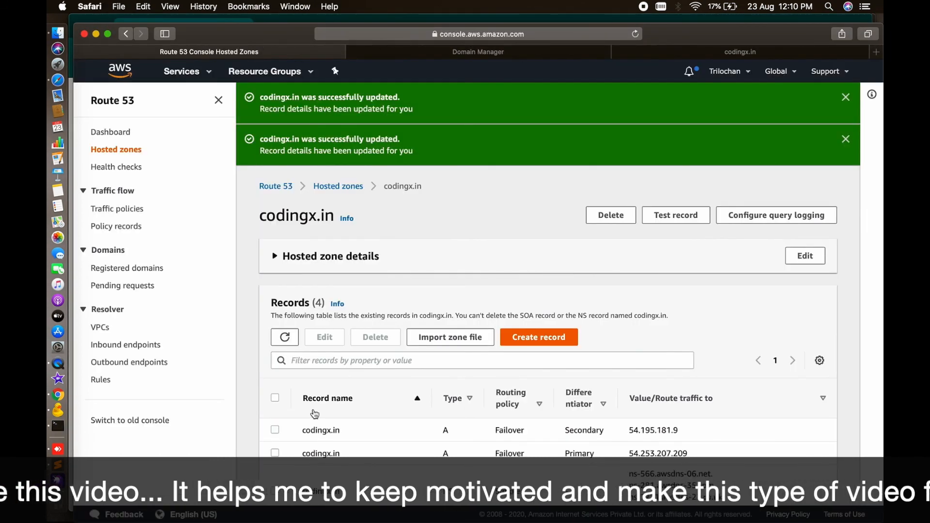
{"action": "scroll", "coordinate": [315, 416], "scroll_direction": "down", "scroll_amount": 3}
{"action": "left_click", "coordinate": [276, 356]}
{"action": "left_click", "coordinate": [275, 379]}
{"action": "left_click", "coordinate": [356, 266]}
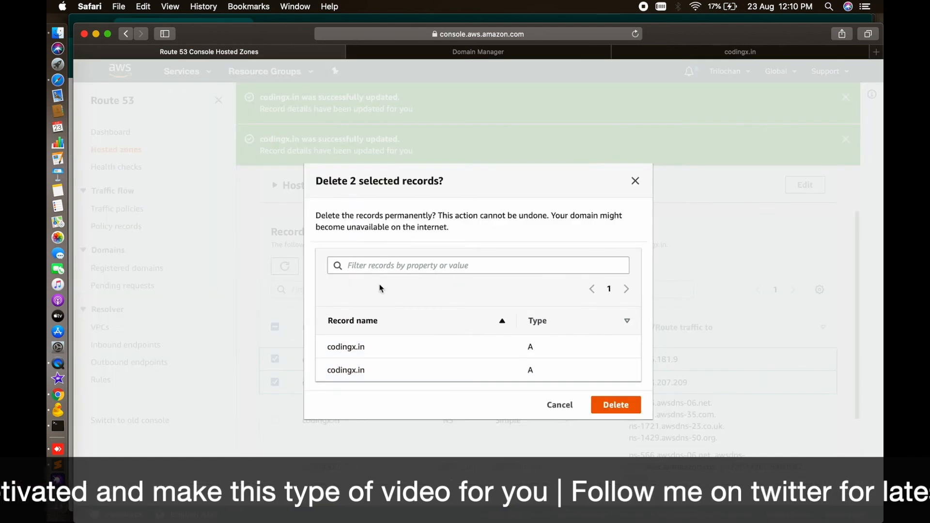
{"action": "left_click", "coordinate": [621, 406]}
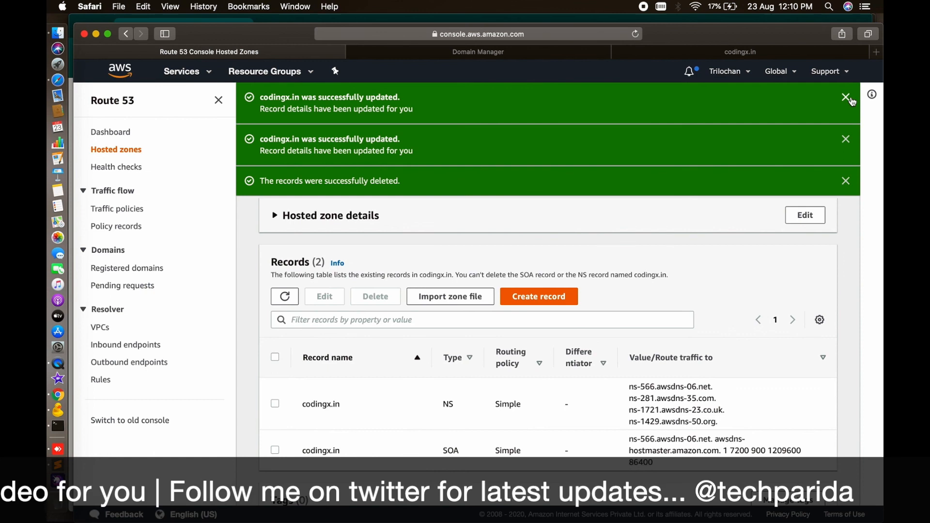
{"action": "left_click", "coordinate": [847, 98]}
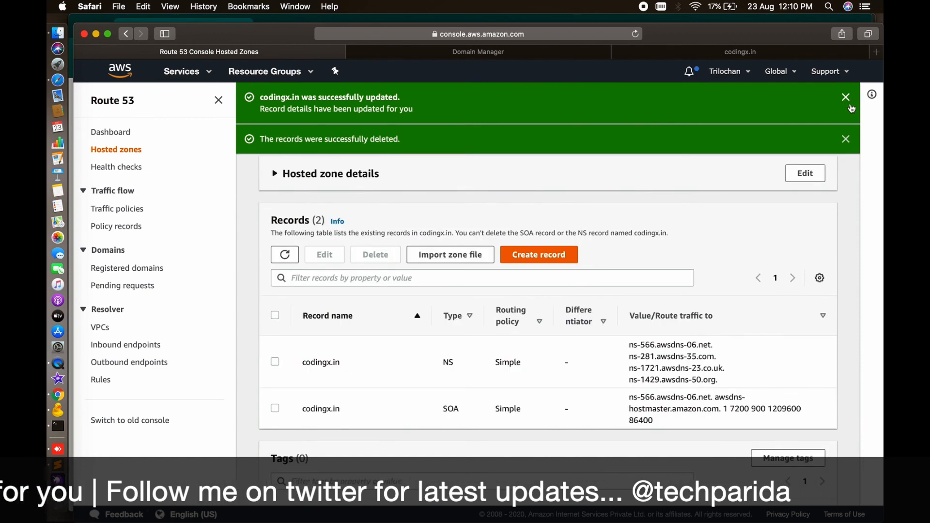
{"action": "left_click", "coordinate": [847, 98]}
{"action": "left_click", "coordinate": [848, 99]}
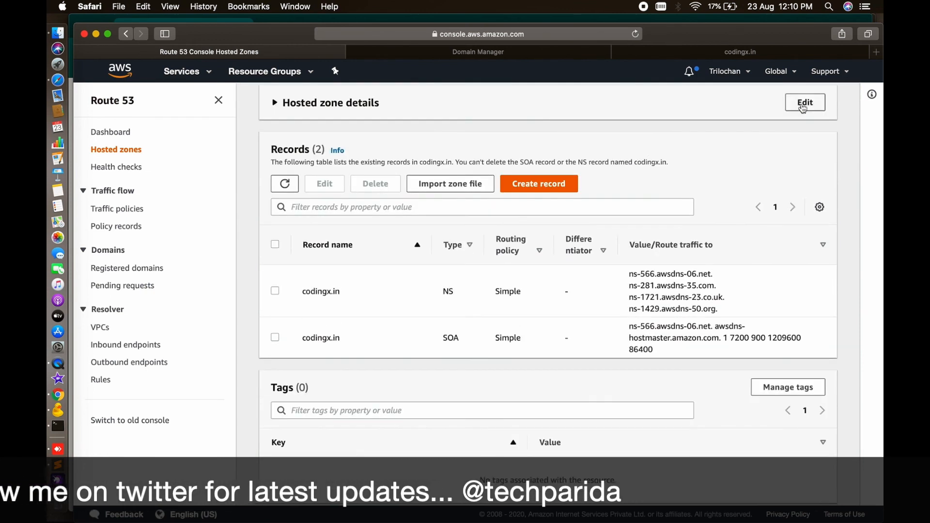
- Start a new record in the codingx.in hosted zone with Multivalue answer routing and a TTL of 60 seconds
{"action": "left_click", "coordinate": [559, 185]}
{"action": "scroll", "coordinate": [560, 303], "scroll_direction": "down", "scroll_amount": 1}
{"action": "scroll", "coordinate": [559, 303], "scroll_direction": "up", "scroll_amount": 1}
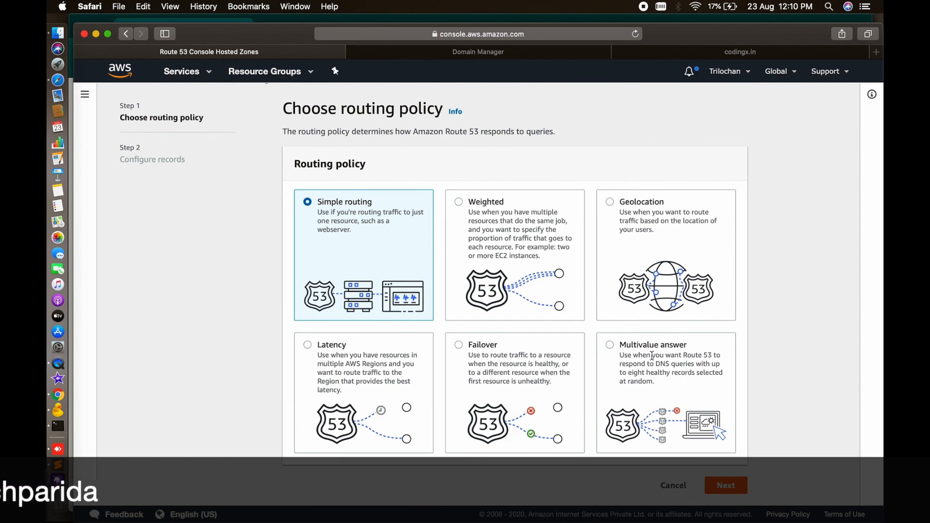
{"action": "left_click", "coordinate": [610, 345]}
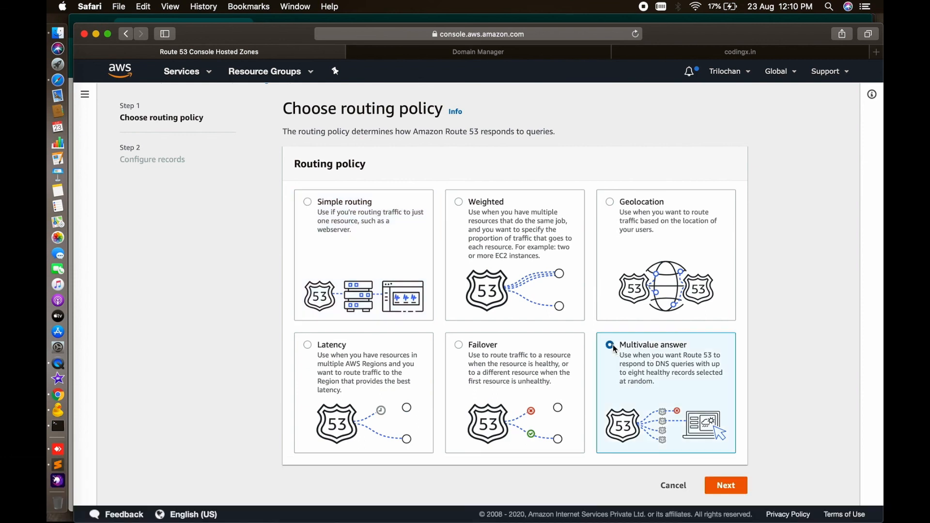
{"action": "left_click", "coordinate": [727, 485]}
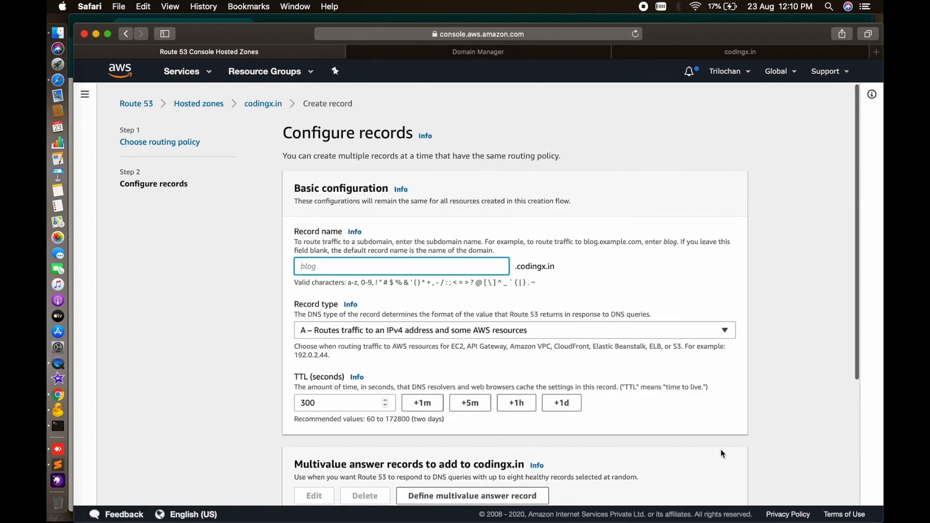
{"action": "scroll", "coordinate": [464, 307], "scroll_direction": "down", "scroll_amount": 4}
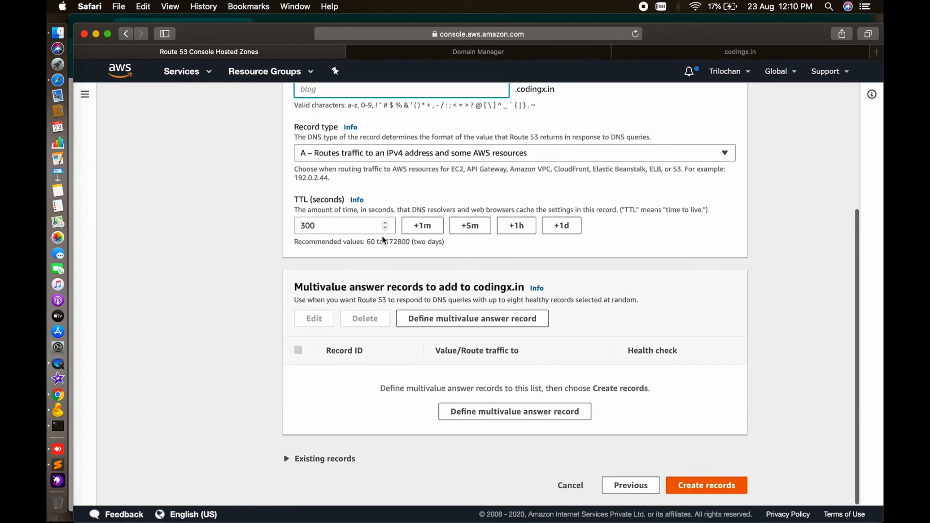
{"action": "left_click", "coordinate": [310, 226]}
{"action": "key", "text": "BackSpace"}
{"action": "key", "text": "BackSpace"}
{"action": "left_click", "coordinate": [423, 227]}
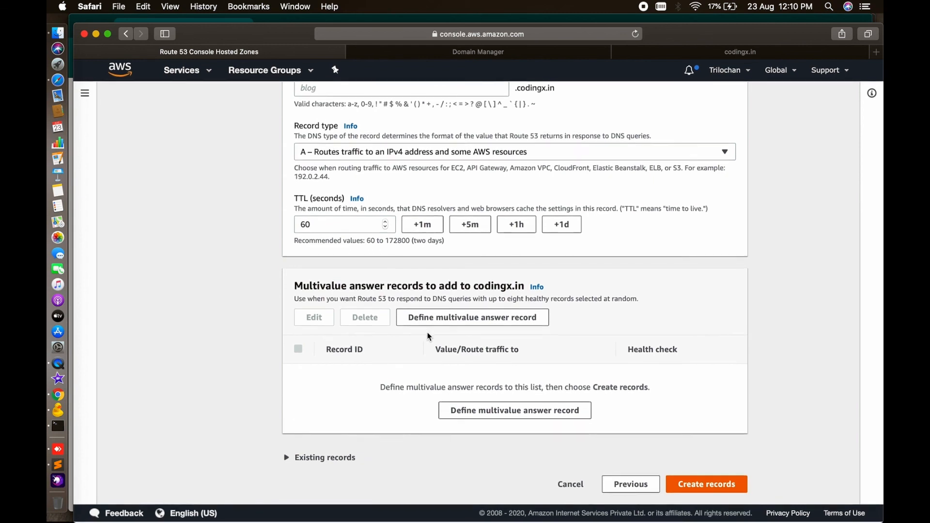
{"action": "left_click", "coordinate": [441, 319]}
{"action": "left_click", "coordinate": [354, 285]}
{"action": "left_click", "coordinate": [350, 319]}
{"action": "left_click", "coordinate": [385, 303]}
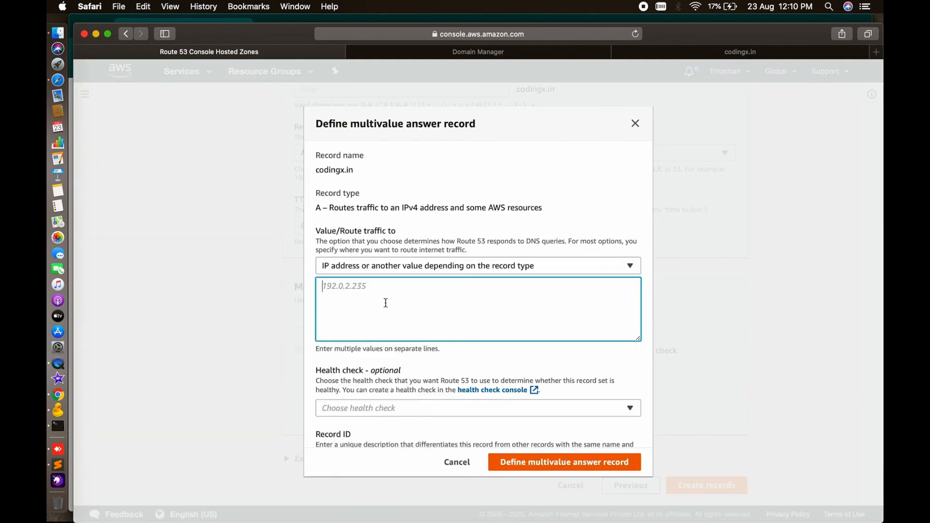
{"action": "left_click", "coordinate": [58, 465]}
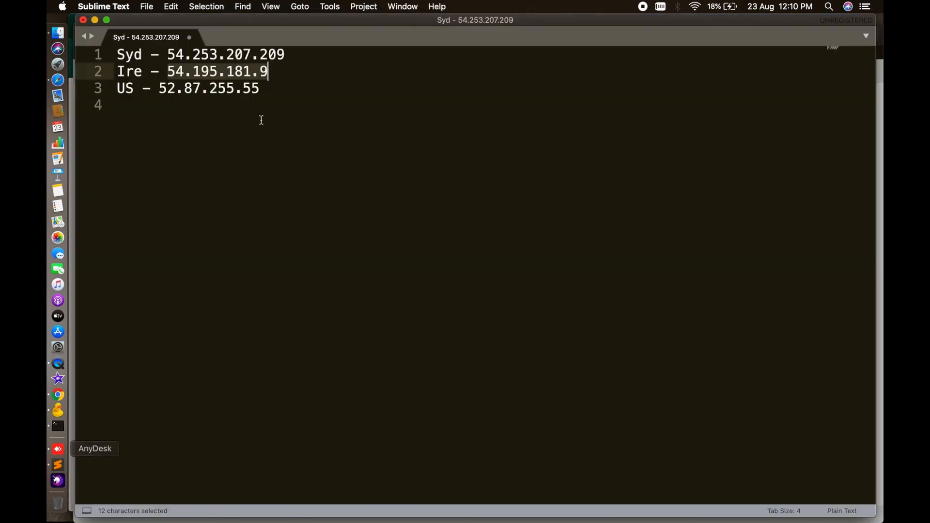
{"action": "left_click_drag", "start_coordinate": [297, 53], "coordinate": [167, 54]}
{"action": "key", "text": "super+c"}
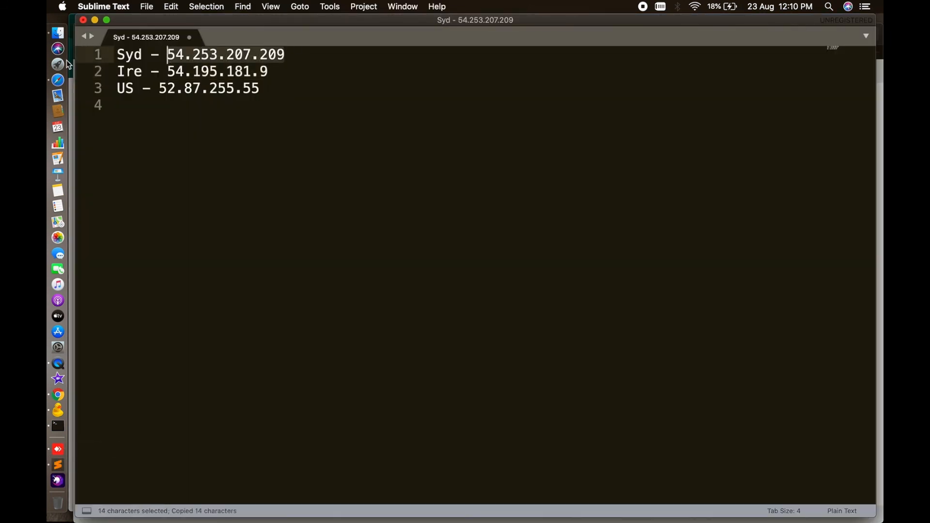
{"action": "left_click", "coordinate": [58, 80]}
{"action": "key", "text": "super+v"}
{"action": "scroll", "coordinate": [440, 305], "scroll_direction": "down", "scroll_amount": 2}
{"action": "left_click", "coordinate": [391, 369]}
{"action": "left_click", "coordinate": [369, 340]}
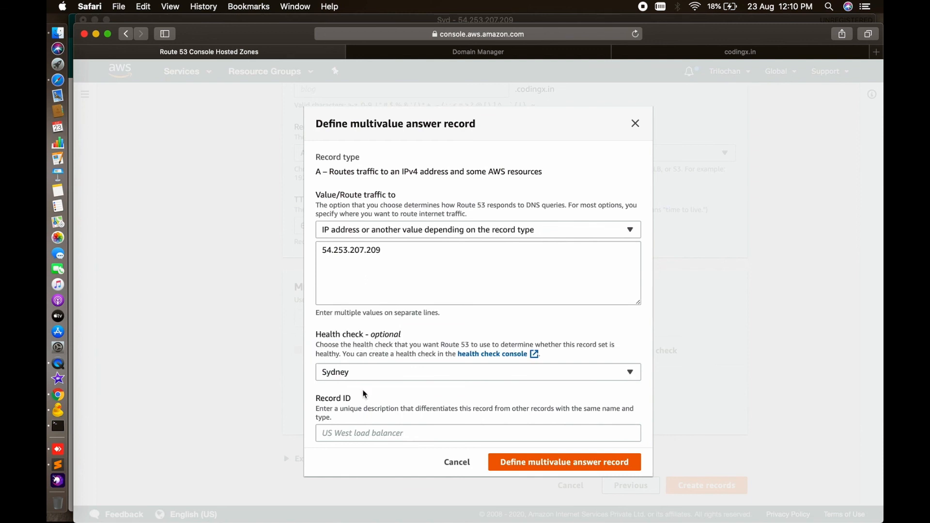
{"action": "left_click", "coordinate": [342, 436]}
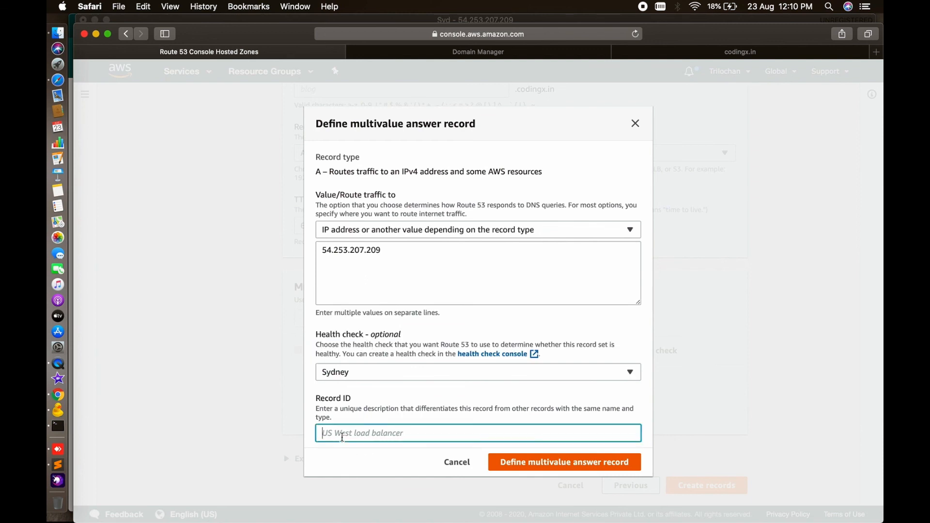
{"action": "type", "text": "syd"}
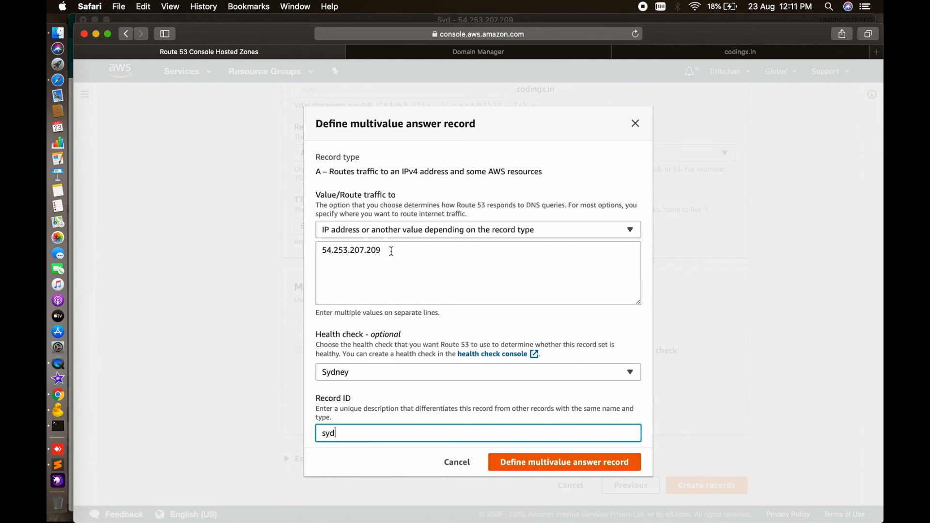
{"action": "left_click", "coordinate": [637, 126]}
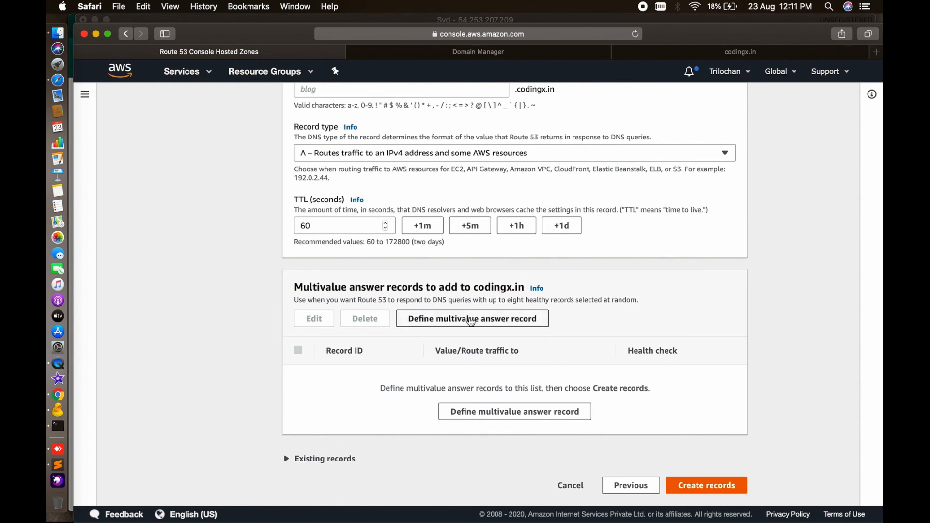
- Start a multivalue answer record that routes to the Ireland IP address 54.195.181.9, copied from the Sublime Text notes
{"action": "left_click", "coordinate": [417, 319]}
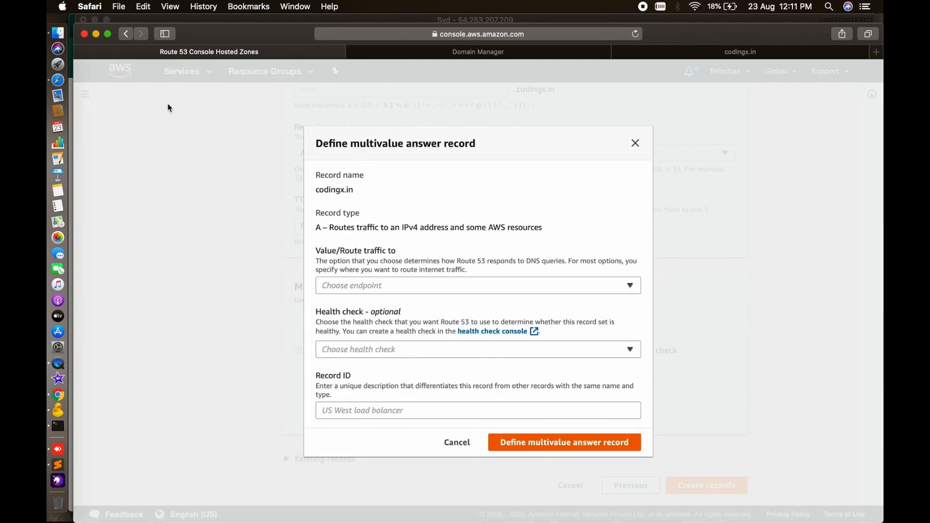
{"action": "left_click", "coordinate": [58, 465]}
{"action": "left_click_drag", "start_coordinate": [268, 71], "coordinate": [170, 73]}
{"action": "key", "text": "super+c"}
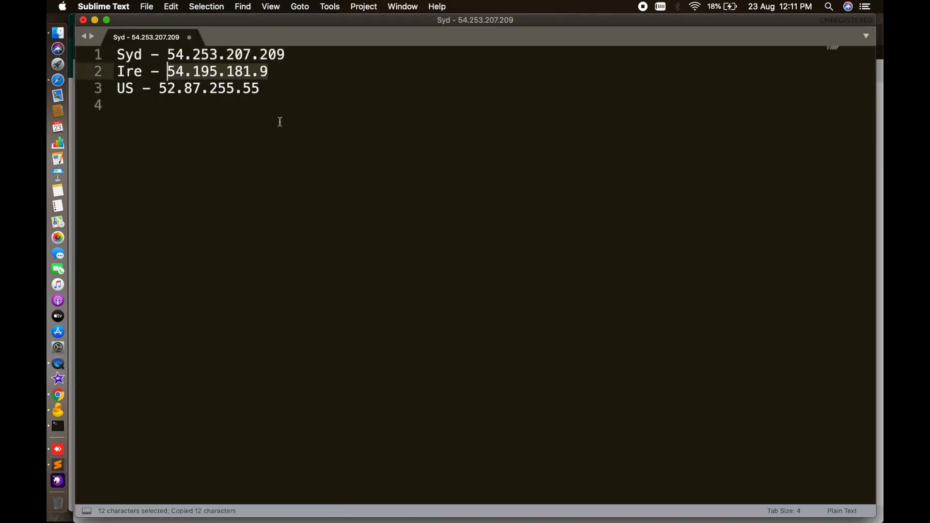
{"action": "key", "text": "ctrl+Up"}
{"action": "left_click", "coordinate": [281, 122]}
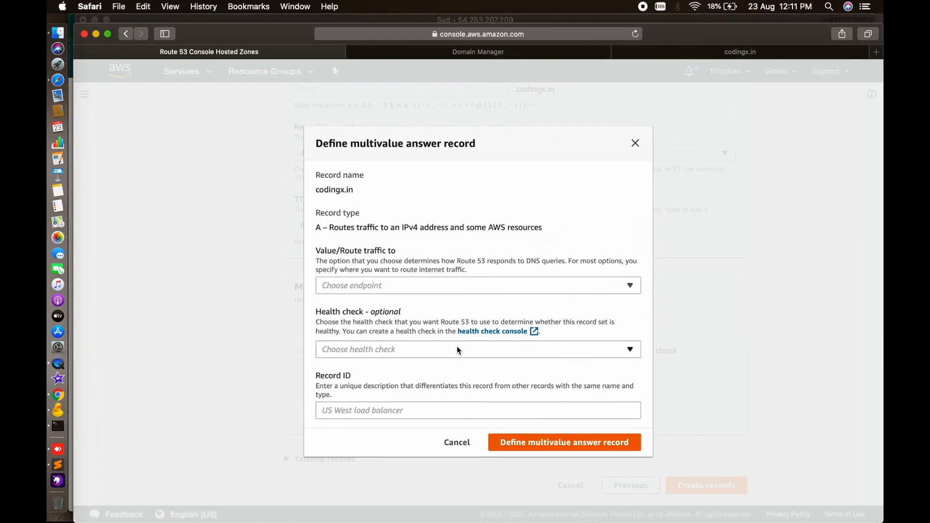
{"action": "left_click", "coordinate": [371, 286]}
{"action": "left_click", "coordinate": [370, 324]}
{"action": "left_click", "coordinate": [348, 298]}
{"action": "key", "text": "super+v"}
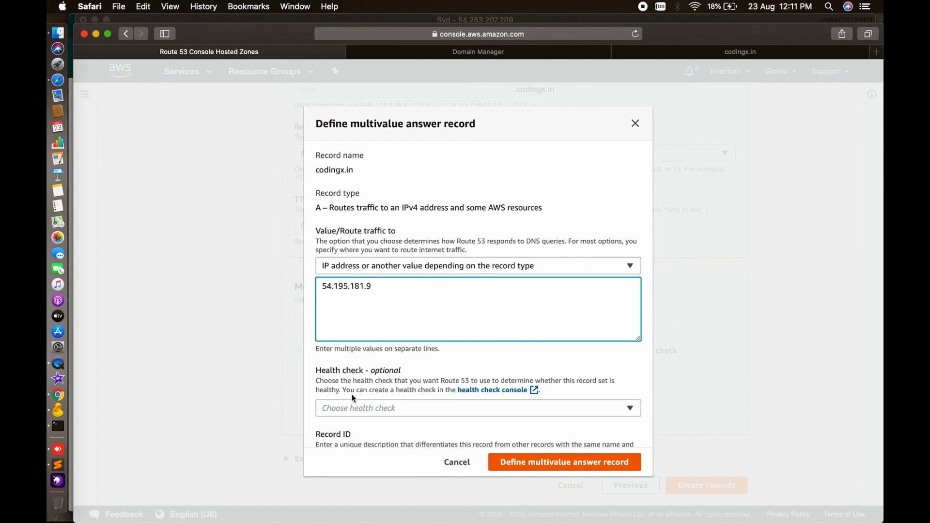
- Assign the Ireland health check and record ID ire to the multivalue answer record, and create it in the hosted zone
{"action": "left_click", "coordinate": [353, 409]}
{"action": "left_click", "coordinate": [339, 358]}
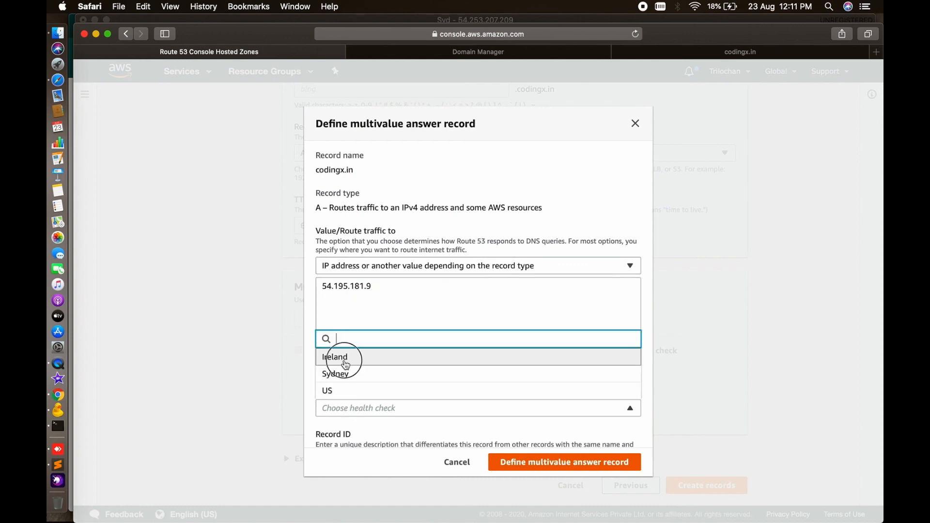
{"action": "scroll", "coordinate": [357, 438], "scroll_direction": "down", "scroll_amount": 2}
{"action": "left_click", "coordinate": [349, 426]}
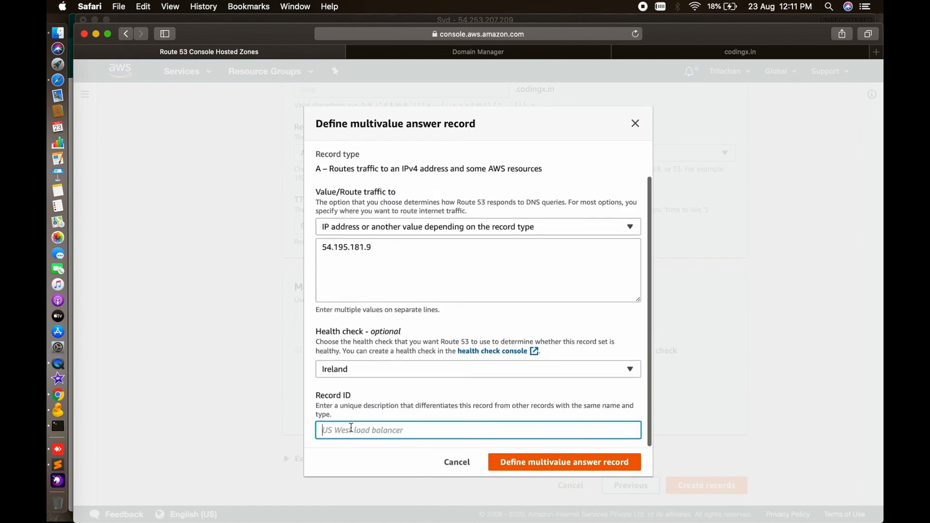
{"action": "type", "text": "ir"}
{"action": "left_click", "coordinate": [526, 464]}
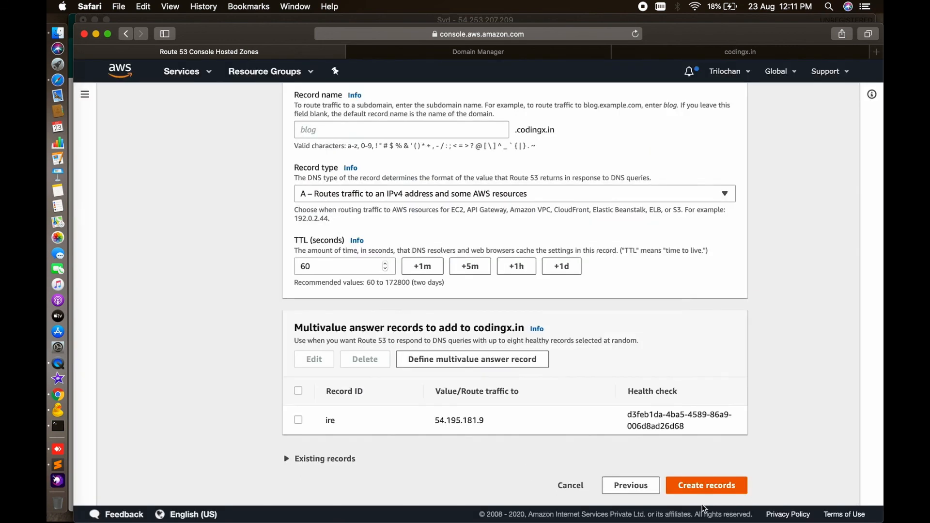
{"action": "left_click", "coordinate": [703, 487]}
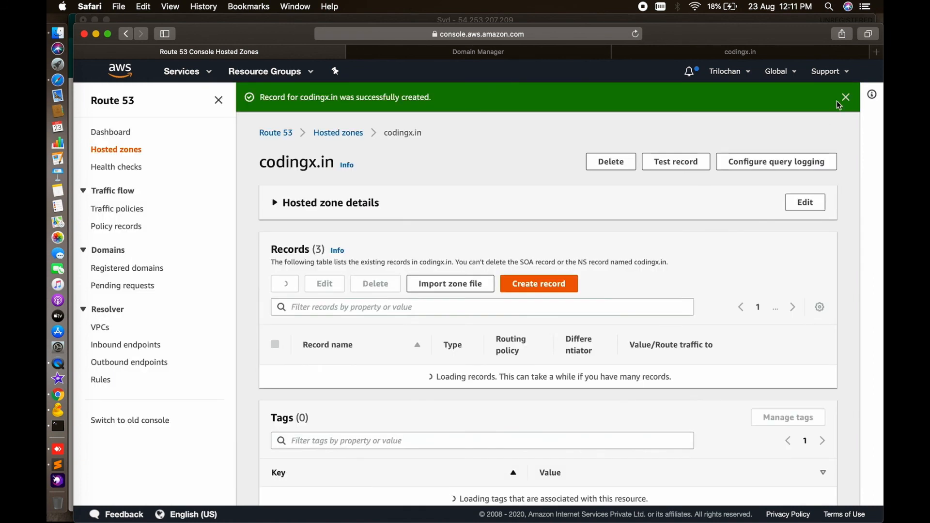
{"action": "left_click", "coordinate": [845, 97]}
- Start another codingx.in record with Multivalue answer routing and a TTL of 60 seconds
{"action": "left_click", "coordinate": [530, 256]}
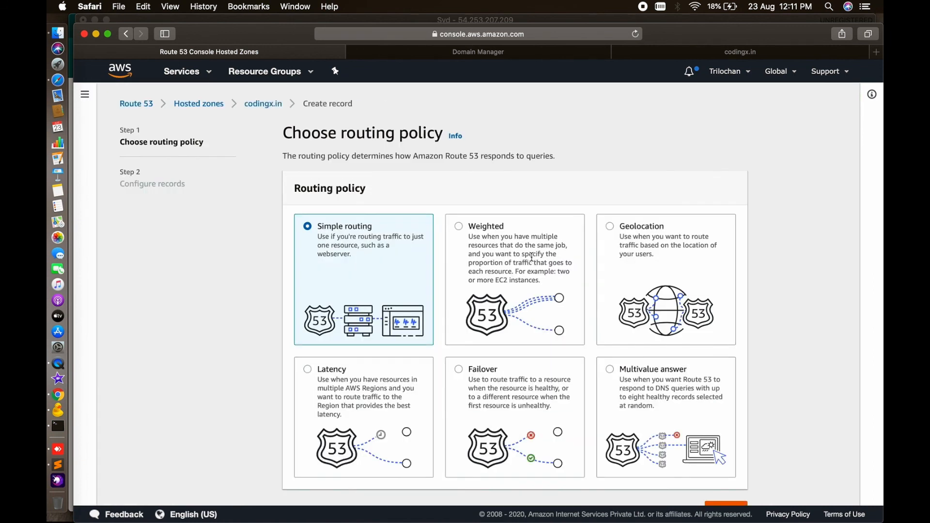
{"action": "left_click", "coordinate": [694, 428]}
{"action": "scroll", "coordinate": [691, 423], "scroll_direction": "down", "scroll_amount": 2}
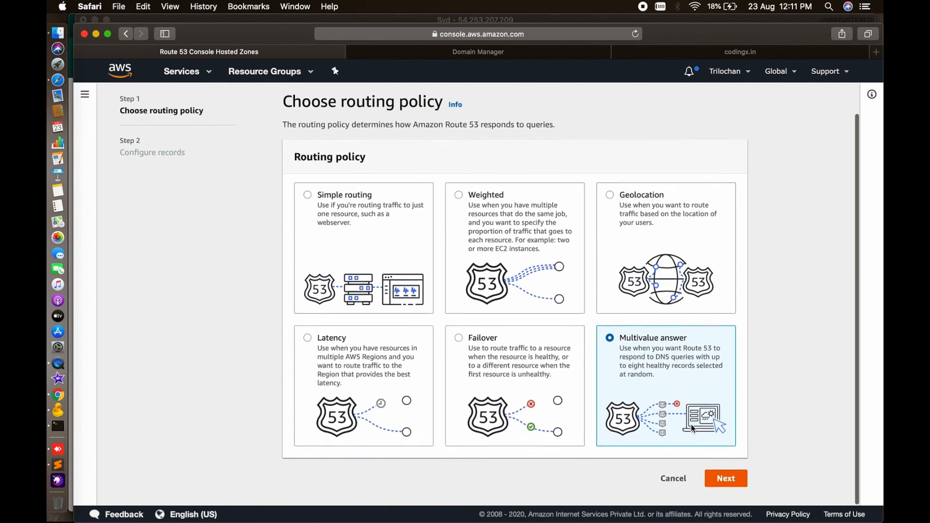
{"action": "left_click", "coordinate": [725, 481]}
{"action": "scroll", "coordinate": [549, 327], "scroll_direction": "down", "scroll_amount": 5}
{"action": "left_click_drag", "start_coordinate": [311, 227], "coordinate": [294, 228]}
{"action": "type", "text": "60"}
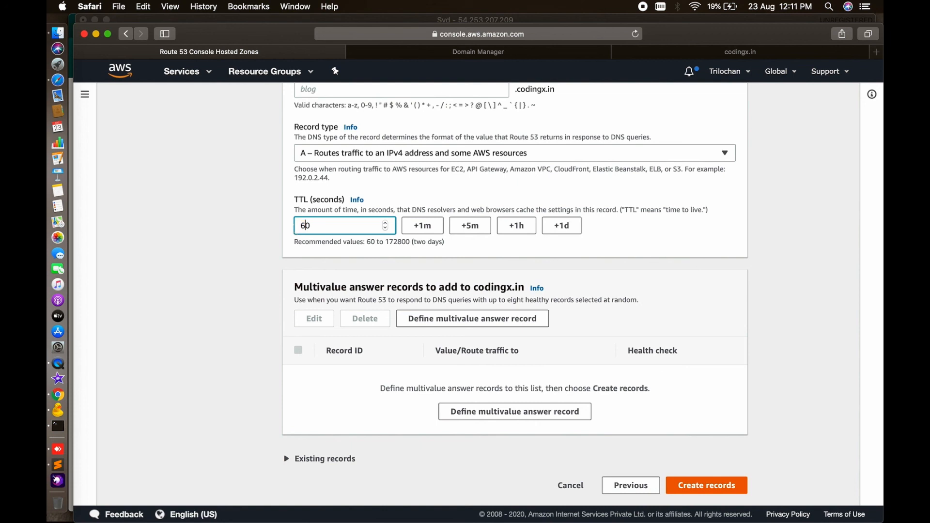
- Start a multivalue answer record that routes to the US IP address 52.87.255.55, copied from the Sublime Text notes
{"action": "left_click", "coordinate": [442, 320]}
{"action": "left_click", "coordinate": [394, 287]}
{"action": "left_click", "coordinate": [375, 321]}
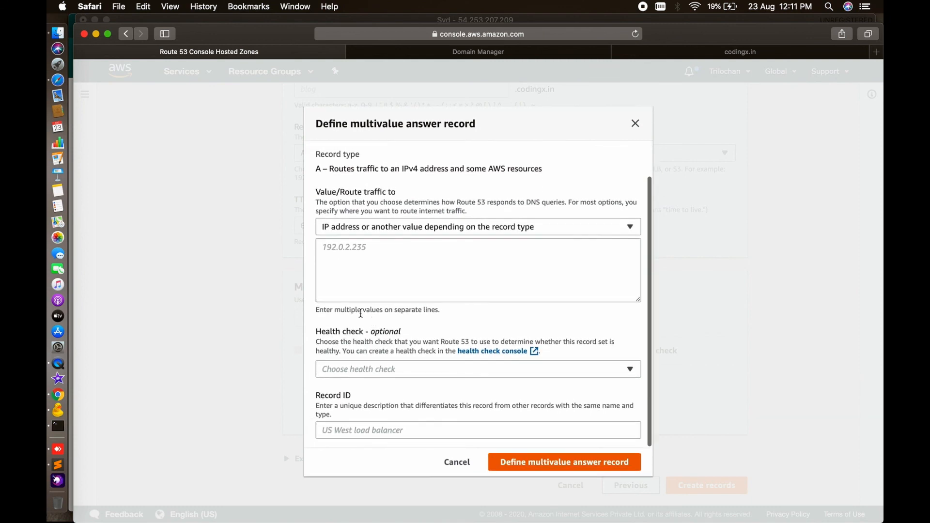
{"action": "left_click", "coordinate": [58, 464]}
{"action": "left_click_drag", "start_coordinate": [262, 89], "coordinate": [162, 92]}
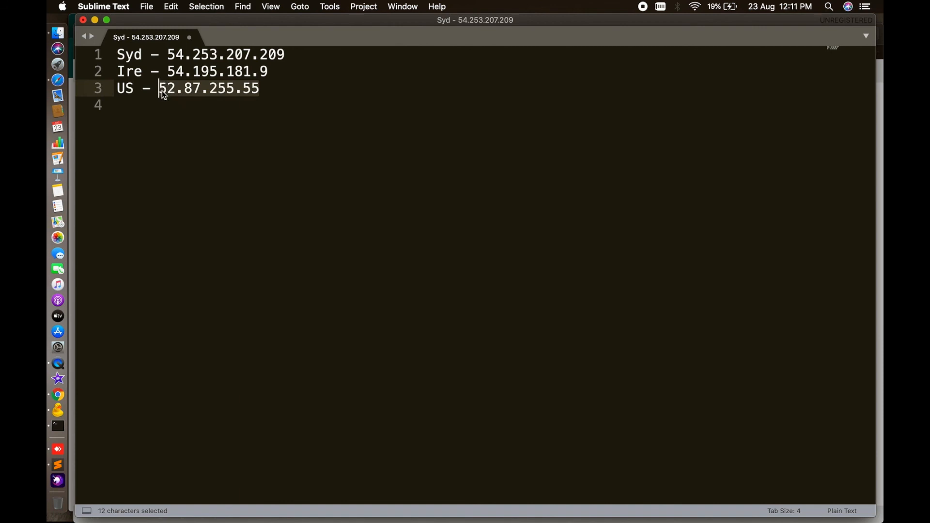
{"action": "key", "text": "super+c"}
{"action": "left_click", "coordinate": [59, 80]}
{"action": "left_click", "coordinate": [387, 270]}
{"action": "key", "text": "super+v"}
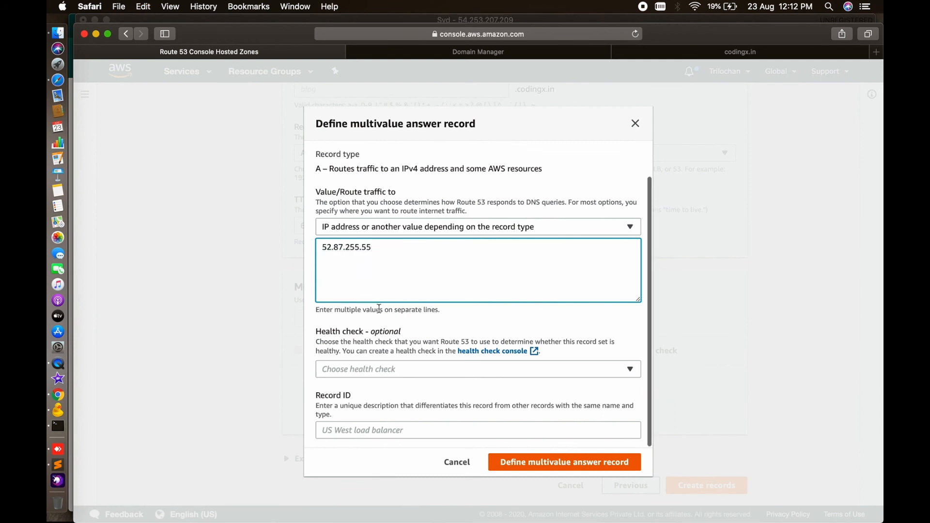
- Assign the US health check and record ID us to the multivalue answer record, and create it in the hosted zone
{"action": "left_click", "coordinate": [363, 372]}
{"action": "left_click", "coordinate": [345, 355]}
{"action": "left_click", "coordinate": [357, 435]}
{"action": "type", "text": "us"}
{"action": "left_click", "coordinate": [542, 462]}
{"action": "left_click", "coordinate": [693, 492]}
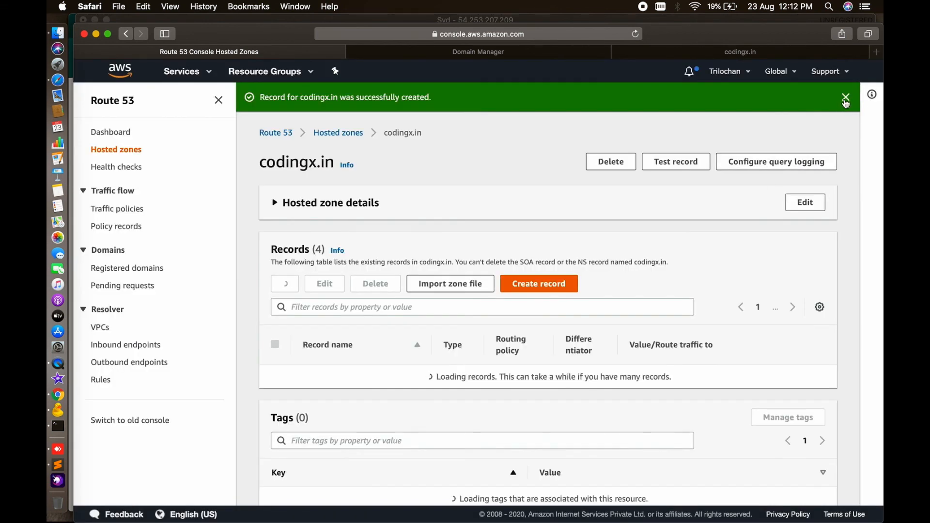
{"action": "left_click", "coordinate": [846, 97]}
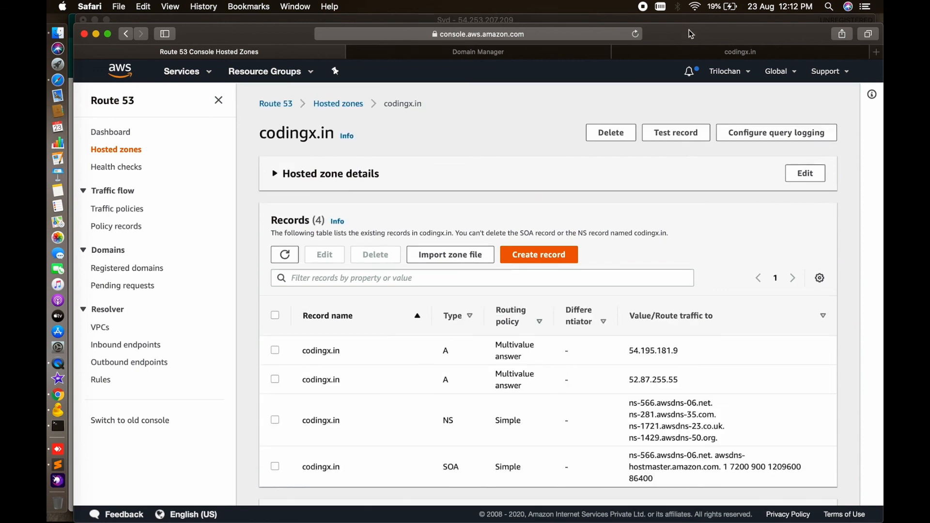
- Reload the codingx.in website to check which server answers with the multivalue records in place
{"action": "left_click", "coordinate": [677, 53]}
{"action": "left_click", "coordinate": [638, 36]}
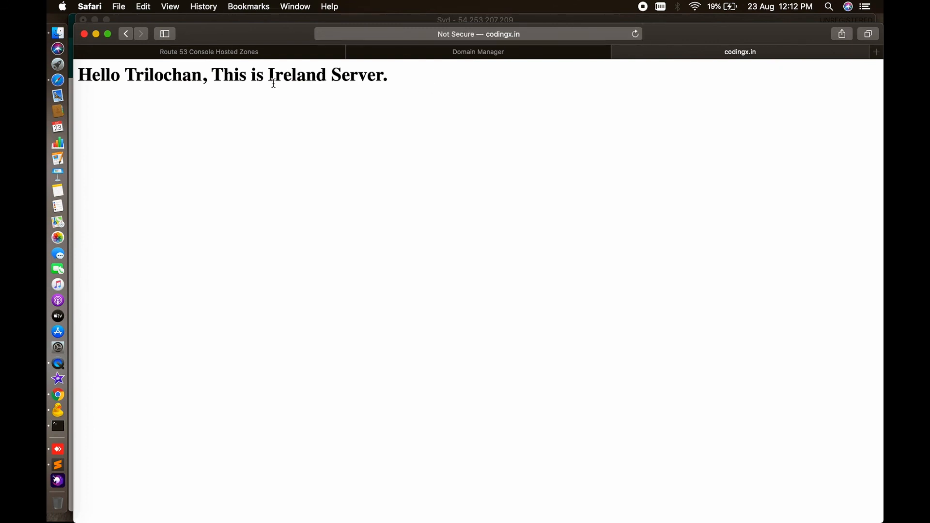
{"action": "left_click_drag", "start_coordinate": [222, 83], "coordinate": [393, 79]}
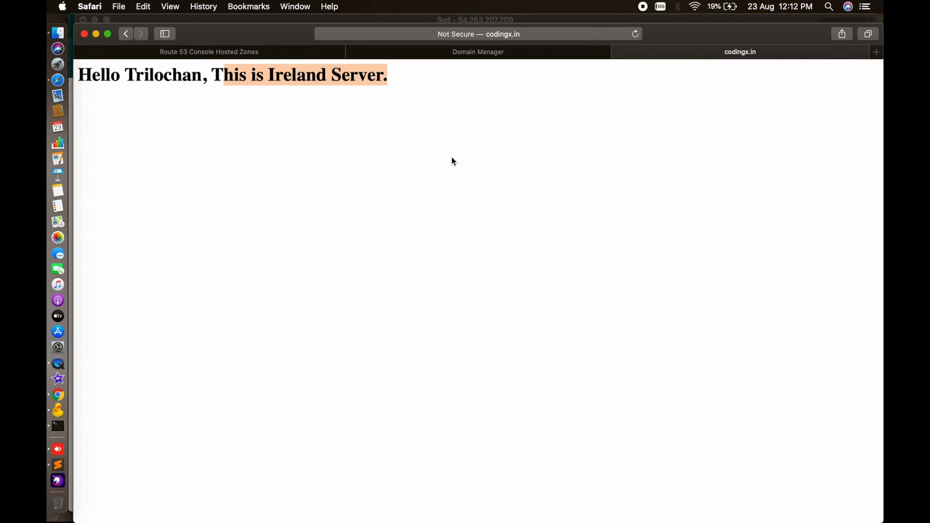
- Open the list of running EC2 instances in the Europe (Ireland) region
{"action": "left_click", "coordinate": [240, 53]}
{"action": "left_click", "coordinate": [192, 76]}
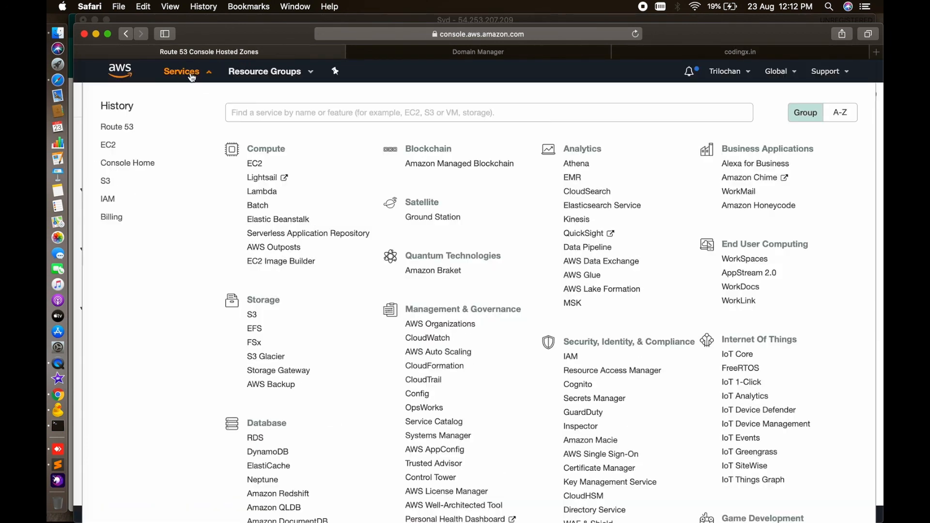
{"action": "left_click", "coordinate": [110, 147]}
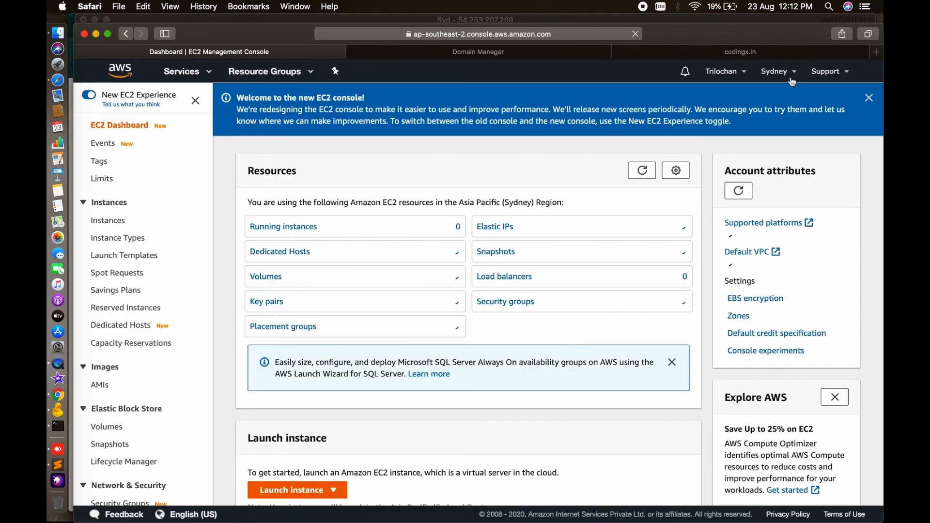
{"action": "left_click", "coordinate": [786, 74]}
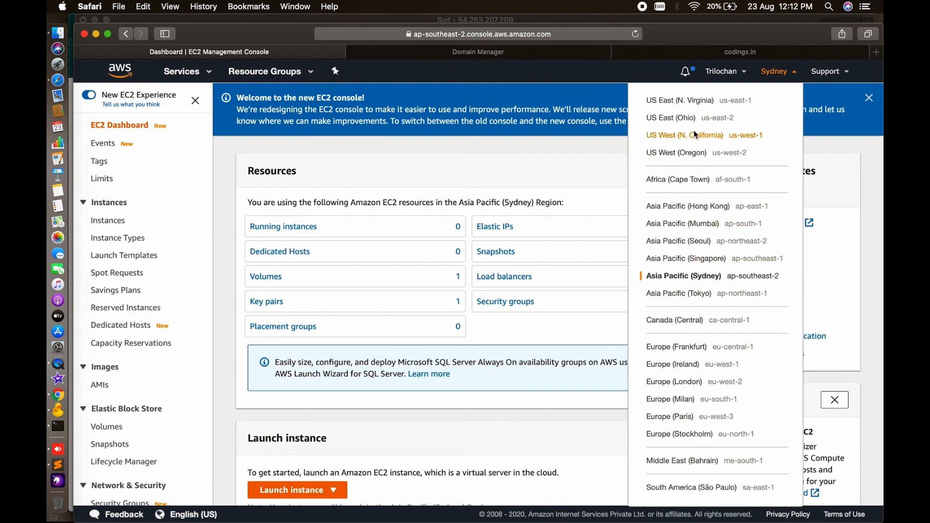
{"action": "left_click", "coordinate": [693, 102]}
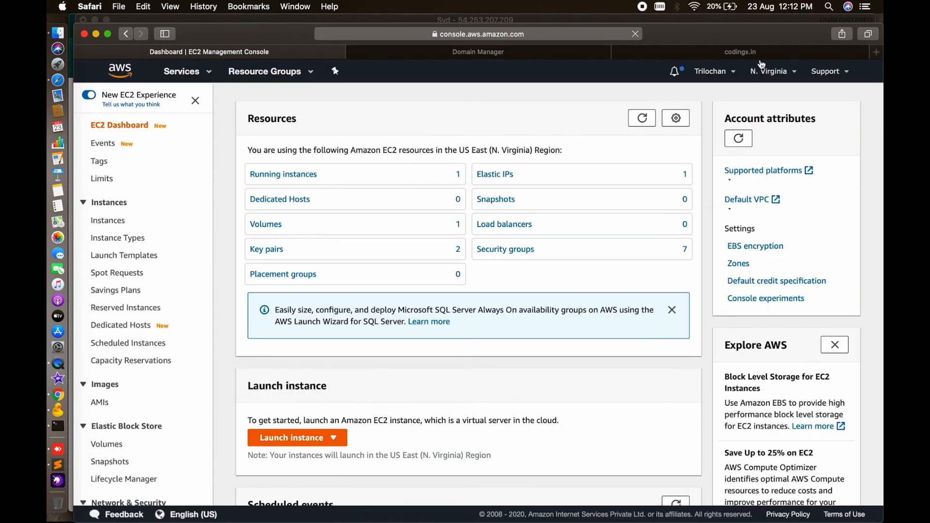
{"action": "left_click", "coordinate": [774, 73]}
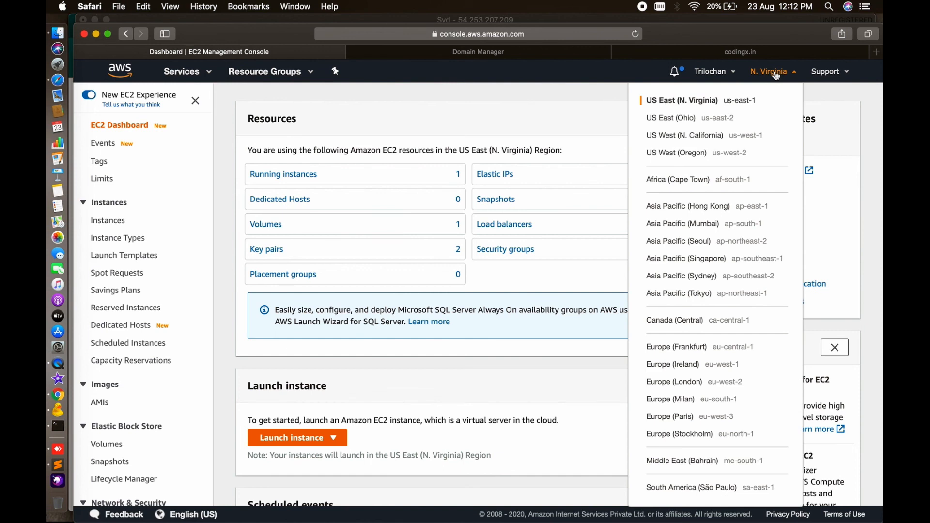
{"action": "scroll", "coordinate": [700, 370], "scroll_direction": "down", "scroll_amount": 1}
{"action": "left_click", "coordinate": [699, 370]}
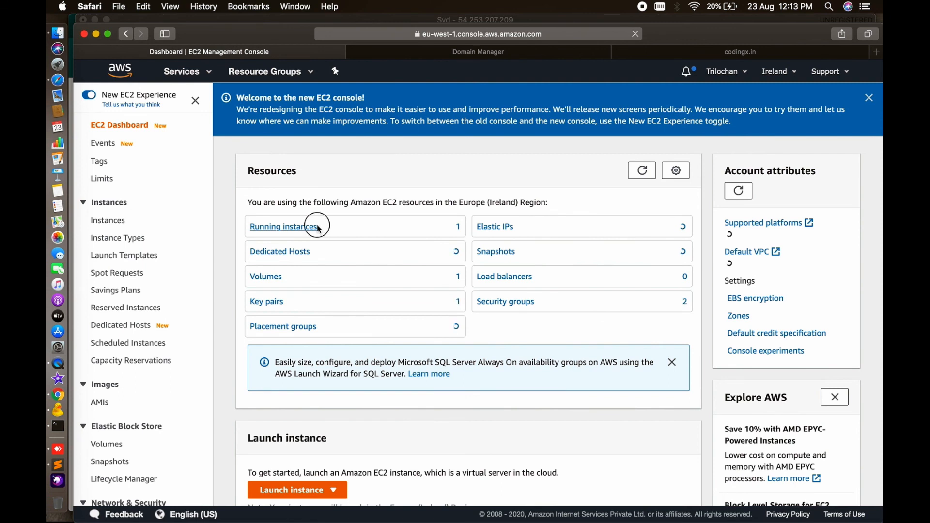
{"action": "left_click", "coordinate": [319, 228]}
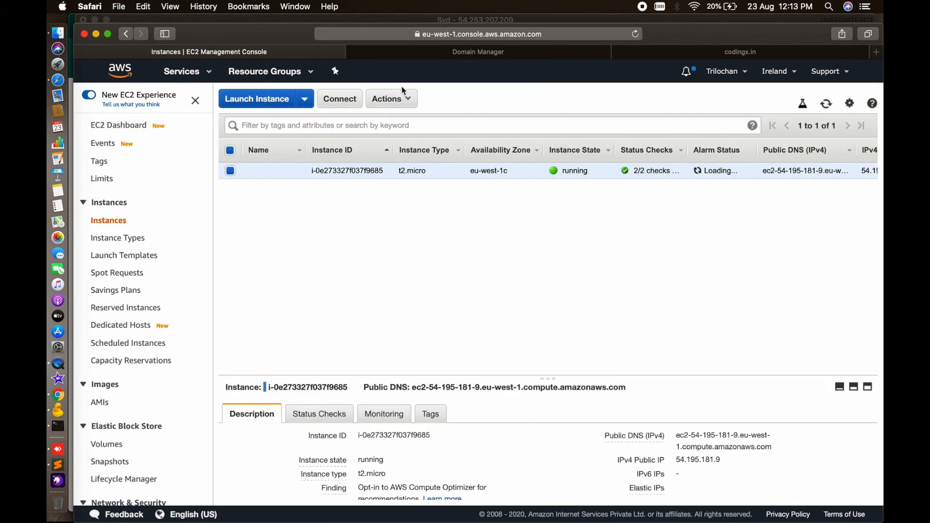
- Stop the running t2.micro instance in the Ireland region and confirm the stop
{"action": "left_click", "coordinate": [392, 99]}
{"action": "mouse_move", "coordinate": [462, 178]}
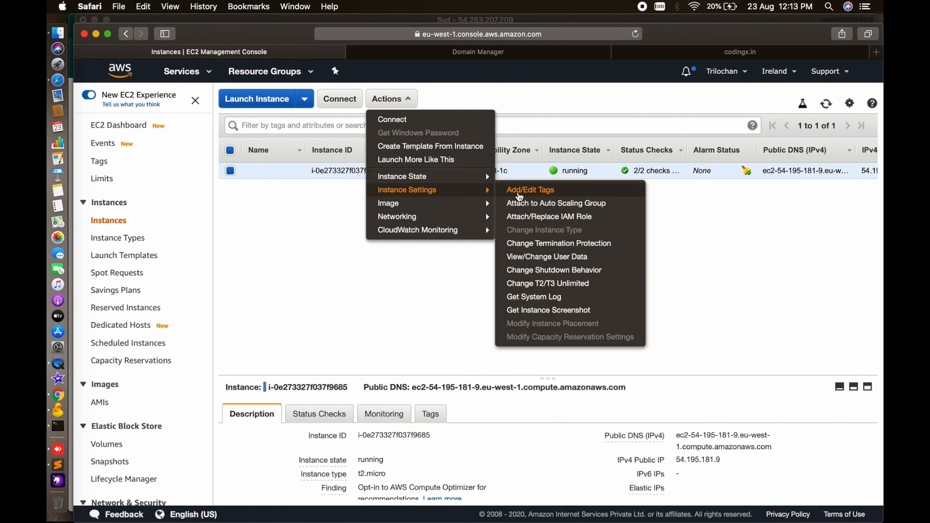
{"action": "left_click", "coordinate": [519, 191]}
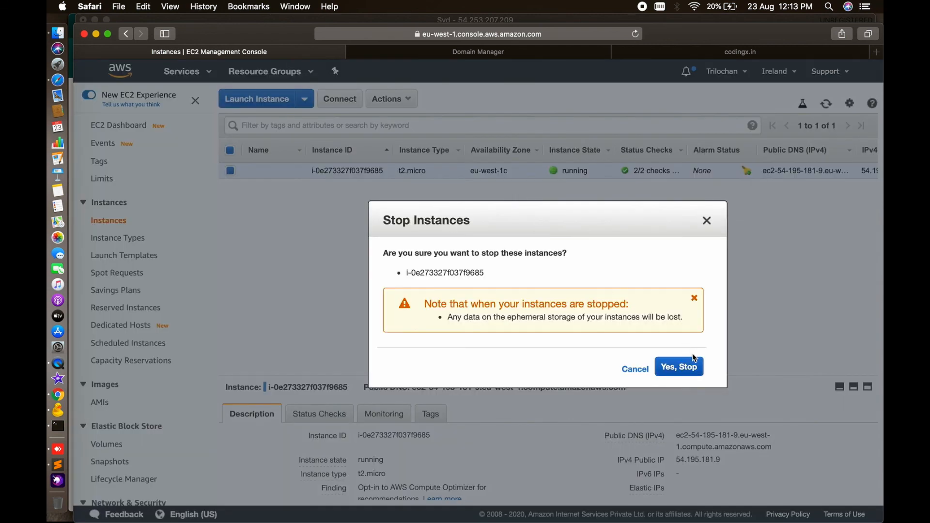
{"action": "left_click", "coordinate": [684, 369]}
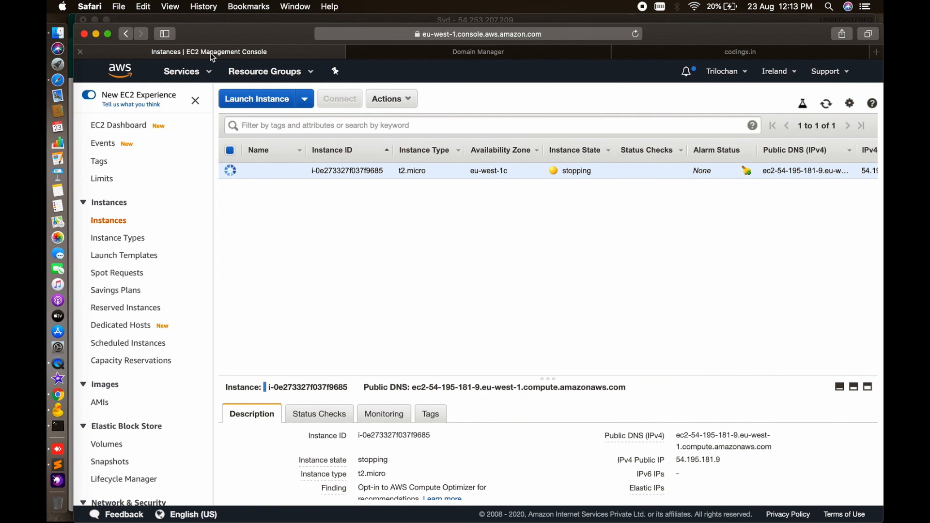
- Return to Route 53 and refresh the health checks to examine the status of the Ireland and US servers
{"action": "left_click", "coordinate": [199, 72]}
{"action": "left_click", "coordinate": [117, 147]}
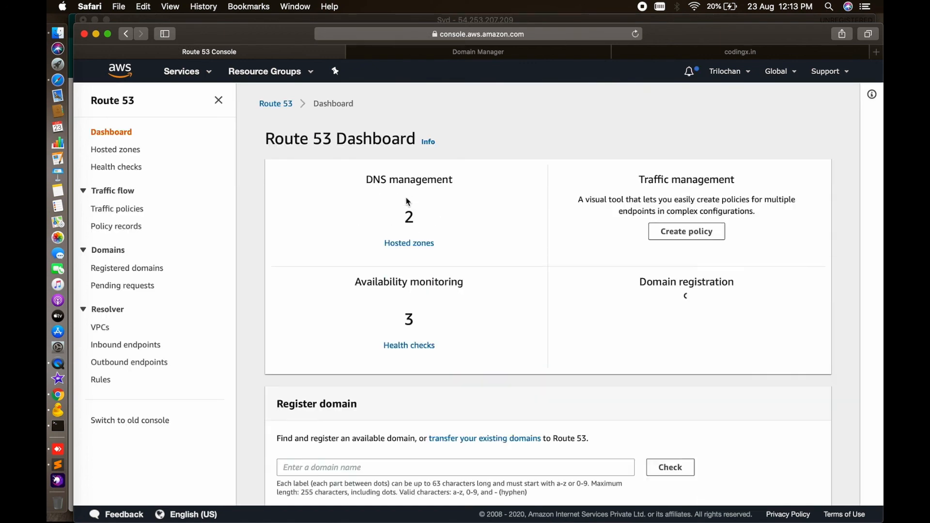
{"action": "left_click", "coordinate": [409, 345]}
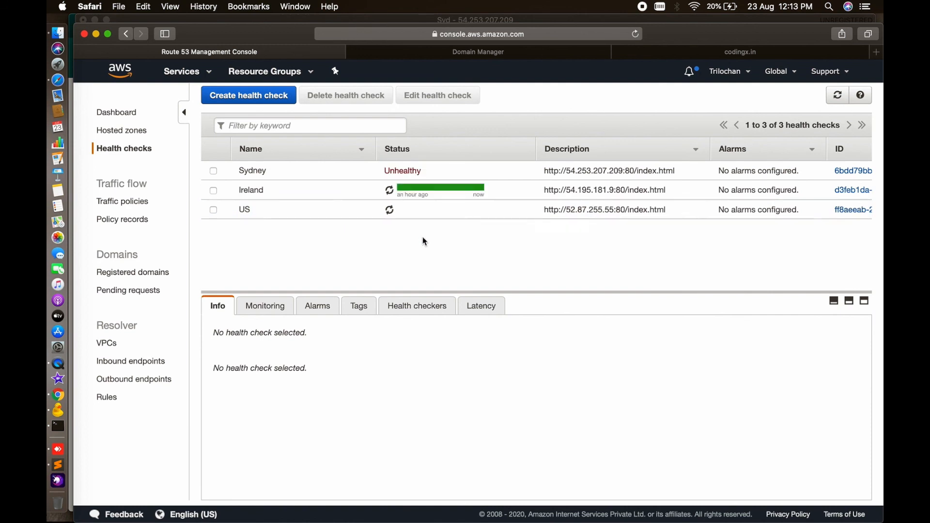
{"action": "left_click", "coordinate": [837, 95]}
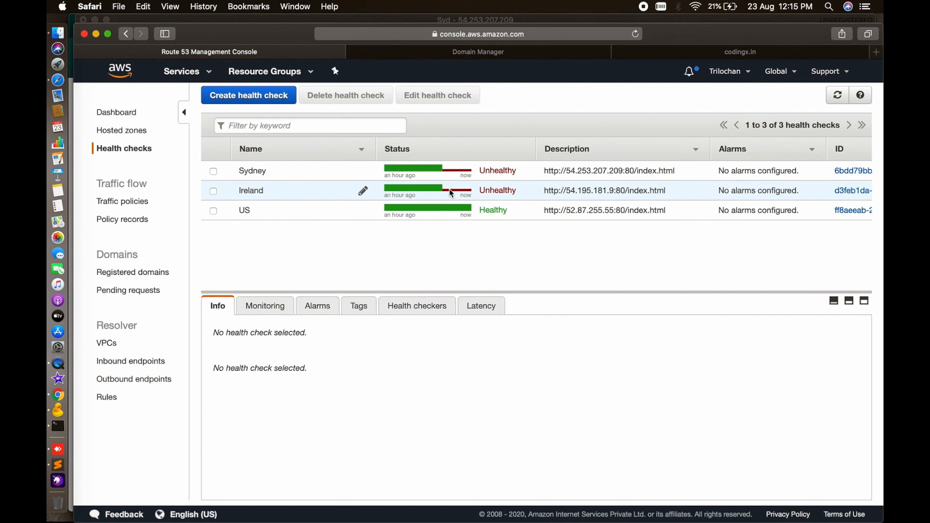
- Reload the codingx.in website to check which server answers while the Ireland instance is stopped
{"action": "left_click", "coordinate": [708, 54]}
{"action": "left_click", "coordinate": [637, 35]}
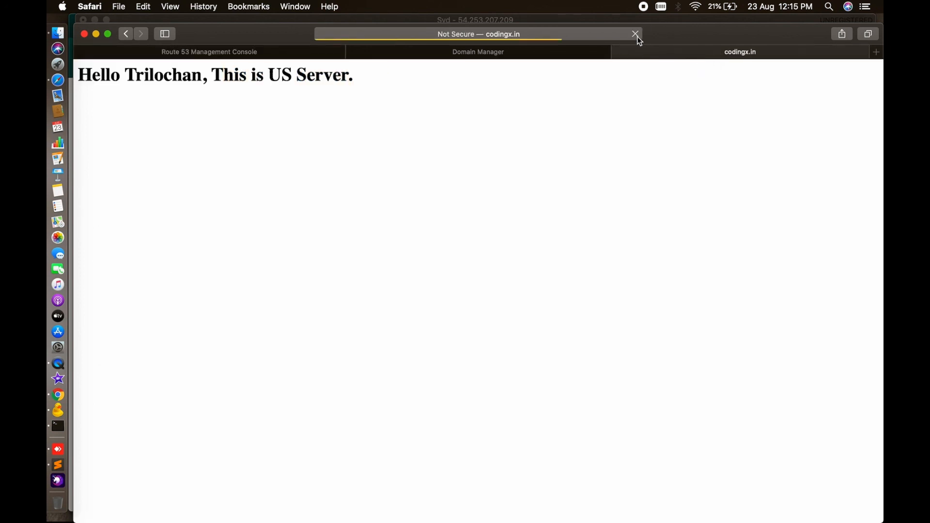
{"action": "left_click_drag", "start_coordinate": [269, 74], "coordinate": [374, 73]}
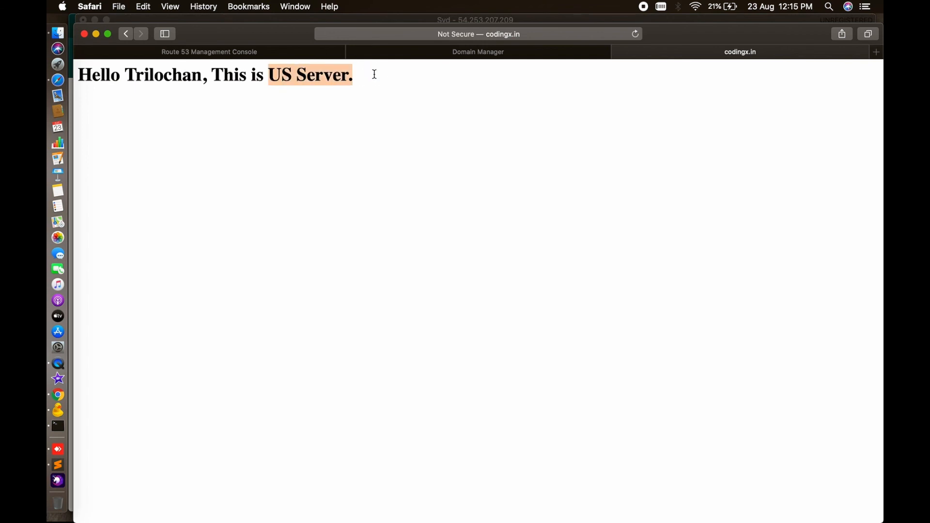
- Open the codingx.in hosted zone and review its multivalue answer records
{"action": "left_click", "coordinate": [203, 51]}
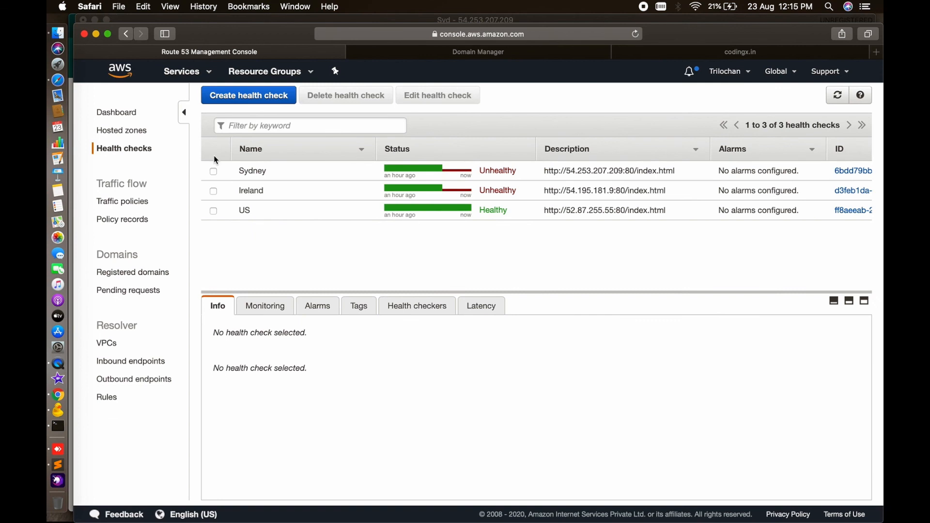
{"action": "left_click", "coordinate": [129, 133]}
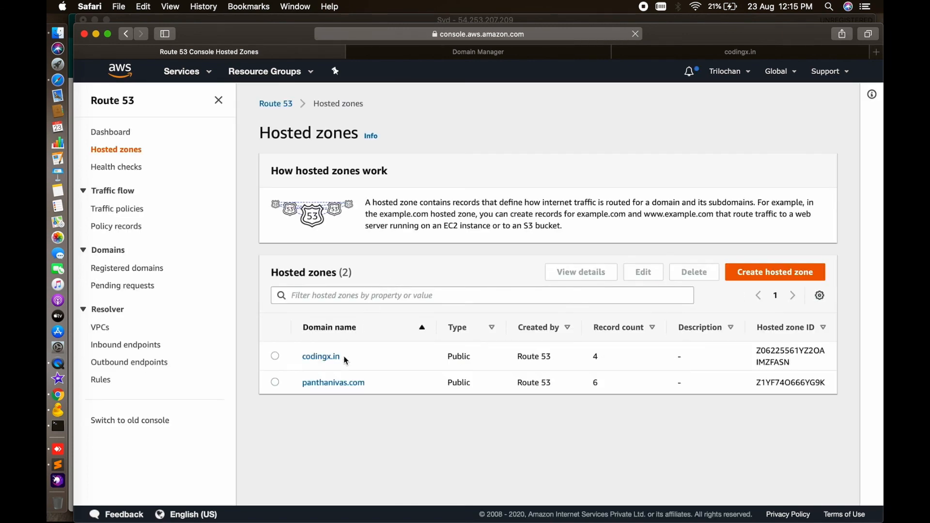
{"action": "left_click", "coordinate": [331, 357]}
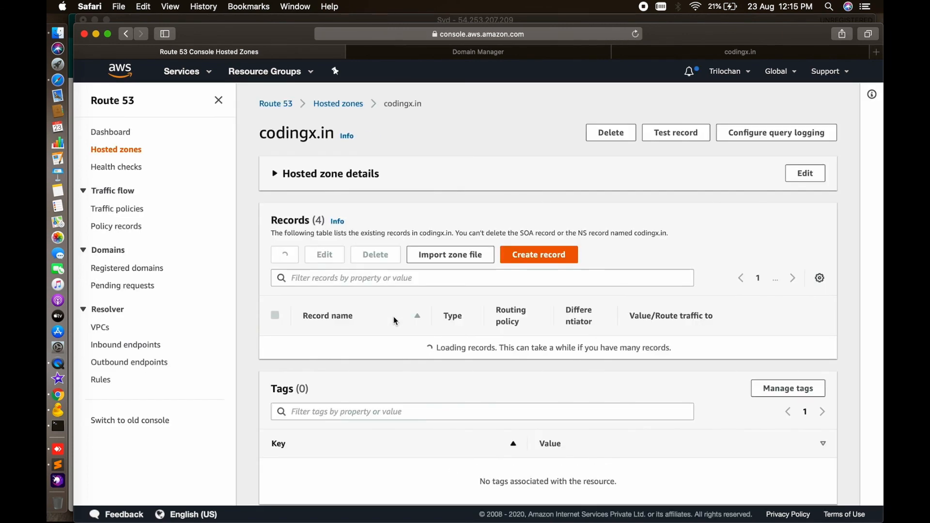
{"action": "scroll", "coordinate": [426, 357], "scroll_direction": "down", "scroll_amount": 2}
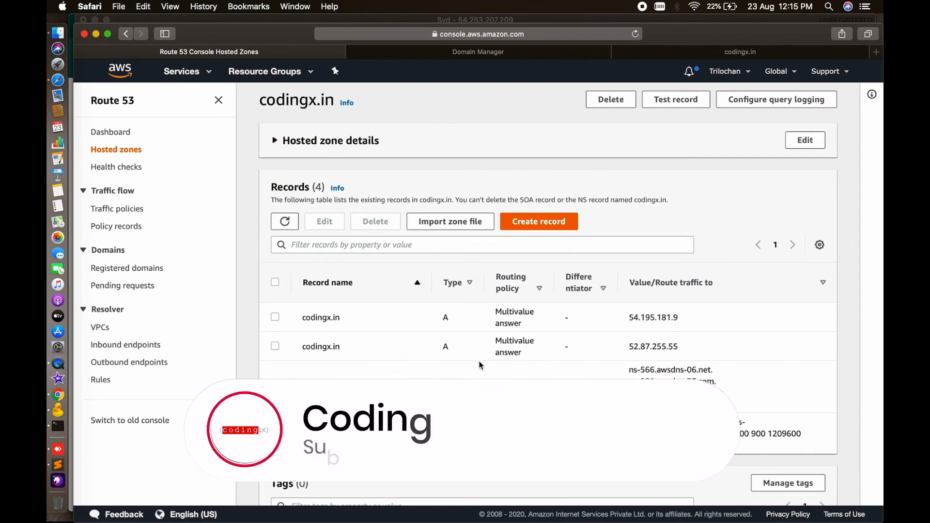
- Start a new Route 53 traffic policy named codingx and proceed to its visual editor
{"action": "left_click", "coordinate": [124, 213]}
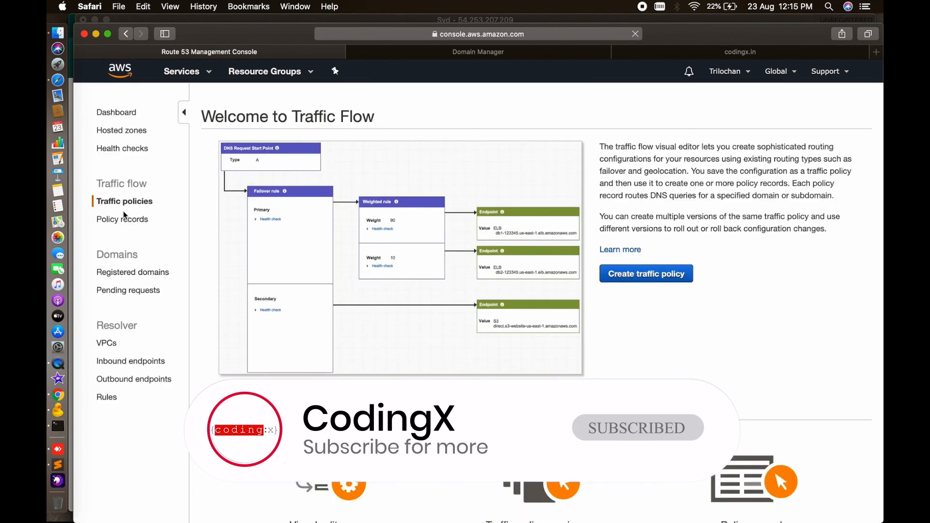
{"action": "left_click", "coordinate": [631, 276]}
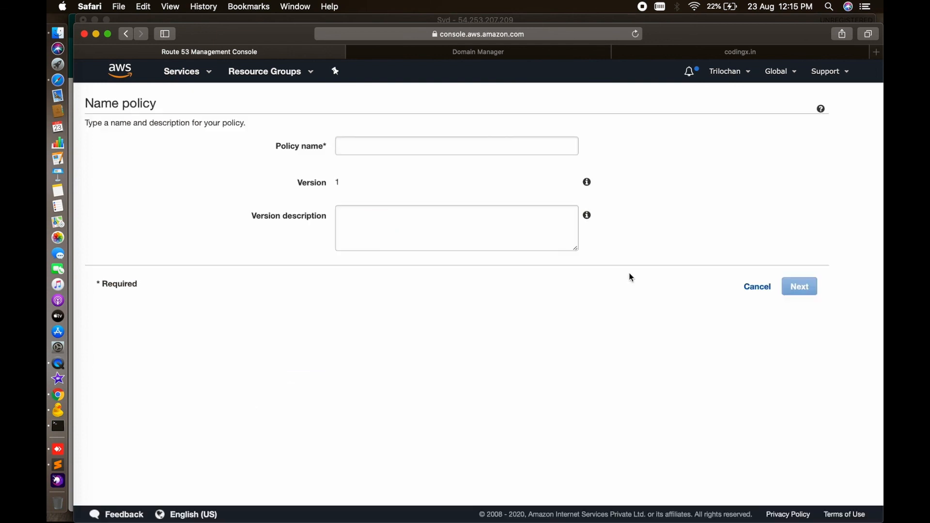
{"action": "left_click", "coordinate": [396, 143]}
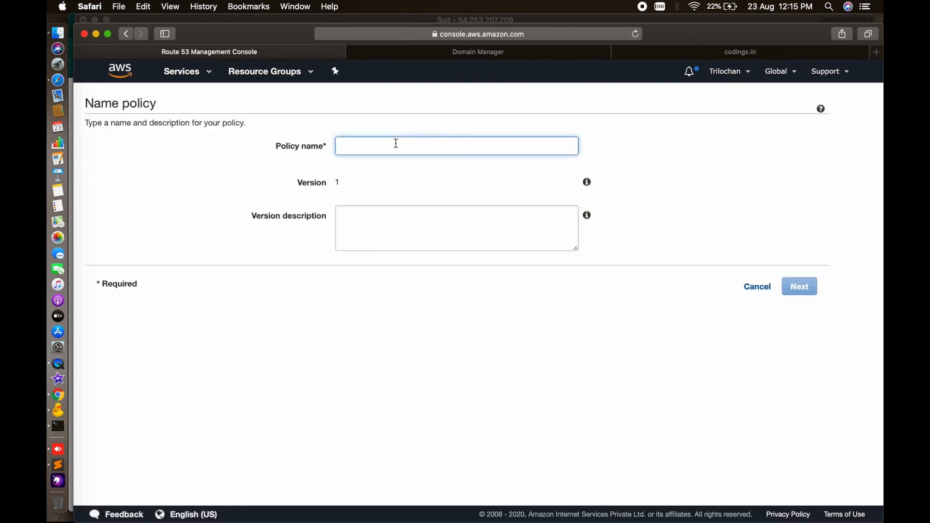
{"action": "type", "text": "c"}
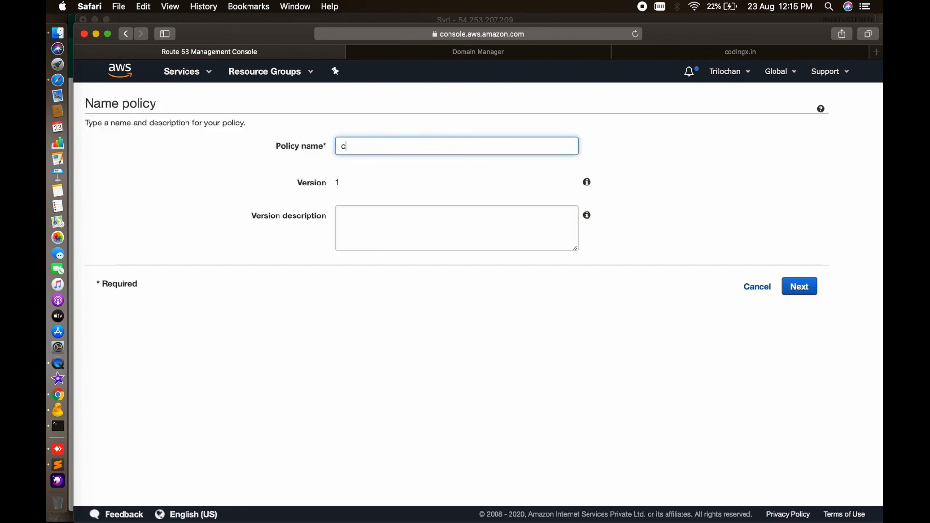
{"action": "type", "text": "odingx"}
{"action": "left_click", "coordinate": [800, 287]}
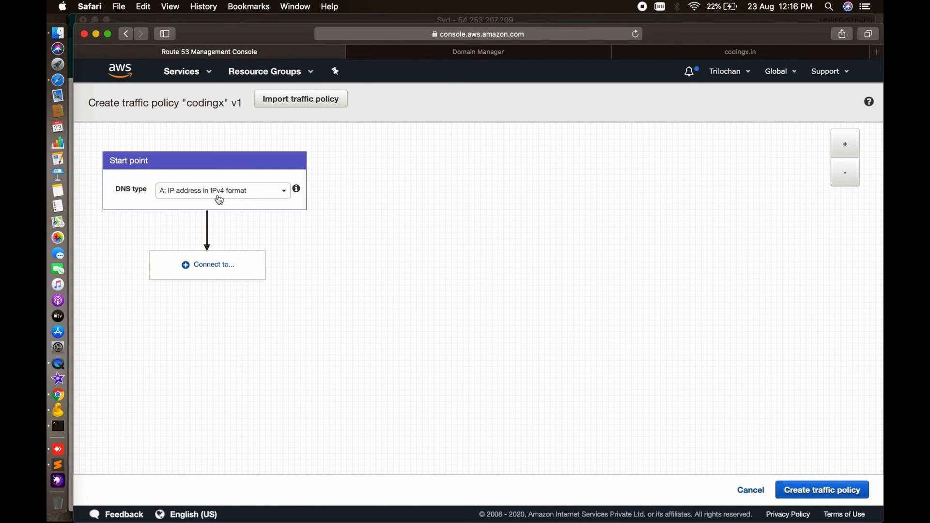
- Connect a Geoproximity rule to the policy's start point and look over its region, coordinate and bias settings
{"action": "left_click", "coordinate": [211, 266]}
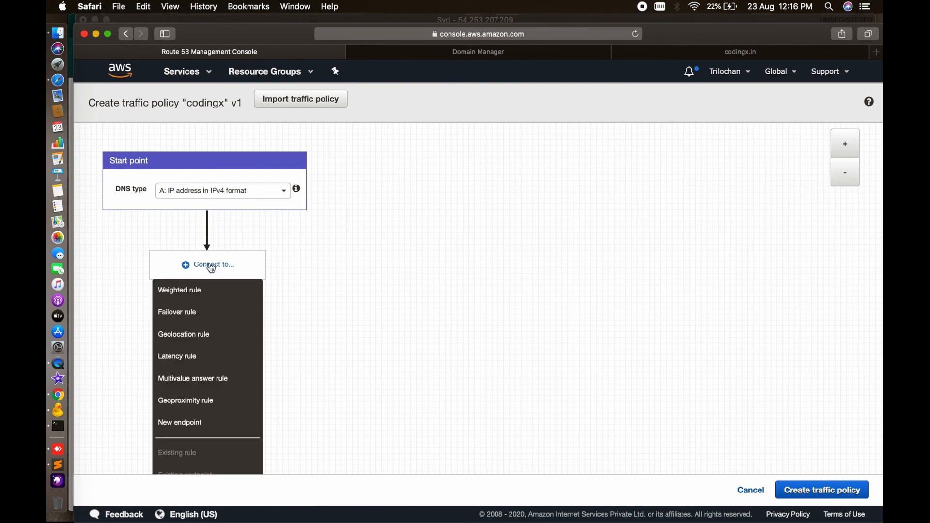
{"action": "left_click", "coordinate": [188, 408]}
{"action": "scroll", "coordinate": [332, 365], "scroll_direction": "down", "scroll_amount": 5}
{"action": "scroll", "coordinate": [333, 368], "scroll_direction": "down", "scroll_amount": 5}
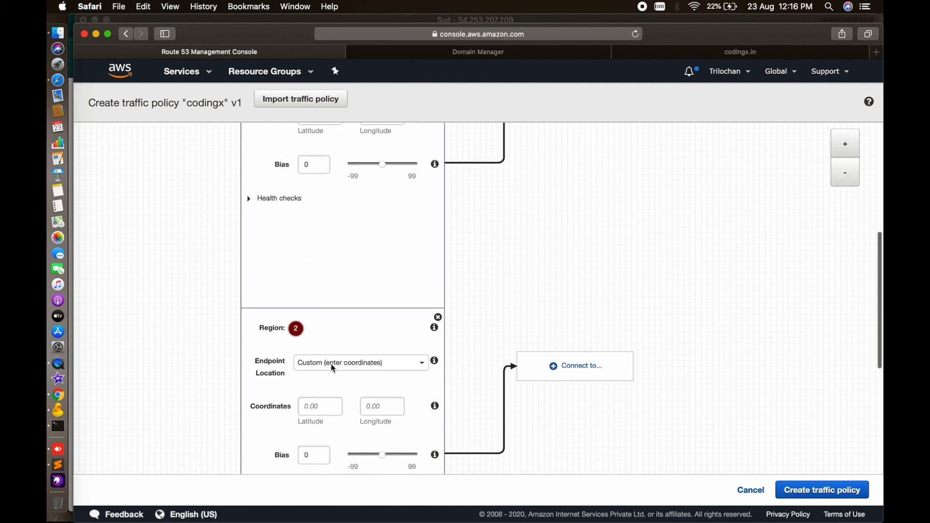
{"action": "scroll", "coordinate": [332, 367], "scroll_direction": "down", "scroll_amount": 8}
{"action": "scroll", "coordinate": [334, 368], "scroll_direction": "up", "scroll_amount": 8}
{"action": "scroll", "coordinate": [333, 368], "scroll_direction": "up", "scroll_amount": 6}
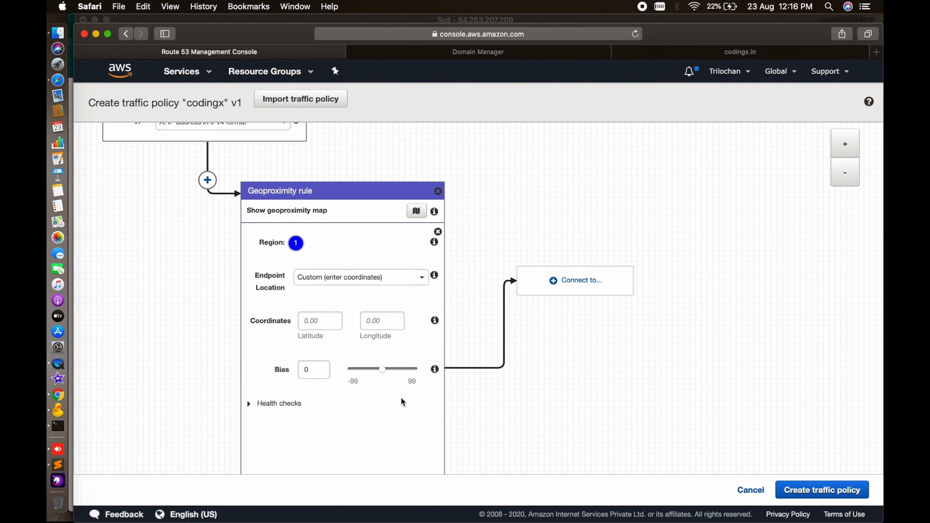